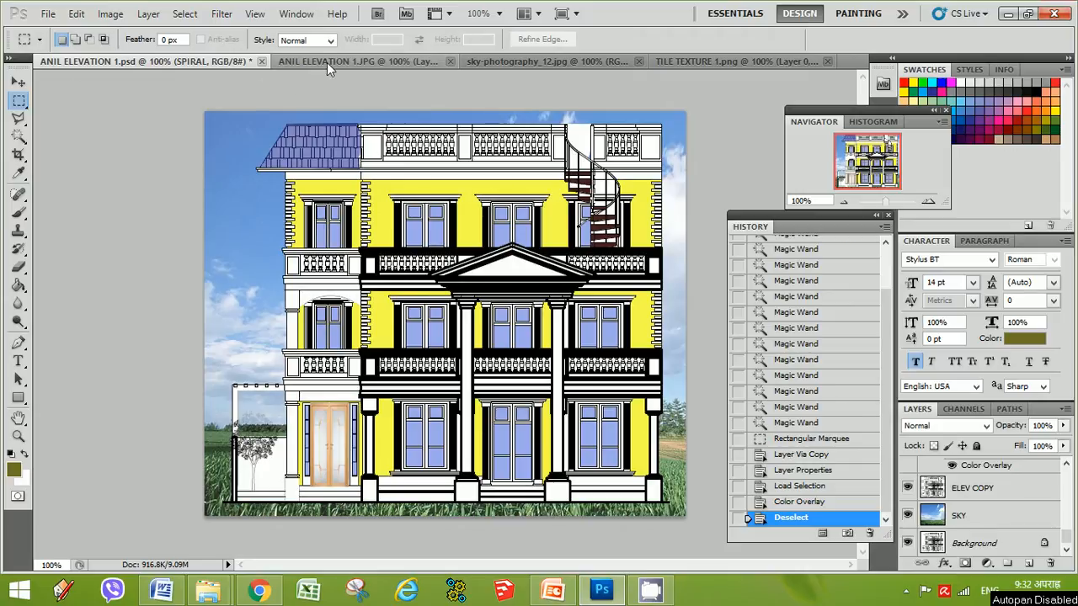
In the ANIL ELEVATION 1.JPG document, clear the selection and marquee-select the strip along the drawing's bottom edge
{"action": "left_click", "coordinate": [327, 63]}
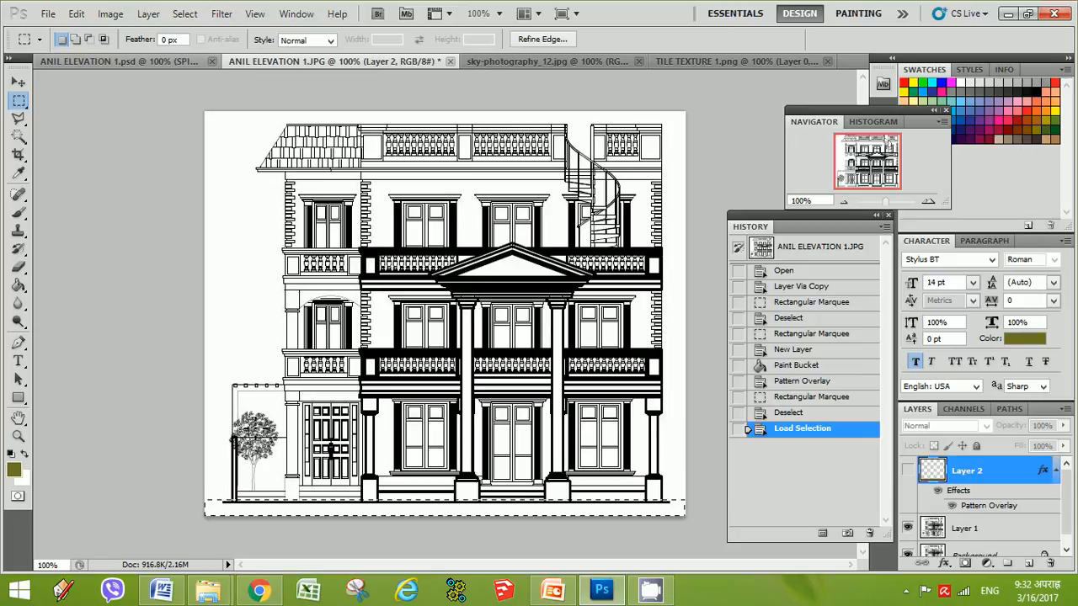
{"action": "left_click", "coordinate": [129, 60]}
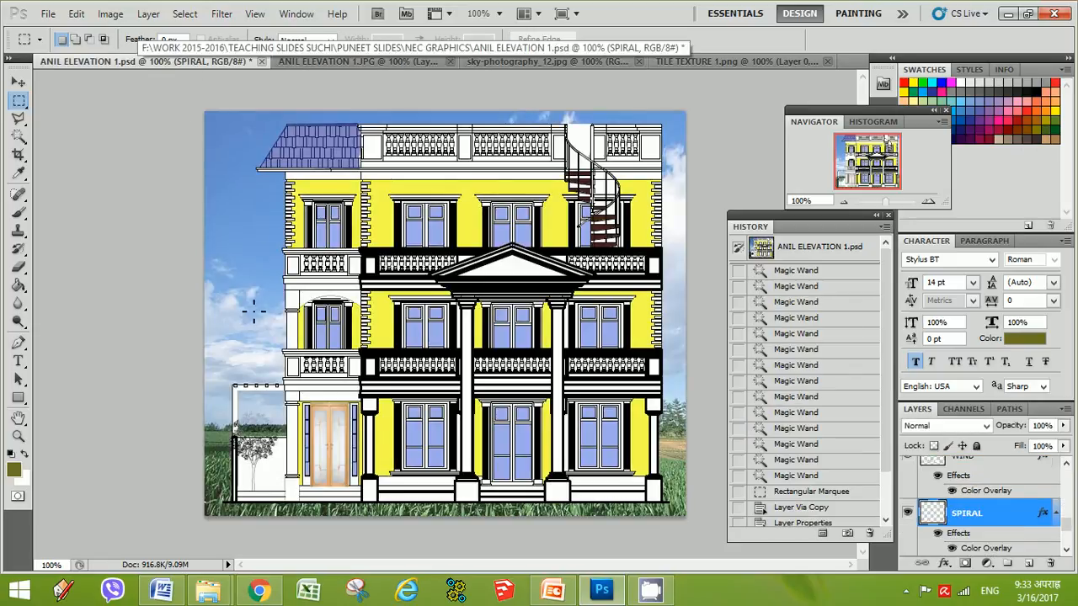
{"action": "left_click", "coordinate": [353, 62]}
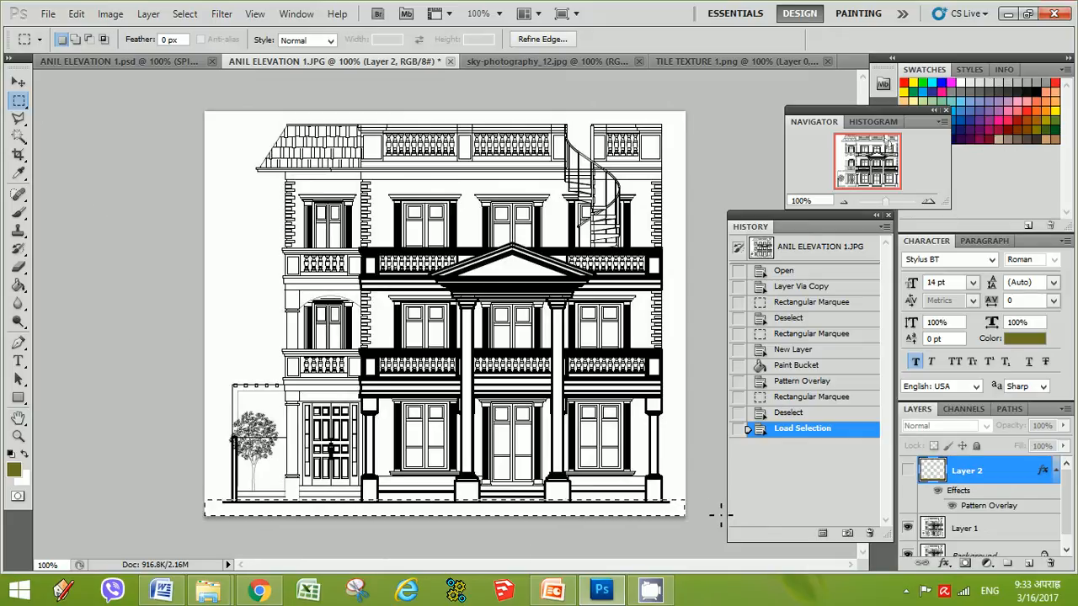
{"action": "key", "text": "ctrl+d"}
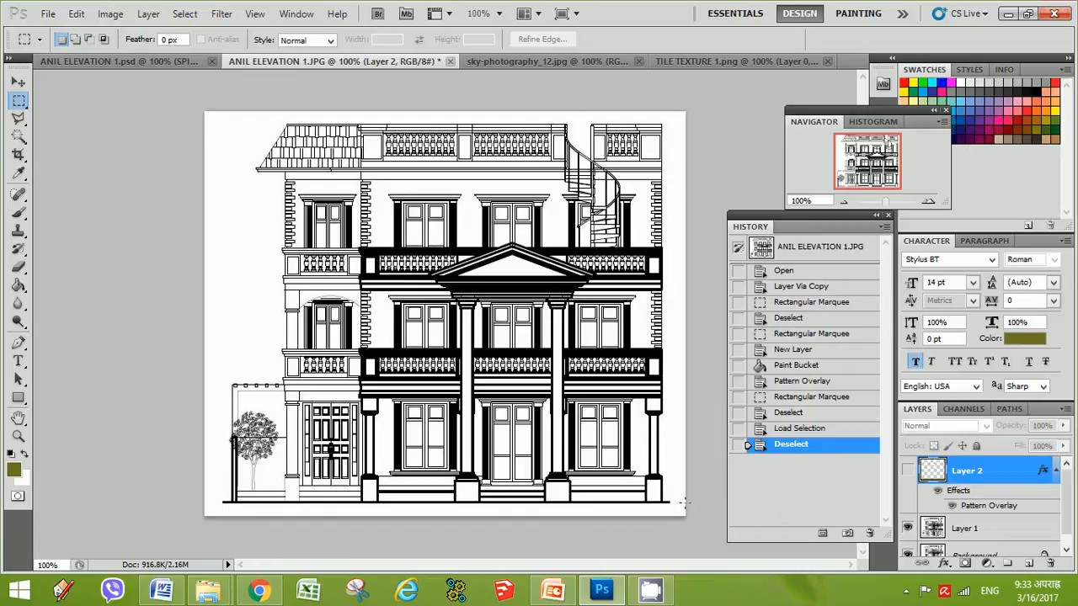
{"action": "left_click_drag", "start_coordinate": [684, 502], "coordinate": [20, 590]}
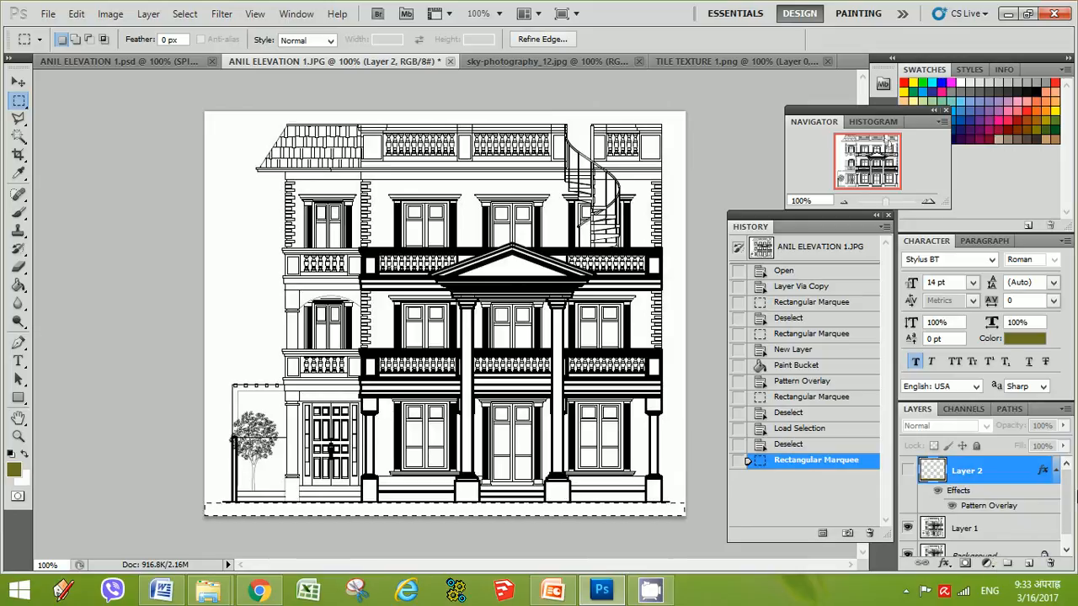
Rename the selected layer to PAVING 1 and pick the Paint Bucket tool
{"action": "double_click", "coordinate": [966, 474]}
{"action": "type", "text": "PAVING"}
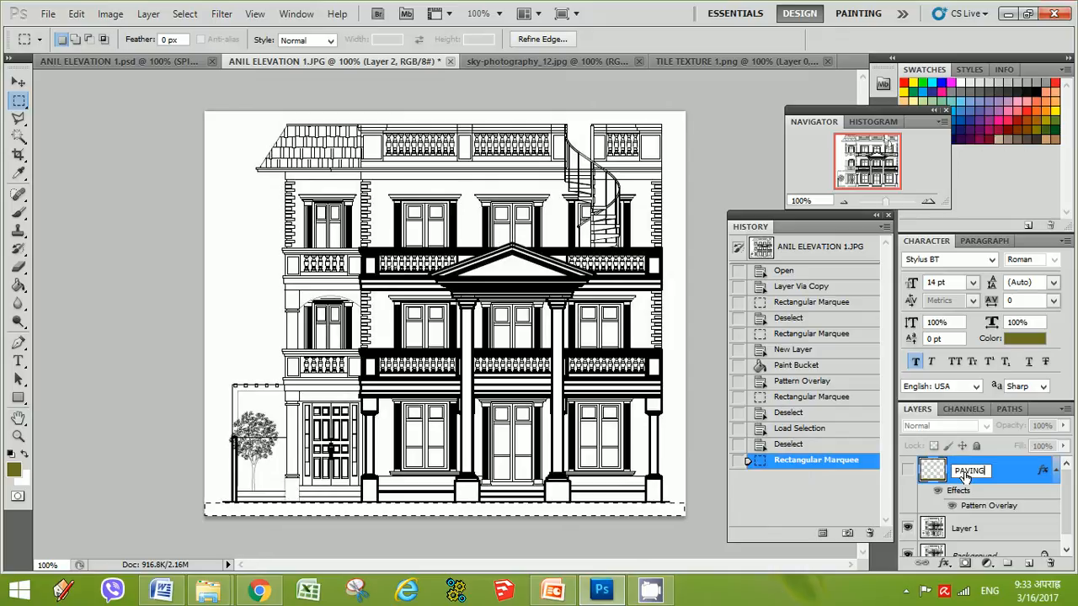
{"action": "type", "text": " 1"}
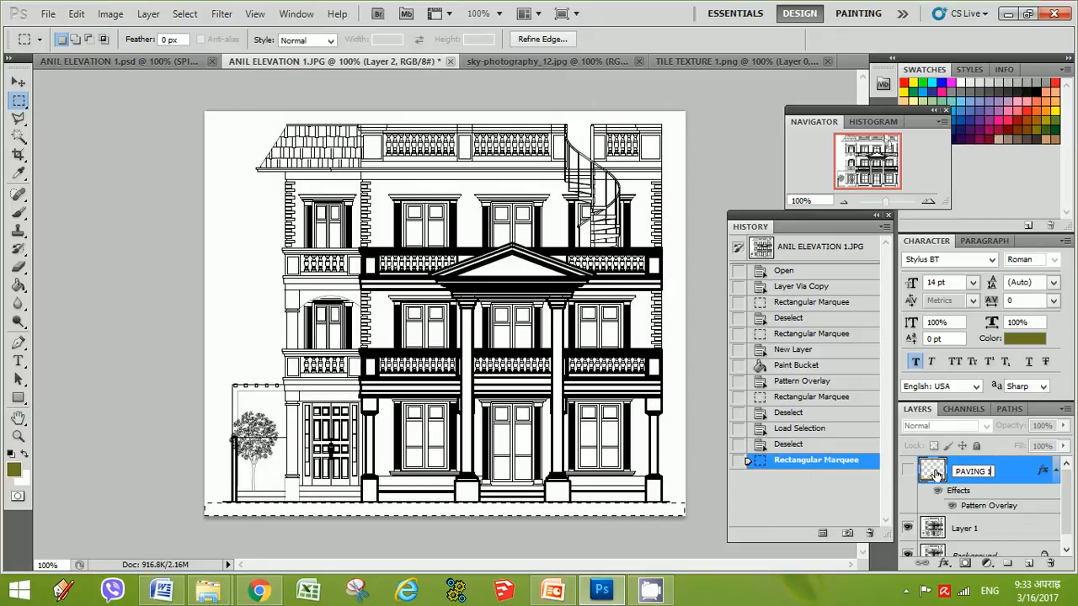
{"action": "left_click", "coordinate": [18, 286]}
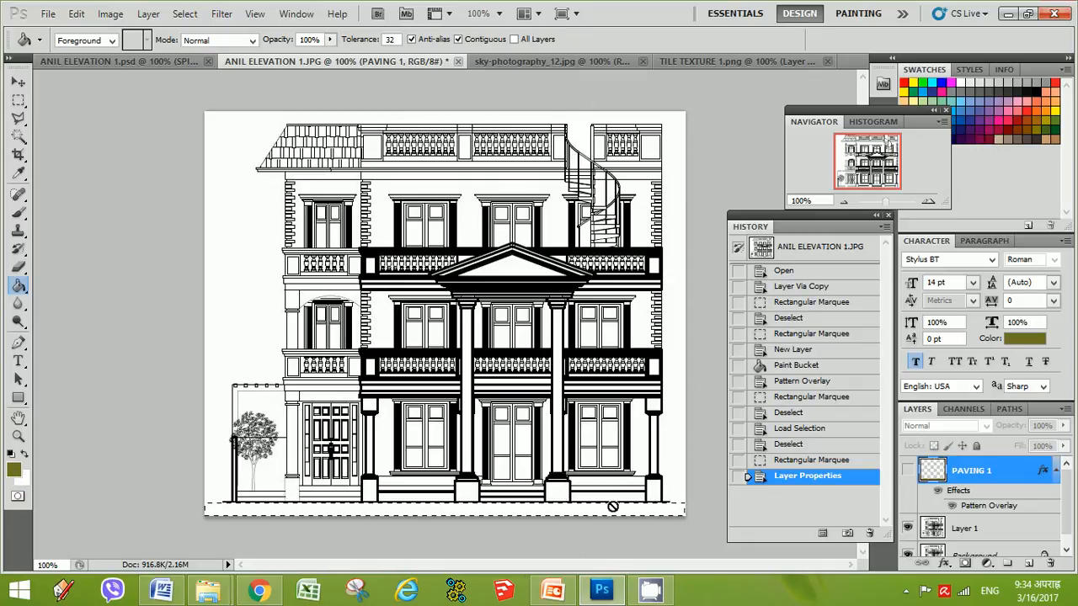
Toggle the PAVING 1 layer's visibility and open its Layer Style to review the Pattern Overlay settings
{"action": "left_click", "coordinate": [907, 470]}
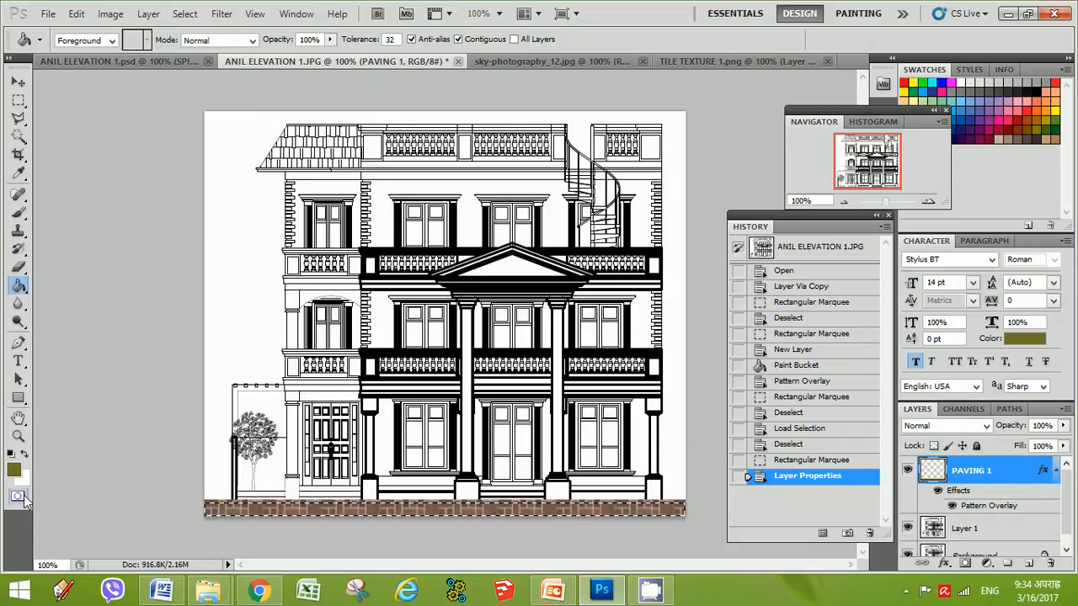
{"action": "left_click", "coordinate": [907, 470]}
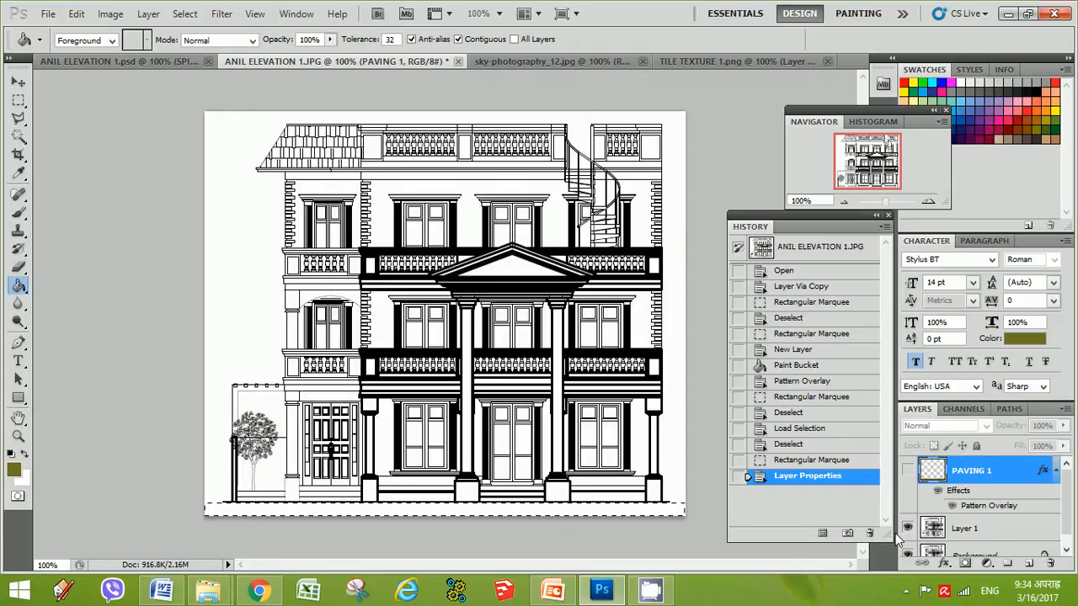
{"action": "right_click", "coordinate": [931, 477]}
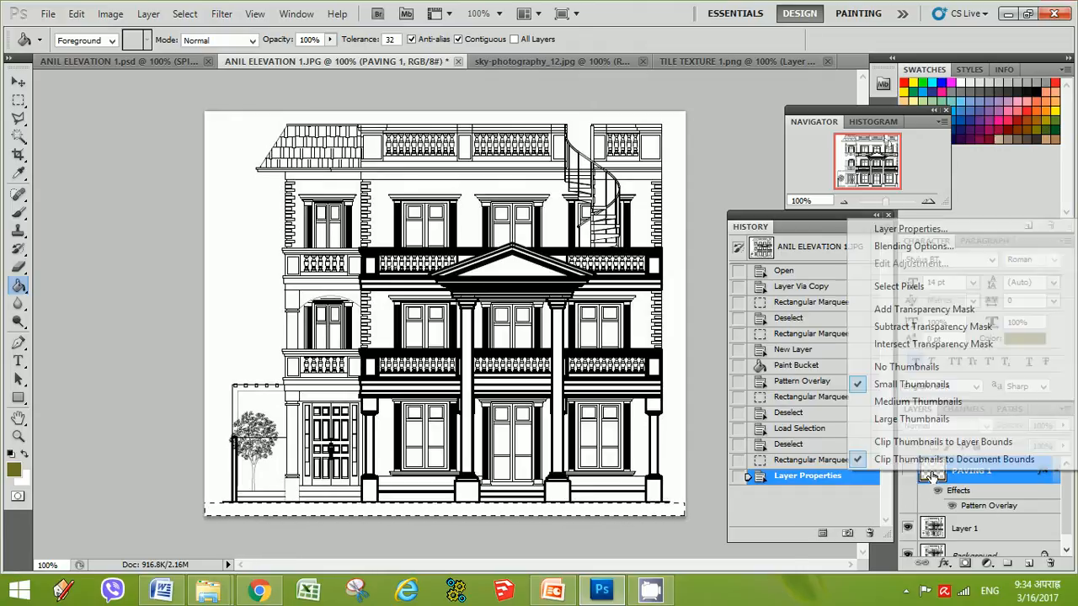
{"action": "left_click", "coordinate": [914, 246]}
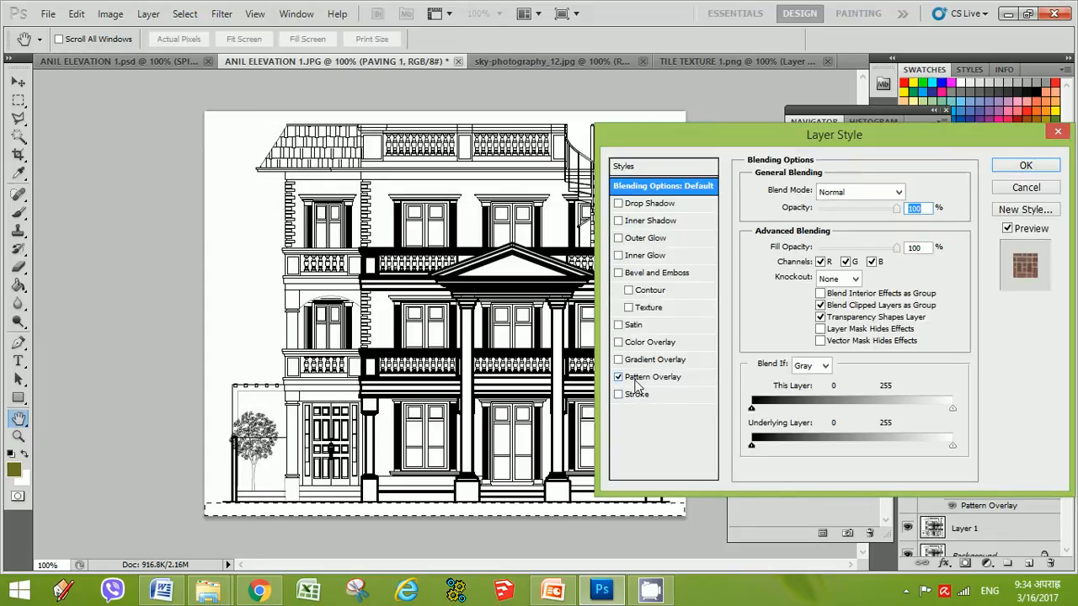
{"action": "left_click", "coordinate": [642, 379]}
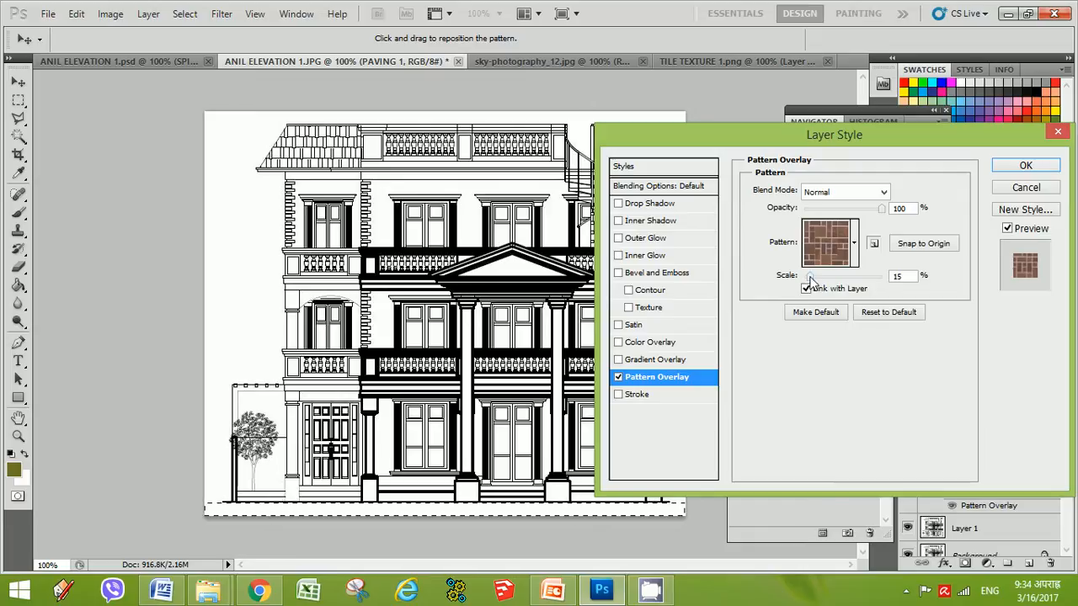
{"action": "left_click", "coordinate": [1047, 168]}
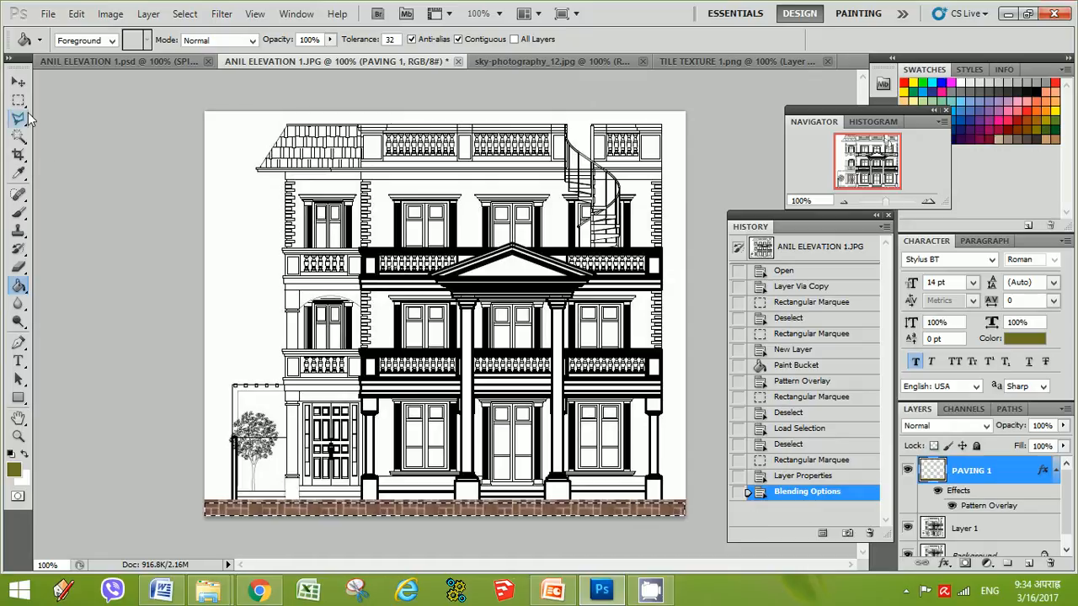
Clear the selection and set the PAVING 1 layer's Pattern Overlay scale to 19%
{"action": "left_click", "coordinate": [19, 101]}
{"action": "left_click", "coordinate": [458, 486]}
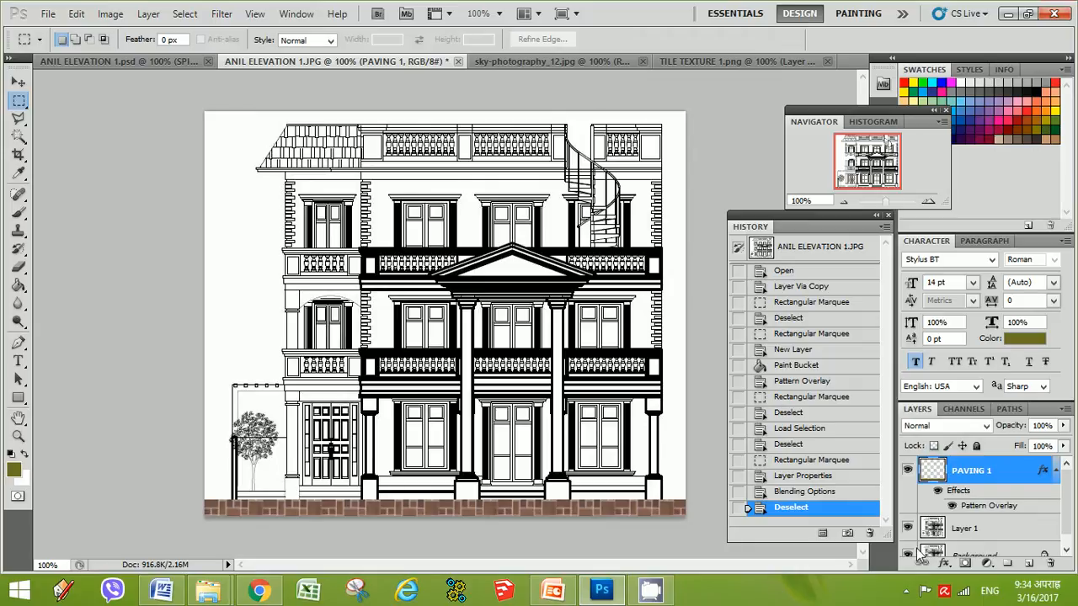
{"action": "right_click", "coordinate": [934, 472]}
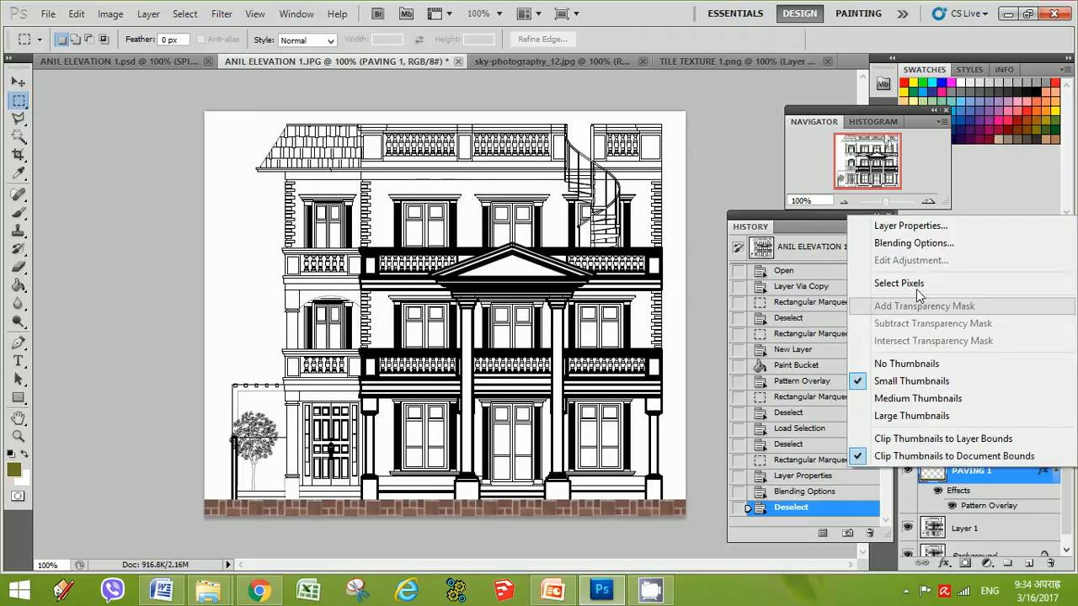
{"action": "left_click", "coordinate": [901, 244]}
{"action": "left_click_drag", "start_coordinate": [838, 147], "coordinate": [877, 139]}
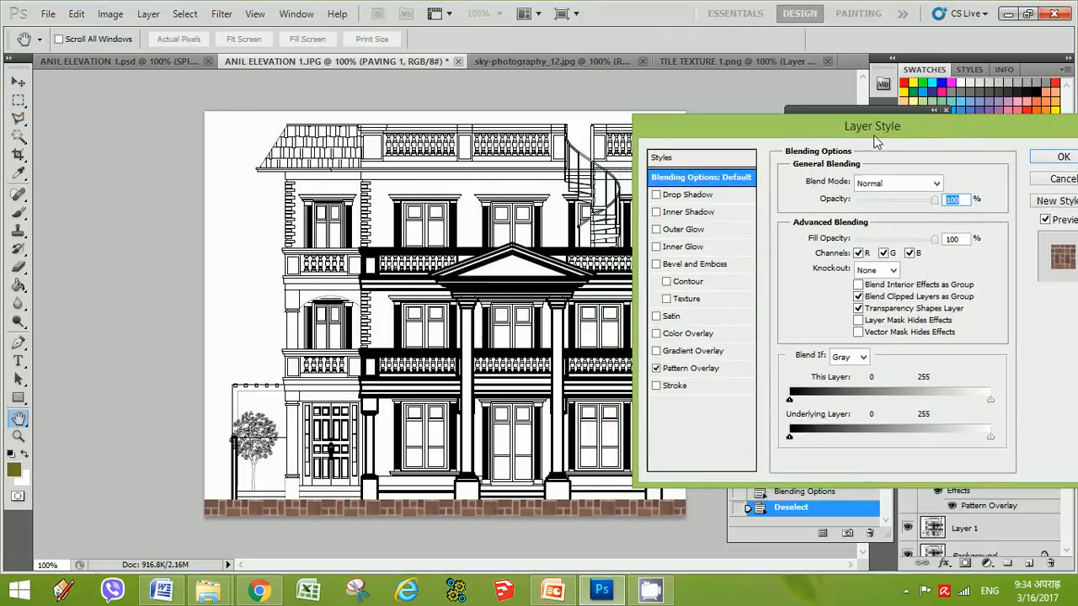
{"action": "left_click", "coordinate": [708, 369]}
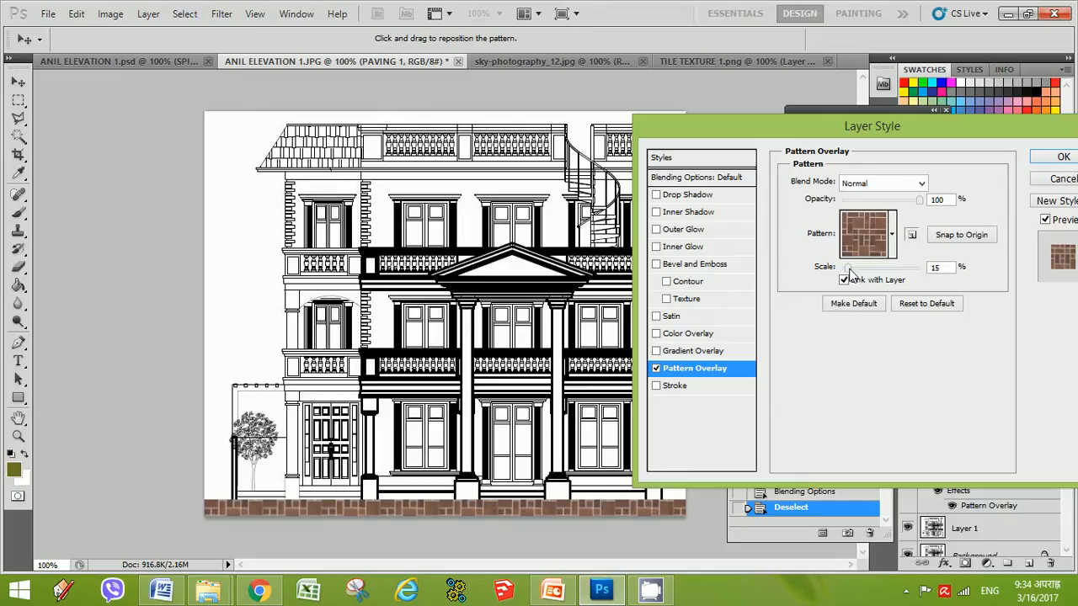
{"action": "left_click_drag", "start_coordinate": [848, 270], "coordinate": [851, 273]}
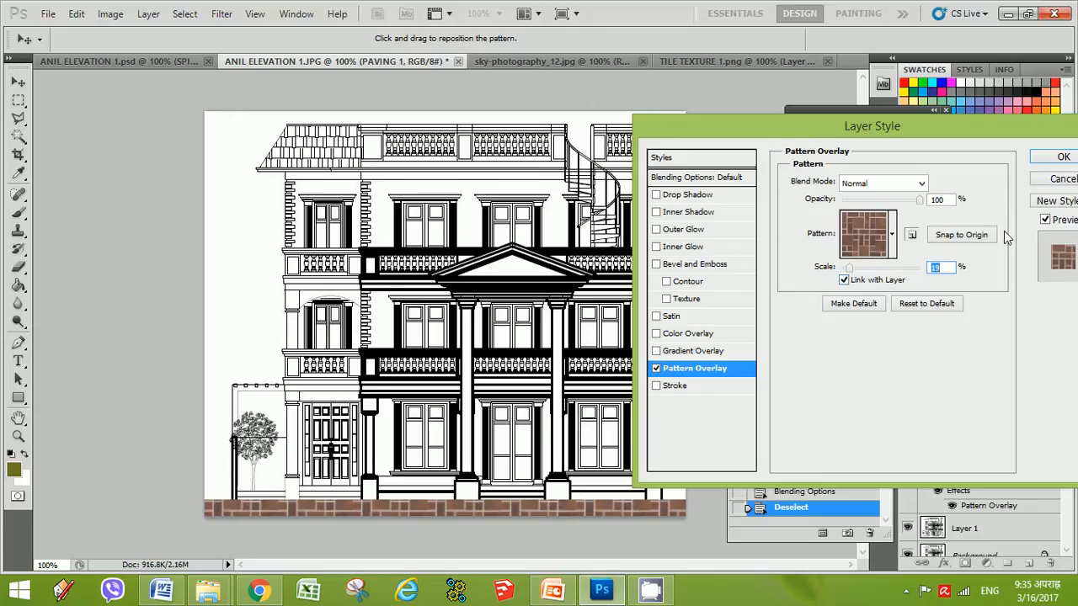
{"action": "left_click", "coordinate": [1062, 160]}
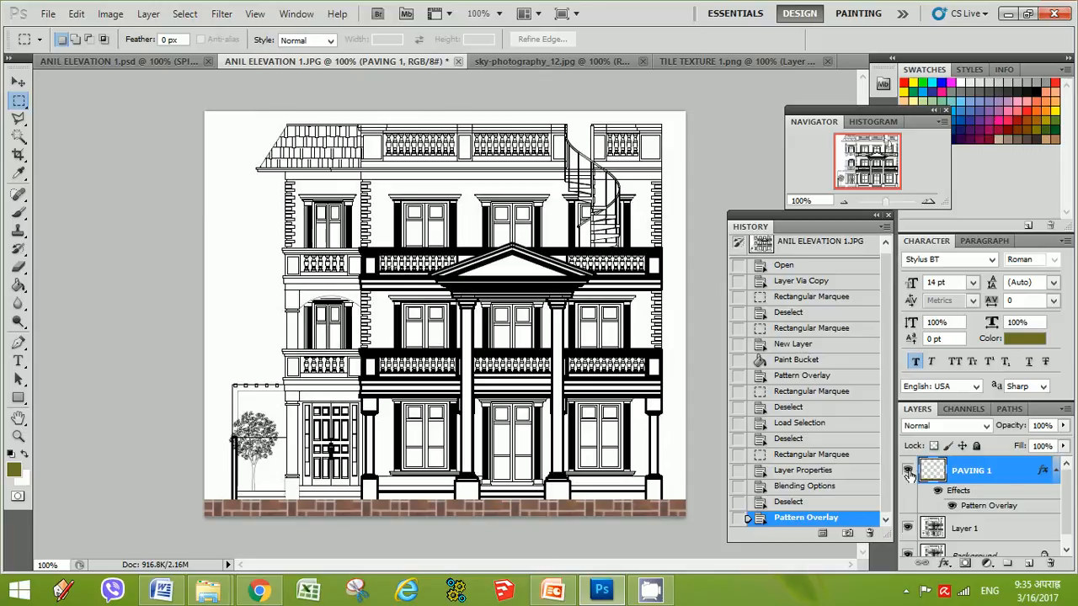
Hide Layer 1 and the Background layer beneath PAVING 1
{"action": "left_click_drag", "start_coordinate": [1070, 489], "coordinate": [1070, 516]}
{"action": "left_click", "coordinate": [907, 516]}
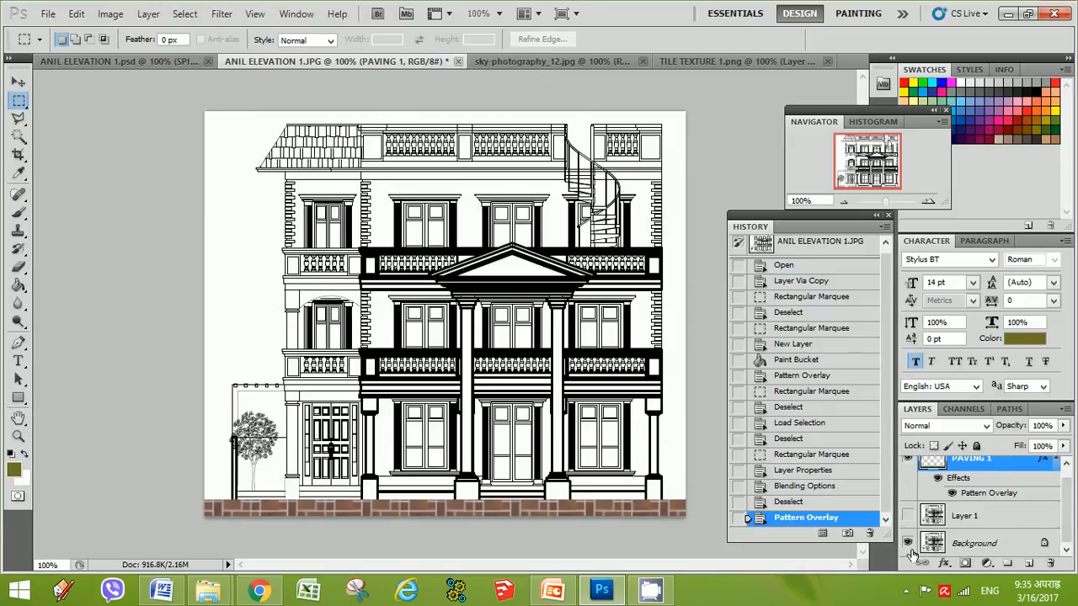
{"action": "left_click", "coordinate": [910, 545]}
{"action": "left_click", "coordinate": [910, 545]}
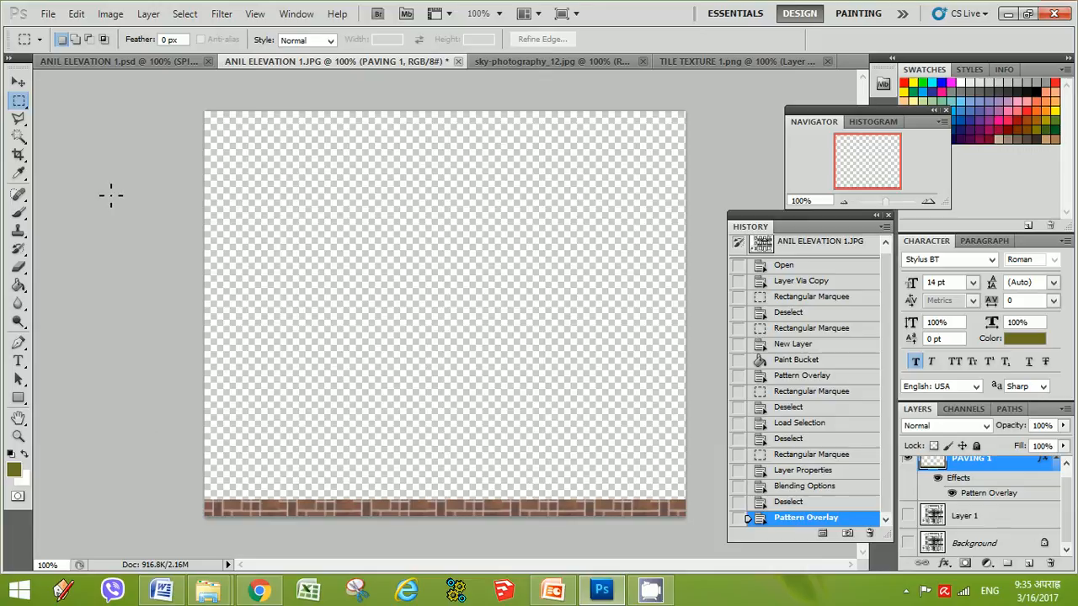
Save a PNG copy of the document as TILE TEXTURE 1 in the NEC GRAPHICS folder, replacing the existing file
{"action": "left_click", "coordinate": [49, 15]}
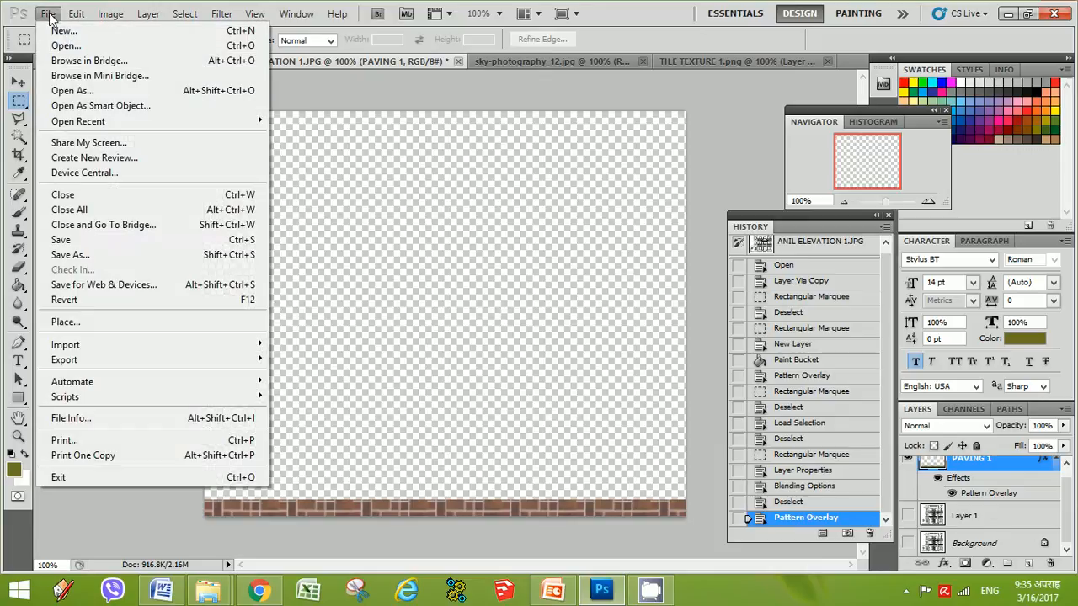
{"action": "left_click", "coordinate": [74, 255]}
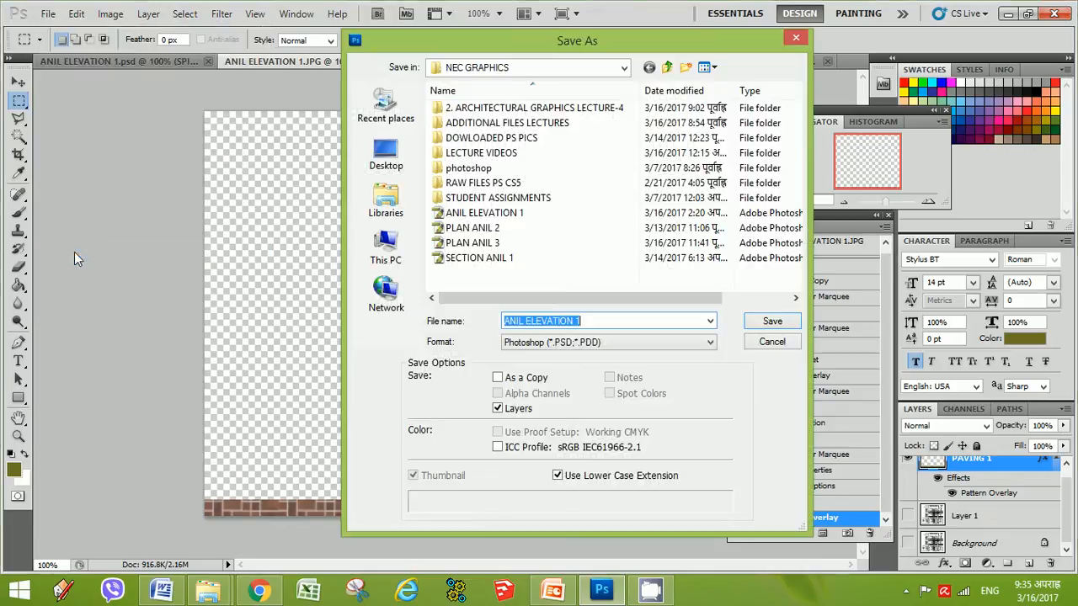
{"action": "left_click", "coordinate": [598, 343]}
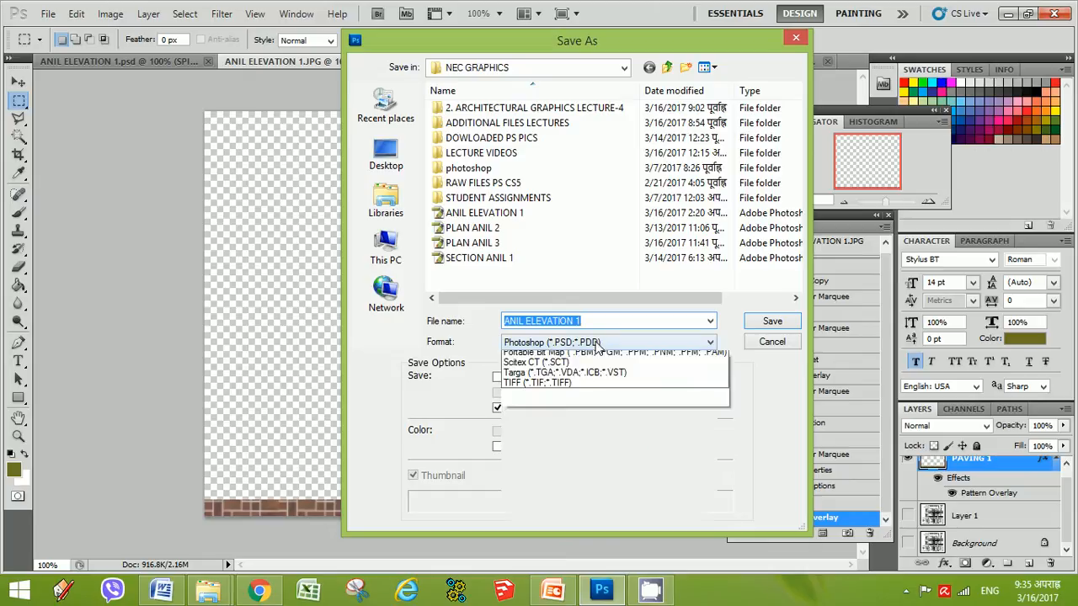
{"action": "left_click", "coordinate": [531, 500]}
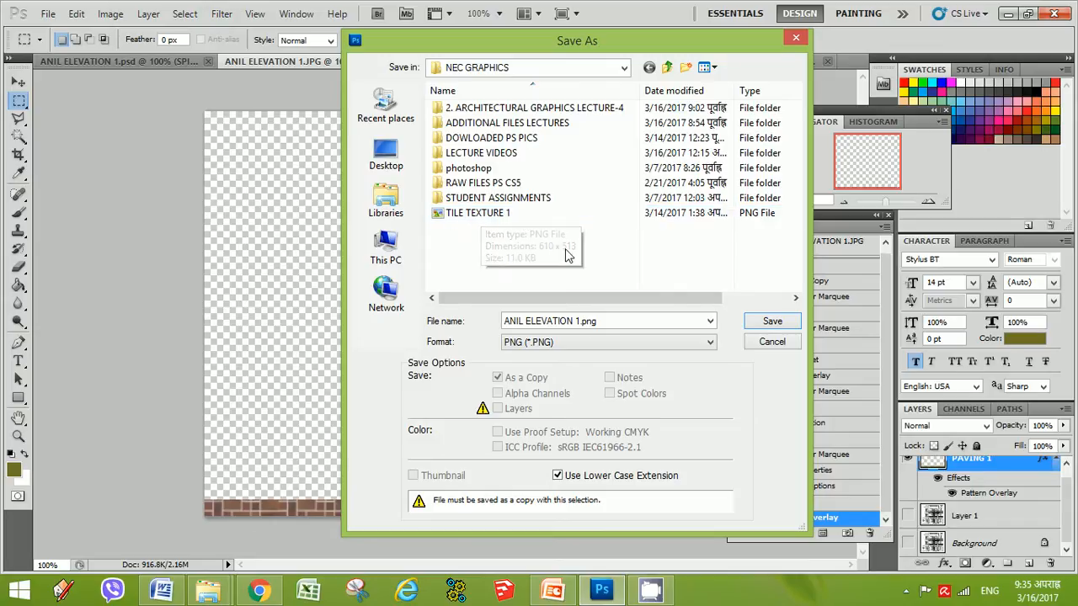
{"action": "left_click", "coordinate": [486, 213]}
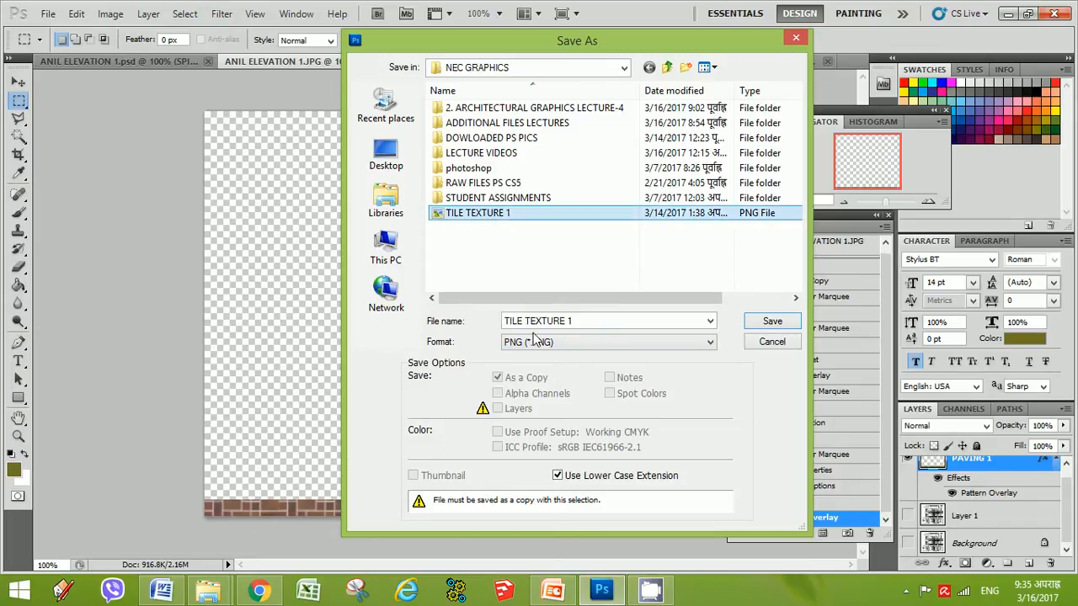
{"action": "left_click", "coordinate": [777, 340]}
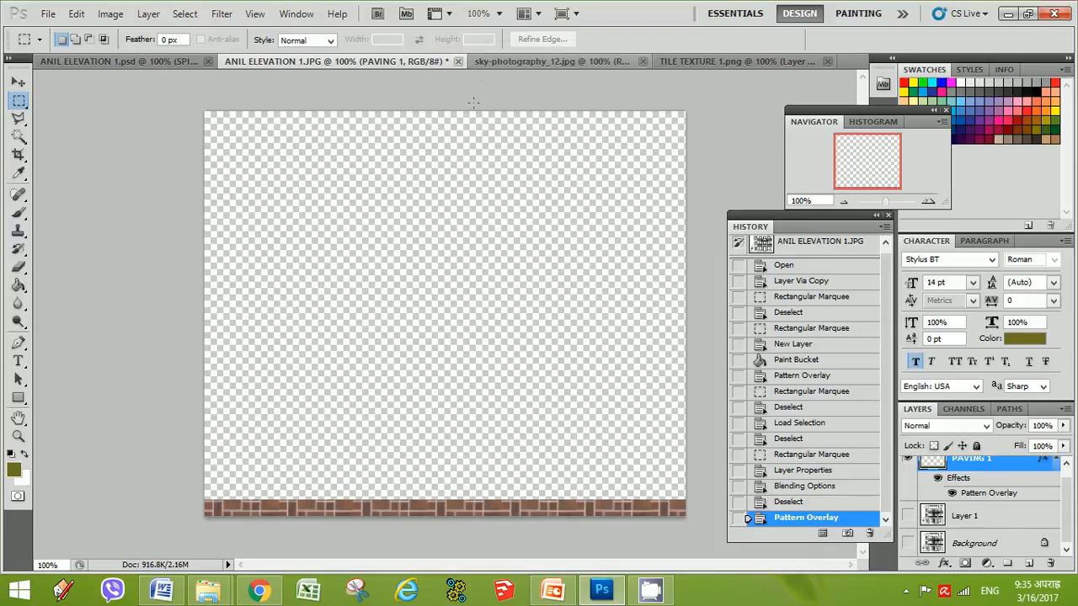
Open the TILE TEXTURE 1 PNG file from the NEC GRAPHICS folder
{"action": "left_click", "coordinate": [172, 61]}
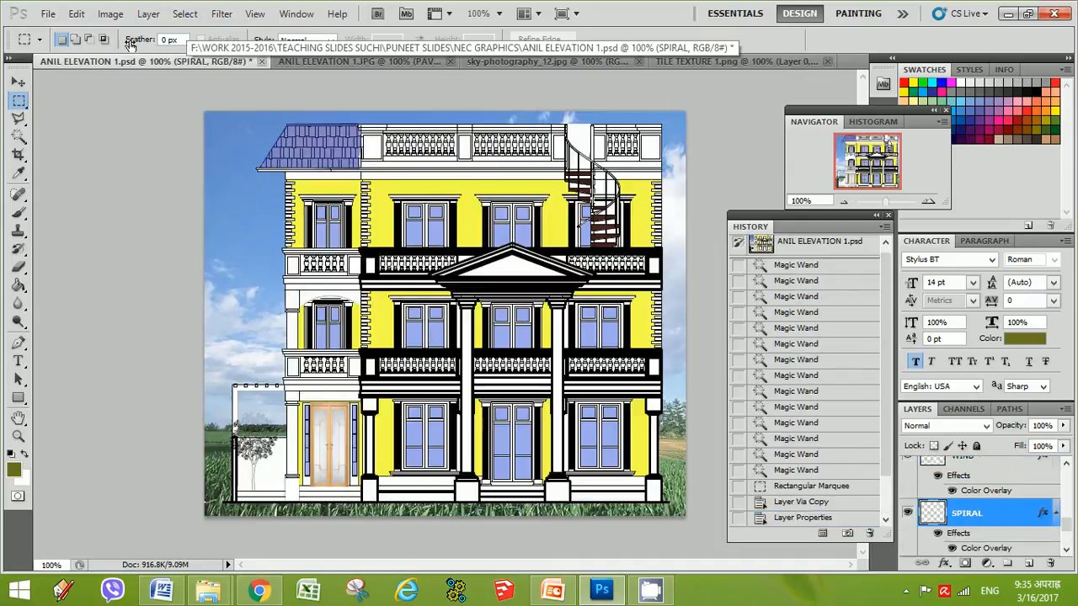
{"action": "left_click", "coordinate": [48, 14]}
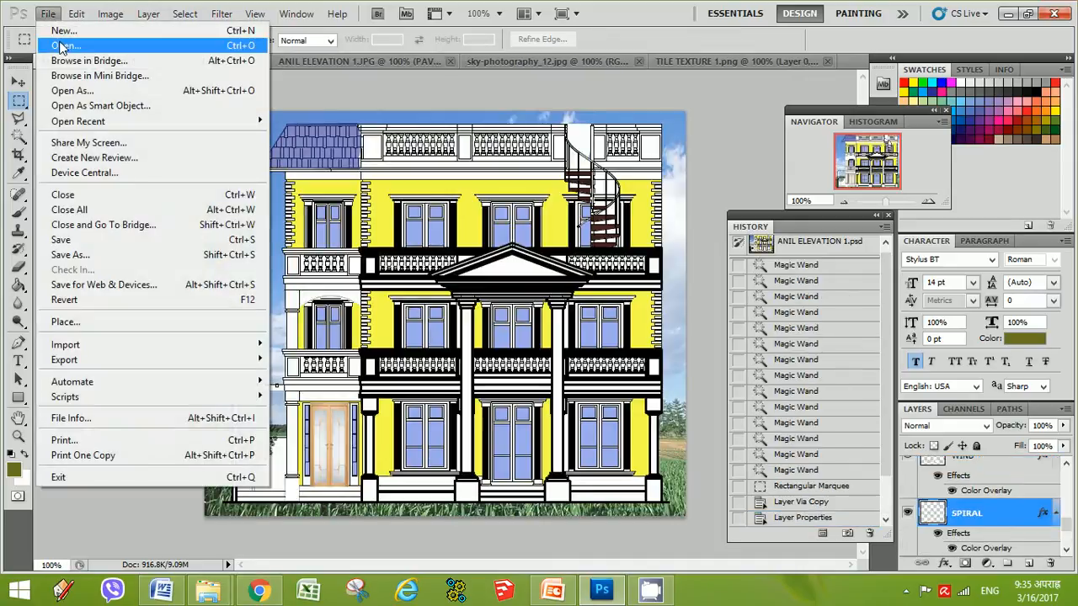
{"action": "left_click", "coordinate": [60, 45]}
{"action": "left_click_drag", "start_coordinate": [776, 127], "coordinate": [779, 240]}
{"action": "left_click", "coordinate": [539, 294]}
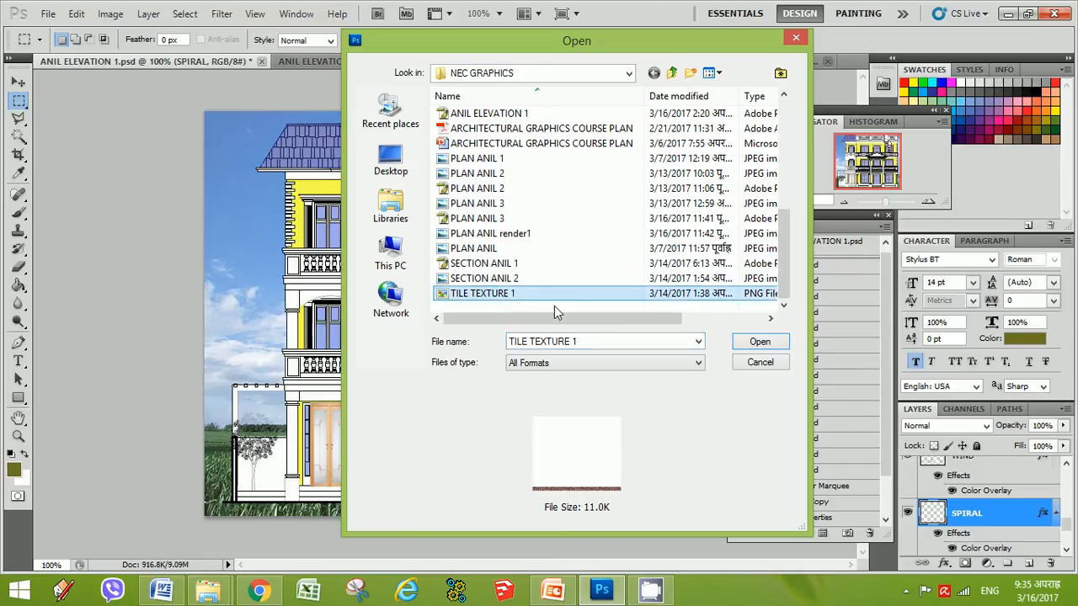
{"action": "left_click", "coordinate": [761, 342]}
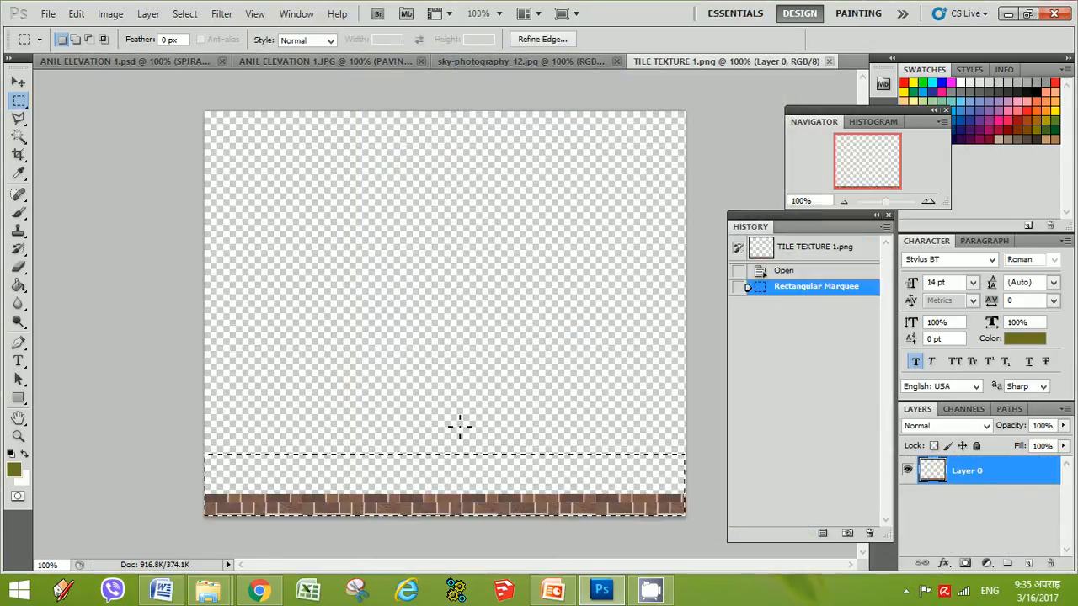
Draw a rectangular marquee around the paving strip along the image's bottom edge
{"action": "left_click", "coordinate": [704, 473]}
{"action": "left_click_drag", "start_coordinate": [702, 450], "coordinate": [205, 527]}
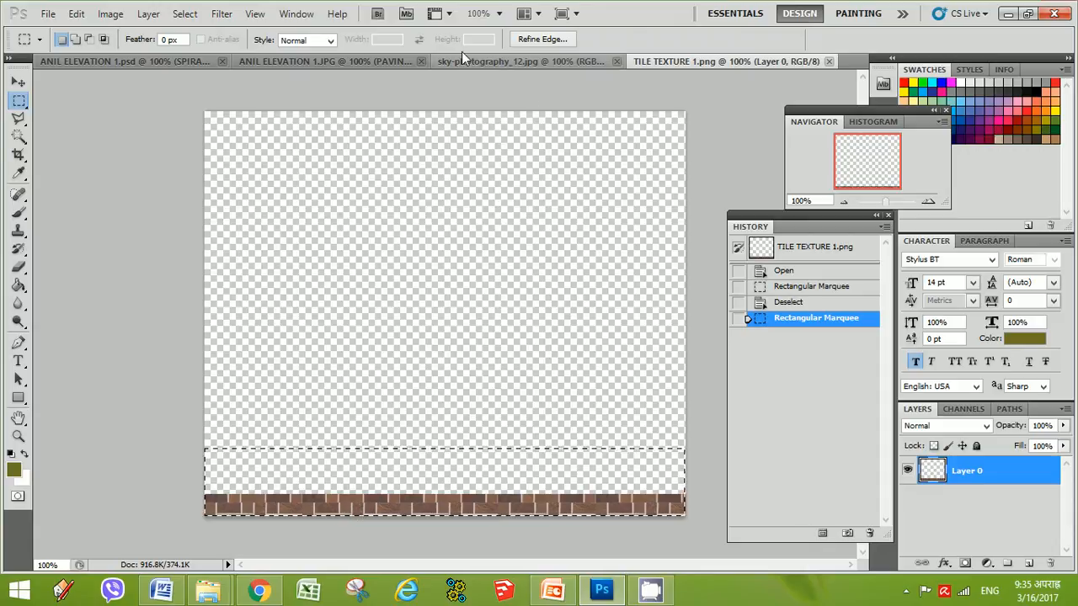
Switch to ANIL ELEVATION 1.psd and browse through its layer list
{"action": "left_click", "coordinate": [191, 62]}
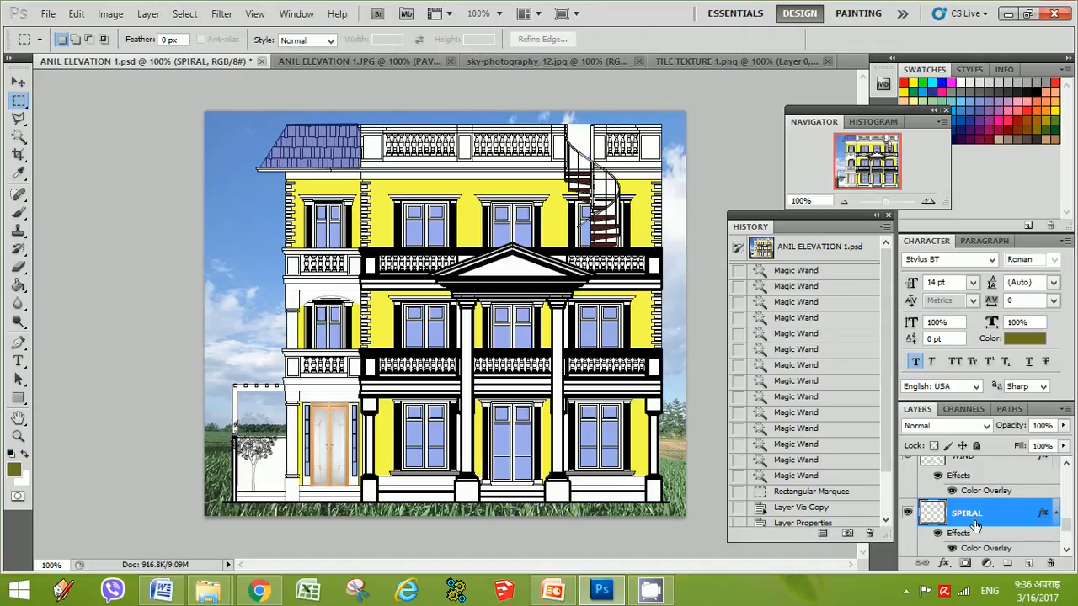
{"action": "scroll", "coordinate": [975, 490], "scroll_direction": "down", "scroll_amount": 3}
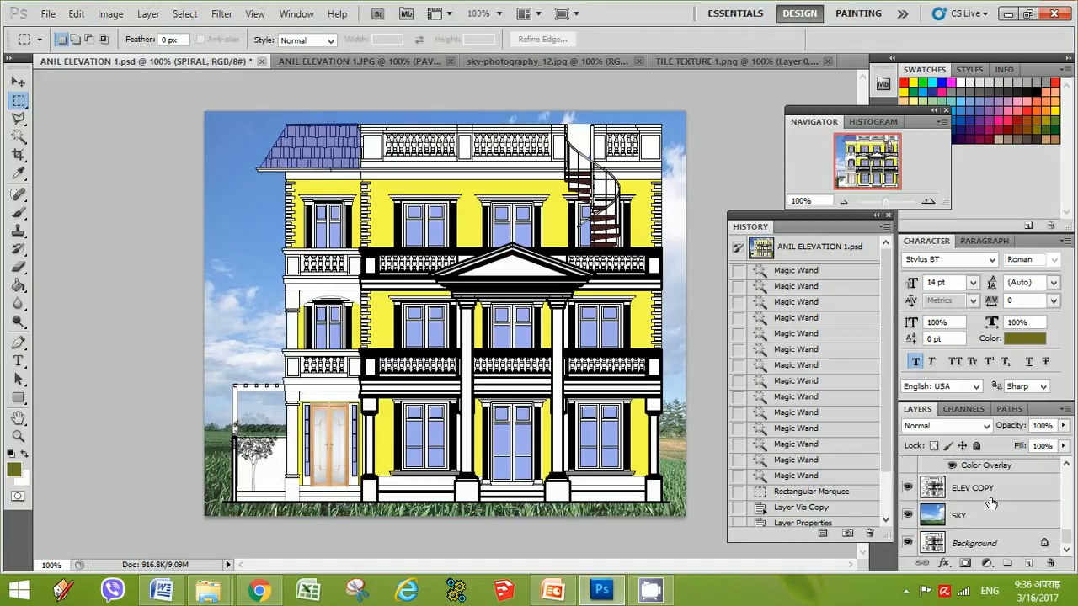
{"action": "scroll", "coordinate": [992, 502], "scroll_direction": "up", "scroll_amount": 3}
{"action": "scroll", "coordinate": [992, 502], "scroll_direction": "up", "scroll_amount": 1}
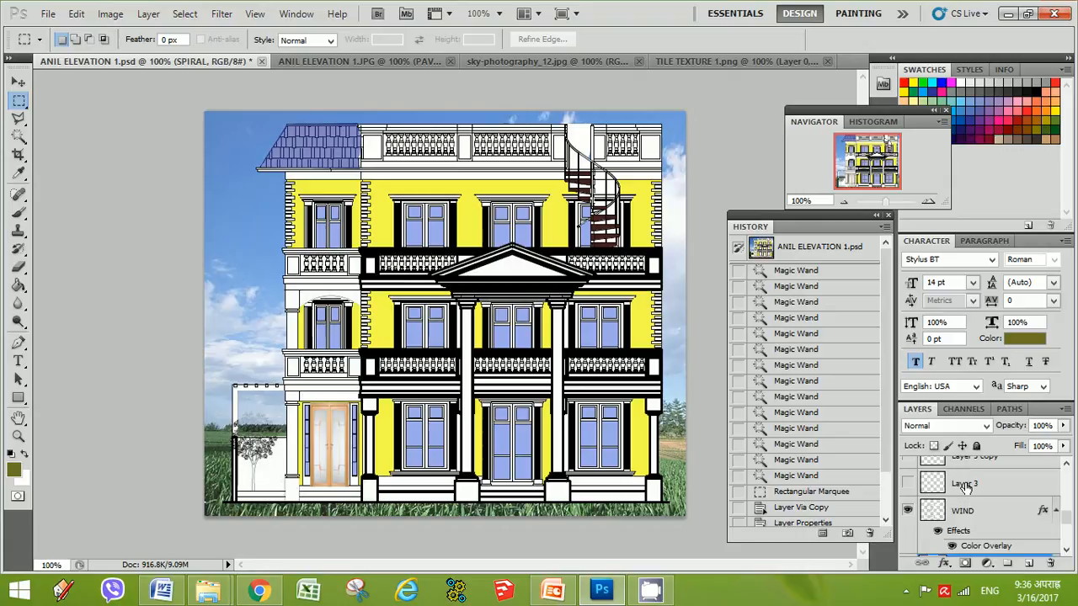
{"action": "scroll", "coordinate": [967, 505], "scroll_direction": "up", "scroll_amount": 1}
{"action": "scroll", "coordinate": [968, 511], "scroll_direction": "up", "scroll_amount": 1}
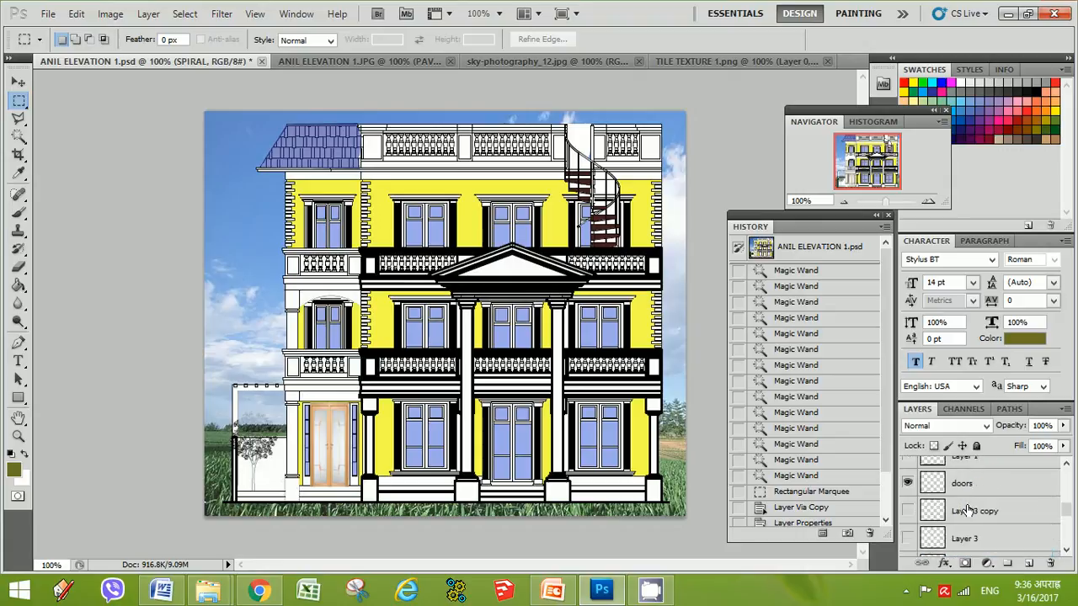
Select Layer 1 in the elevation composite's layer list and toggle its visibility off and on
{"action": "scroll", "coordinate": [968, 510], "scroll_direction": "up", "scroll_amount": 2}
{"action": "scroll", "coordinate": [969, 510], "scroll_direction": "up", "scroll_amount": 1}
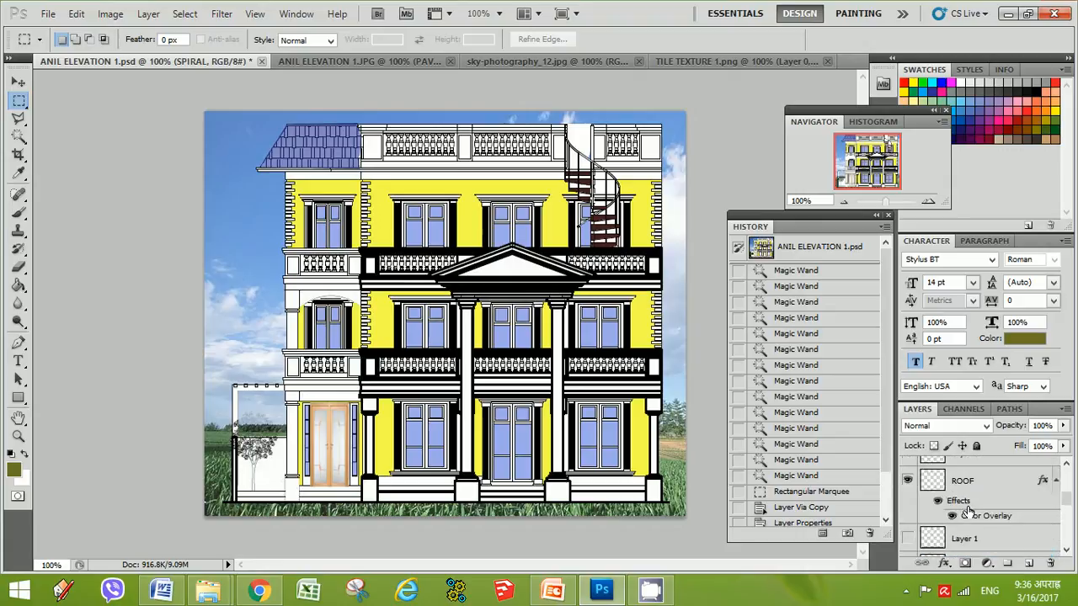
{"action": "scroll", "coordinate": [969, 510], "scroll_direction": "down", "scroll_amount": 1}
{"action": "left_click", "coordinate": [975, 514]}
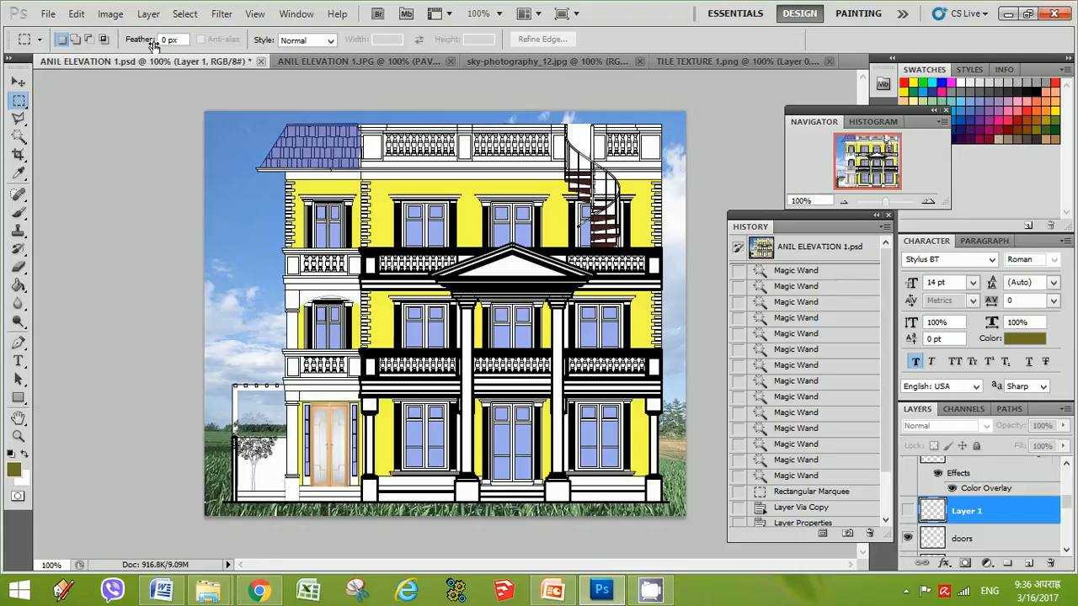
{"action": "left_click_drag", "start_coordinate": [335, 289], "coordinate": [340, 293]}
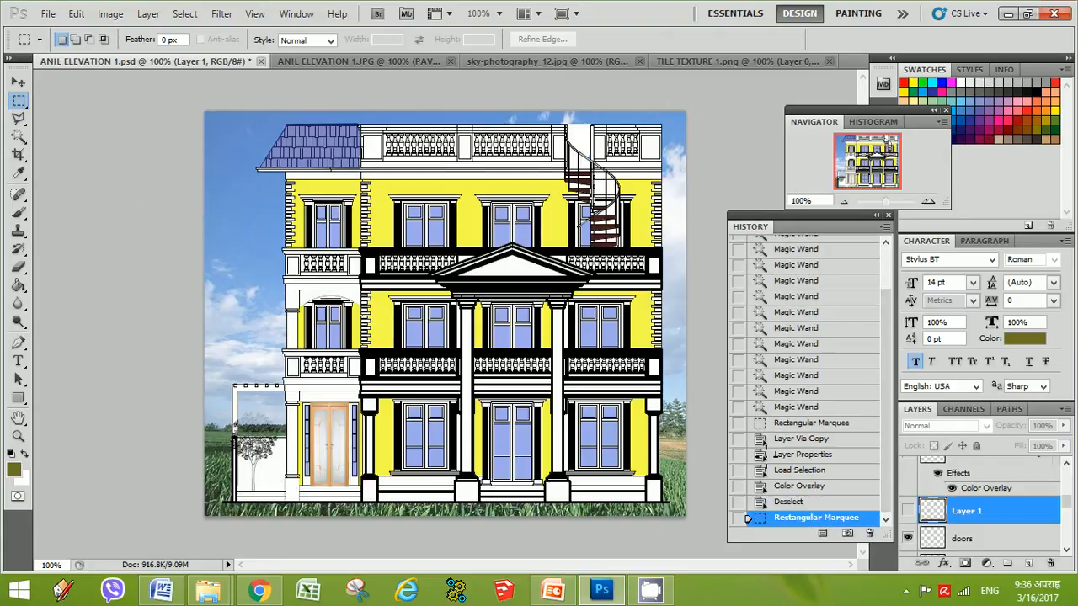
{"action": "left_click", "coordinate": [908, 512]}
{"action": "left_click", "coordinate": [908, 511]}
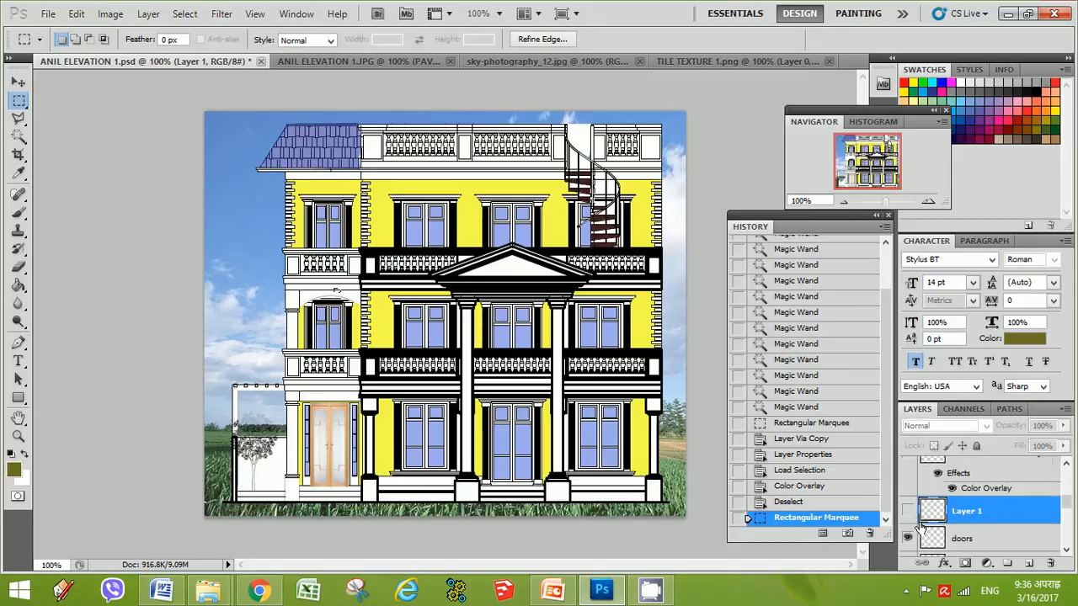
Select the paving strip along the bottom of ANIL ELEVATION 1.JPG with a rectangular marquee
{"action": "left_click", "coordinate": [509, 60]}
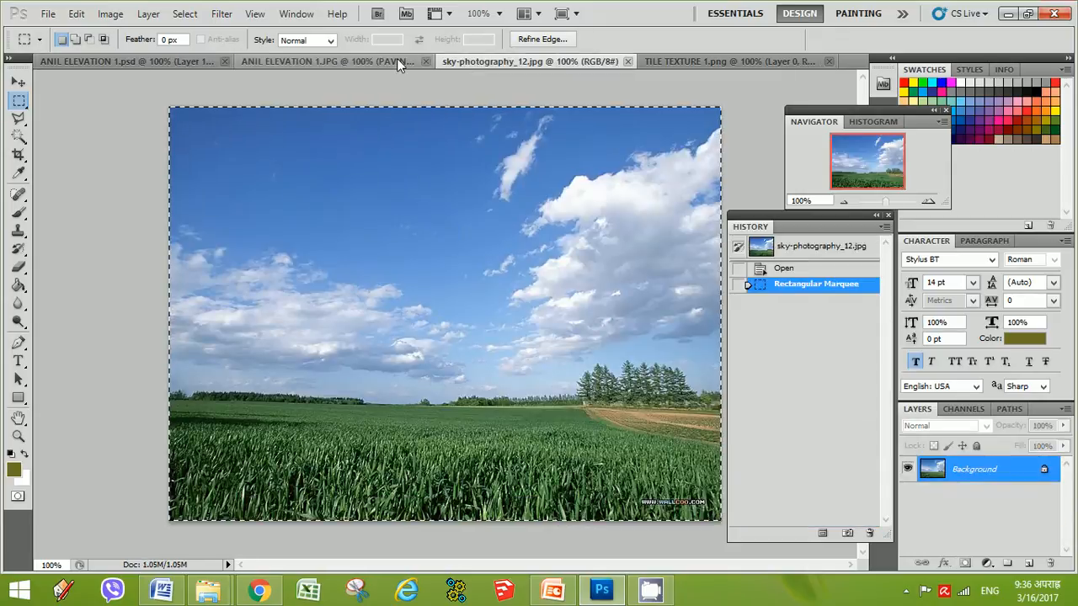
{"action": "left_click", "coordinate": [396, 61]}
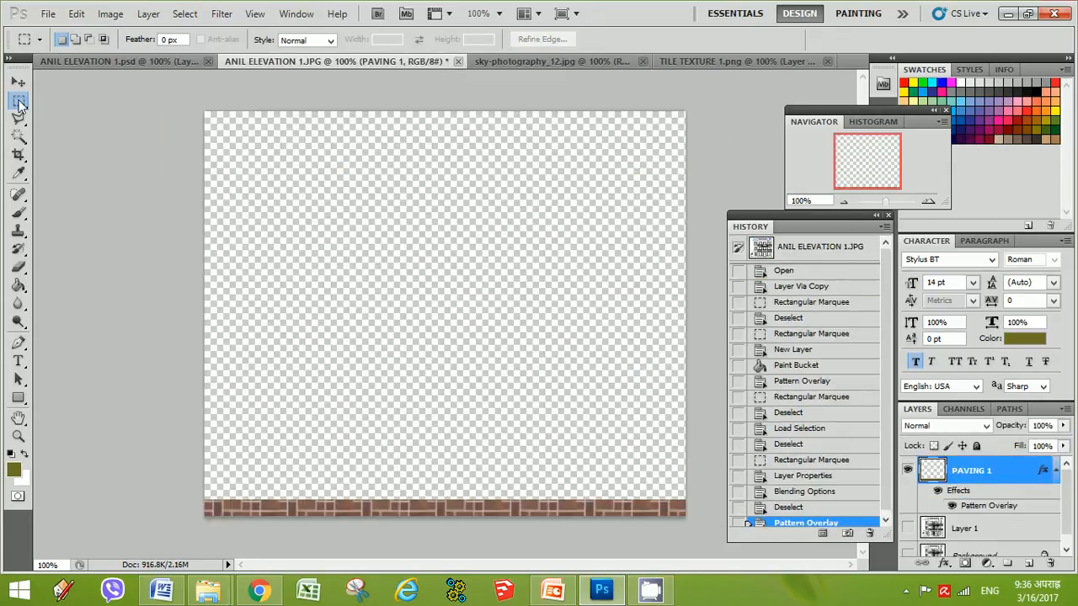
{"action": "left_click_drag", "start_coordinate": [467, 487], "coordinate": [204, 486]}
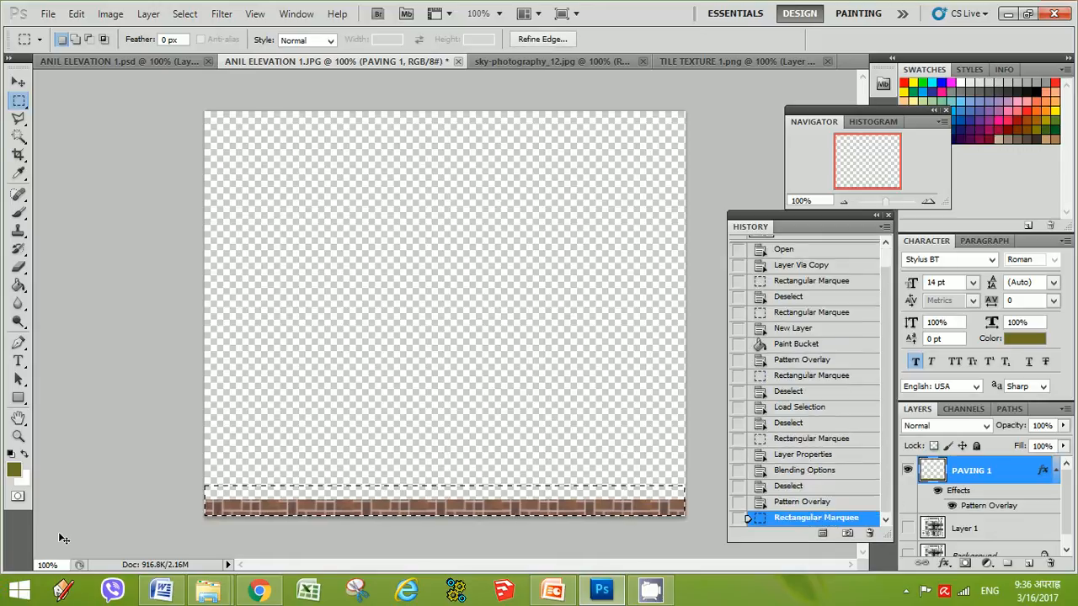
Try pasting a strip into the elevation composite and moving it to the bottom edge, reverting it from history
{"action": "left_click", "coordinate": [152, 60]}
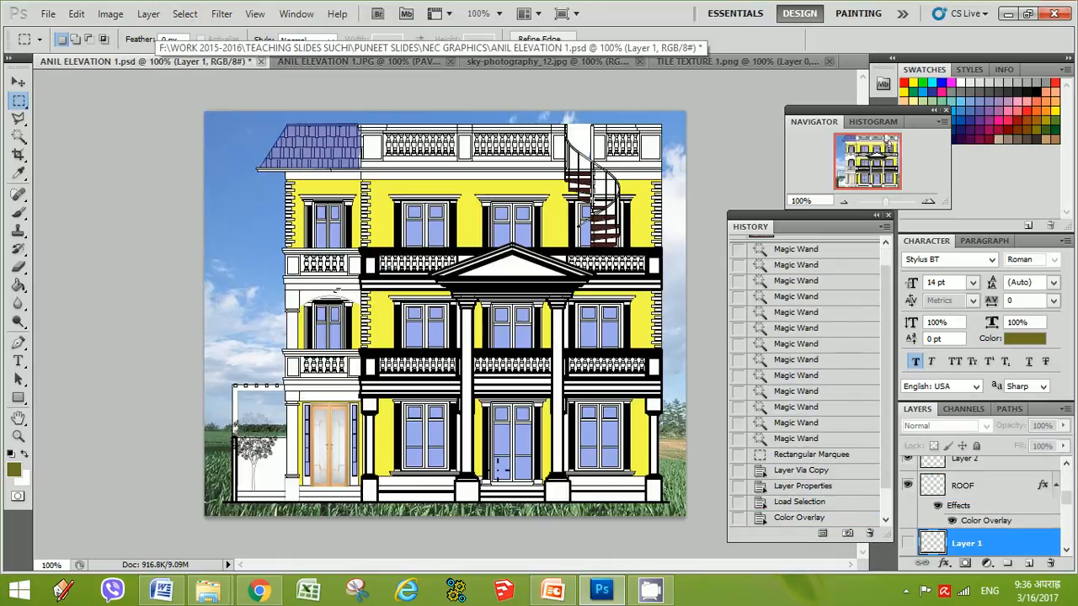
{"action": "scroll", "coordinate": [1065, 496], "scroll_direction": "up", "scroll_amount": 5}
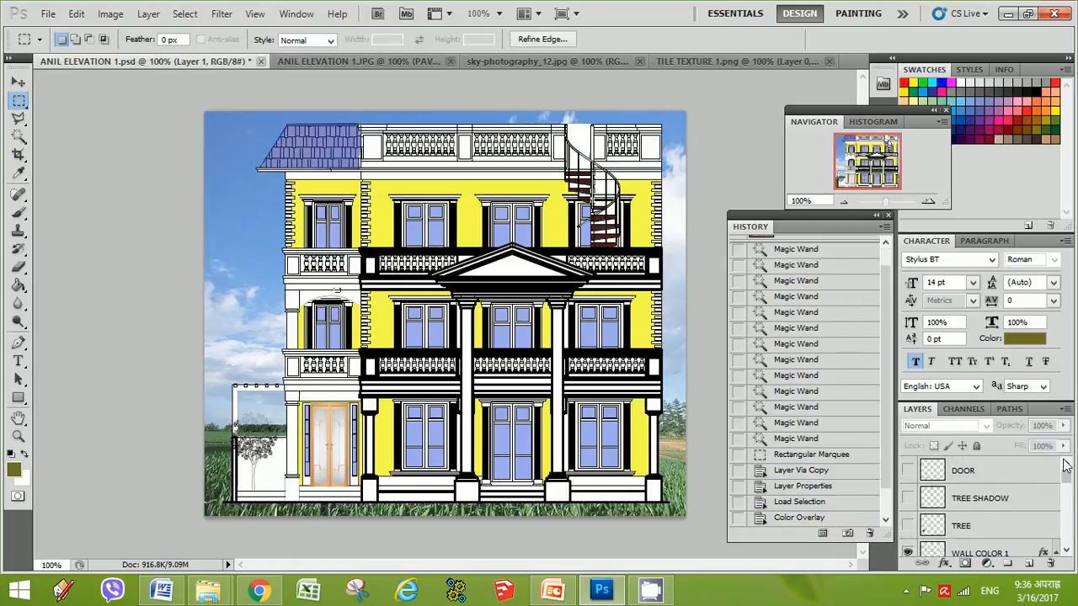
{"action": "scroll", "coordinate": [1066, 497], "scroll_direction": "down", "scroll_amount": 5}
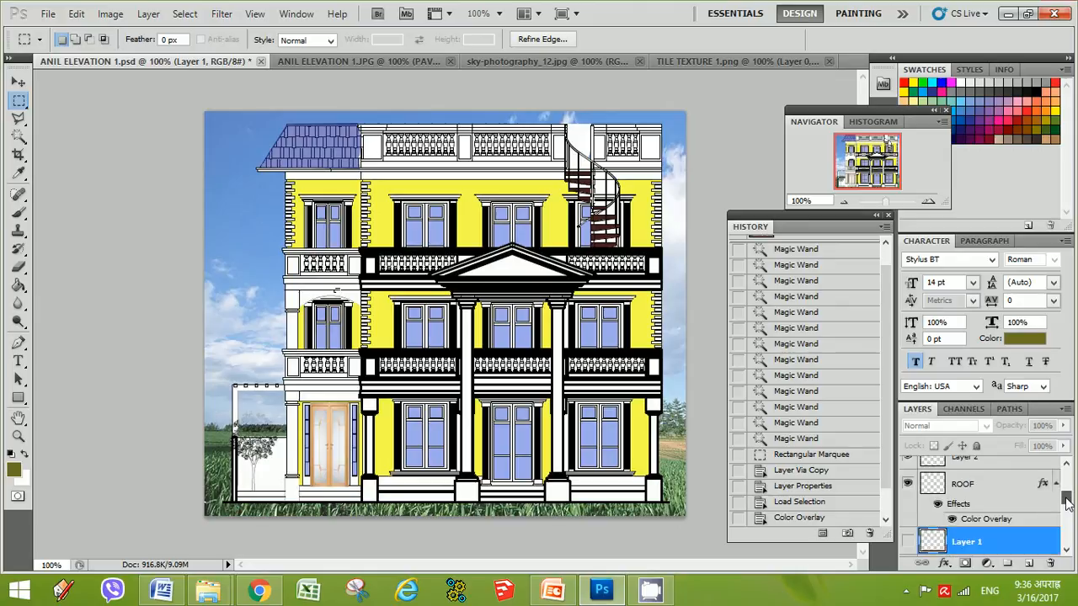
{"action": "key", "text": "ctrl+v"}
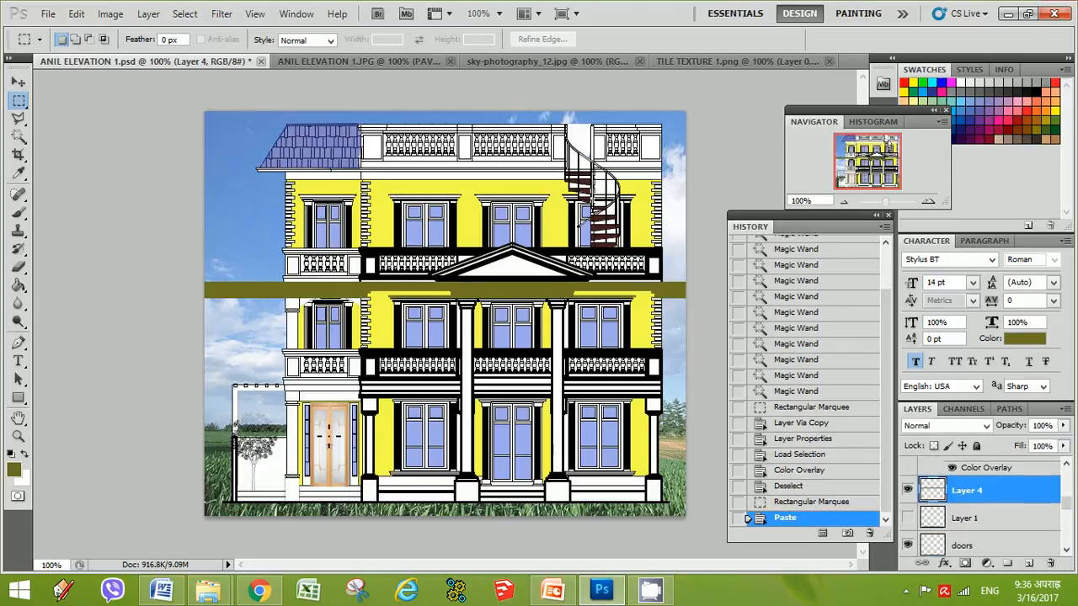
{"action": "key", "text": "v"}
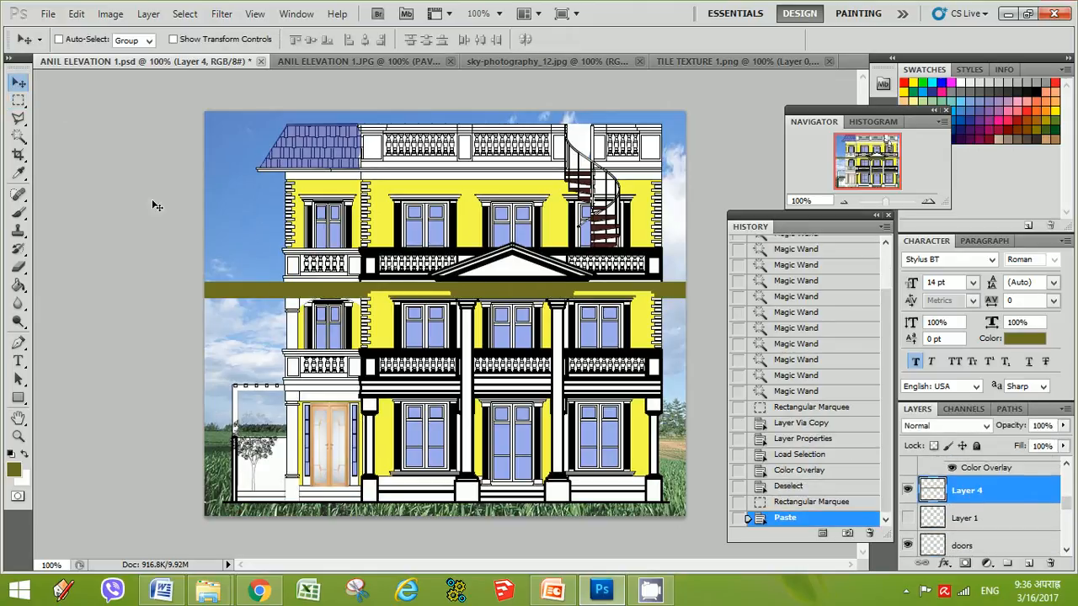
{"action": "left_click_drag", "start_coordinate": [244, 300], "coordinate": [247, 510]}
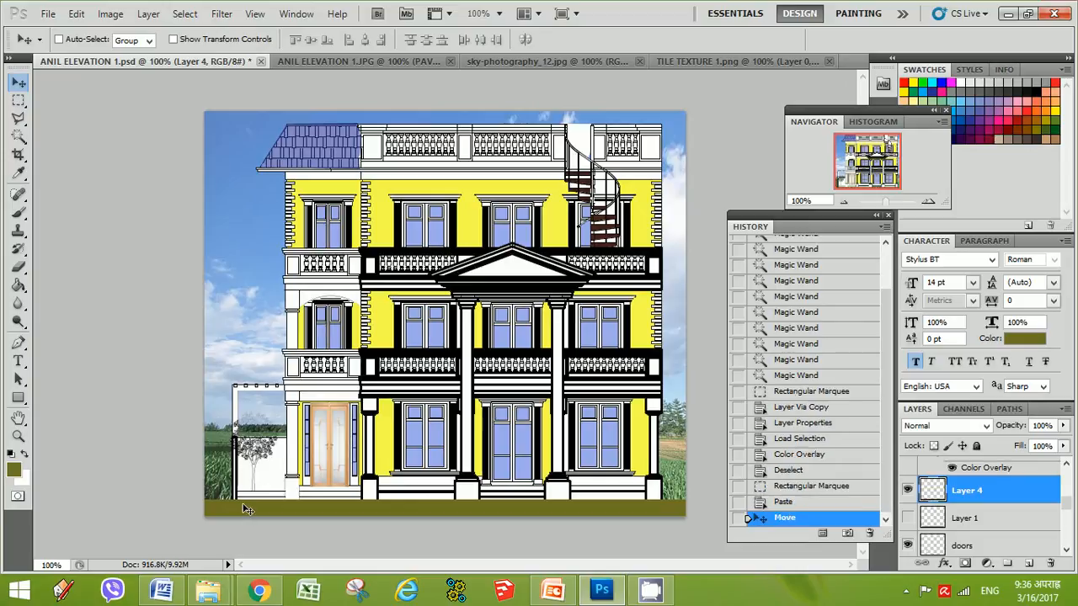
{"action": "key", "text": "ctrl+z"}
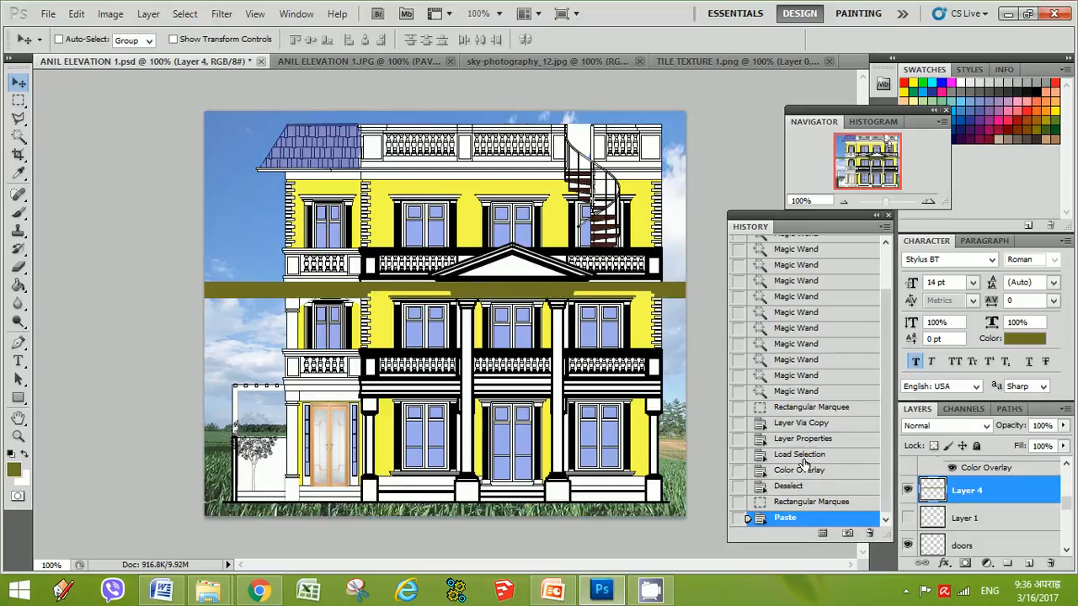
{"action": "left_click", "coordinate": [790, 487]}
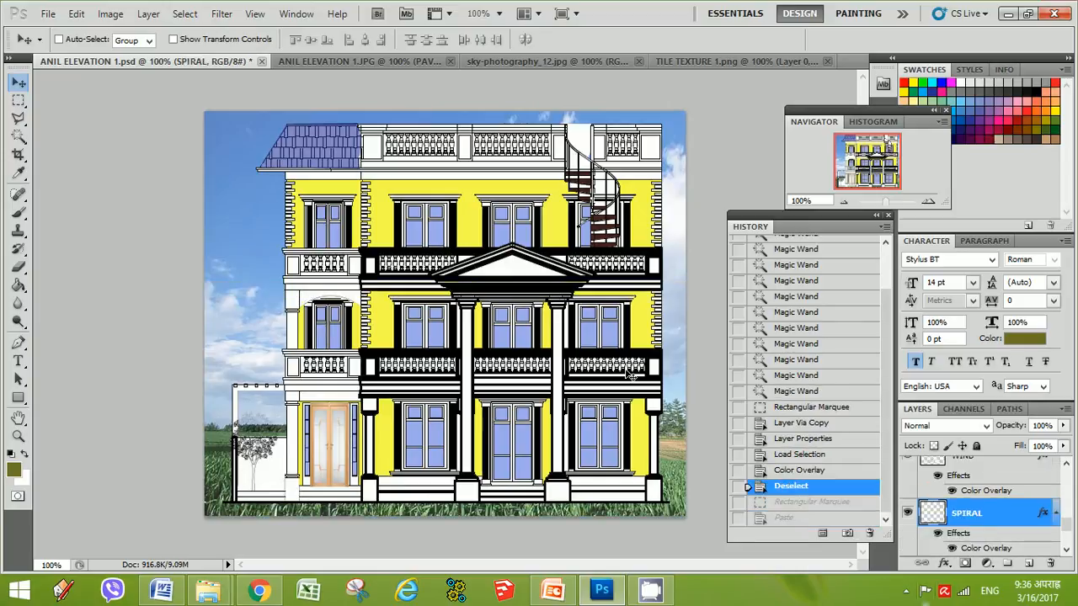
Select the paving strip along the bottom edge of TILE TEXTURE 1 with a rectangular marquee
{"action": "left_click", "coordinate": [401, 60]}
{"action": "left_click", "coordinate": [623, 61]}
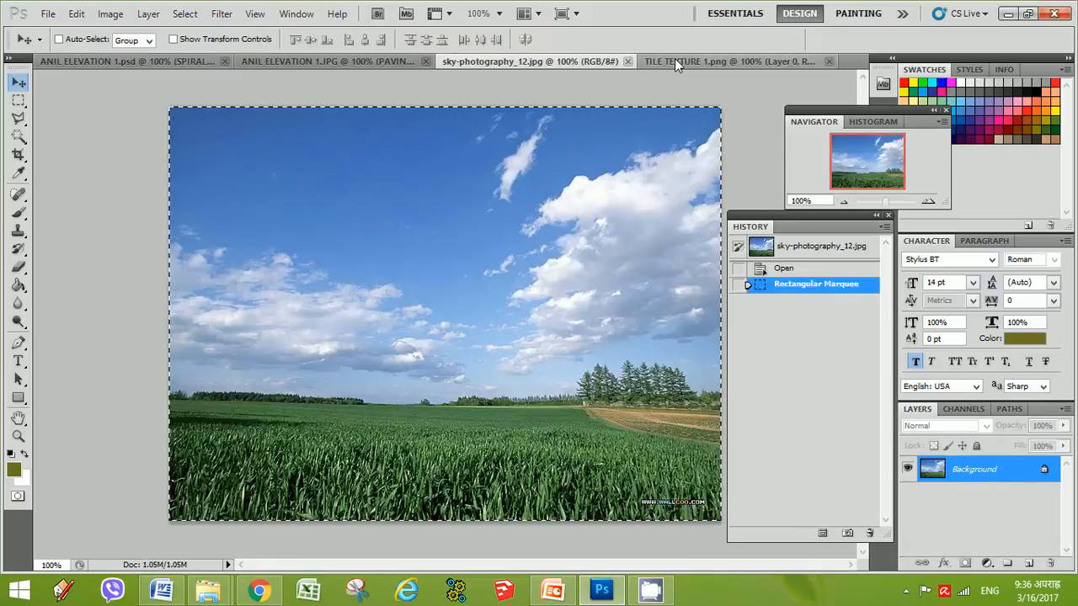
{"action": "left_click", "coordinate": [675, 61]}
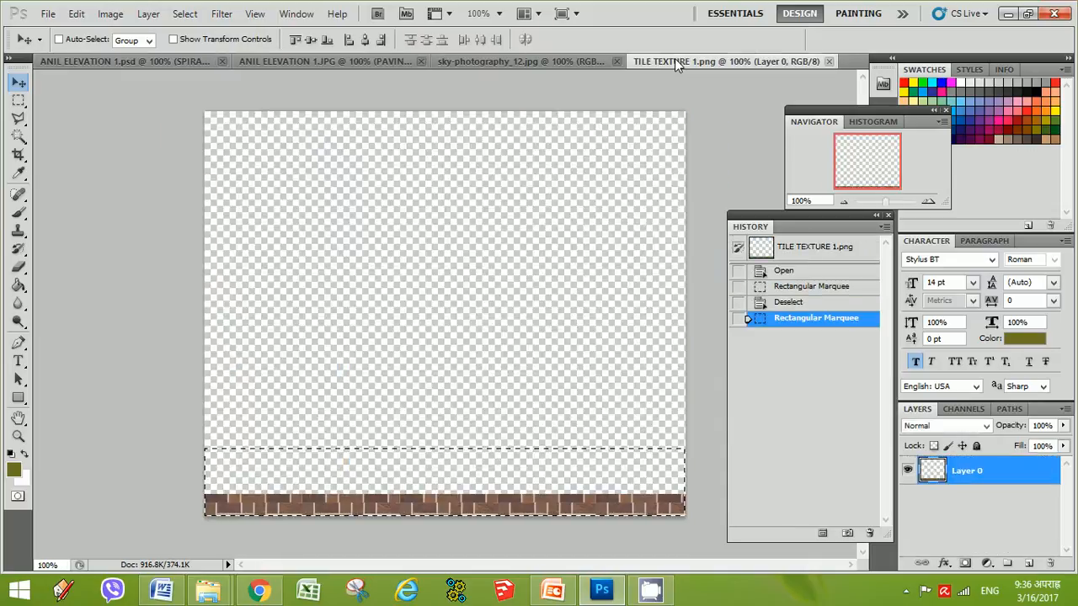
{"action": "left_click", "coordinate": [18, 101]}
{"action": "left_click_drag", "start_coordinate": [411, 244], "coordinate": [414, 247]}
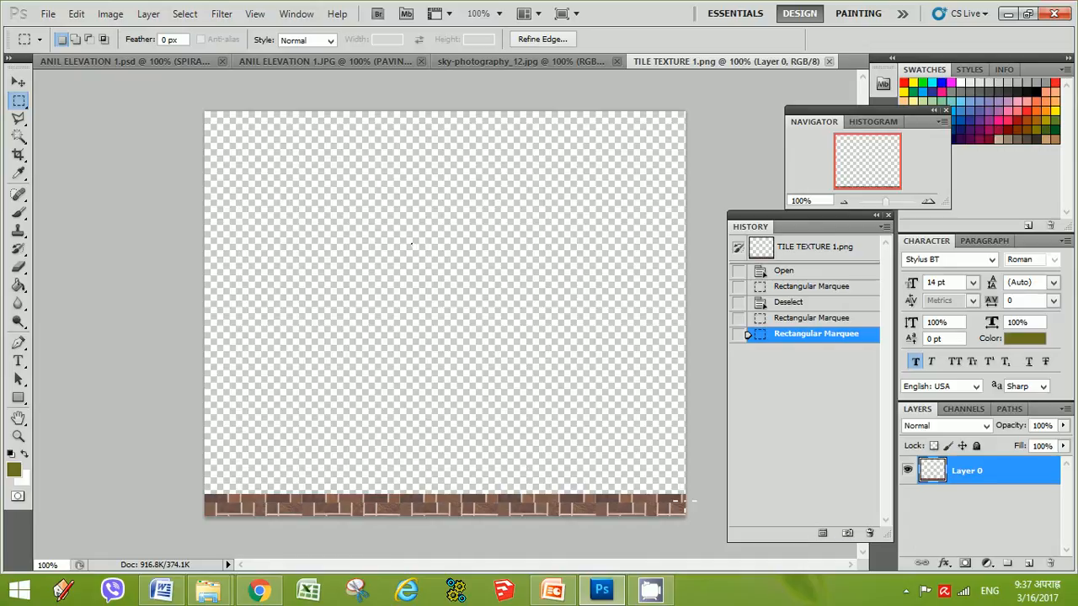
{"action": "left_click_drag", "start_coordinate": [3, 600], "coordinate": [4, 600]}
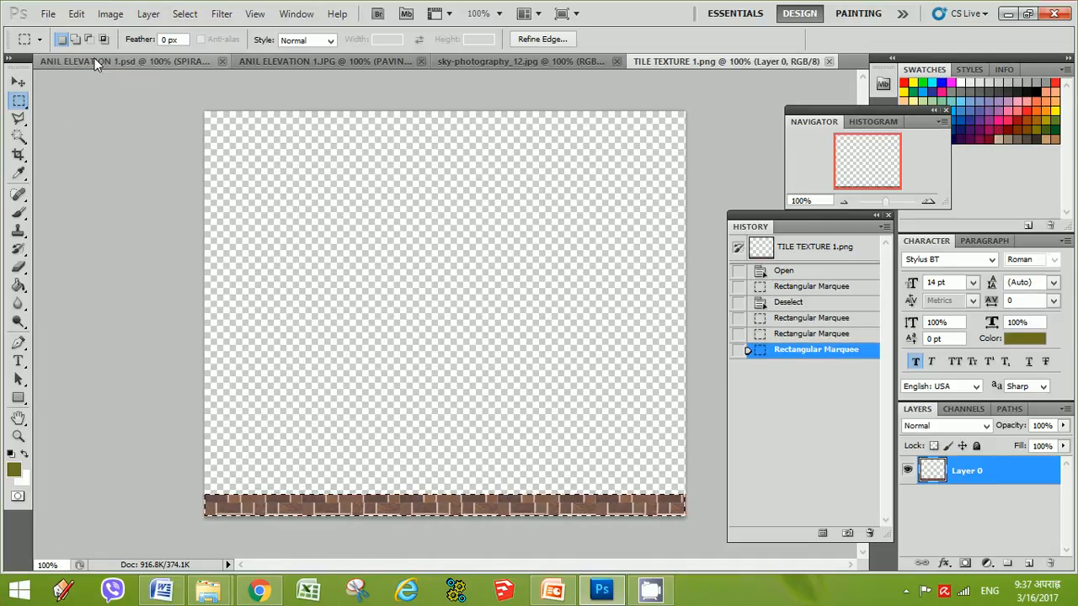
Paste the paving strip into the elevation composite as a new layer and move it to the bottom edge
{"action": "left_click", "coordinate": [125, 61]}
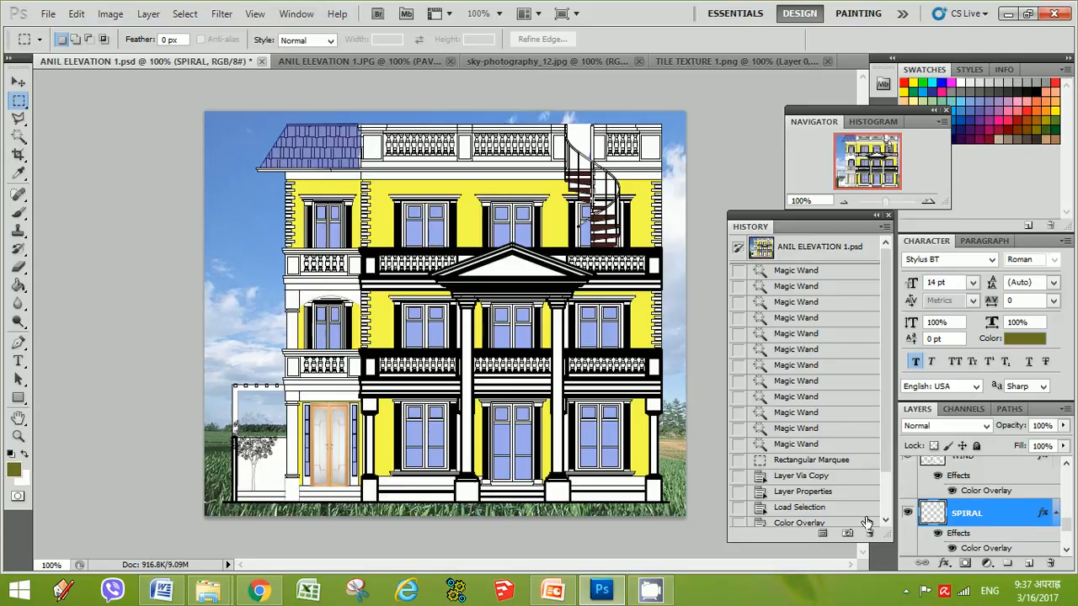
{"action": "key", "text": "ctrl+d"}
{"action": "key", "text": "ctrl+v"}
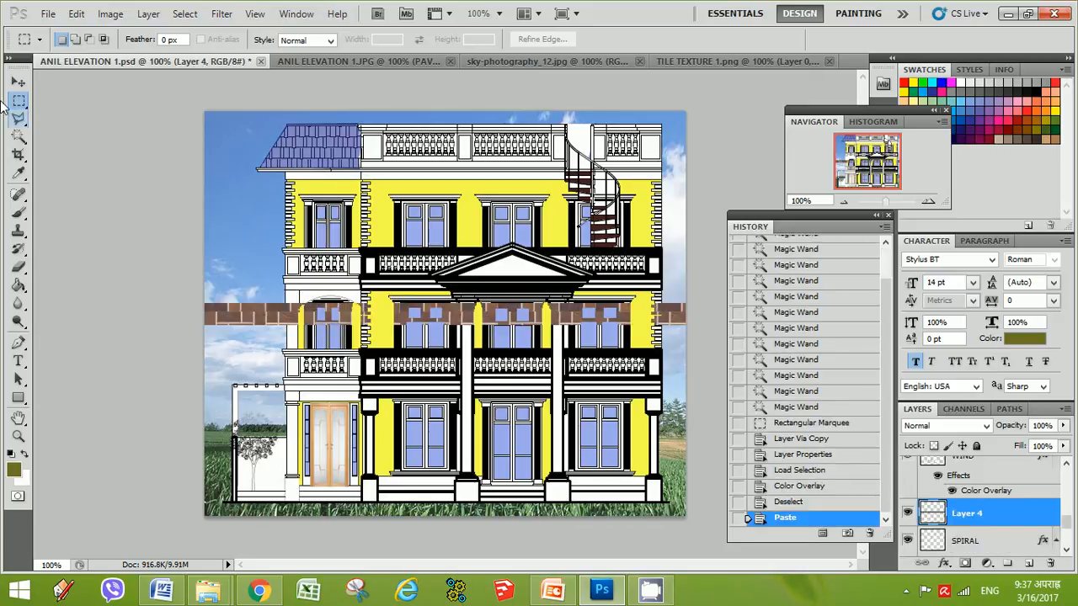
{"action": "left_click", "coordinate": [18, 82]}
{"action": "left_click_drag", "start_coordinate": [282, 326], "coordinate": [263, 509]}
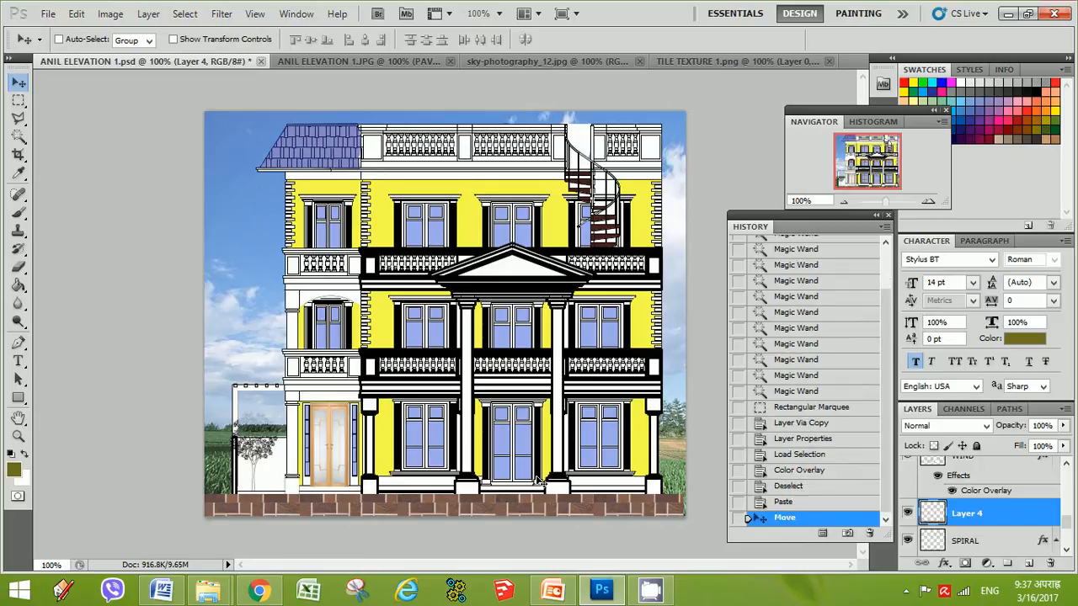
Try applying a perspective transform to the pasted paving strip
{"action": "key", "text": "ctrl+t"}
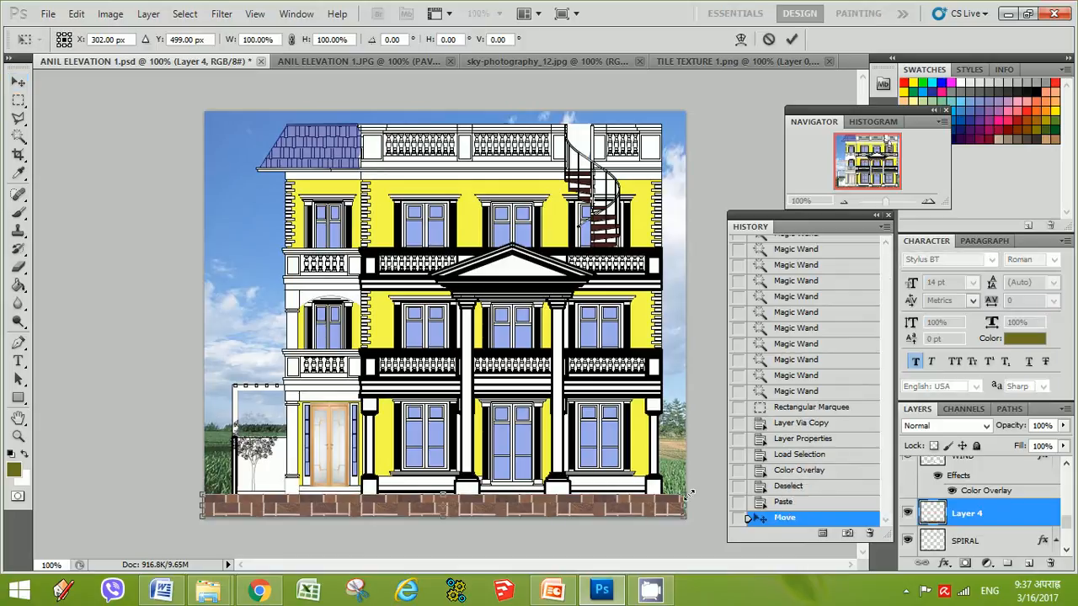
{"action": "right_click", "coordinate": [663, 506]}
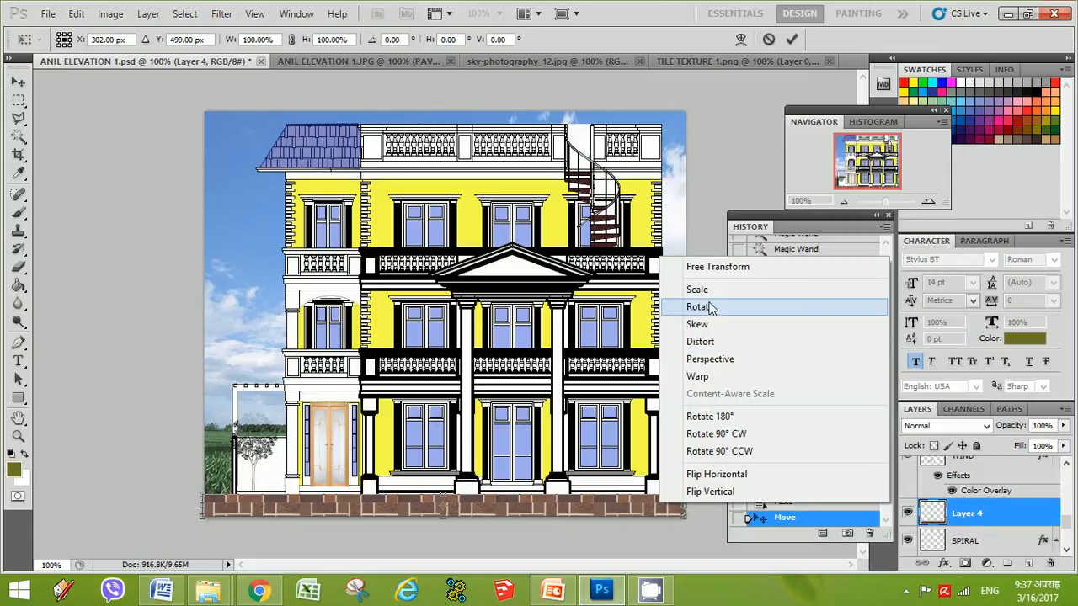
{"action": "left_click", "coordinate": [712, 362]}
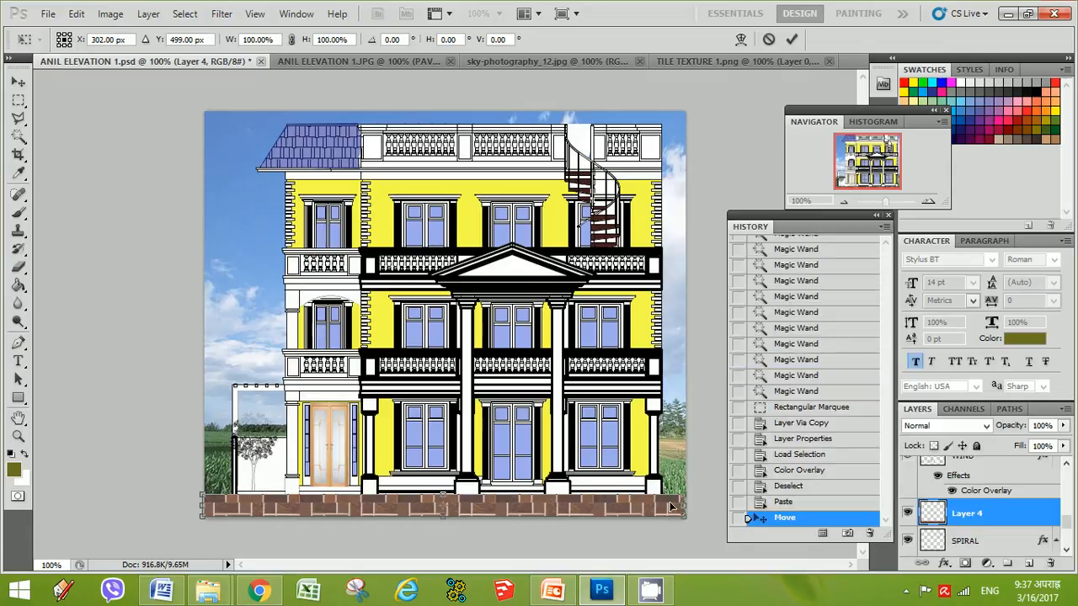
{"action": "right_click", "coordinate": [659, 510]}
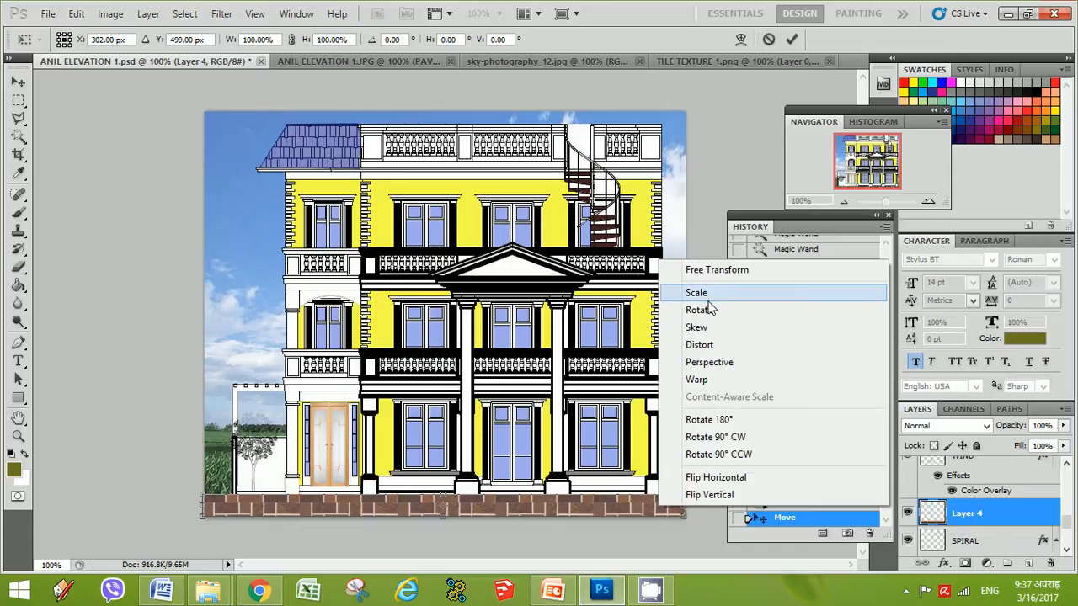
{"action": "left_click", "coordinate": [708, 368]}
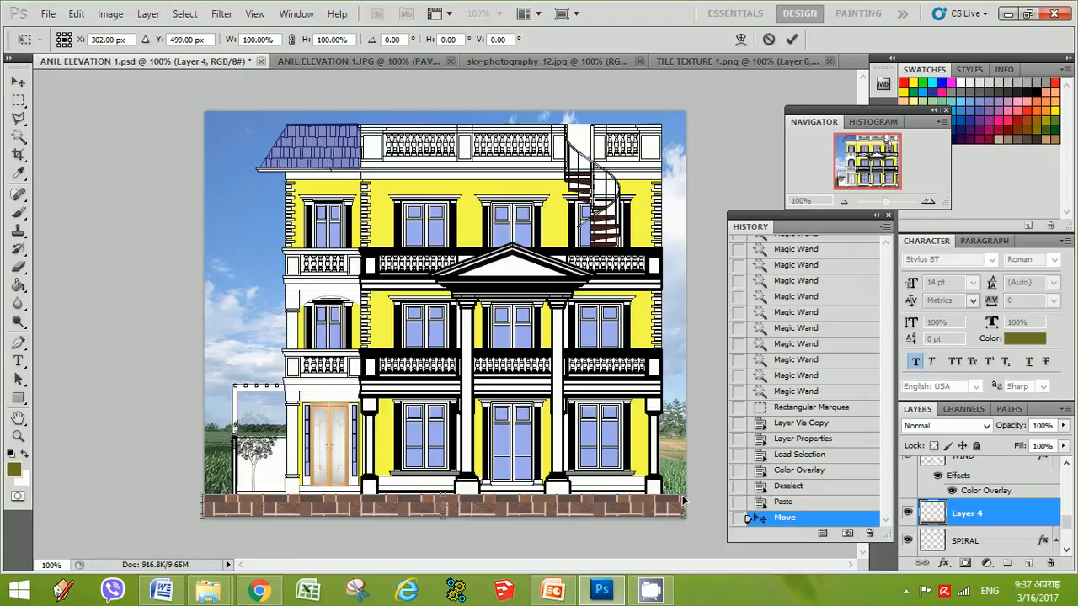
{"action": "left_click_drag", "start_coordinate": [684, 500], "coordinate": [664, 503]}
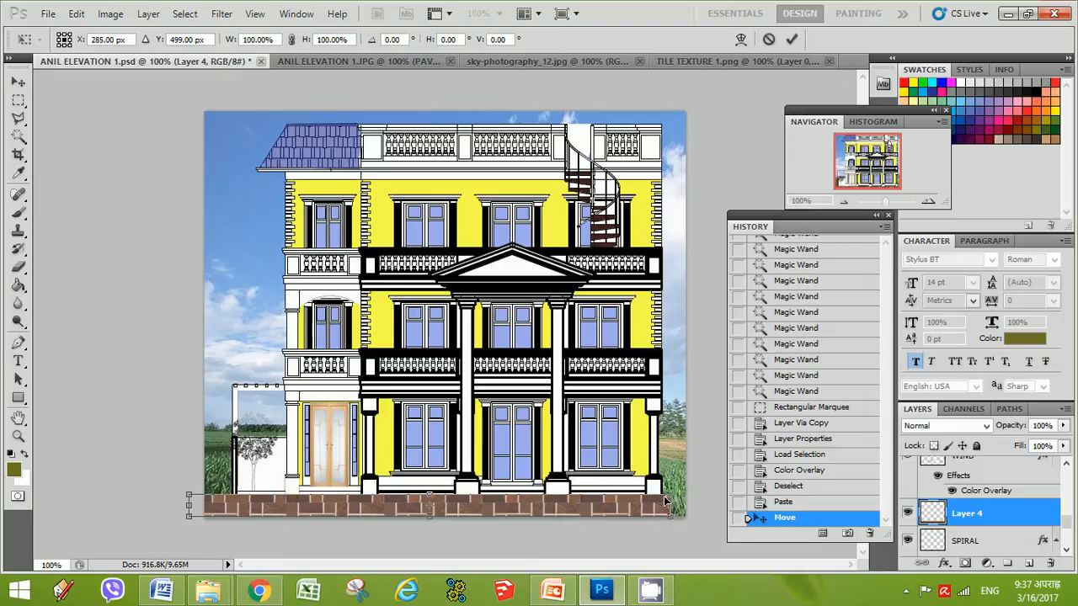
{"action": "key", "text": "Return"}
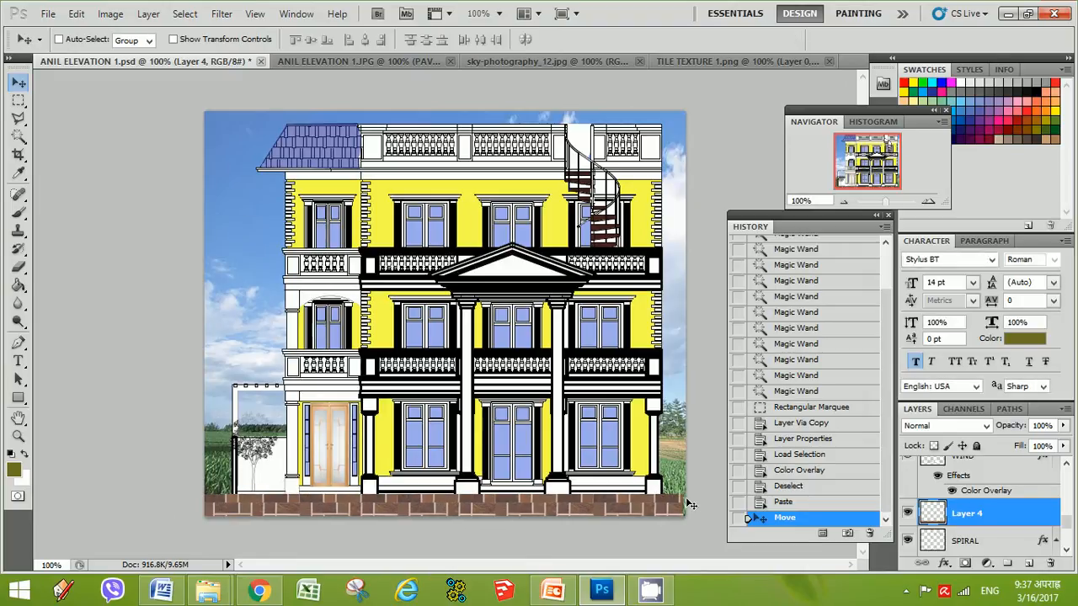
Apply a perspective transform narrowing the paving strip's top edge, nudge it slightly right and down, and commit
{"action": "key", "text": "ctrl+t"}
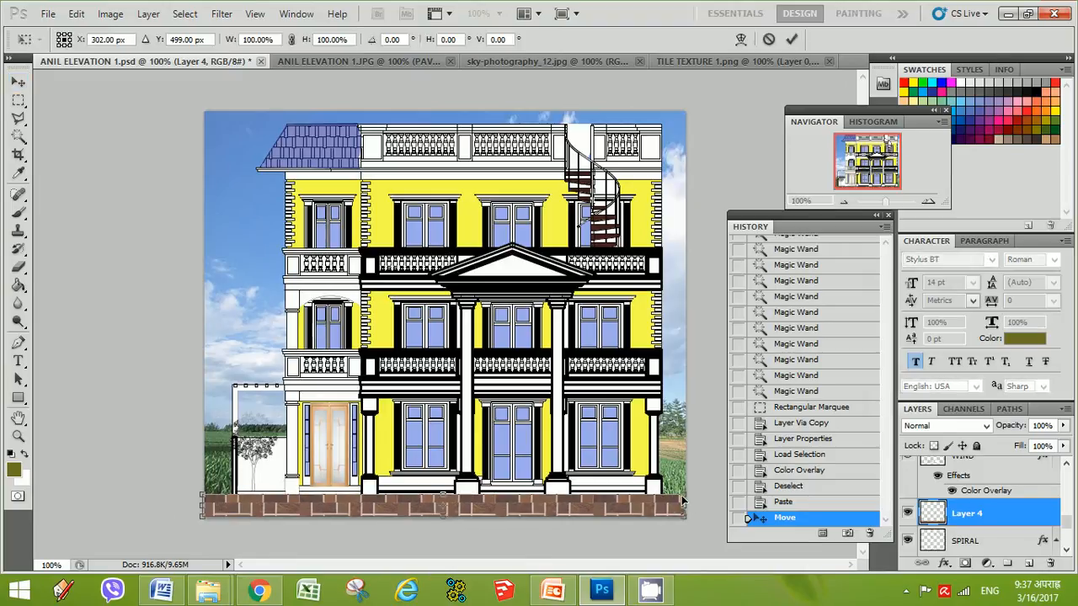
{"action": "right_click", "coordinate": [682, 502]}
{"action": "left_click", "coordinate": [698, 367]}
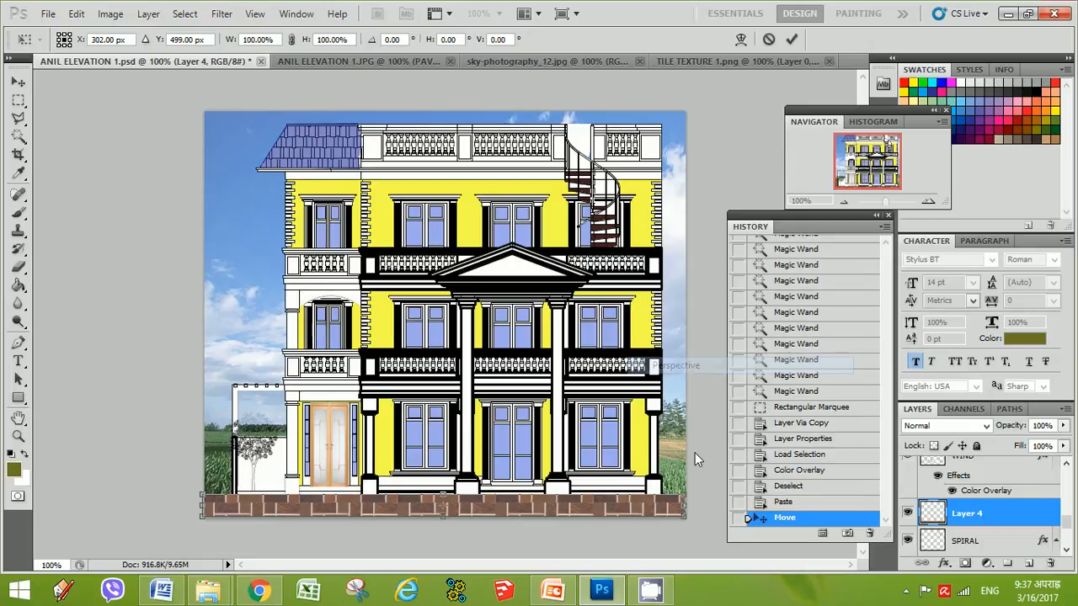
{"action": "left_click_drag", "start_coordinate": [684, 501], "coordinate": [662, 497]}
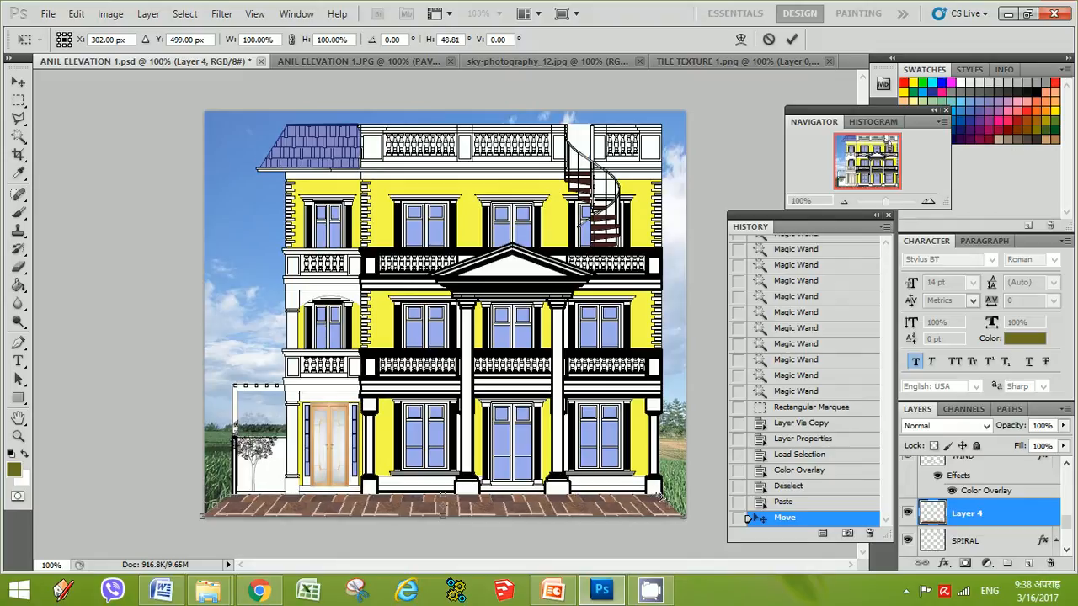
{"action": "key", "text": "Right"}
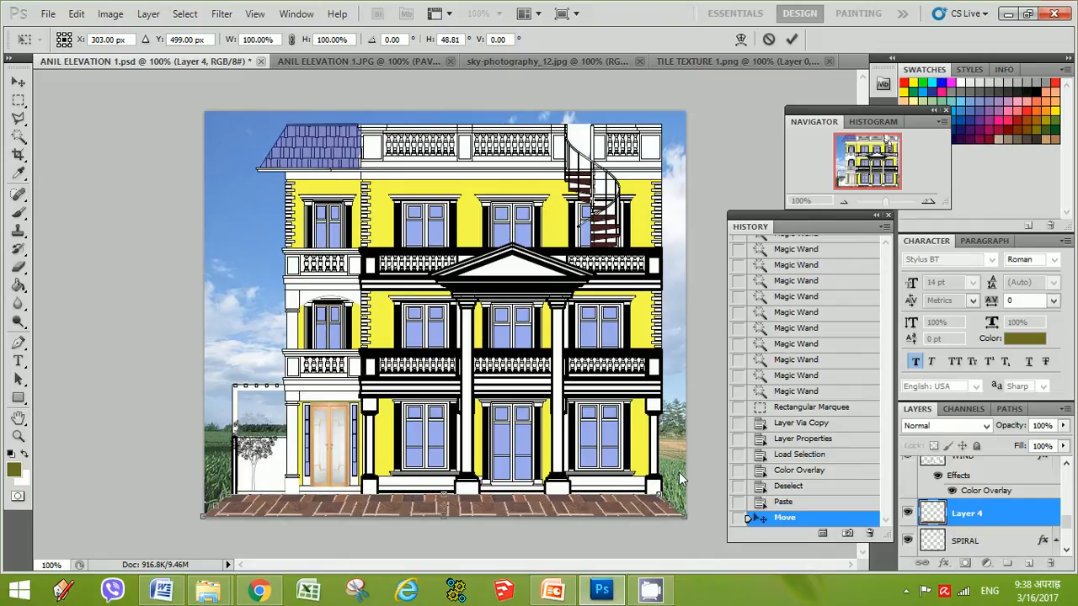
{"action": "key", "text": "Right"}
{"action": "key", "text": "Right"}
{"action": "key", "text": "Right"}
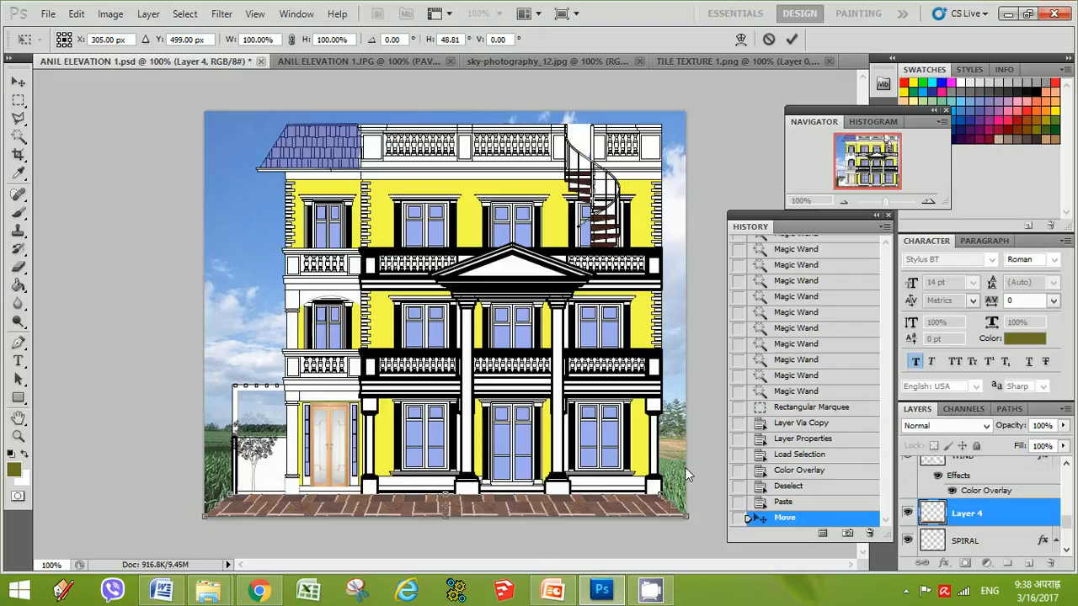
{"action": "key", "text": "Down"}
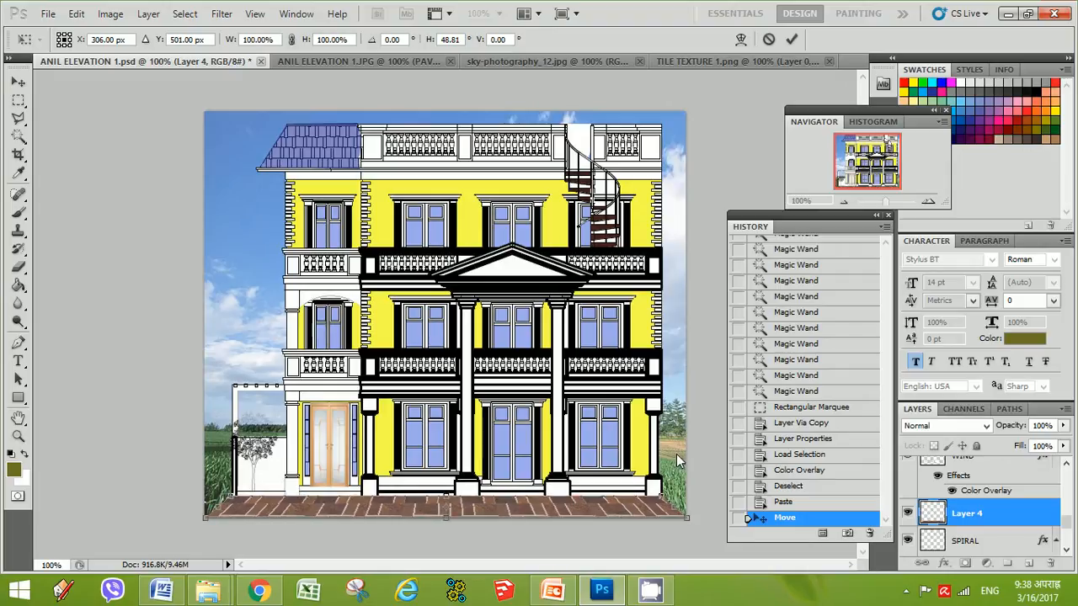
{"action": "key", "text": "Return"}
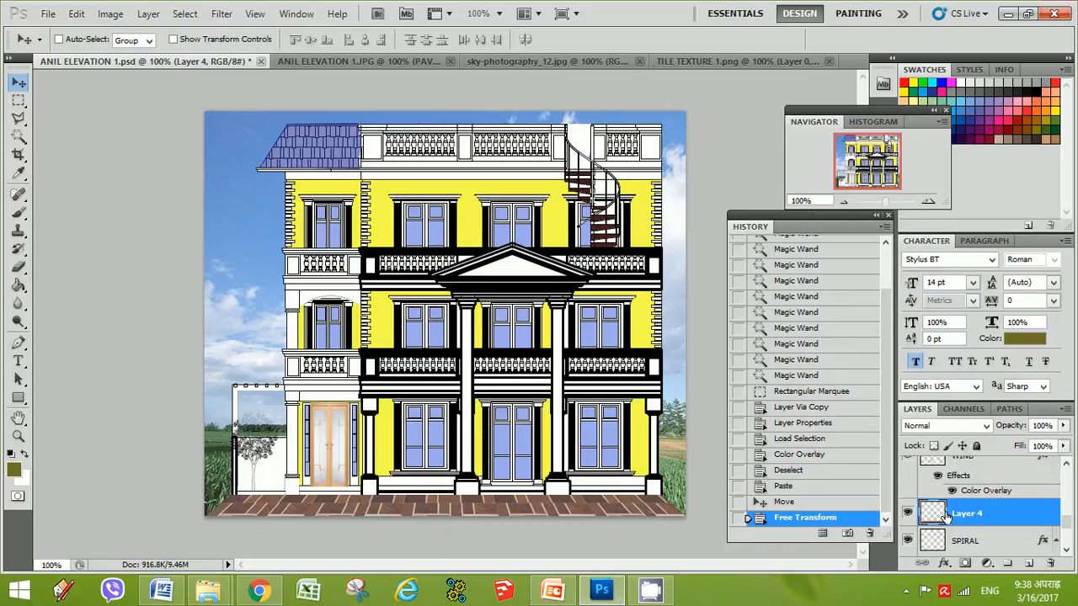
Hide Layer 4 and show Layer 1 in the elevation composite's layer stack
{"action": "left_click_drag", "start_coordinate": [1070, 521], "coordinate": [1067, 548]}
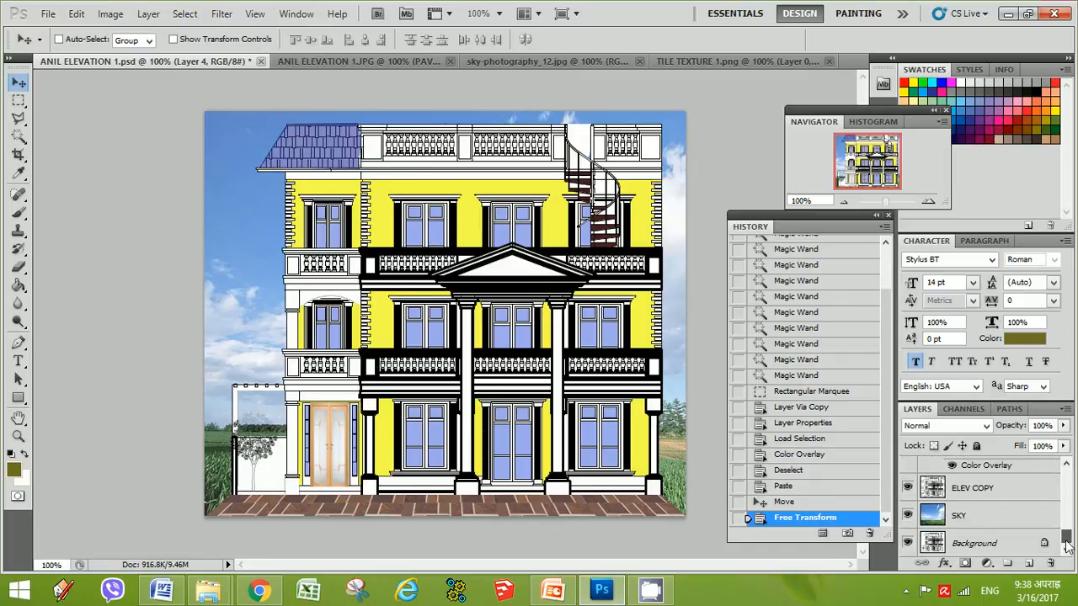
{"action": "left_click", "coordinate": [929, 542]}
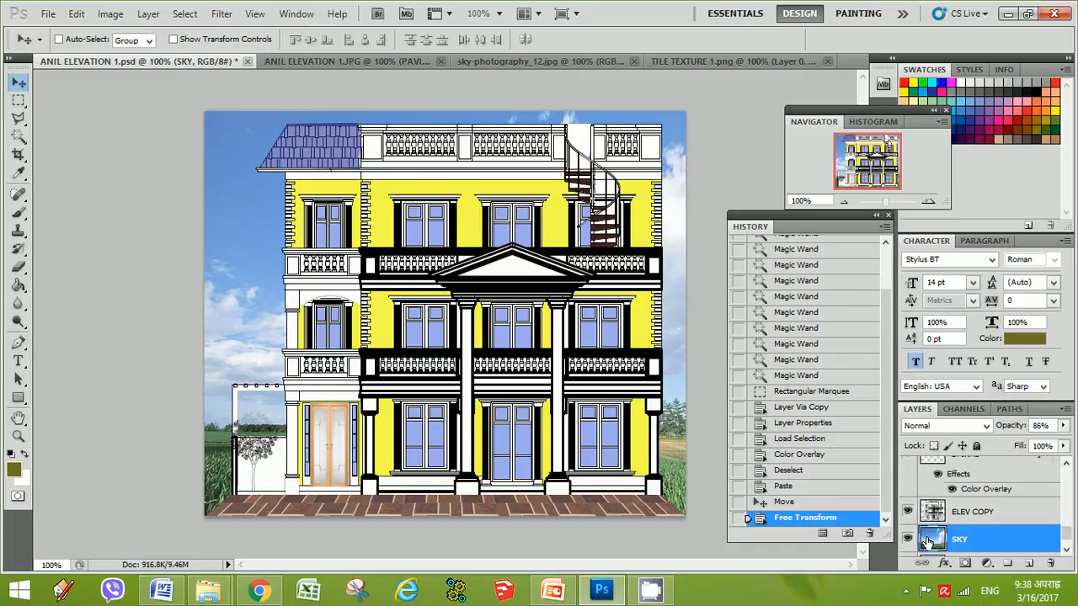
{"action": "scroll", "coordinate": [935, 542], "scroll_direction": "up", "scroll_amount": 3}
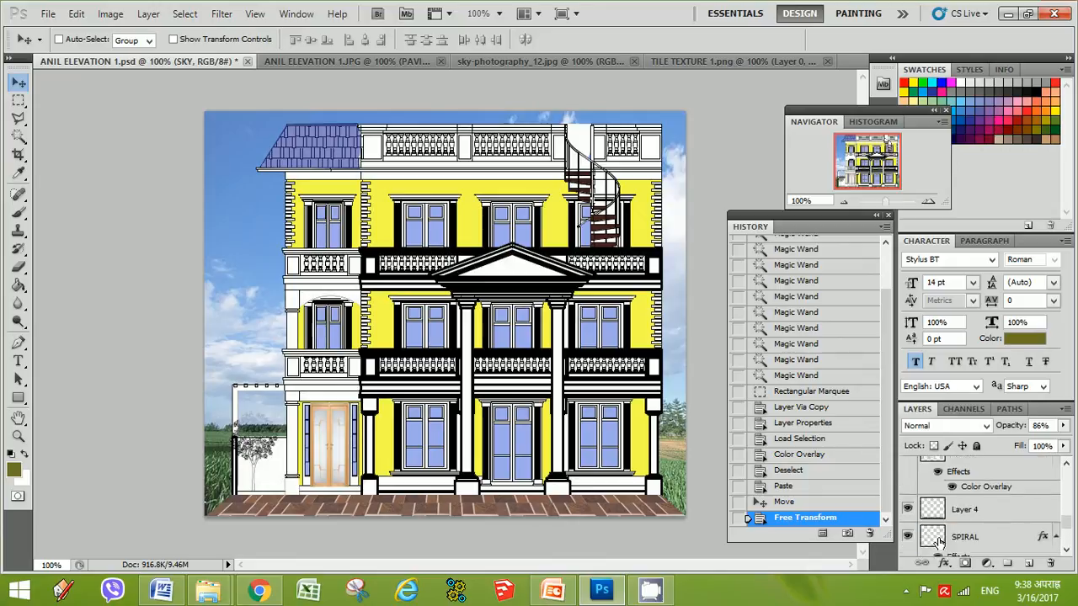
{"action": "left_click", "coordinate": [908, 511]}
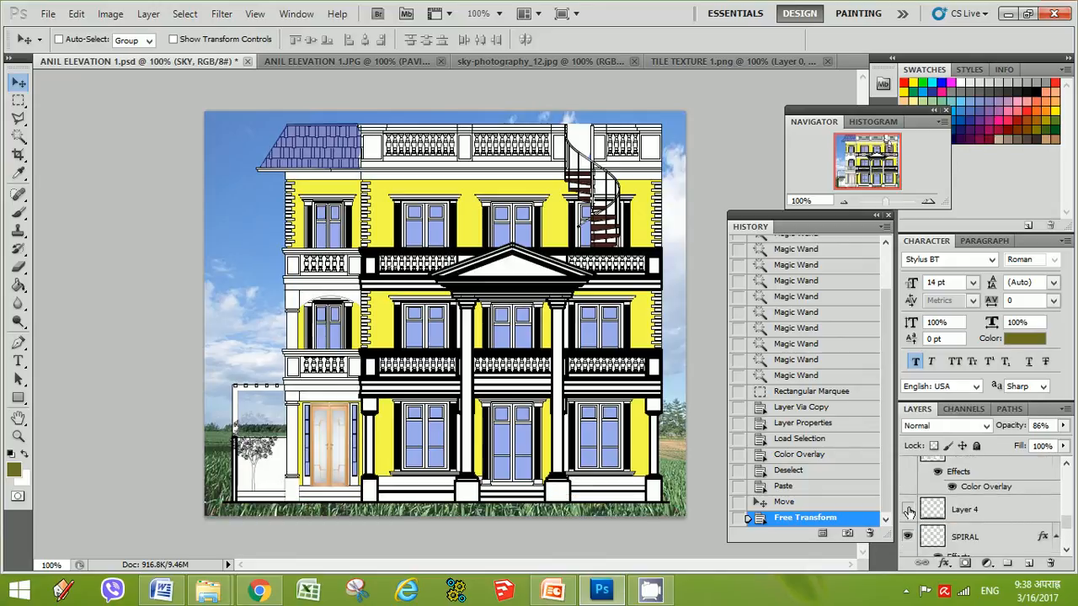
{"action": "scroll", "coordinate": [910, 512], "scroll_direction": "down", "scroll_amount": 3}
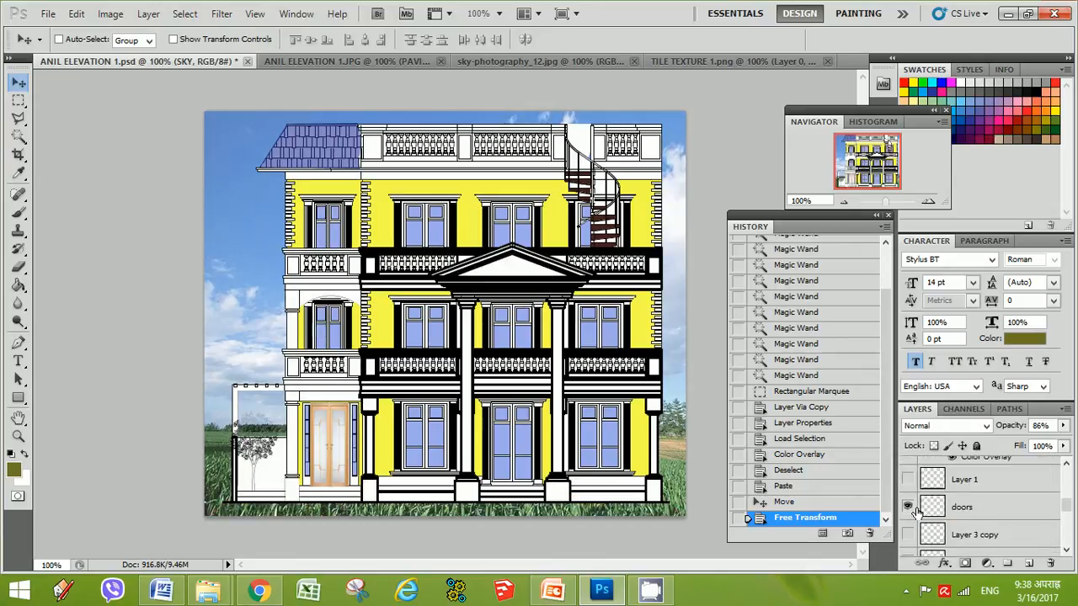
{"action": "scroll", "coordinate": [916, 512], "scroll_direction": "up", "scroll_amount": 1}
{"action": "left_click", "coordinate": [908, 507]}
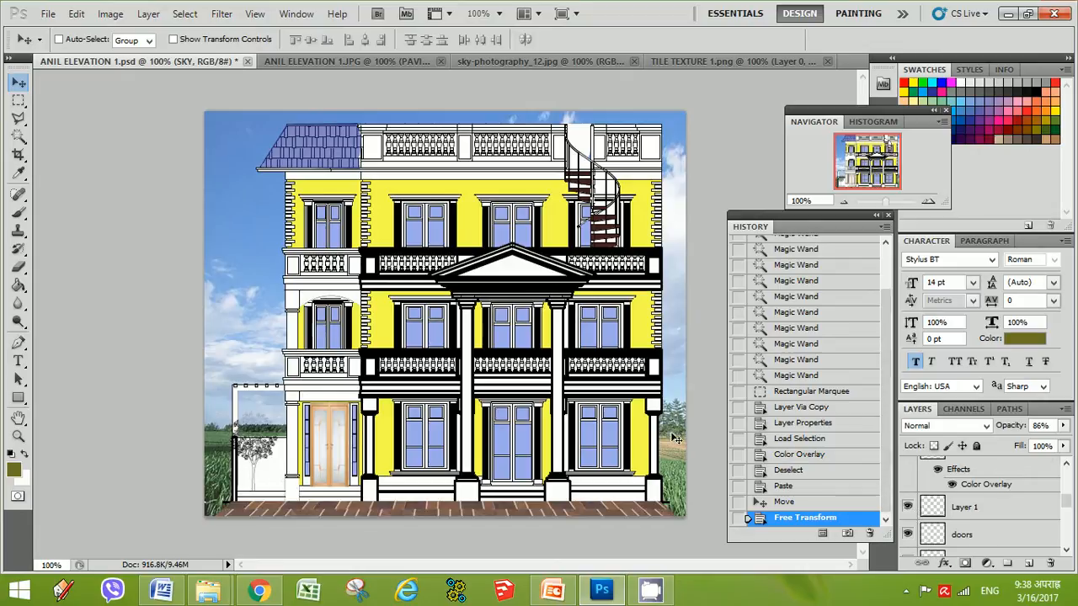
{"action": "right_click", "coordinate": [908, 595]}
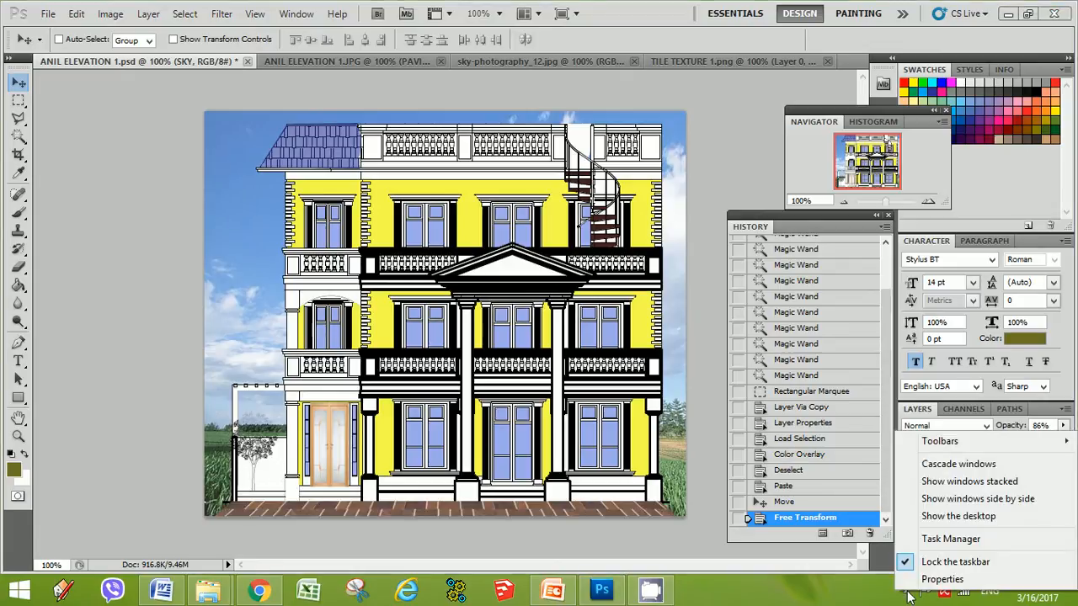
{"action": "left_click", "coordinate": [906, 581]}
{"action": "right_click", "coordinate": [930, 508]}
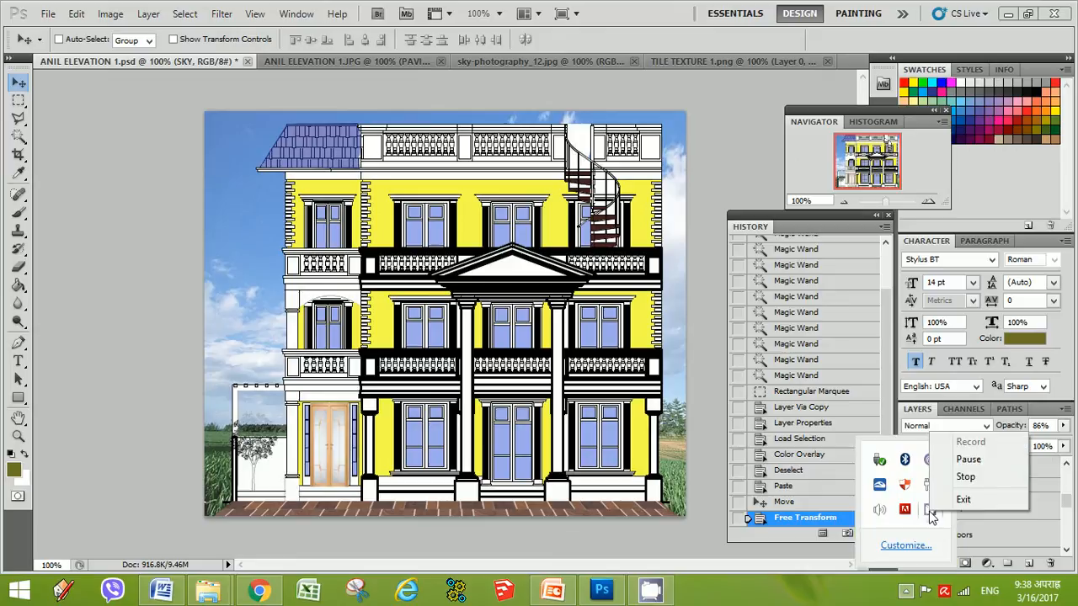
{"action": "left_click", "coordinate": [969, 459]}
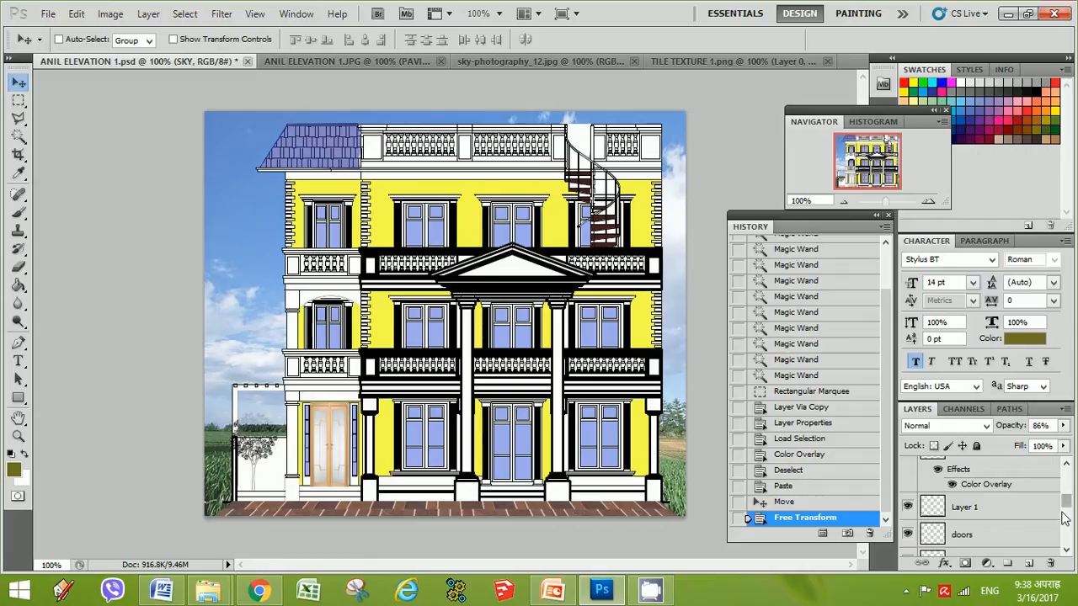
Show the Layer 3 copy and Layer 3 side-wall layers
{"action": "left_click", "coordinate": [1067, 552]}
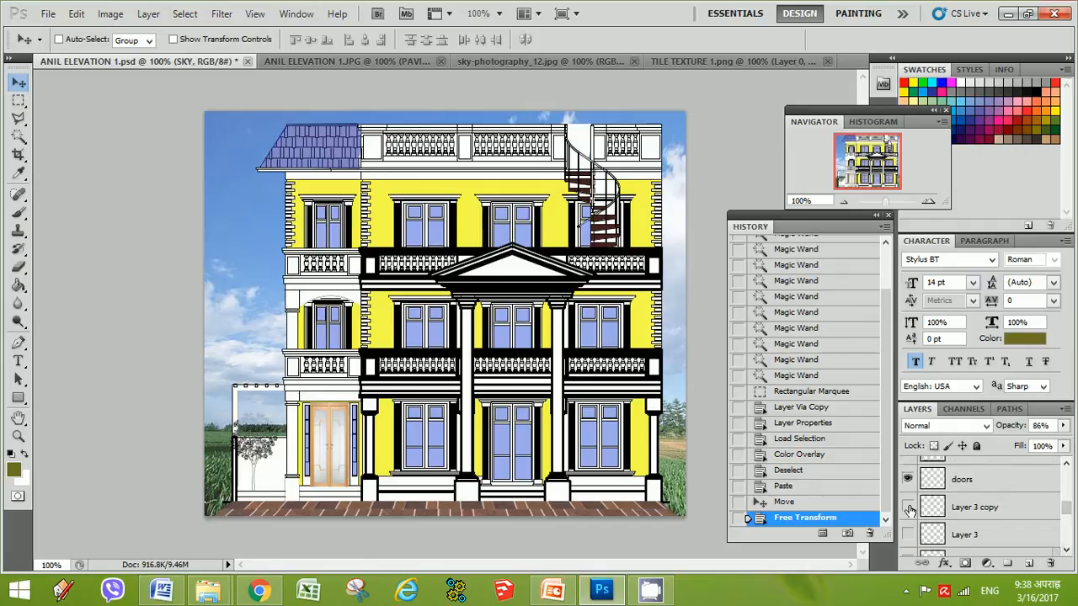
{"action": "left_click", "coordinate": [907, 535]}
{"action": "left_click", "coordinate": [907, 535]}
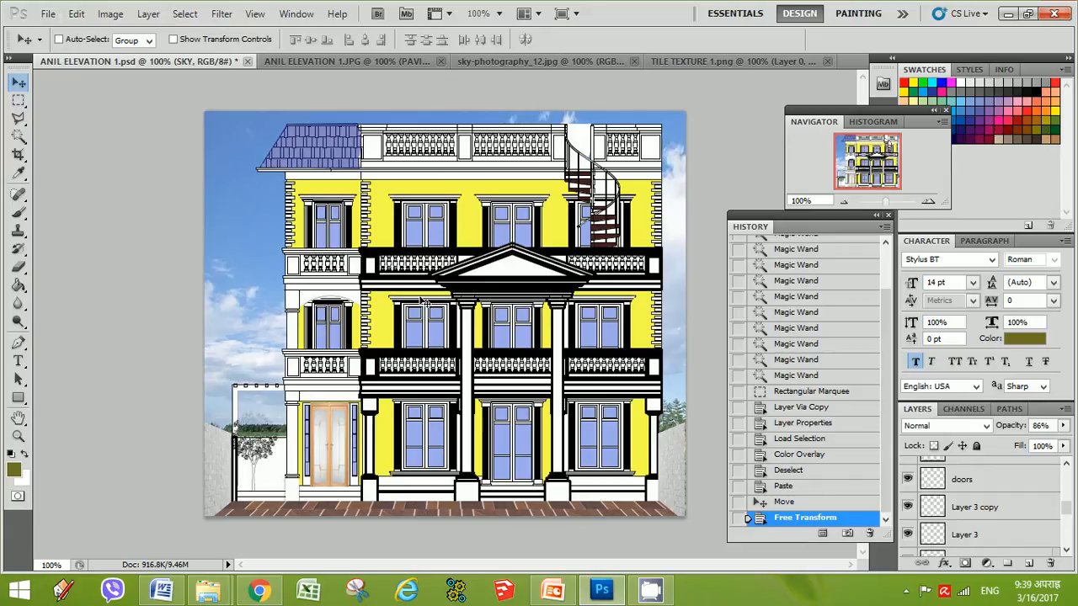
Save the elevation composite document
{"action": "left_click", "coordinate": [48, 14]}
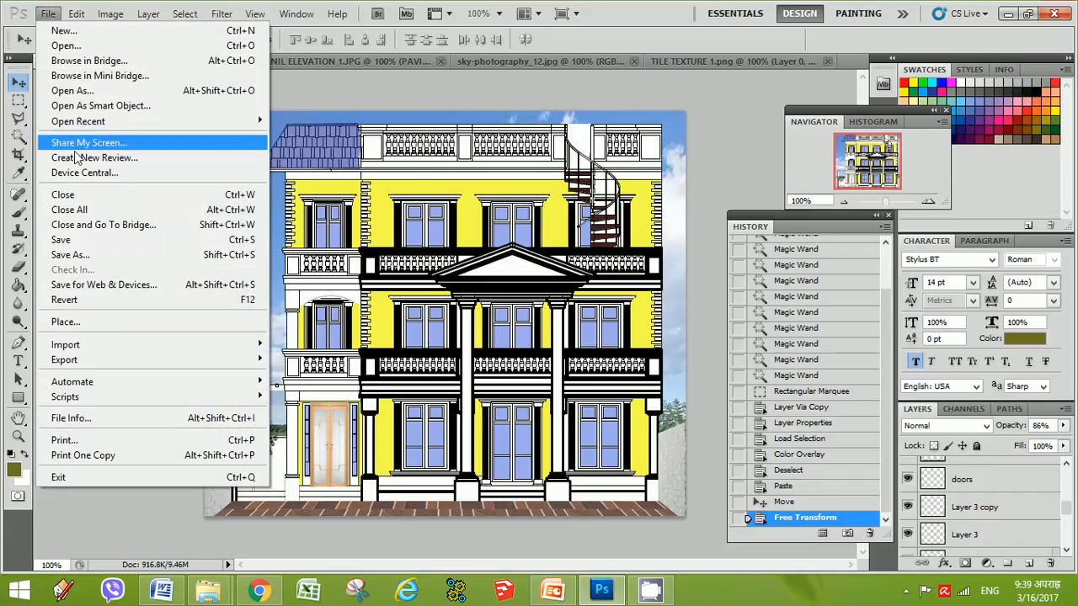
{"action": "left_click", "coordinate": [77, 243]}
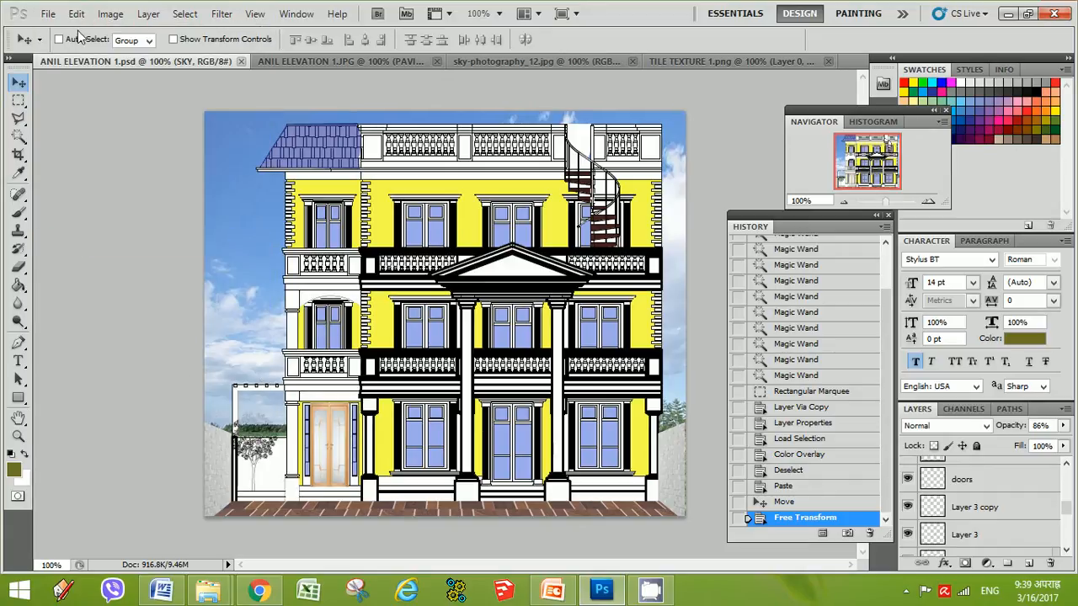
{"action": "left_click", "coordinate": [48, 14]}
{"action": "left_click", "coordinate": [97, 254]}
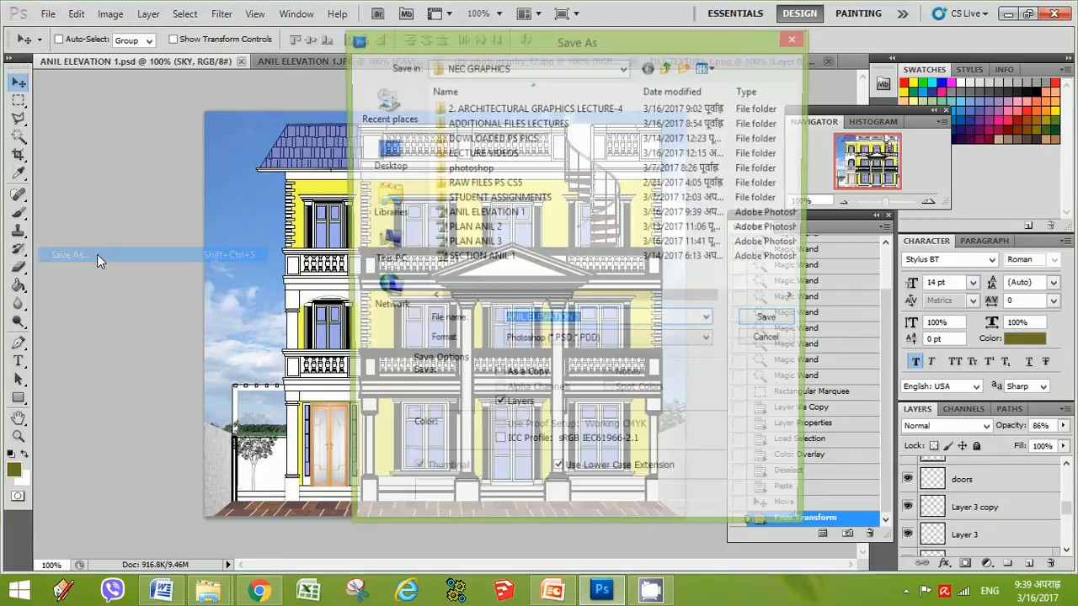
{"action": "left_click", "coordinate": [598, 342]}
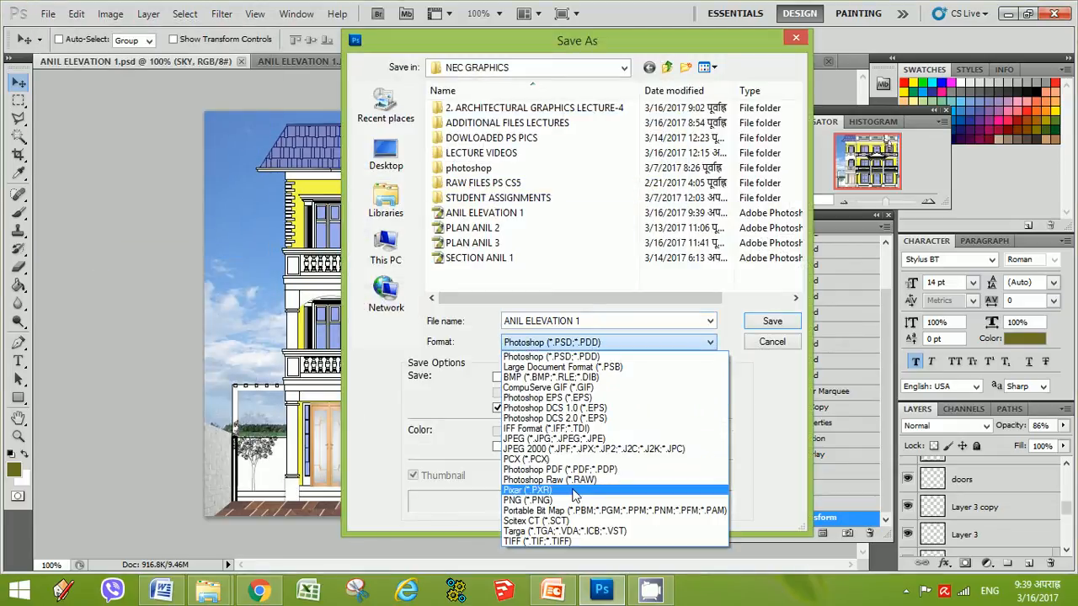
{"action": "left_click", "coordinate": [536, 449]}
{"action": "left_click", "coordinate": [603, 343]}
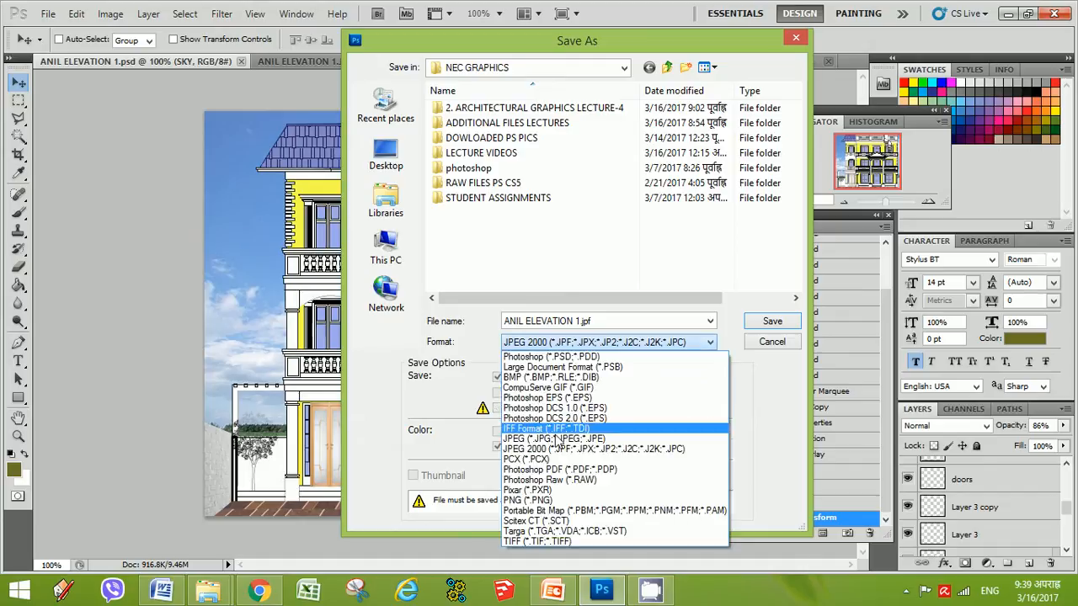
{"action": "left_click", "coordinate": [554, 451]}
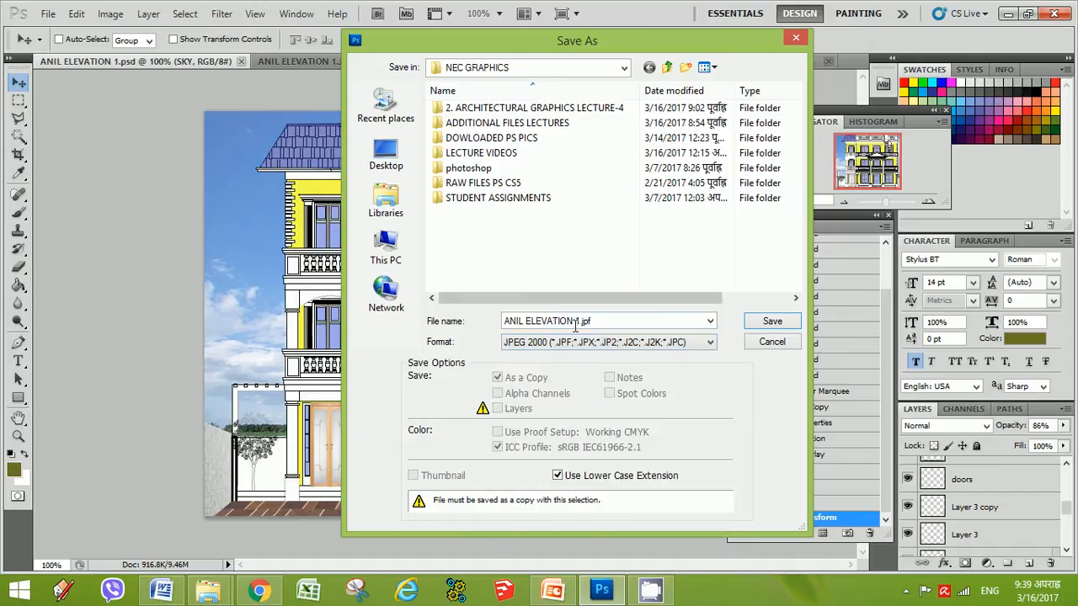
{"action": "left_click", "coordinate": [601, 342]}
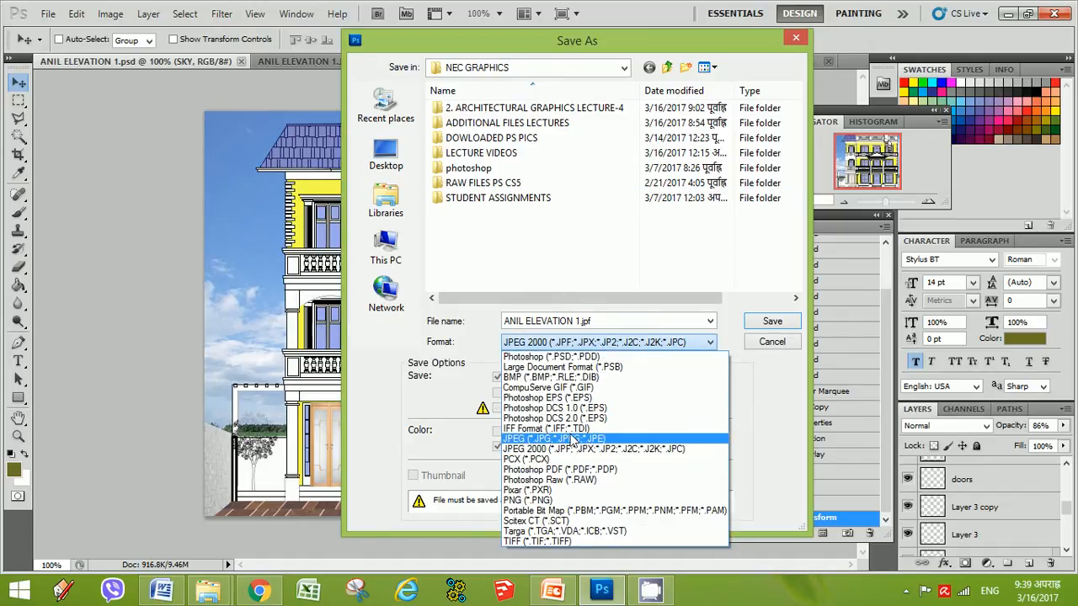
{"action": "left_click", "coordinate": [573, 440]}
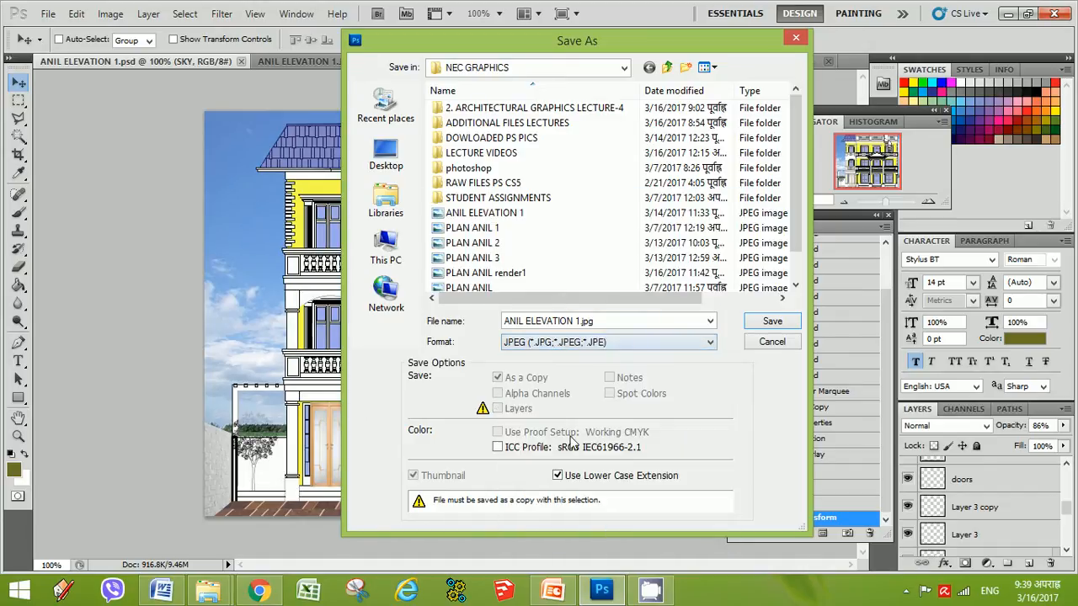
{"action": "left_click", "coordinate": [511, 216]}
{"action": "mouse_move", "coordinate": [667, 46]}
{"action": "left_mouse_down"}
{"action": "mouse_move", "coordinate": [926, 464]}
{"action": "mouse_move", "coordinate": [750, 474]}
{"action": "mouse_move", "coordinate": [744, 82]}
{"action": "mouse_move", "coordinate": [725, 80]}
{"action": "left_mouse_up"}
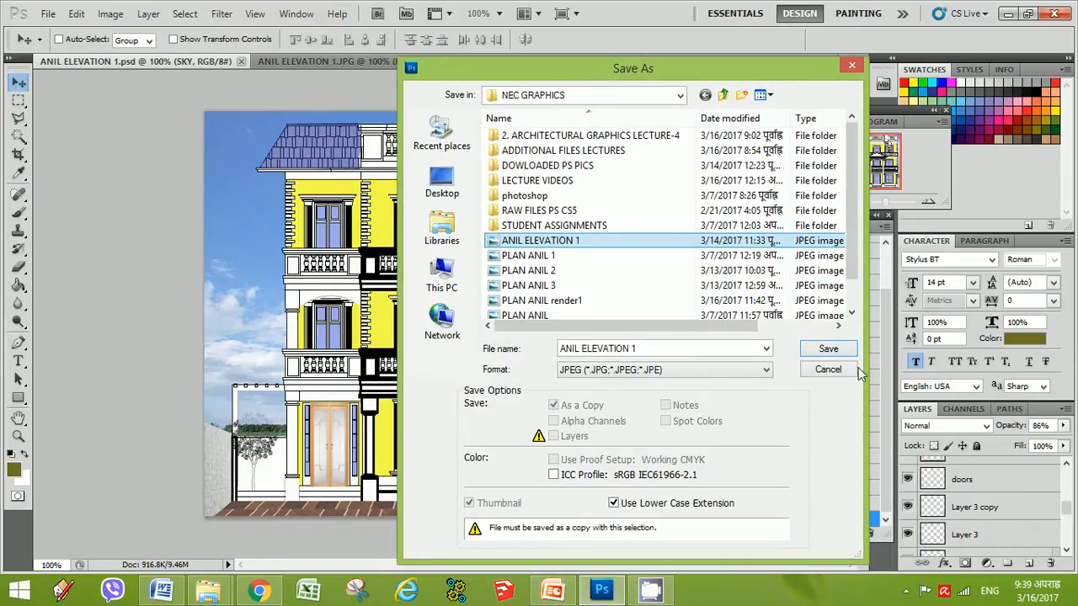
{"action": "left_click", "coordinate": [831, 376]}
Open tree-download-png-image-tree-png-0.png from the DOWLOADED PS PICS folder and select the whole image with a rectangular marquee
{"action": "left_click", "coordinate": [19, 101]}
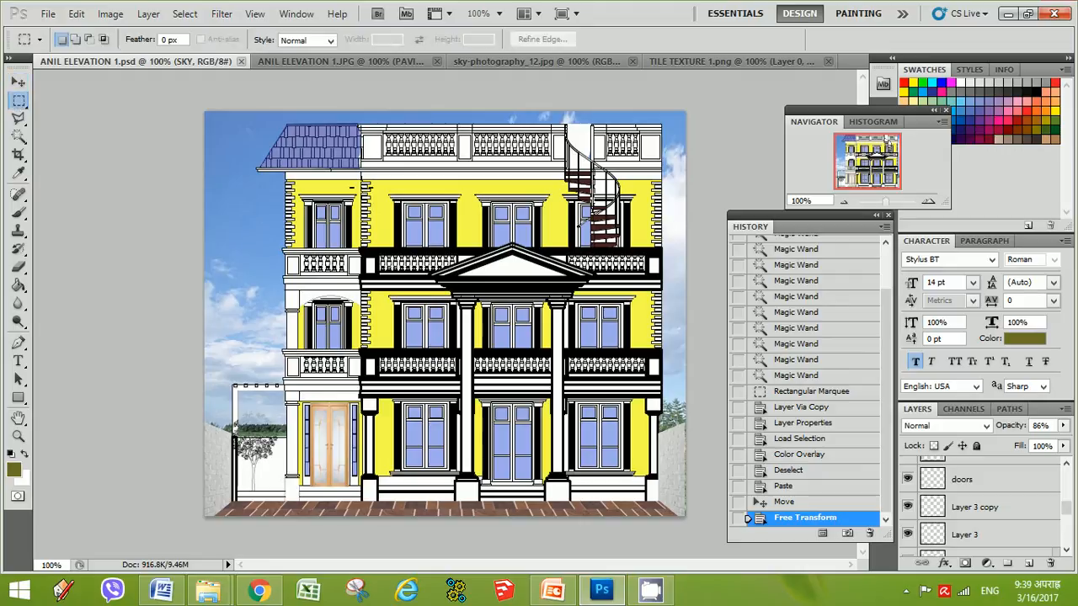
{"action": "left_click_drag", "start_coordinate": [331, 171], "coordinate": [544, 227]}
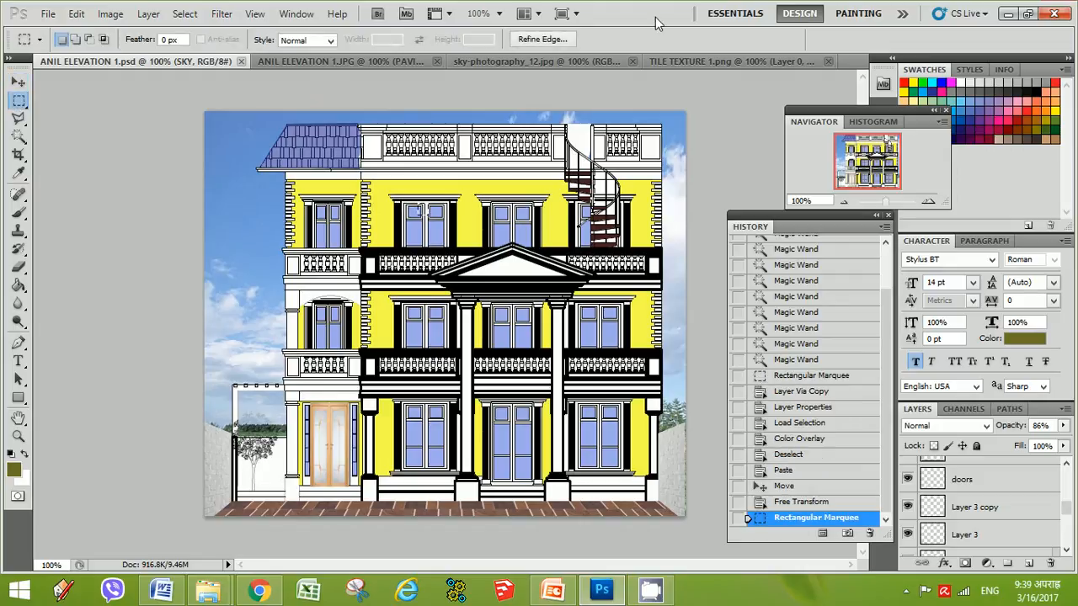
{"action": "left_click", "coordinate": [48, 14]}
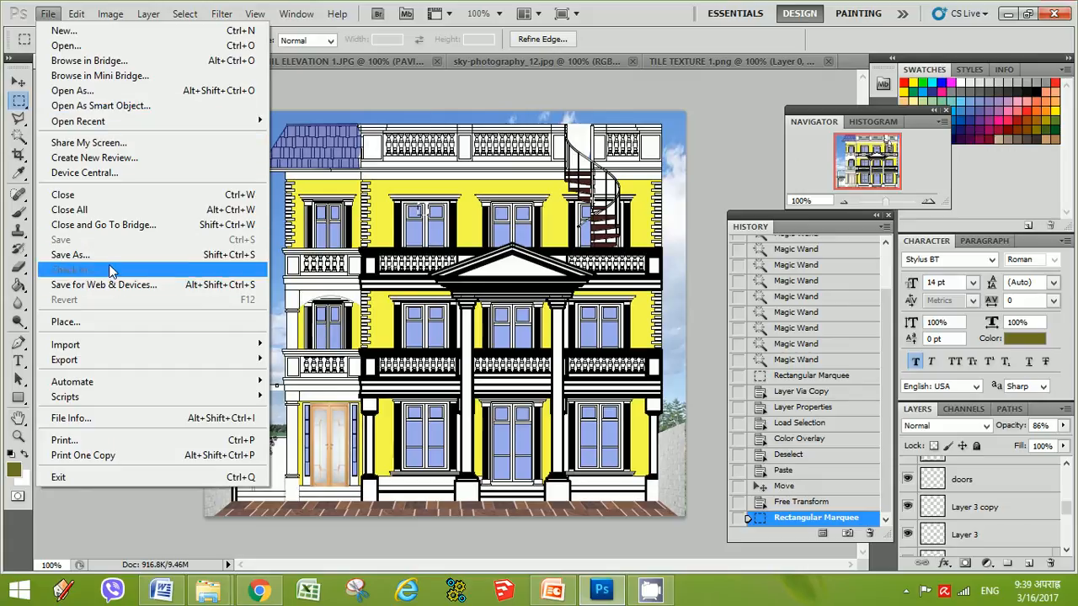
{"action": "left_click", "coordinate": [65, 45]}
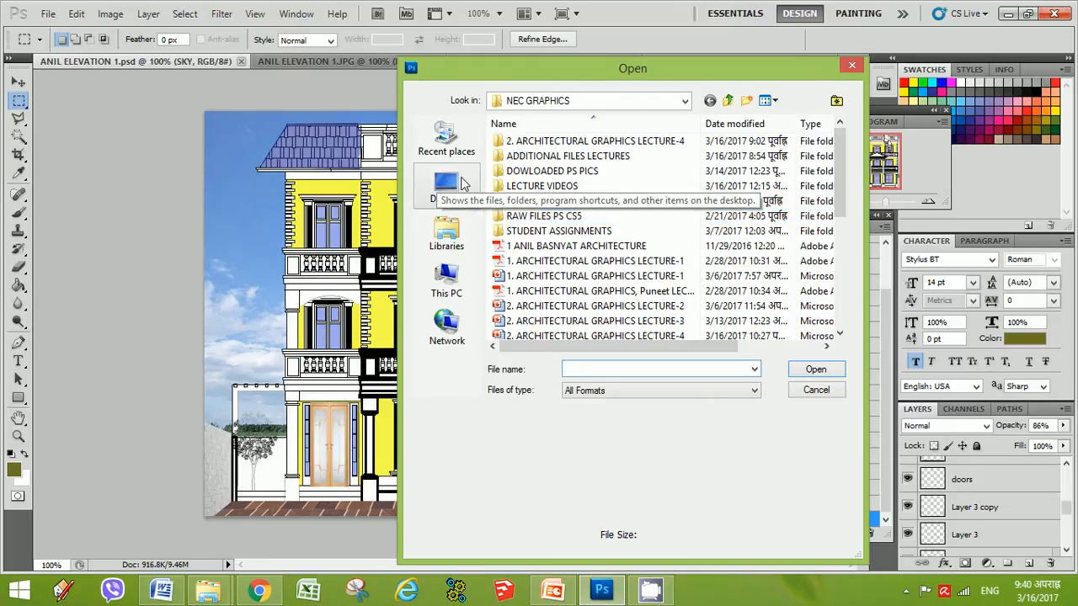
{"action": "double_click", "coordinate": [556, 171]}
{"action": "left_click_drag", "start_coordinate": [839, 173], "coordinate": [833, 309]}
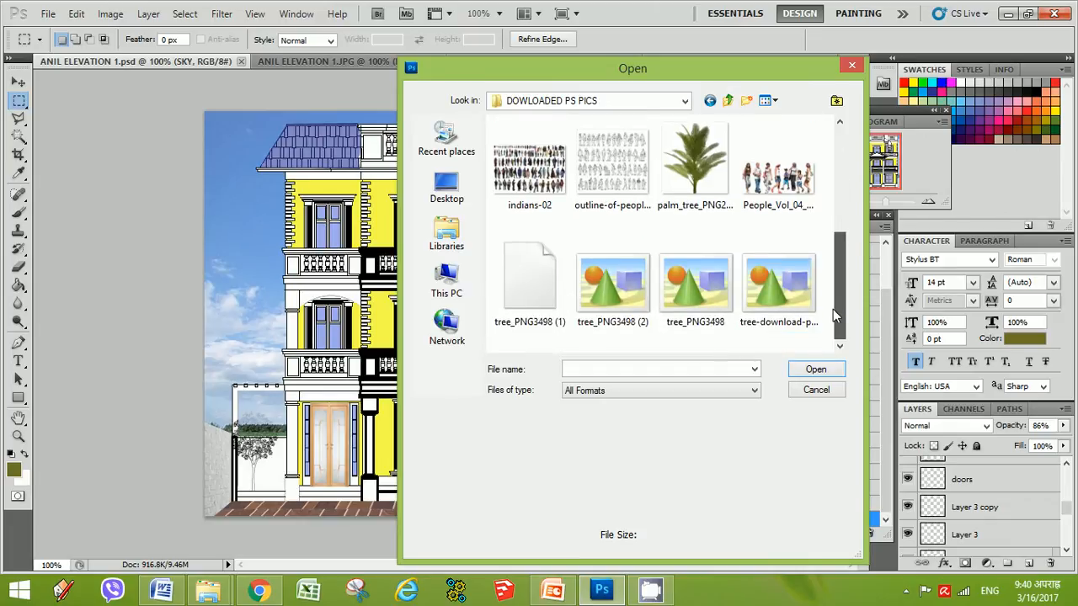
{"action": "left_click", "coordinate": [783, 283]}
{"action": "left_click", "coordinate": [816, 371]}
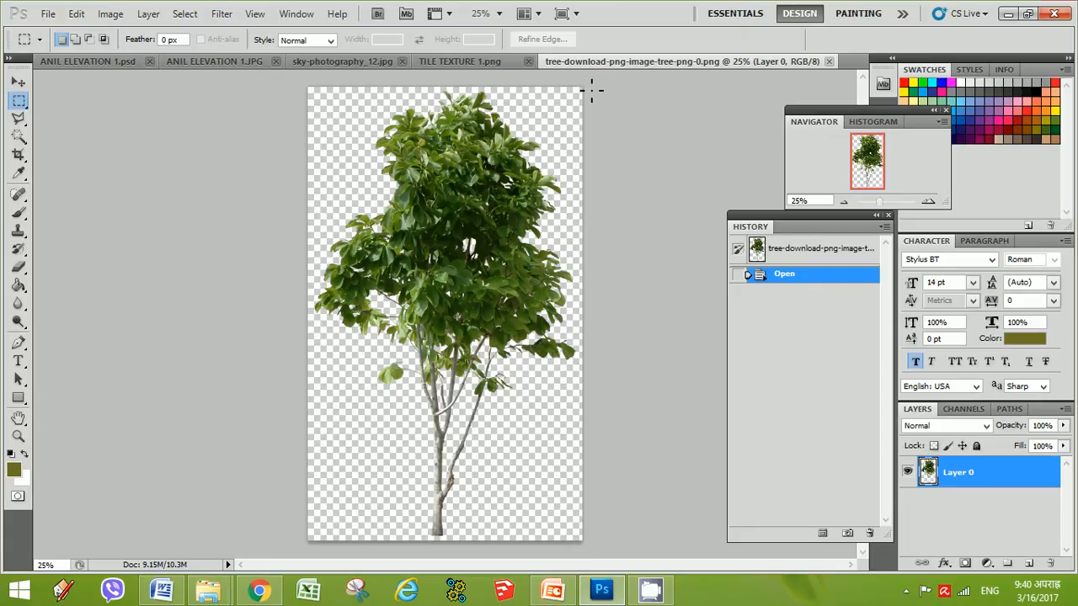
{"action": "left_click_drag", "start_coordinate": [591, 90], "coordinate": [305, 544]}
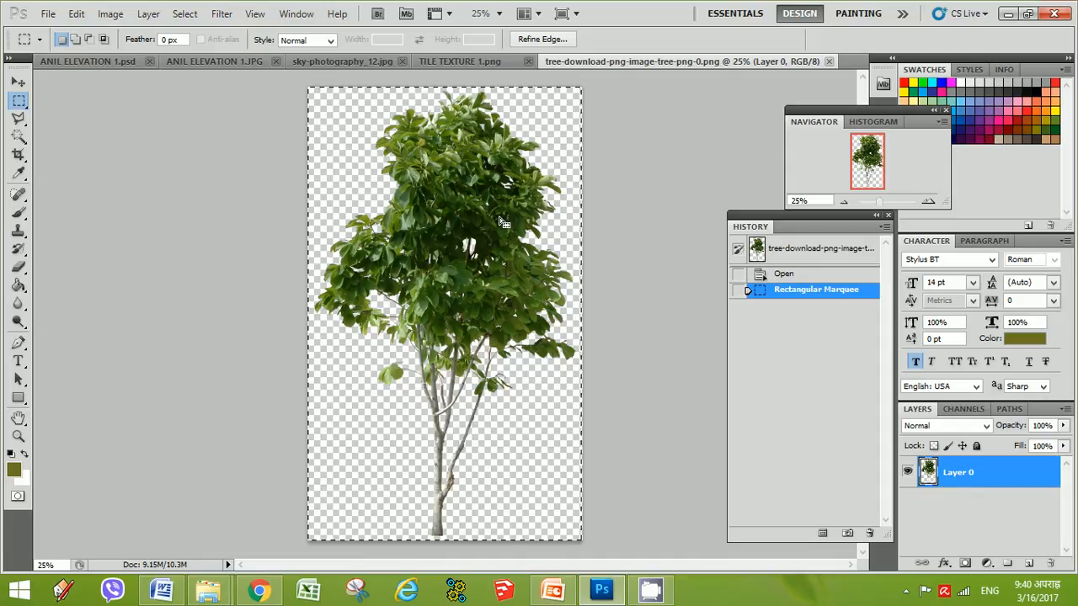
Try pasting into the elevation composite, then undo the paste
{"action": "left_click", "coordinate": [130, 61]}
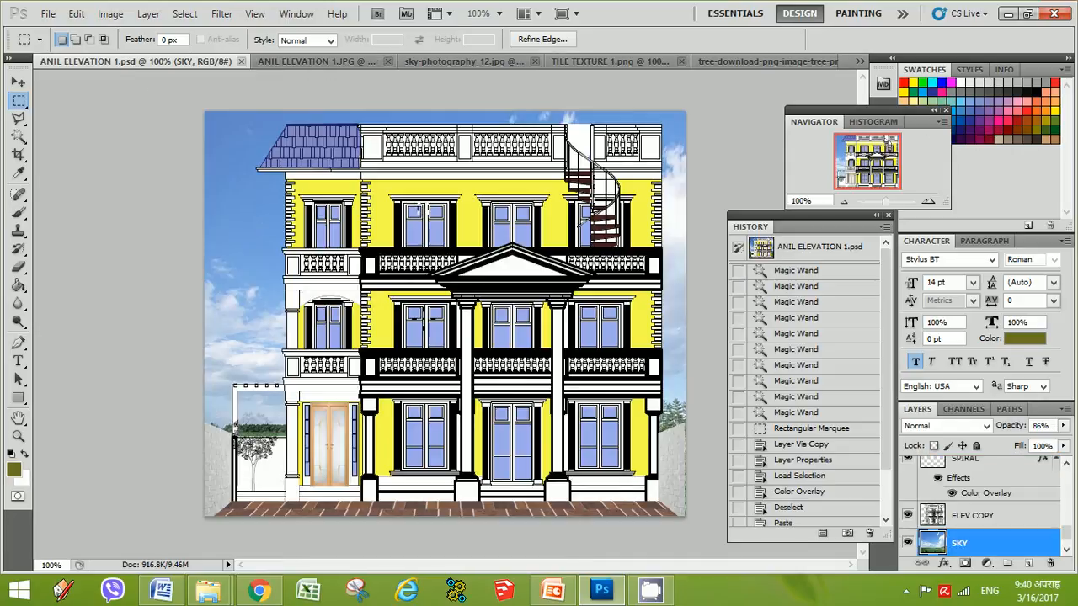
{"action": "key", "text": "ctrl+v"}
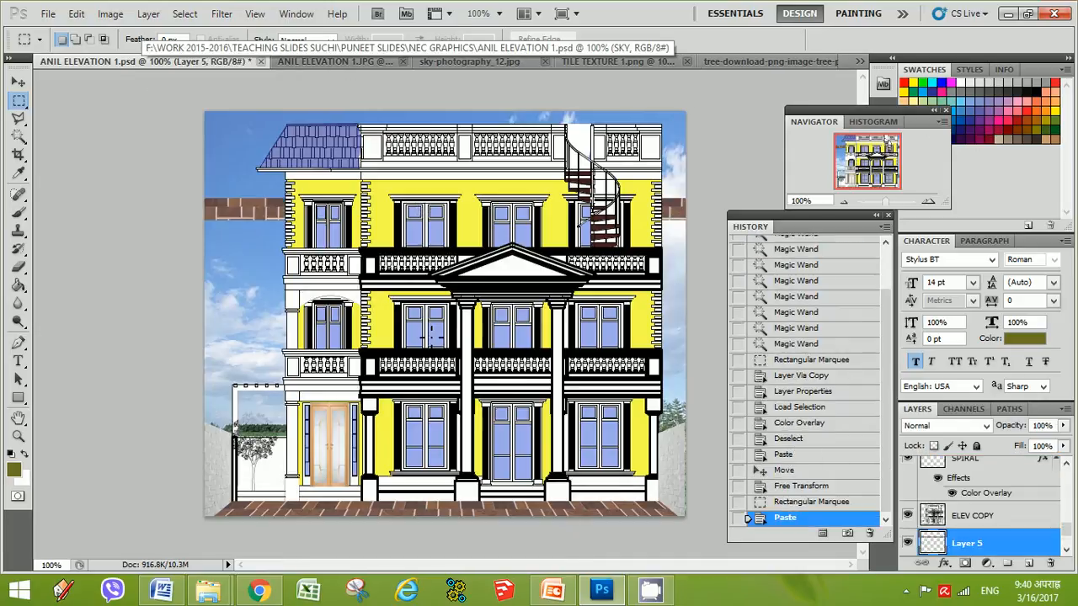
{"action": "key", "text": "ctrl+z"}
Browse the open document tabs and the elevation composite's layer list
{"action": "left_click", "coordinate": [590, 62]}
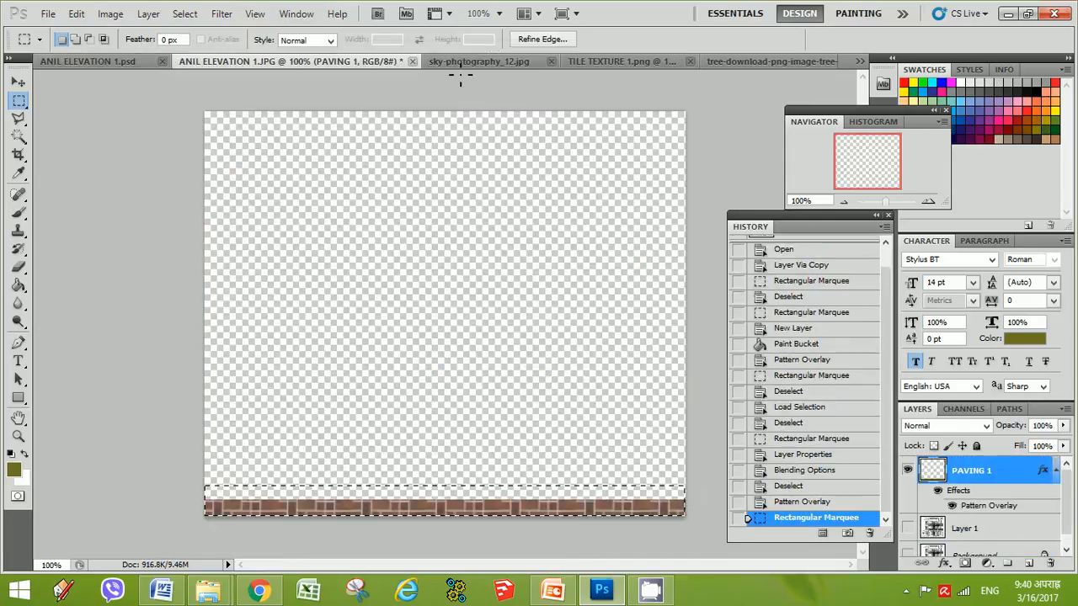
{"action": "left_click", "coordinate": [475, 64]}
{"action": "left_click", "coordinate": [622, 61]}
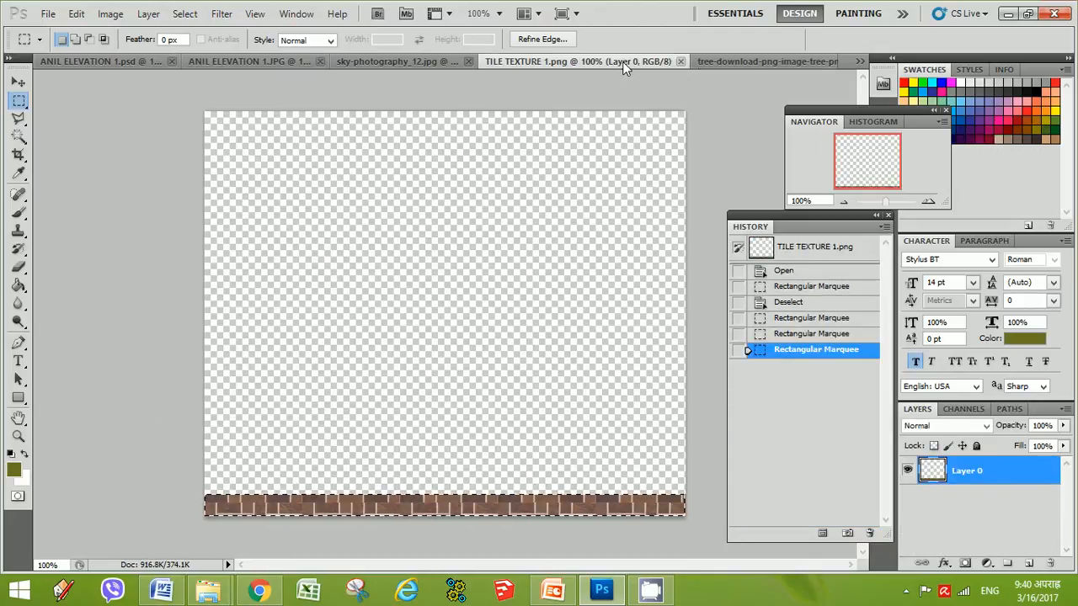
{"action": "left_click", "coordinate": [725, 62]}
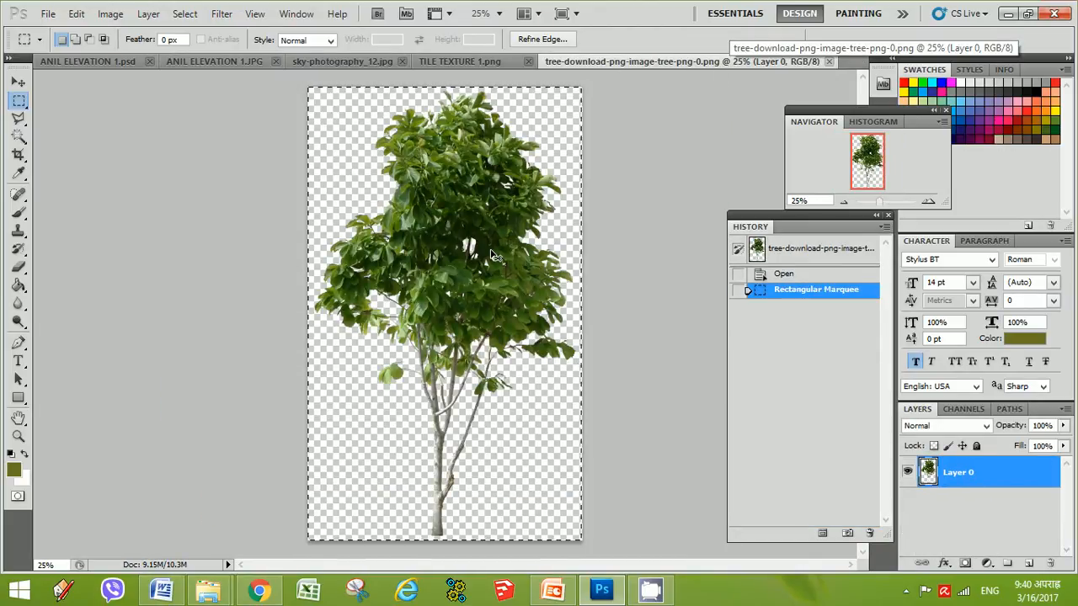
{"action": "left_click", "coordinate": [84, 63]}
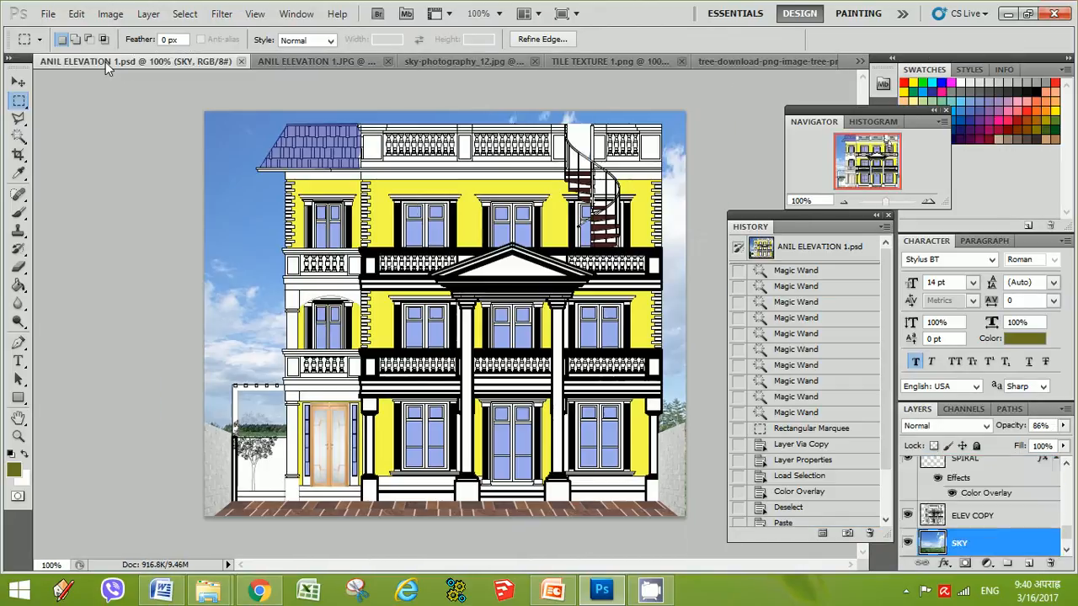
{"action": "scroll", "coordinate": [959, 527], "scroll_direction": "up", "scroll_amount": 5}
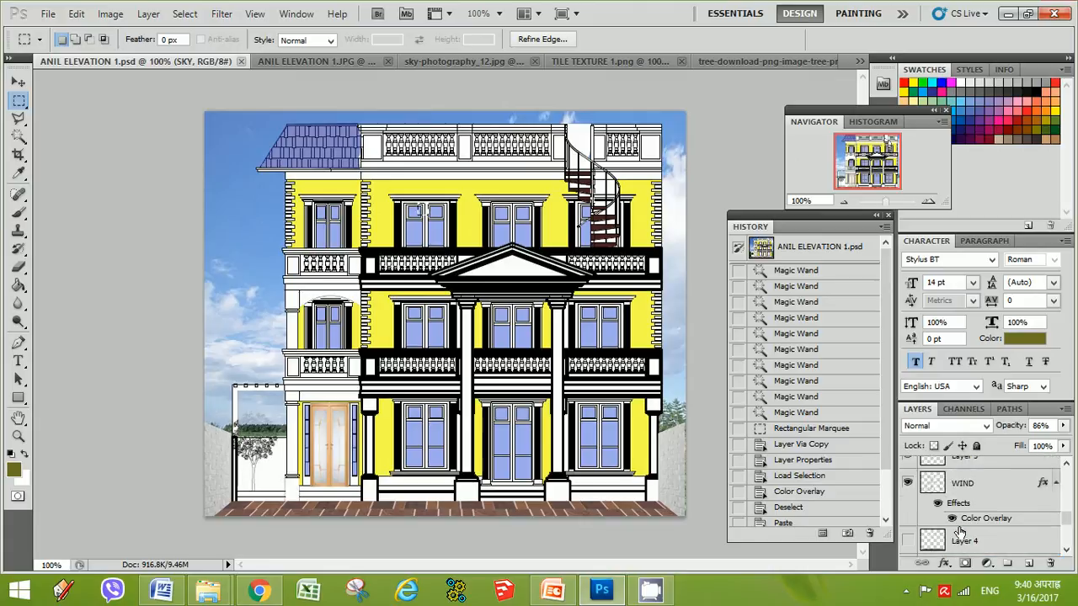
{"action": "scroll", "coordinate": [960, 537], "scroll_direction": "up", "scroll_amount": 8}
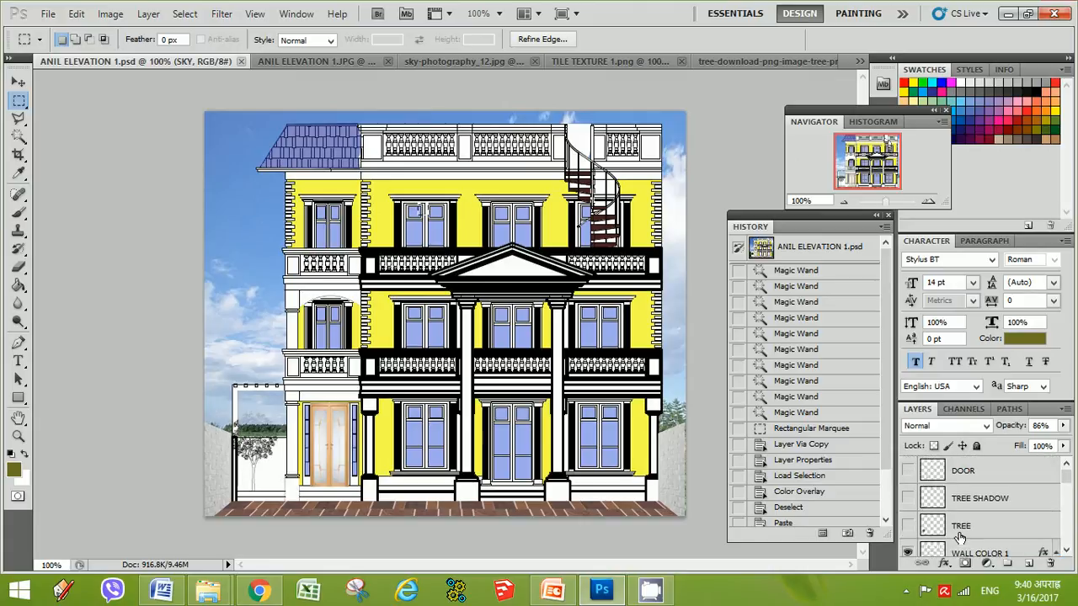
Paste the copied tree image as a new layer above the WALL COLOR 1 layer and drag it across the elevation
{"action": "left_click", "coordinate": [973, 501]}
{"action": "scroll", "coordinate": [960, 522], "scroll_direction": "down", "scroll_amount": 2}
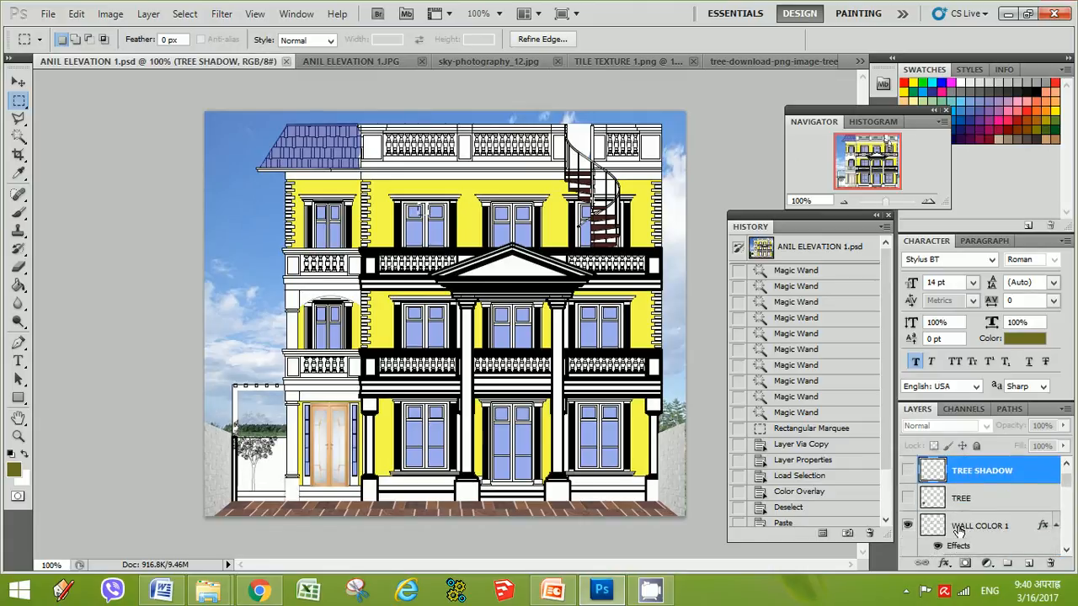
{"action": "scroll", "coordinate": [958, 529], "scroll_direction": "up", "scroll_amount": 1}
{"action": "left_click", "coordinate": [960, 529]}
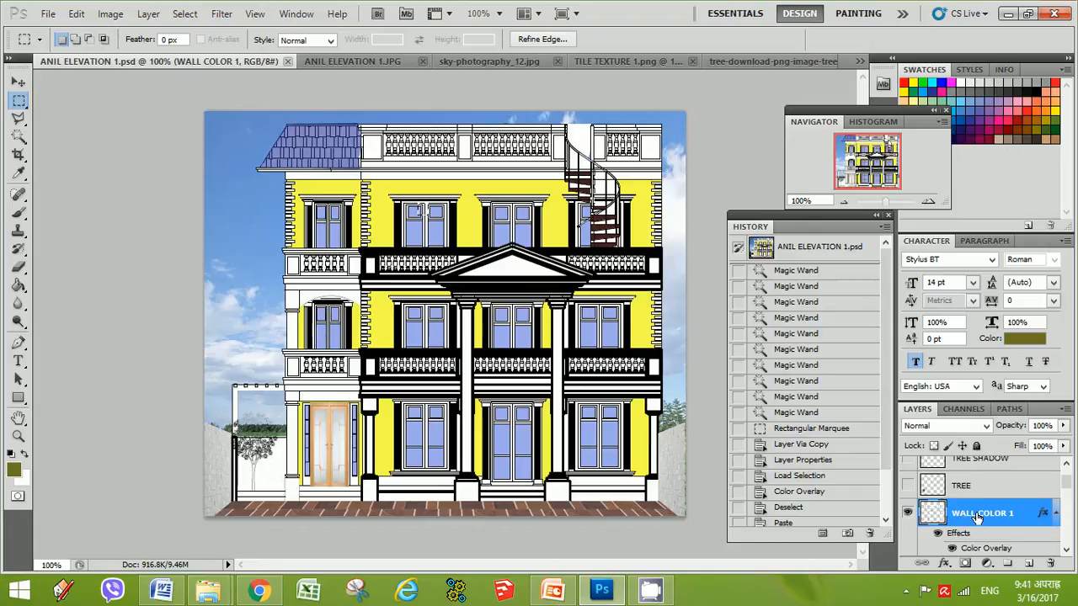
{"action": "key", "text": "ctrl+v"}
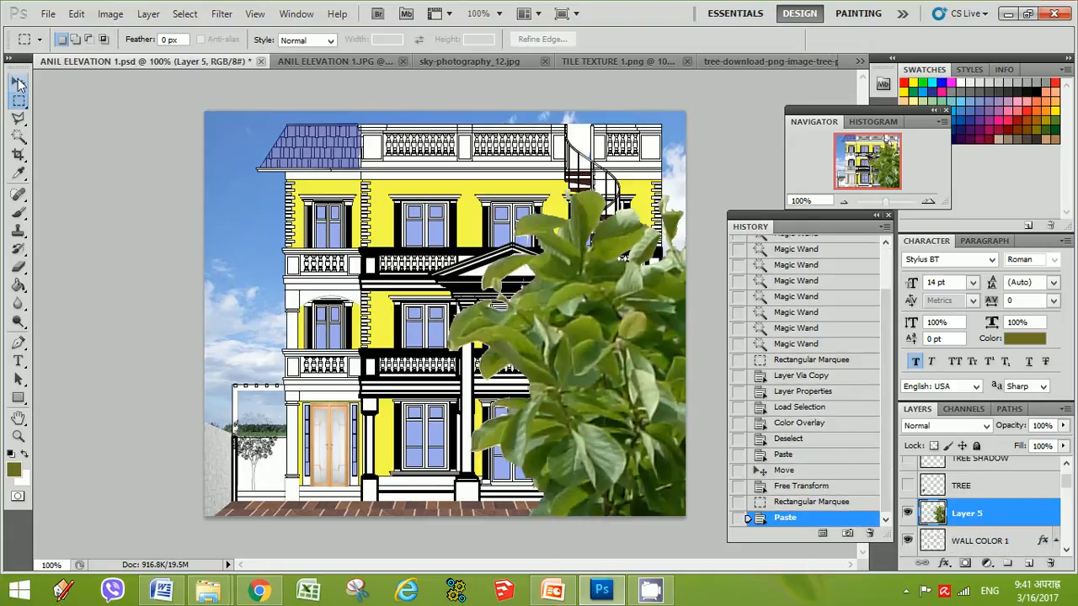
{"action": "key", "text": "v"}
{"action": "left_click_drag", "start_coordinate": [606, 313], "coordinate": [672, 286]}
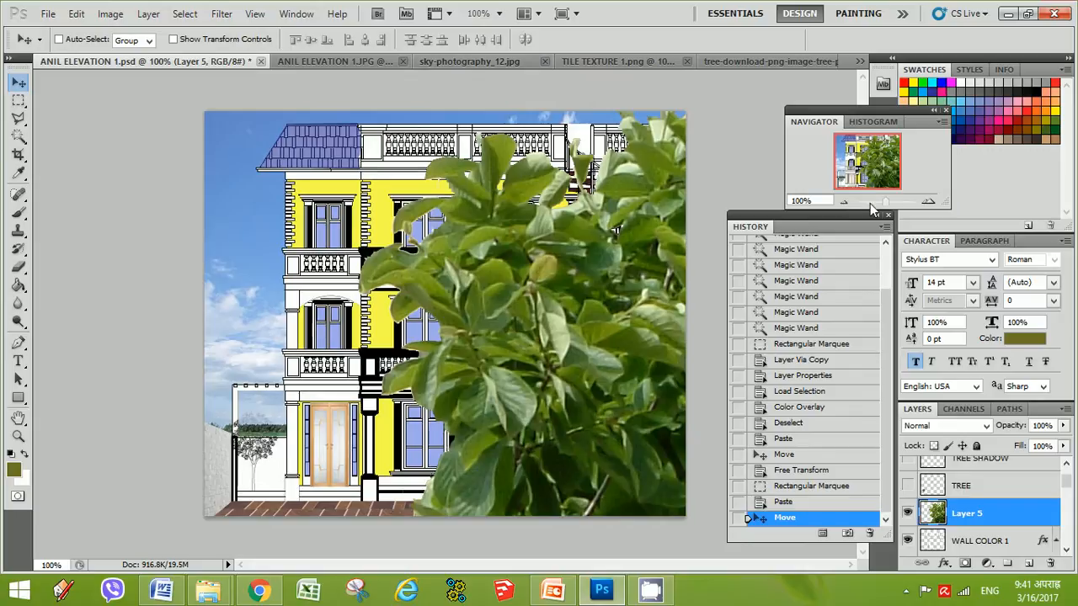
{"action": "left_click", "coordinate": [842, 201]}
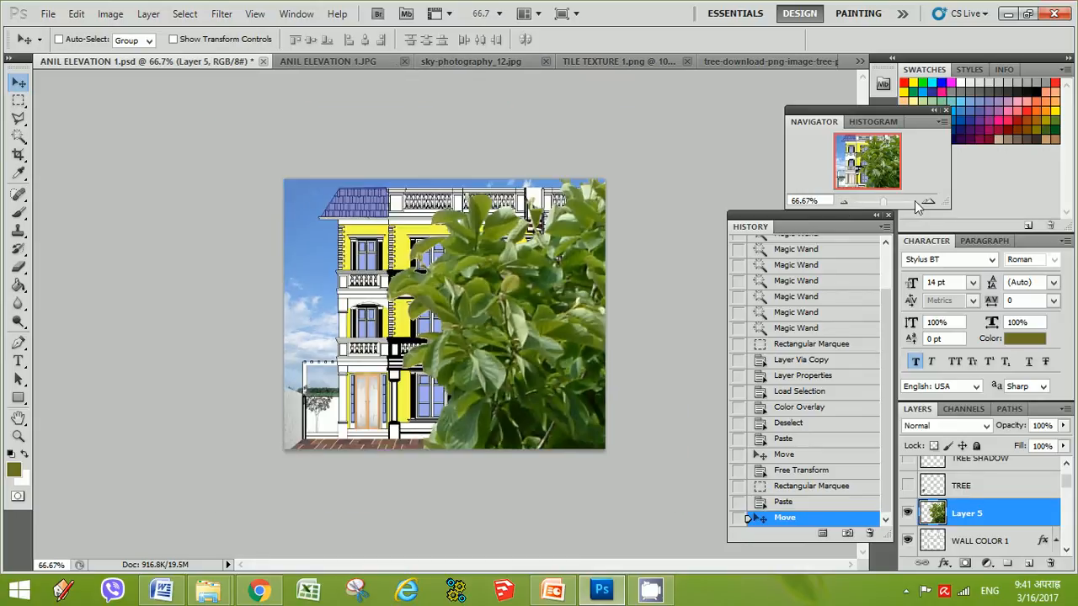
{"action": "left_click", "coordinate": [928, 202]}
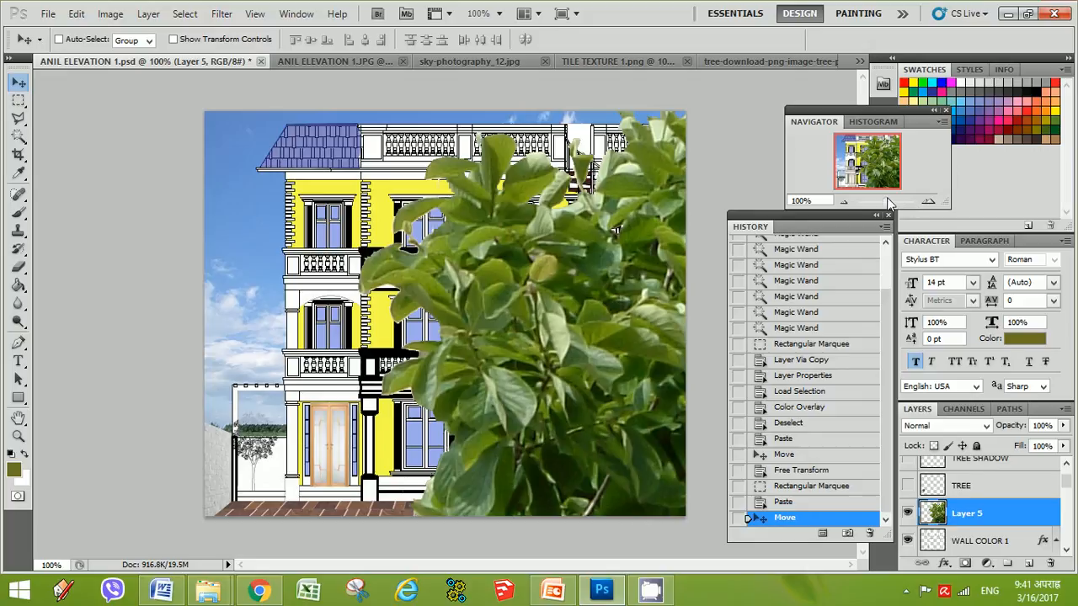
Try scaling the pasted tree down with Free Transform and placing it beside the entrance, then cancel the transform
{"action": "key", "text": "ctrl+t"}
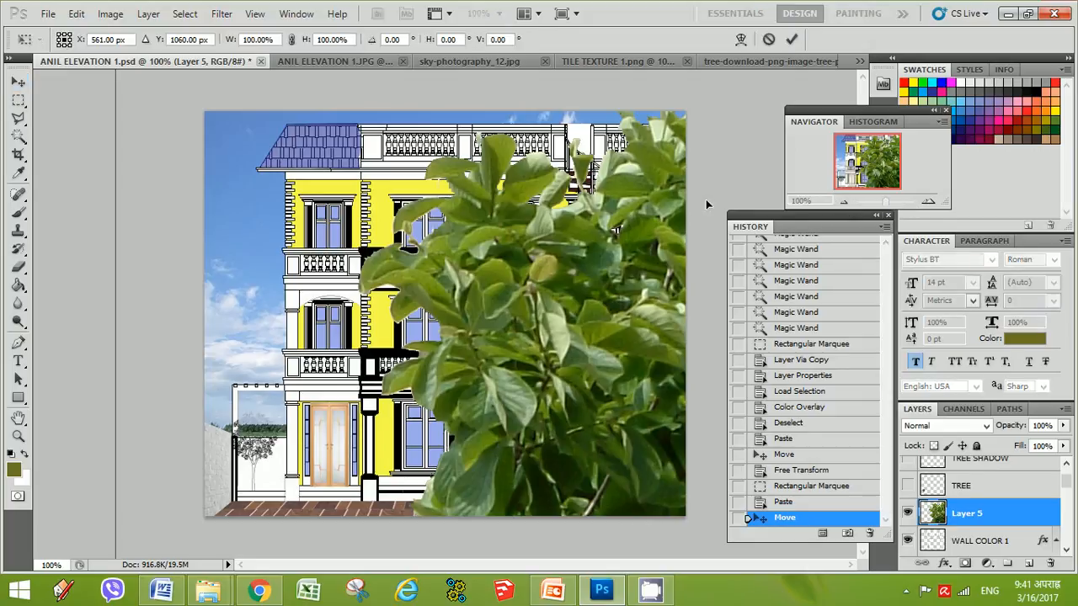
{"action": "left_click", "coordinate": [844, 203]}
{"action": "left_click", "coordinate": [843, 202]}
{"action": "left_click", "coordinate": [843, 202]}
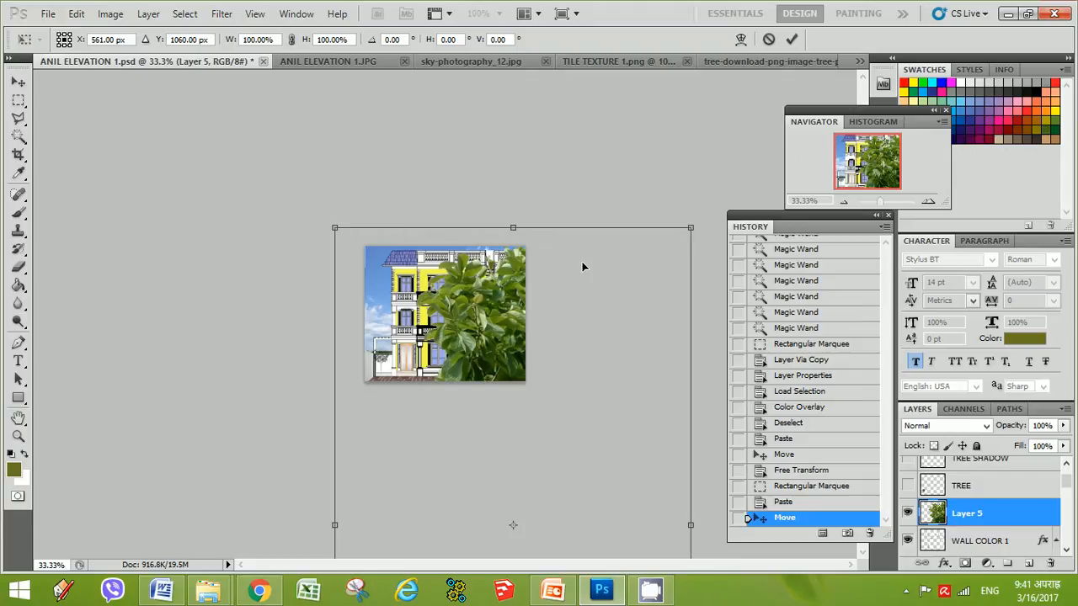
{"action": "left_click_drag", "start_coordinate": [337, 222], "coordinate": [416, 355]}
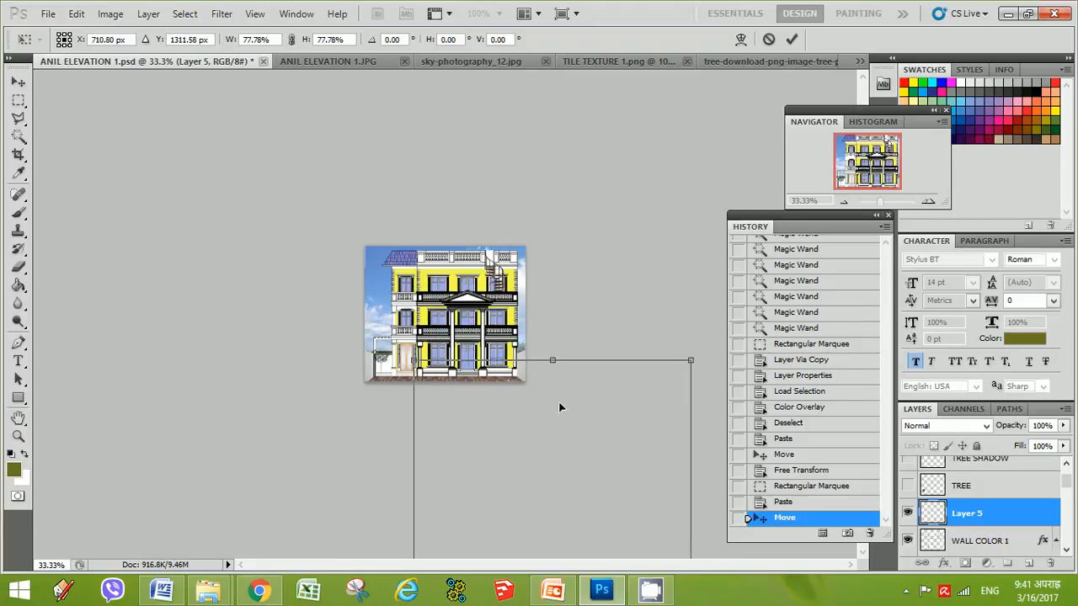
{"action": "left_click_drag", "start_coordinate": [569, 424], "coordinate": [483, 283]}
{"action": "left_click_drag", "start_coordinate": [328, 210], "coordinate": [429, 378]}
{"action": "left_click_drag", "start_coordinate": [497, 448], "coordinate": [436, 251]}
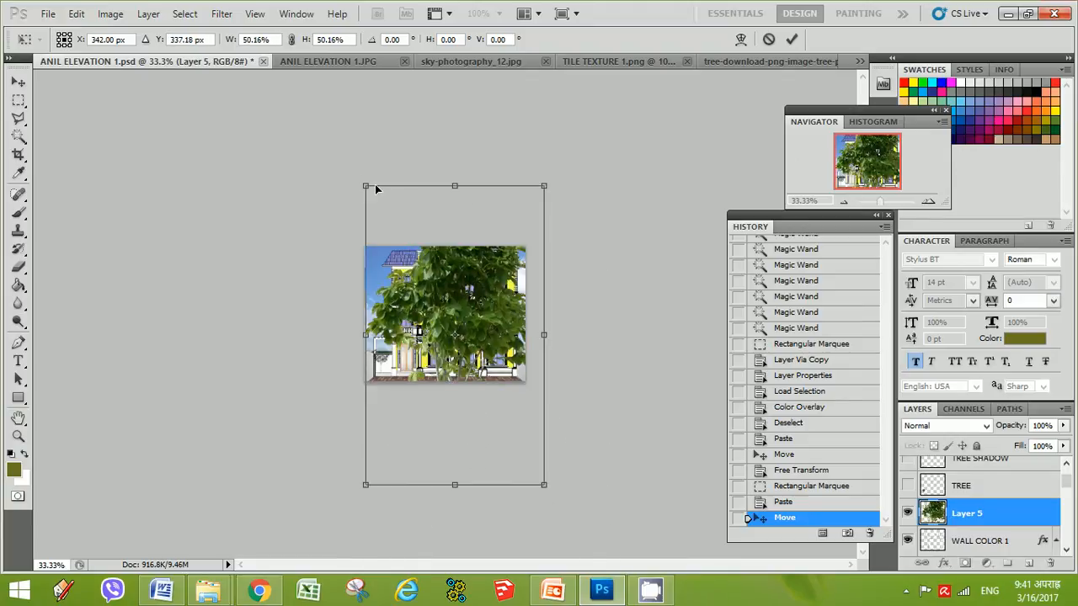
{"action": "left_click_drag", "start_coordinate": [376, 189], "coordinate": [446, 320]}
{"action": "left_click_drag", "start_coordinate": [492, 364], "coordinate": [436, 307]}
{"action": "left_click_drag", "start_coordinate": [391, 259], "coordinate": [435, 337]}
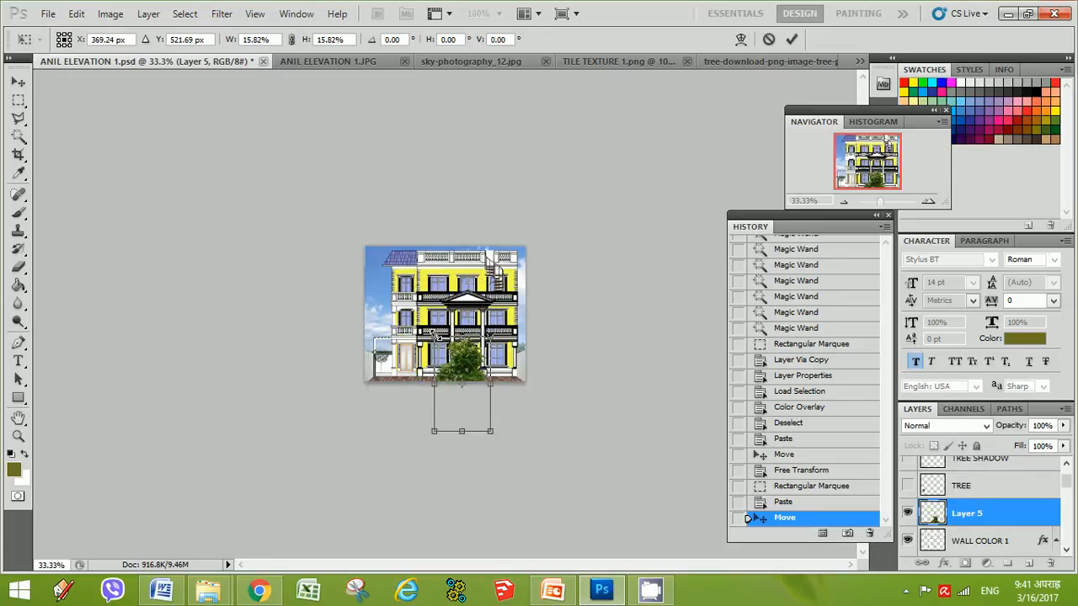
{"action": "left_click_drag", "start_coordinate": [471, 370], "coordinate": [394, 347]}
{"action": "key", "text": "ctrl+z"}
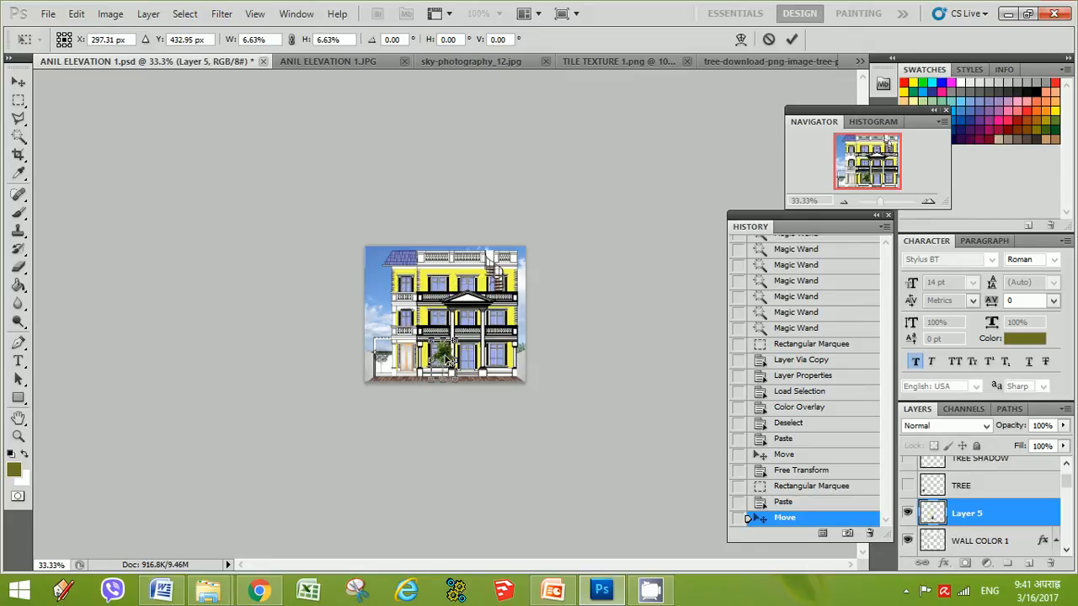
{"action": "left_click_drag", "start_coordinate": [444, 357], "coordinate": [386, 349]}
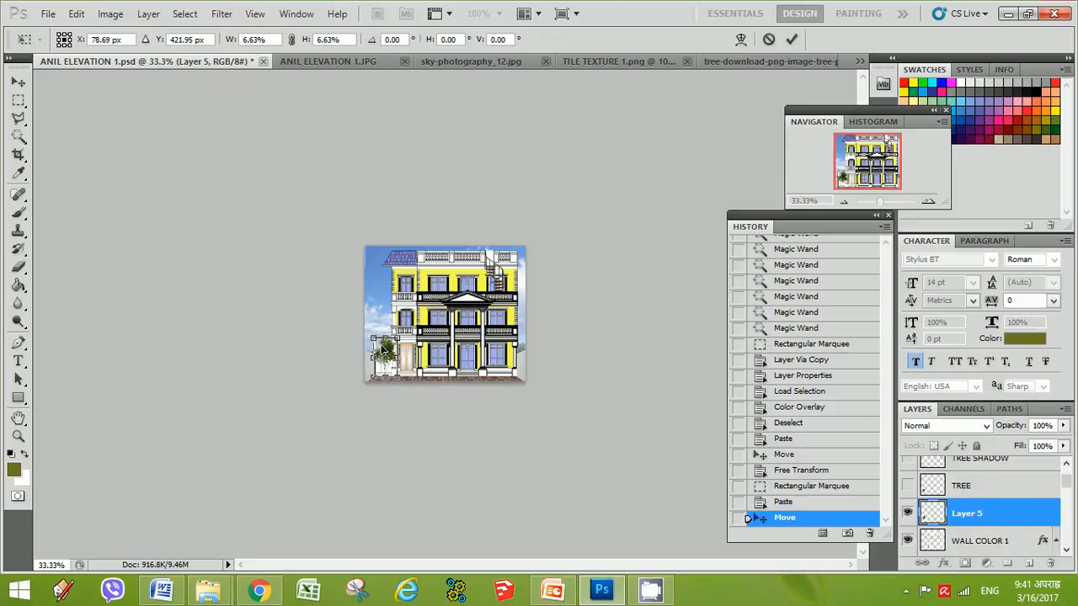
{"action": "left_click_drag", "start_coordinate": [372, 342], "coordinate": [386, 347]}
{"action": "key", "text": "ctrl+z"}
{"action": "key", "text": "Escape"}
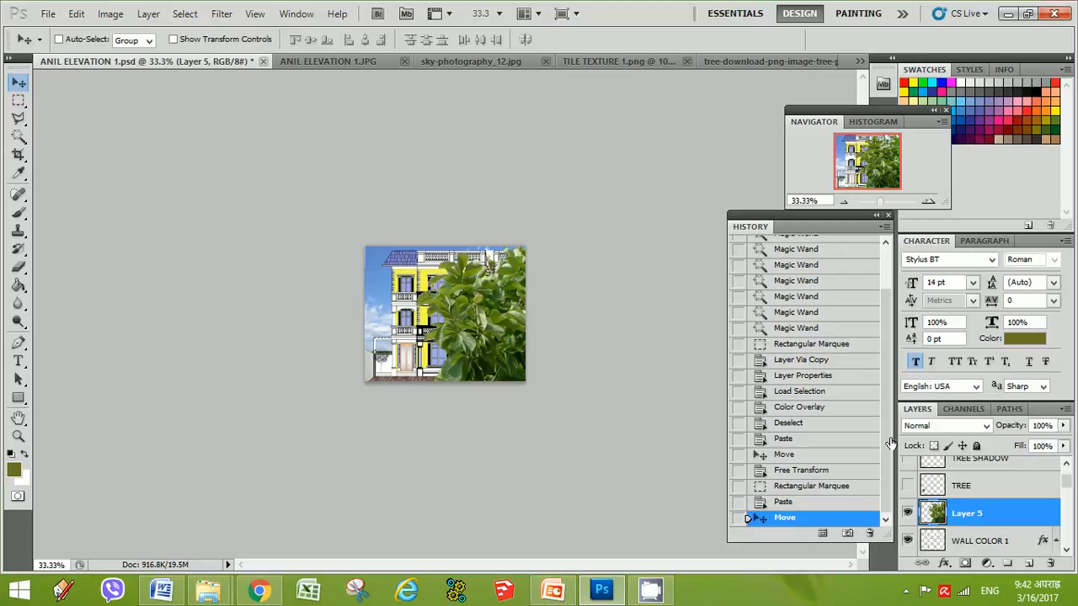
Hide the pasted tree layer, then show and select the existing TREE layer
{"action": "left_click", "coordinate": [907, 513]}
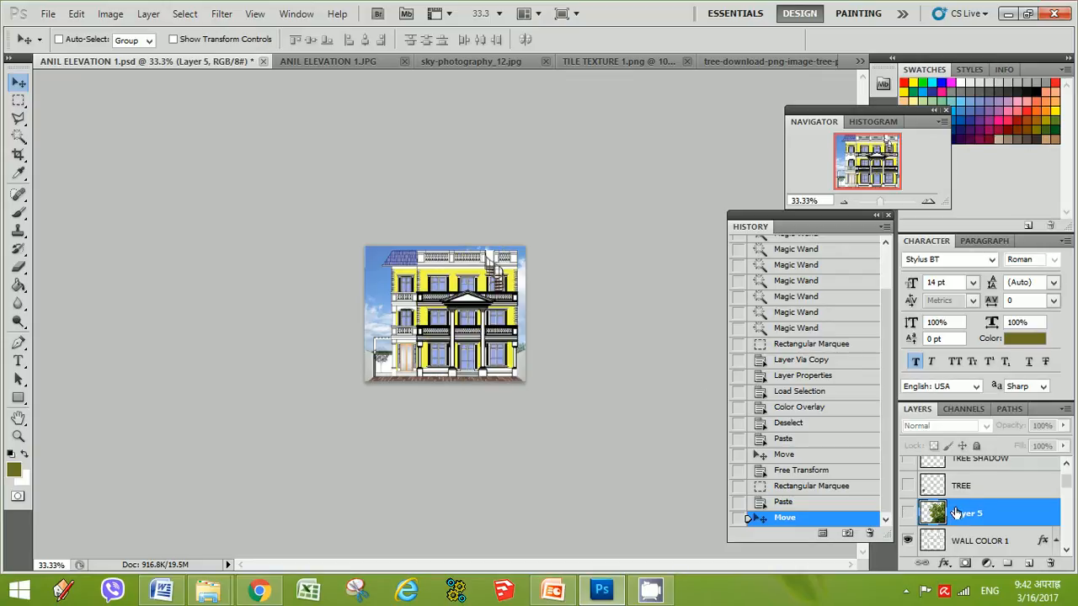
{"action": "left_click", "coordinate": [907, 485]}
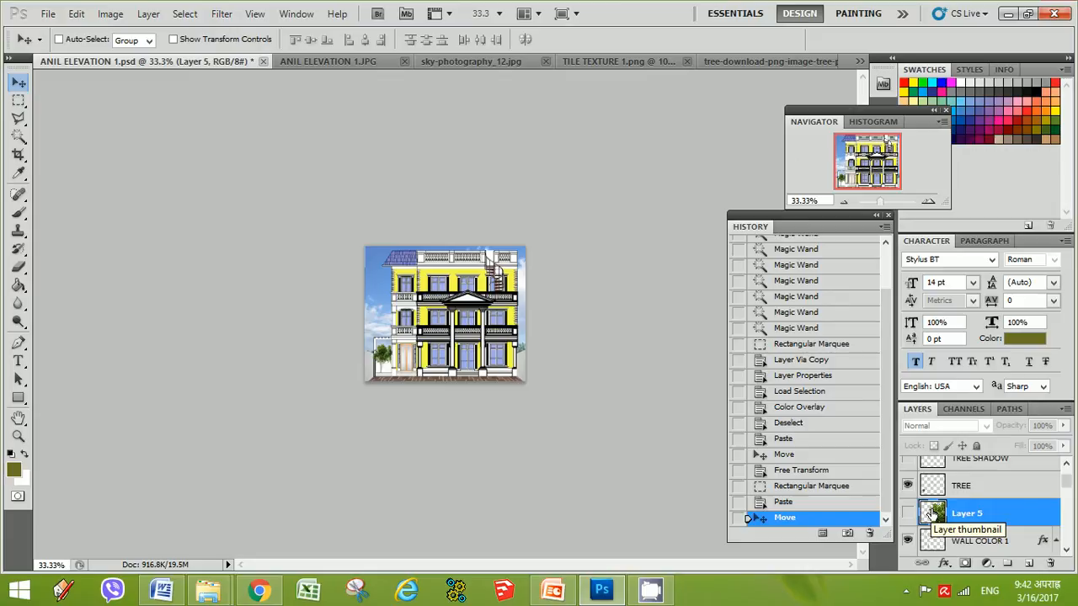
{"action": "left_click", "coordinate": [989, 495]}
{"action": "scroll", "coordinate": [1068, 487], "scroll_direction": "up", "scroll_amount": 2}
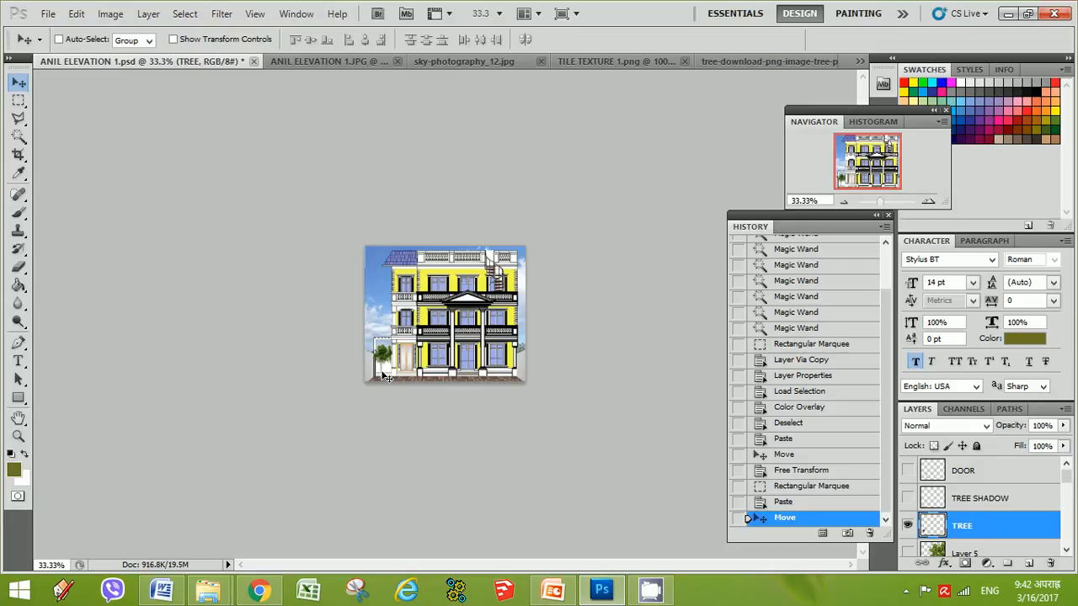
Load the TREE layer's pixels as a selection and copy them onto a new layer
{"action": "right_click", "coordinate": [931, 529]}
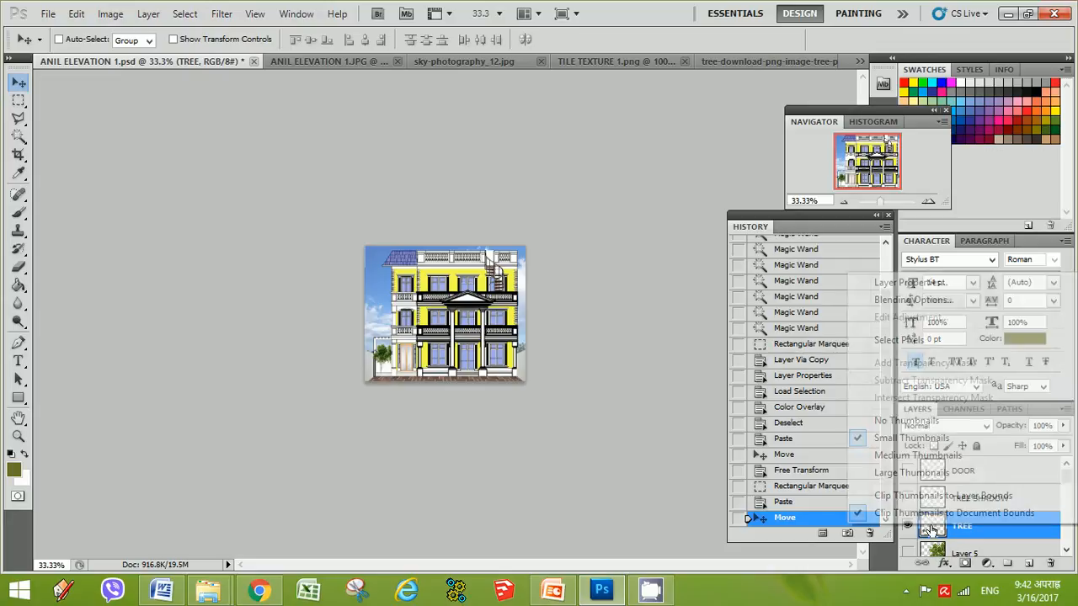
{"action": "left_click", "coordinate": [904, 339]}
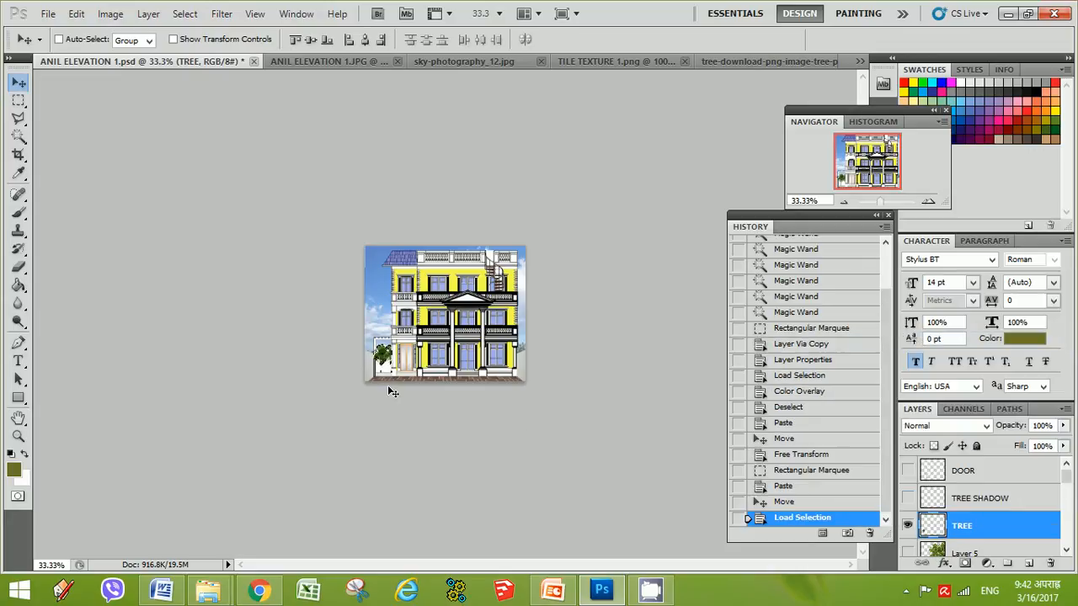
{"action": "right_click", "coordinate": [933, 529]}
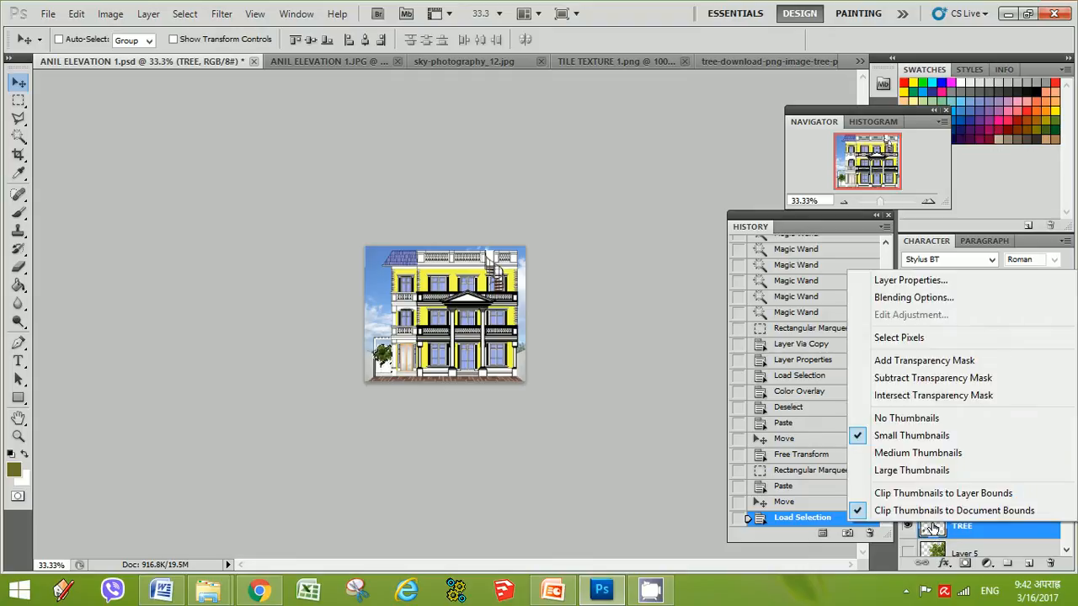
{"action": "left_click", "coordinate": [940, 533]}
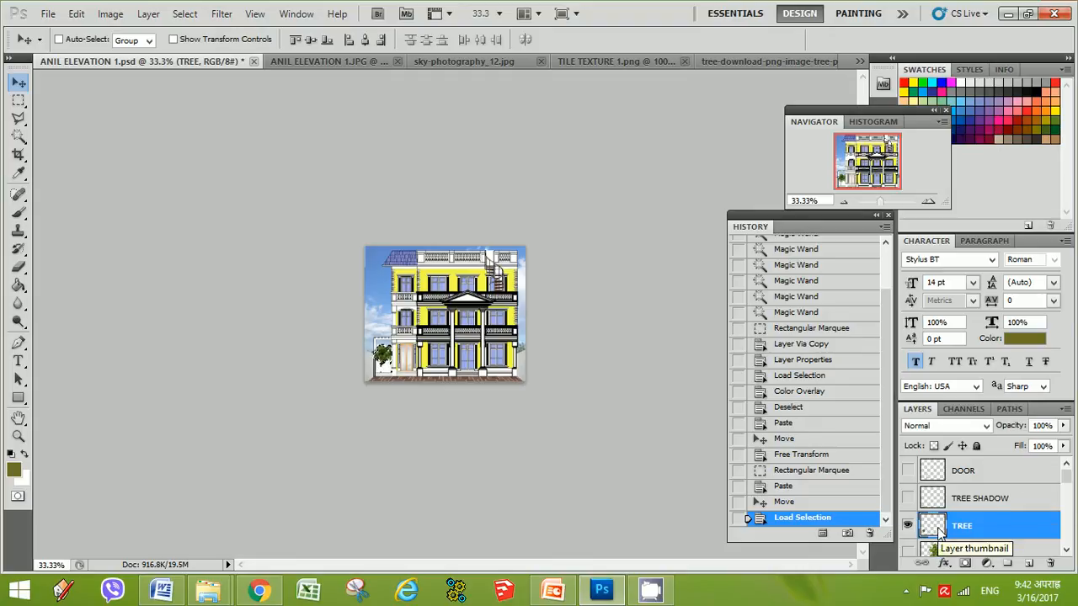
{"action": "key", "text": "ctrl+j"}
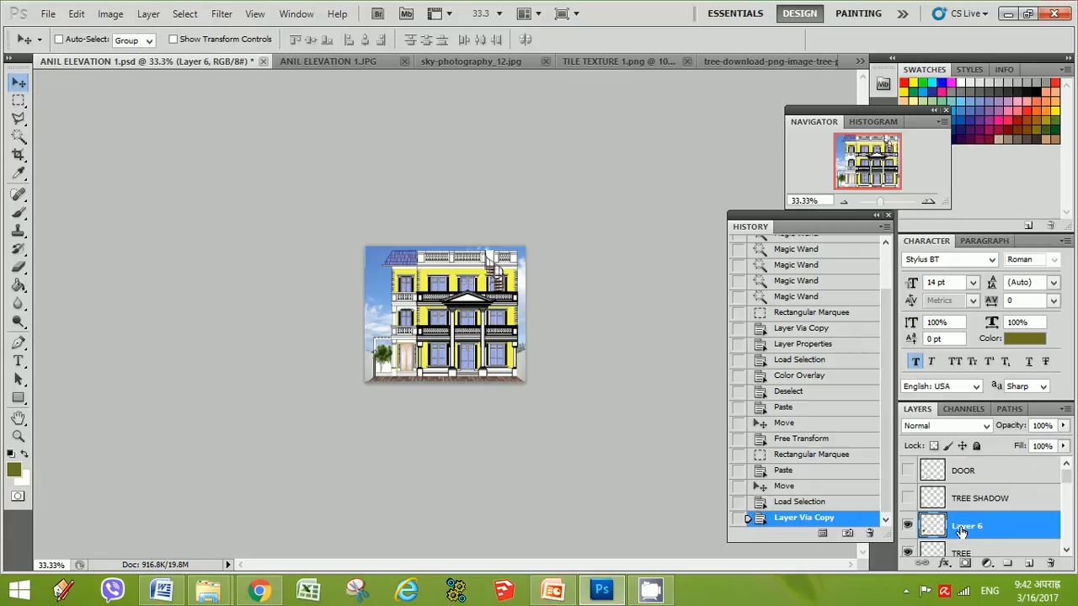
Rename the new layer SHADOW
{"action": "double_click", "coordinate": [962, 527]}
{"action": "type", "text": "SHADOW"}
{"action": "key", "text": "Return"}
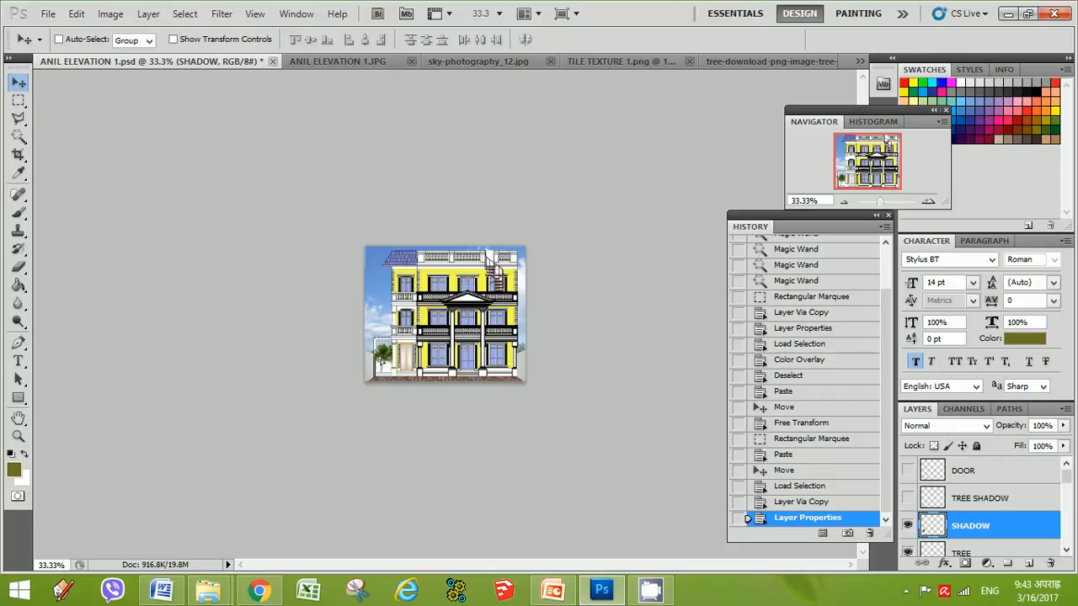
Nudge the SHADOW layer slightly down and load its pixels as a selection
{"action": "left_click_drag", "start_coordinate": [381, 361], "coordinate": [387, 368]}
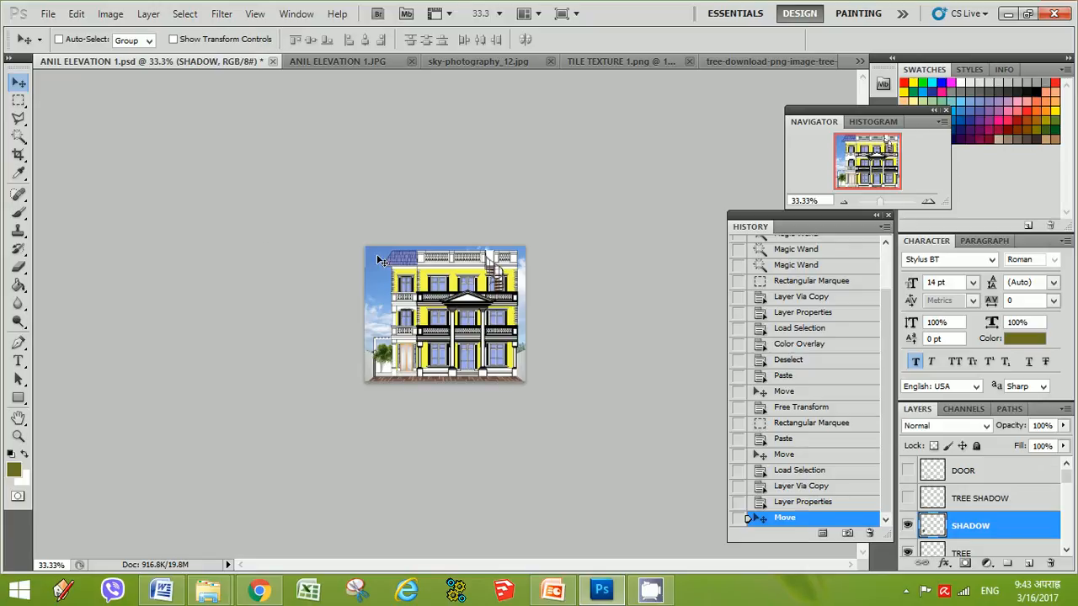
{"action": "right_click", "coordinate": [921, 518]}
{"action": "left_click", "coordinate": [888, 338]}
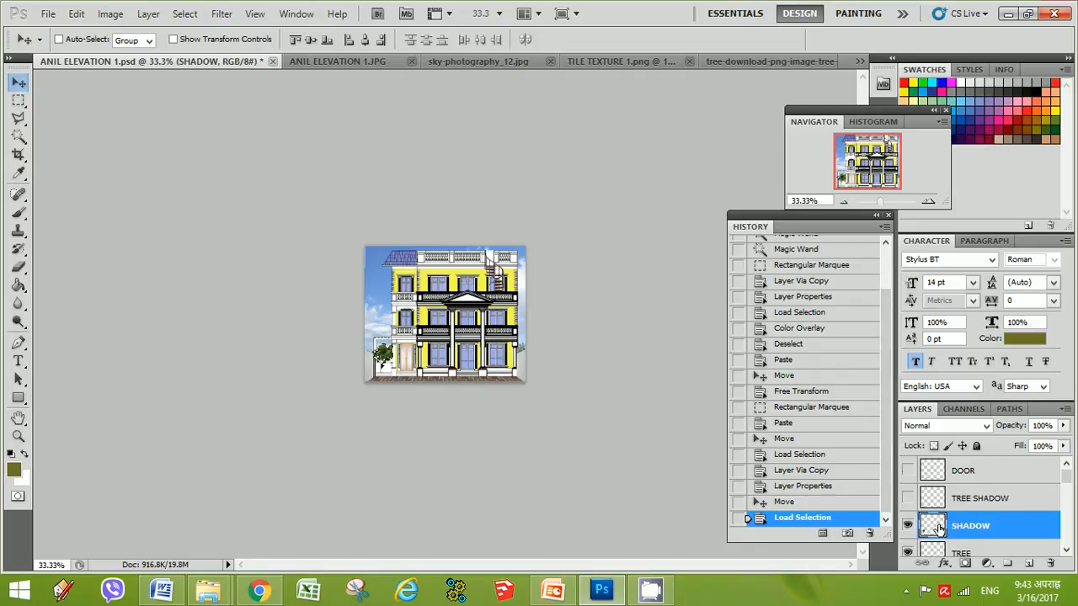
Apply a default Black & White adjustment to the selected shadow pixels
{"action": "left_click", "coordinate": [120, 16]}
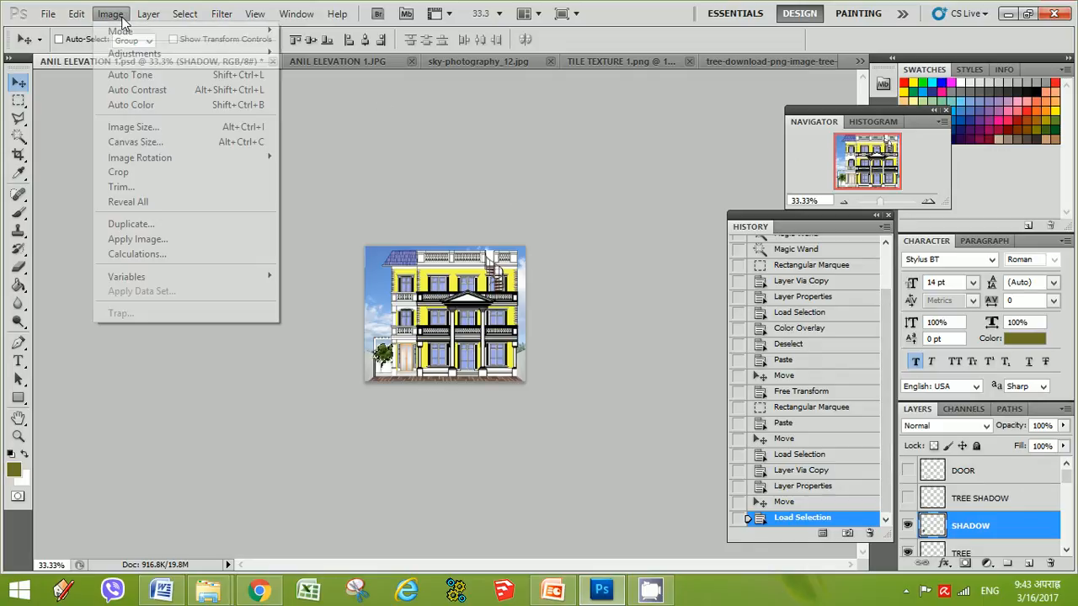
{"action": "mouse_move", "coordinate": [142, 58]}
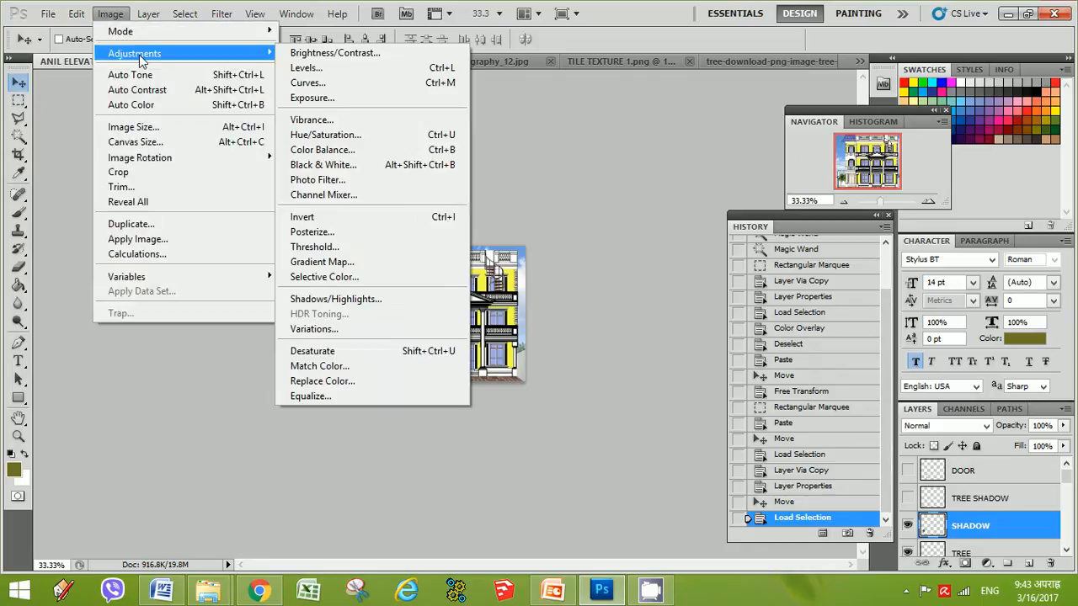
{"action": "left_click", "coordinate": [323, 167]}
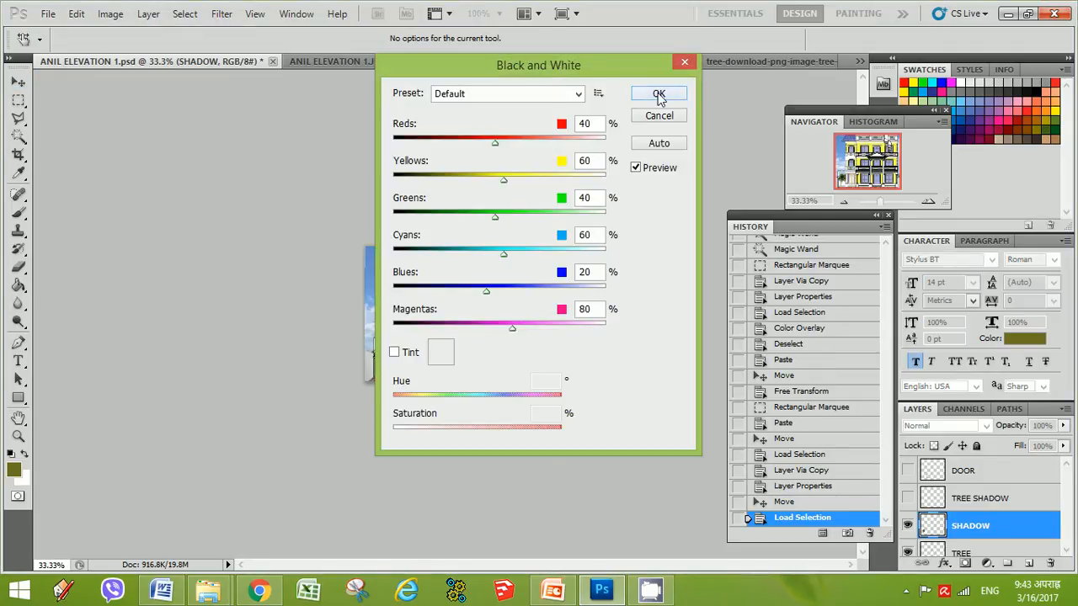
{"action": "left_click", "coordinate": [660, 93]}
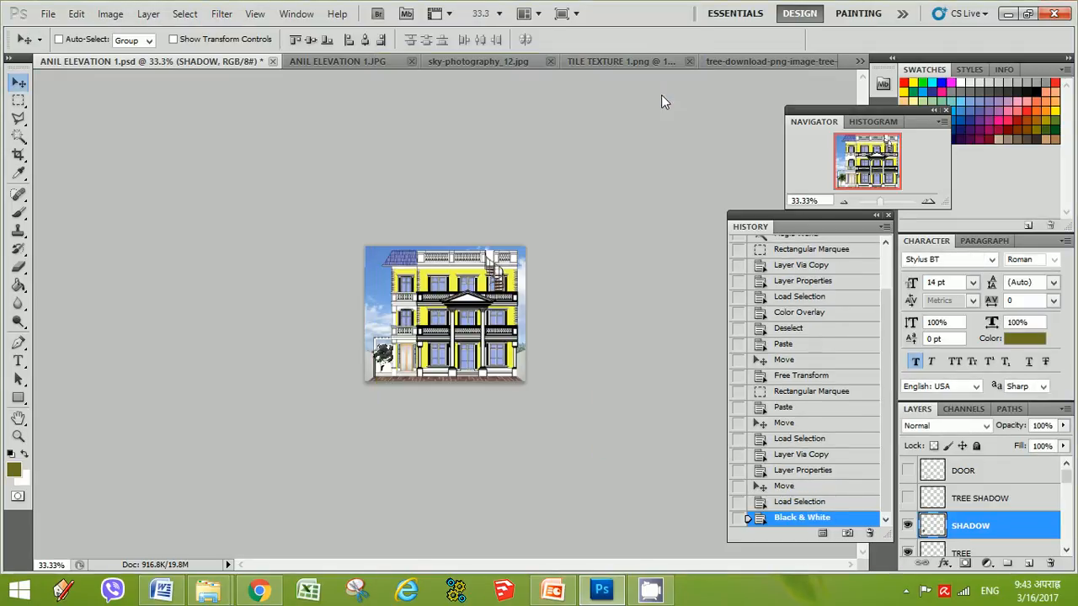
Deselect, then step the history back to the loaded selection before the Black & White adjustment
{"action": "left_click", "coordinate": [18, 100]}
{"action": "left_click", "coordinate": [365, 281]}
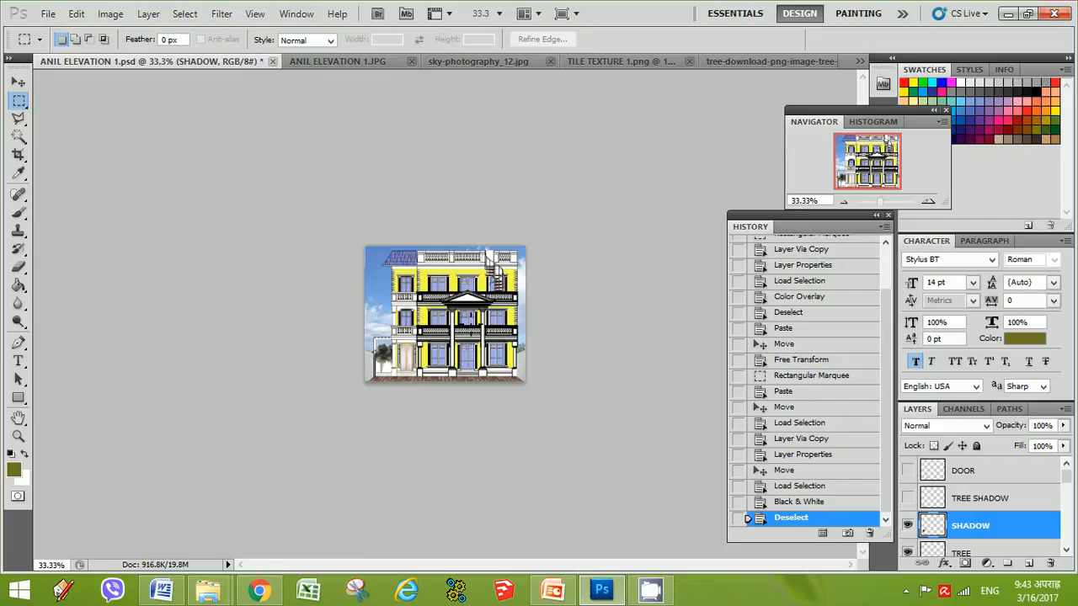
{"action": "left_click", "coordinate": [934, 502]}
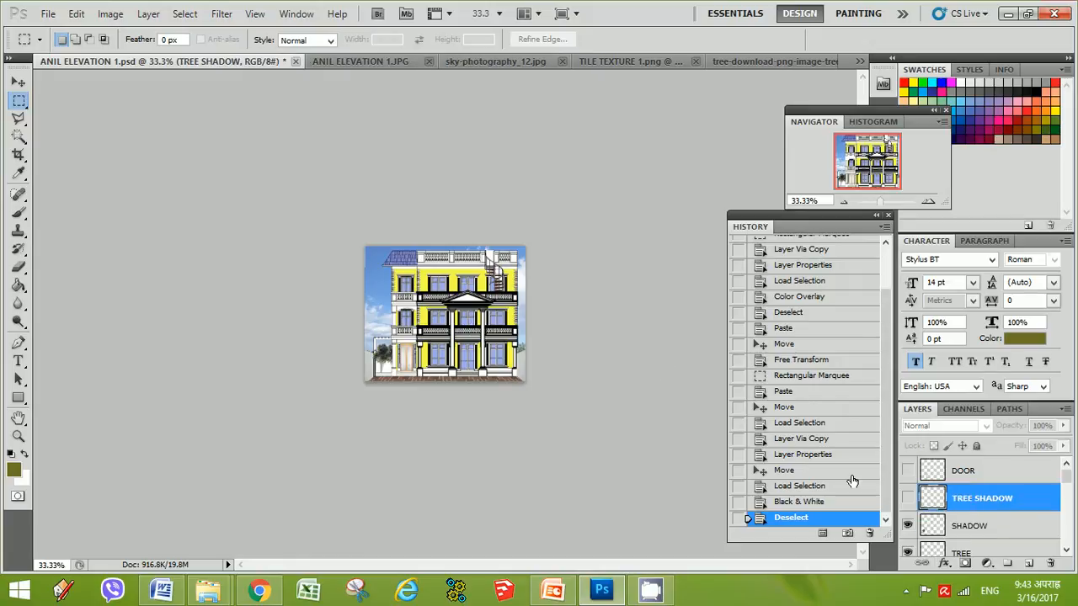
{"action": "left_click", "coordinate": [796, 502]}
{"action": "left_click", "coordinate": [804, 486]}
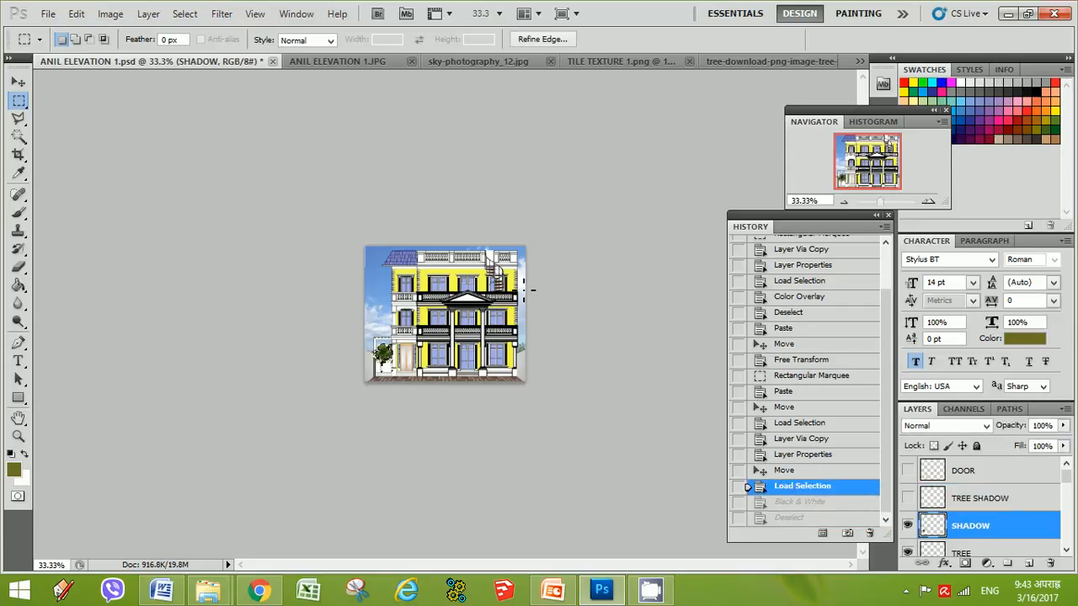
{"action": "left_click", "coordinate": [110, 13]}
{"action": "mouse_move", "coordinate": [135, 56]}
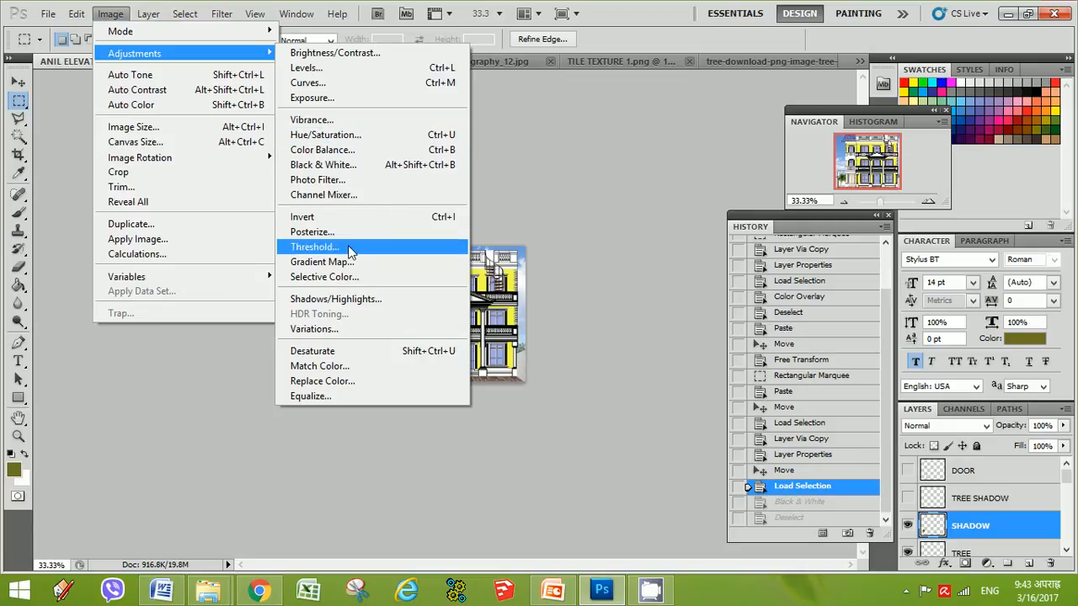
{"action": "left_click", "coordinate": [327, 135]}
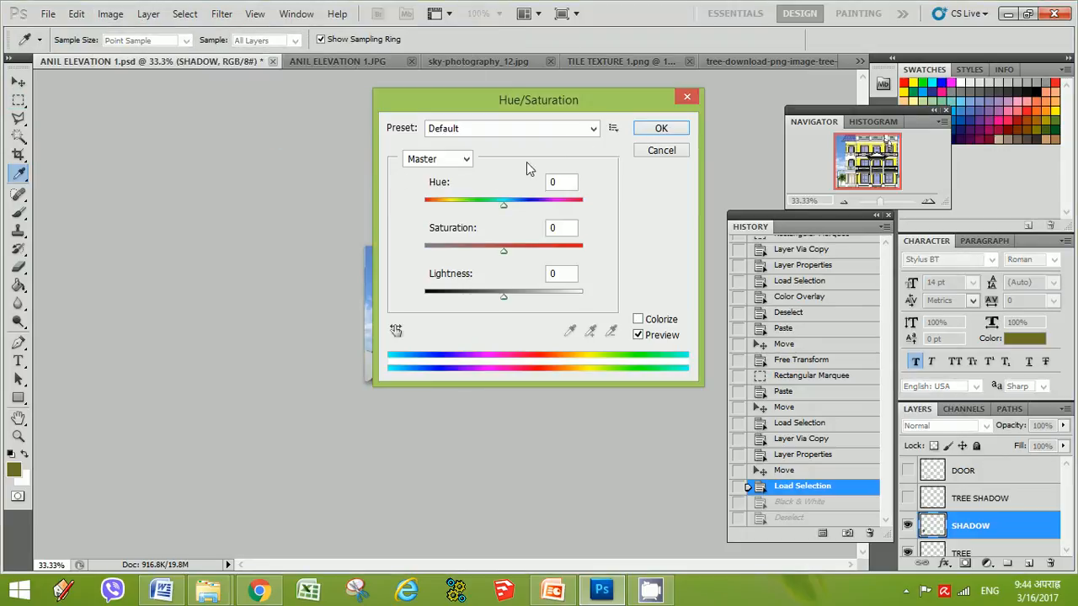
{"action": "left_click", "coordinate": [465, 160]}
{"action": "left_click", "coordinate": [462, 159]}
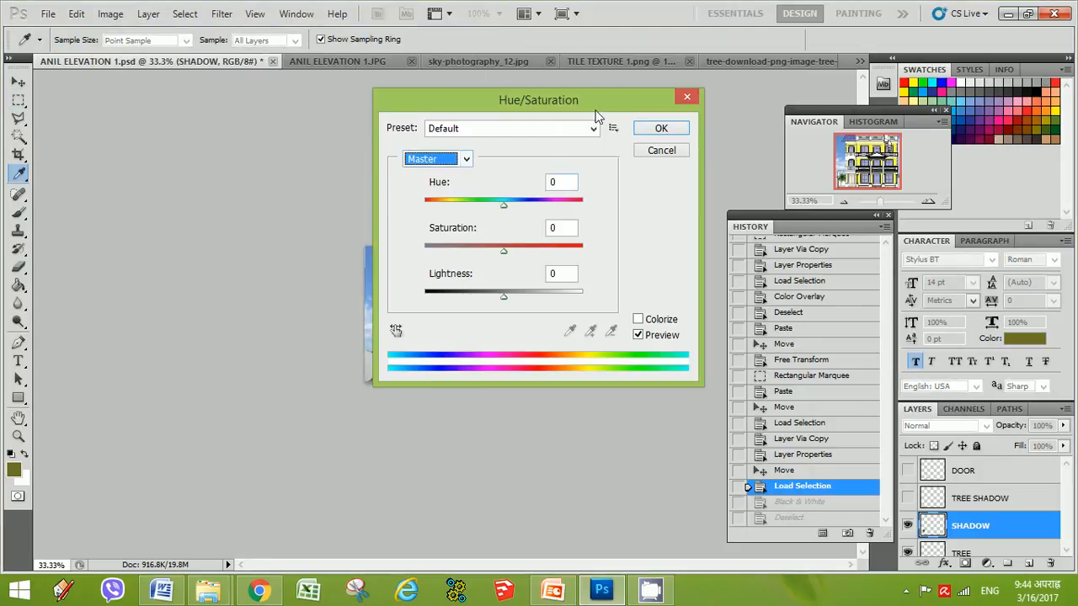
{"action": "left_click_drag", "start_coordinate": [597, 107], "coordinate": [267, 165]}
{"action": "left_click", "coordinate": [336, 222]}
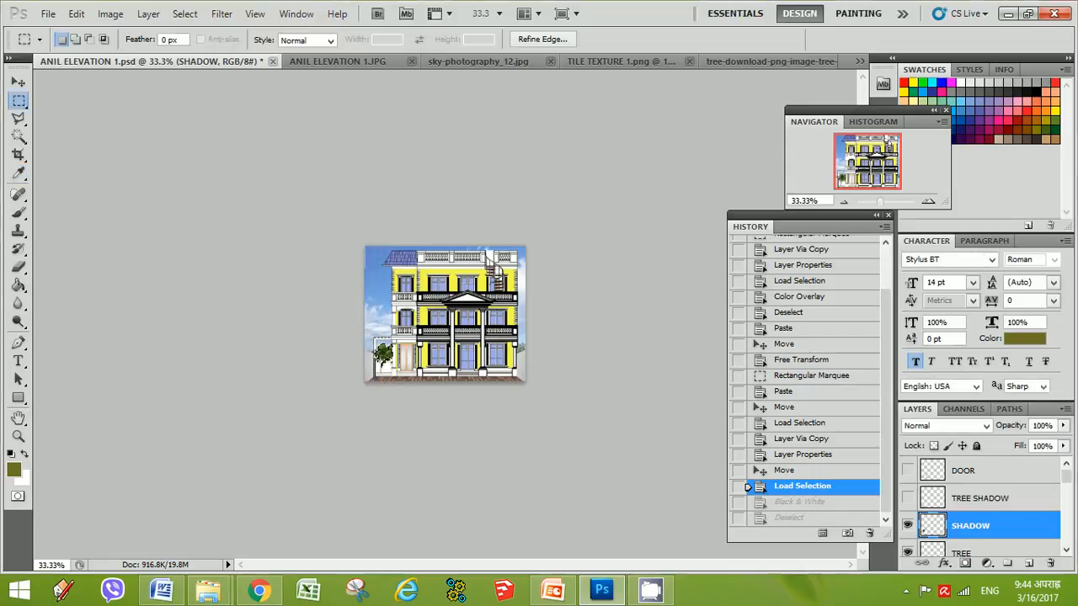
Restore the Black & White history state on the shadow layer and deselect
{"action": "left_click", "coordinate": [802, 456]}
{"action": "left_click", "coordinate": [792, 484]}
{"action": "left_click_drag", "start_coordinate": [881, 205], "coordinate": [891, 203]}
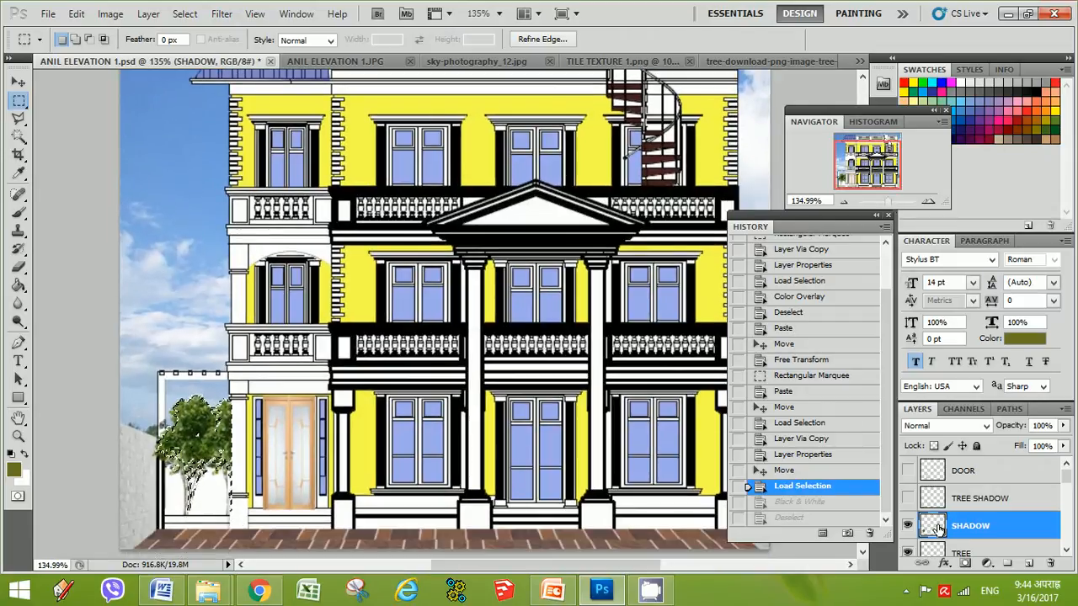
{"action": "left_click", "coordinate": [796, 503]}
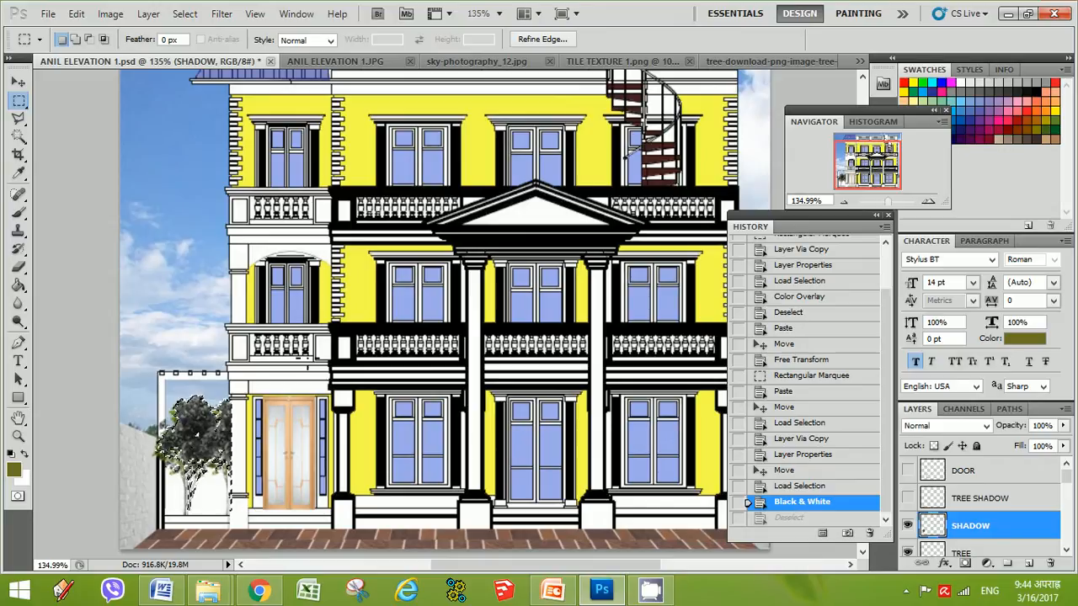
{"action": "key", "text": "ctrl+d"}
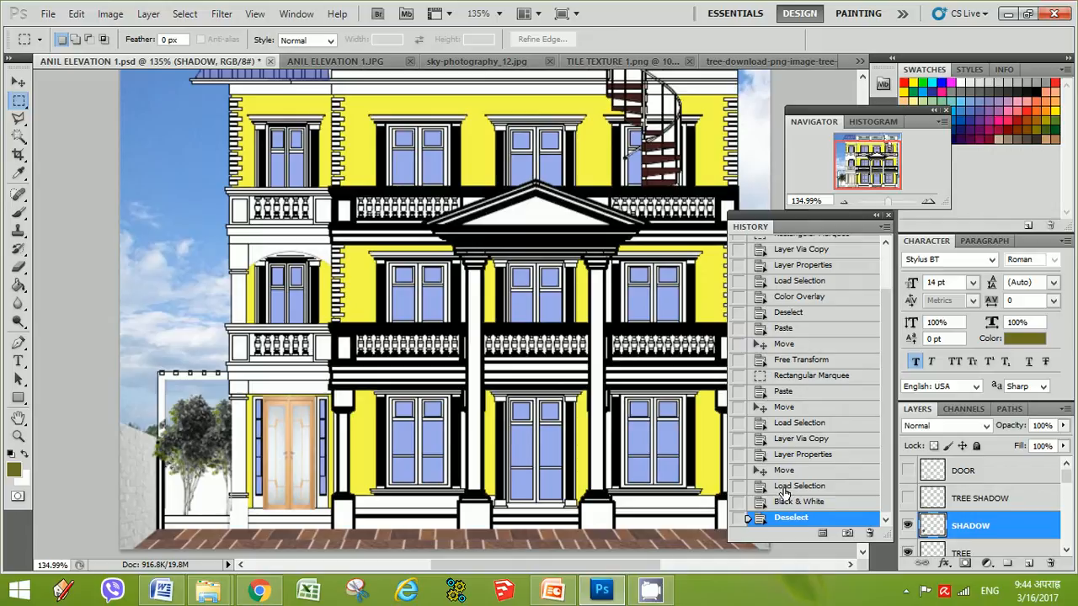
Nudge the shadow slightly down and flip it vertically with Free Transform, applying the transformation
{"action": "left_click", "coordinate": [19, 82]}
{"action": "mouse_move", "coordinate": [201, 435]}
{"action": "left_mouse_down"}
{"action": "mouse_move", "coordinate": [191, 433]}
{"action": "mouse_move", "coordinate": [200, 440]}
{"action": "left_mouse_up"}
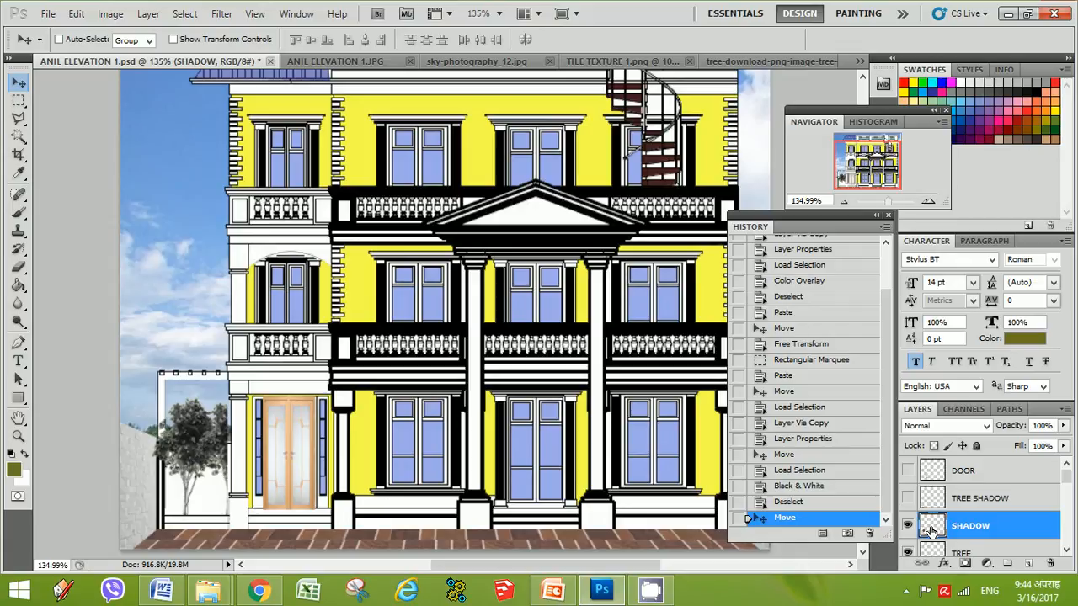
{"action": "key", "text": "ctrl+t"}
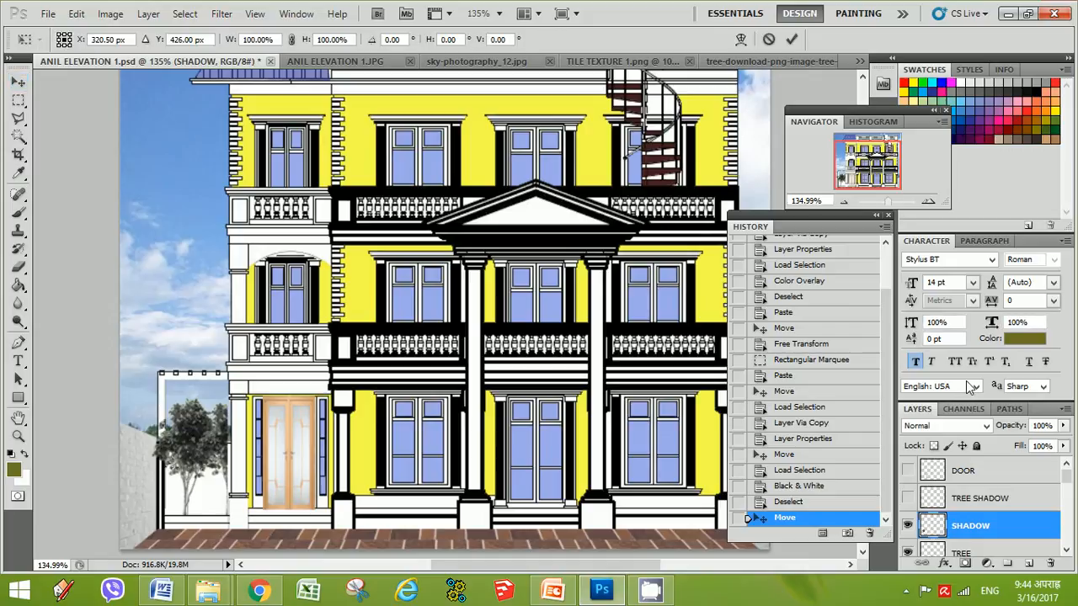
{"action": "right_click", "coordinate": [200, 435]}
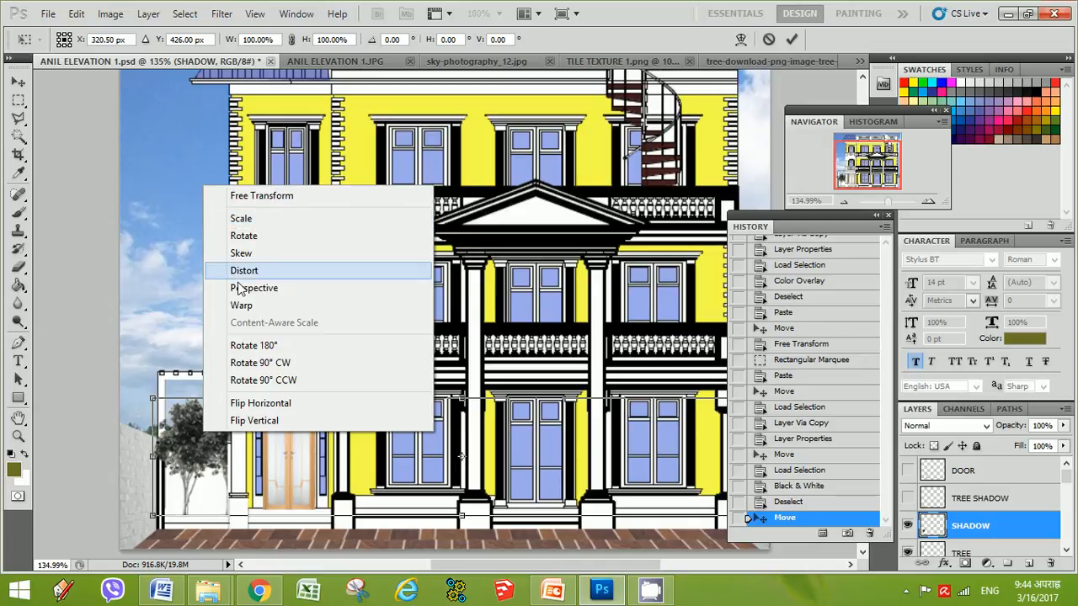
{"action": "left_click", "coordinate": [258, 419]}
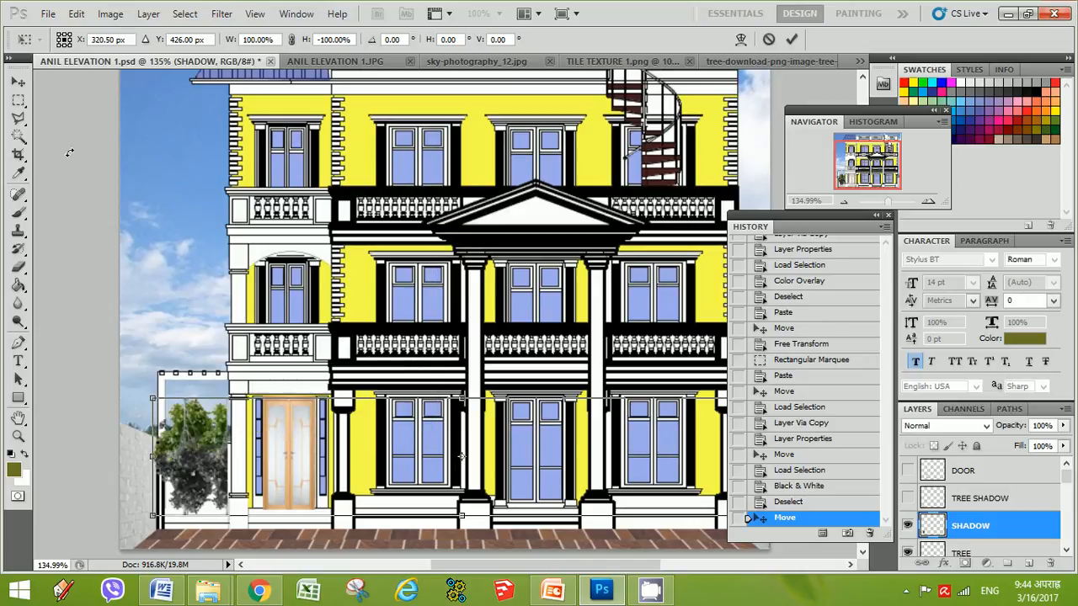
{"action": "left_click", "coordinate": [21, 82]}
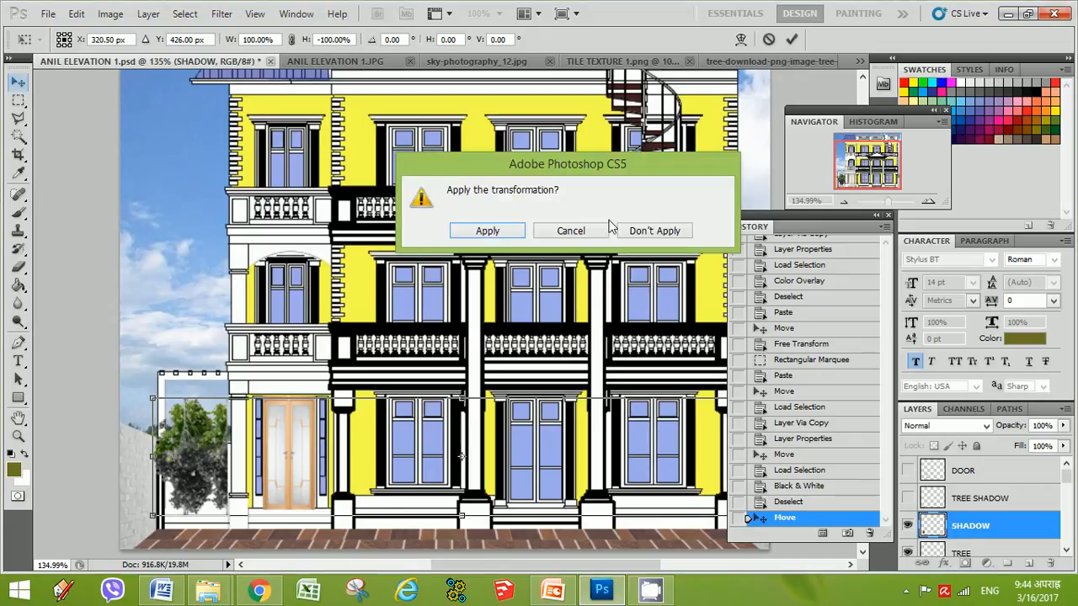
{"action": "left_click", "coordinate": [485, 233]}
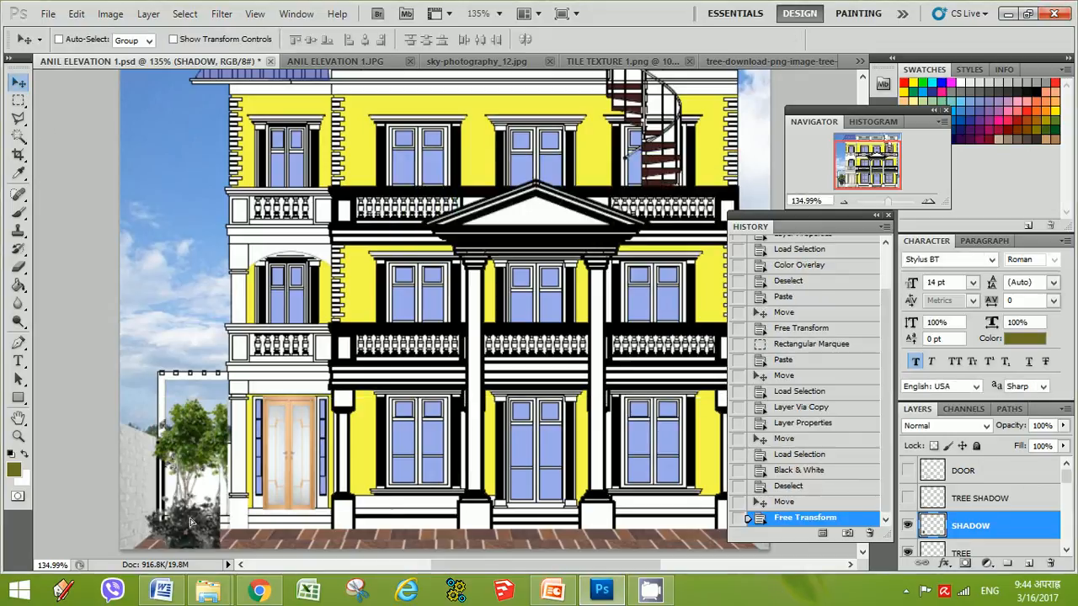
Move the flipped shadow to the tree's base and squash its height to about 48%
{"action": "scroll", "coordinate": [219, 522], "scroll_direction": "down", "scroll_amount": 2}
{"action": "left_click_drag", "start_coordinate": [219, 531], "coordinate": [212, 469]}
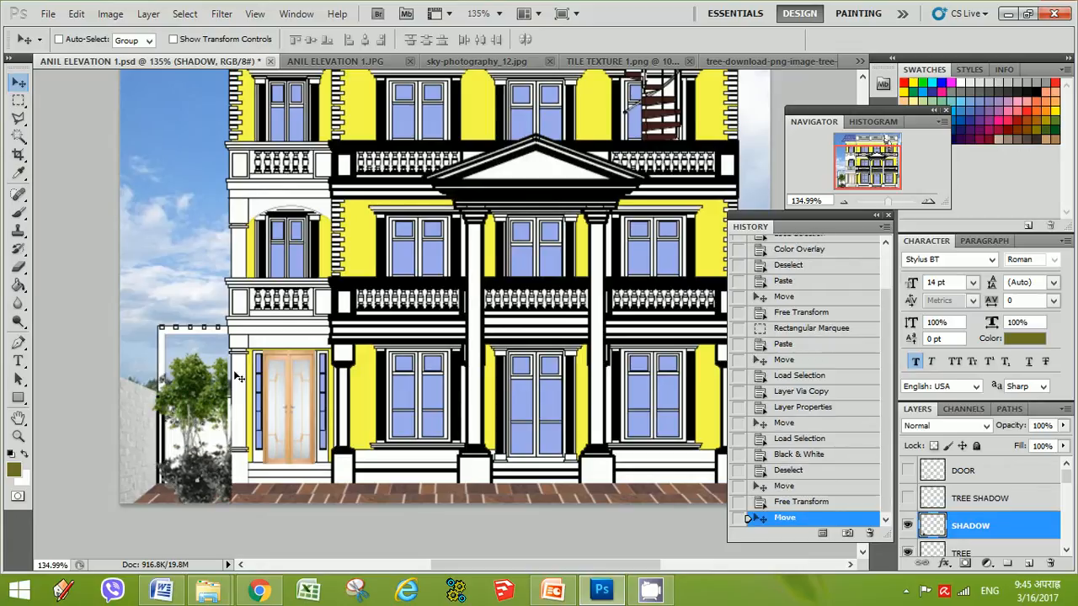
{"action": "key", "text": "ctrl+t"}
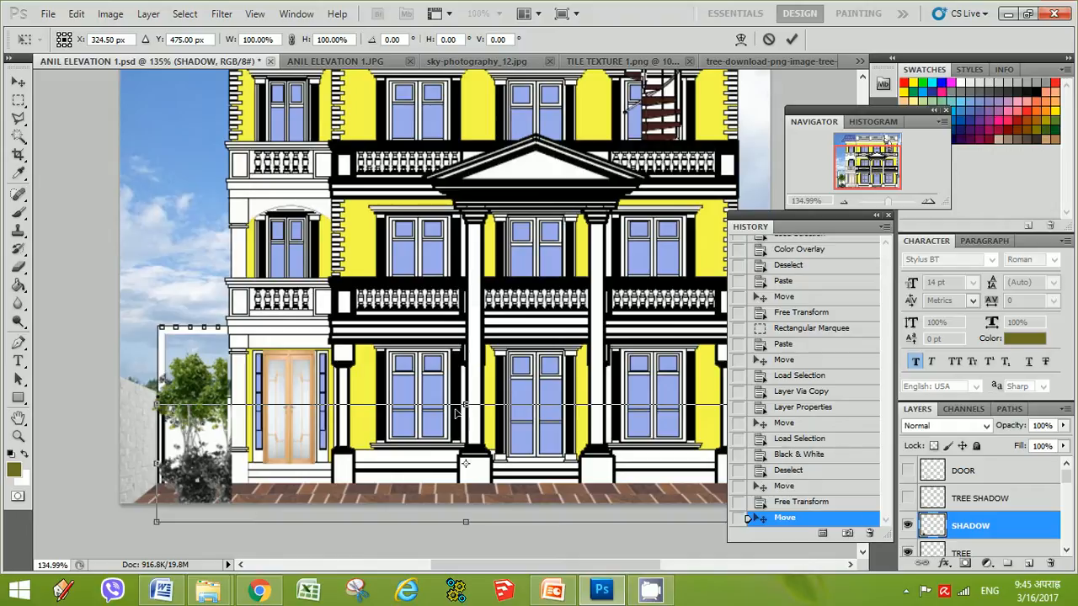
{"action": "left_click_drag", "start_coordinate": [467, 405], "coordinate": [459, 464]}
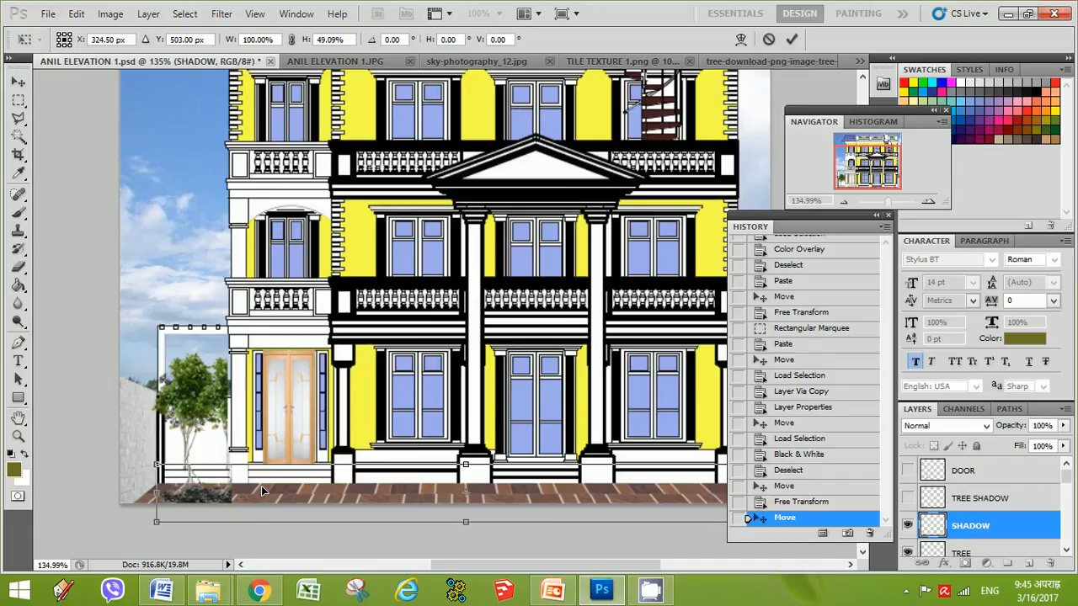
{"action": "left_click_drag", "start_coordinate": [262, 491], "coordinate": [260, 490]}
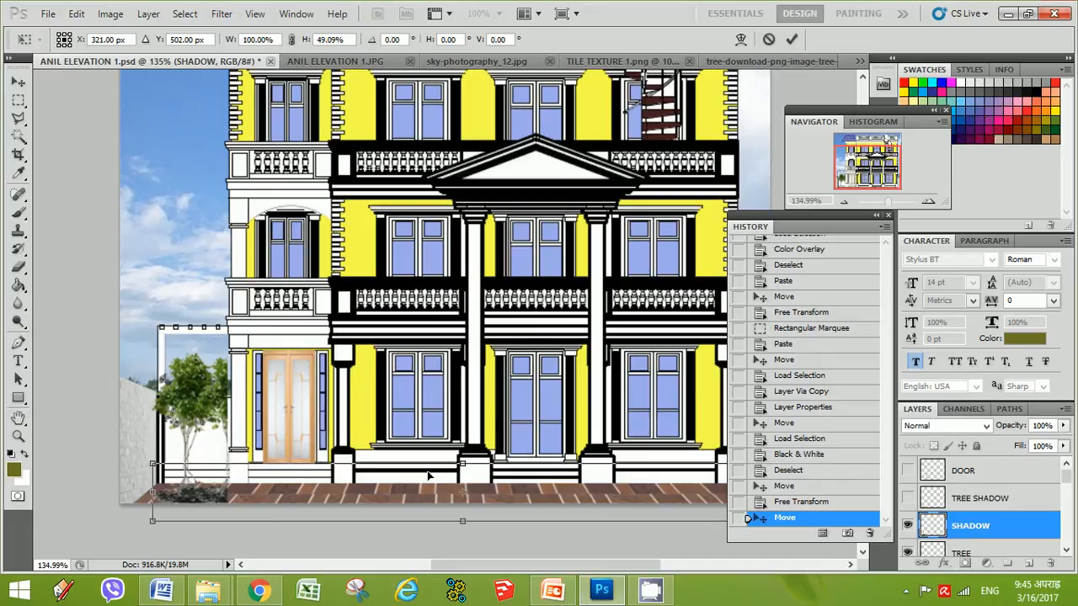
{"action": "left_click_drag", "start_coordinate": [463, 464], "coordinate": [462, 465]}
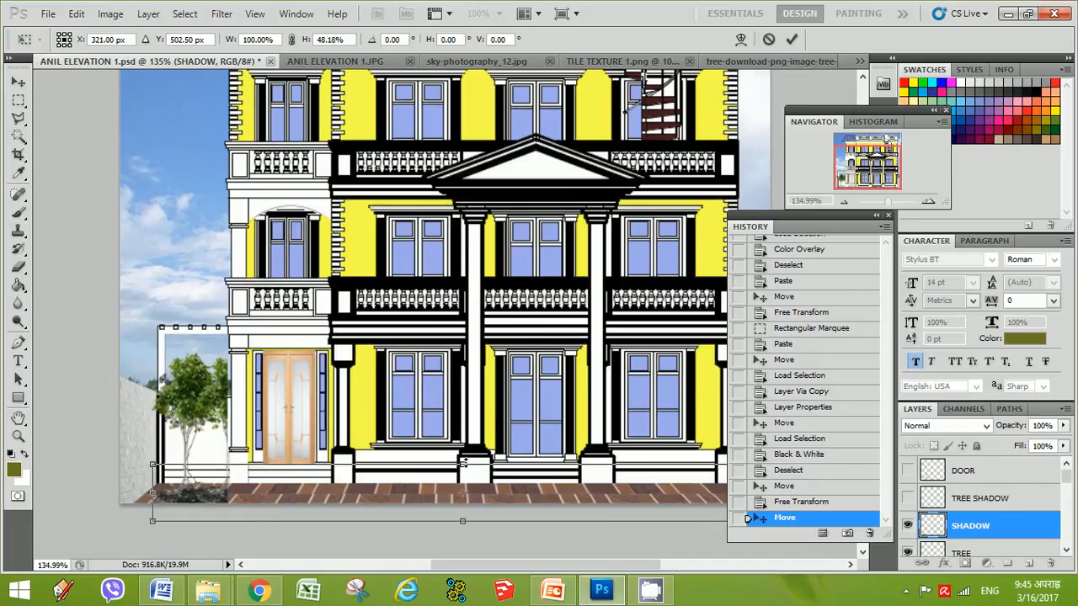
{"action": "key", "text": "Return"}
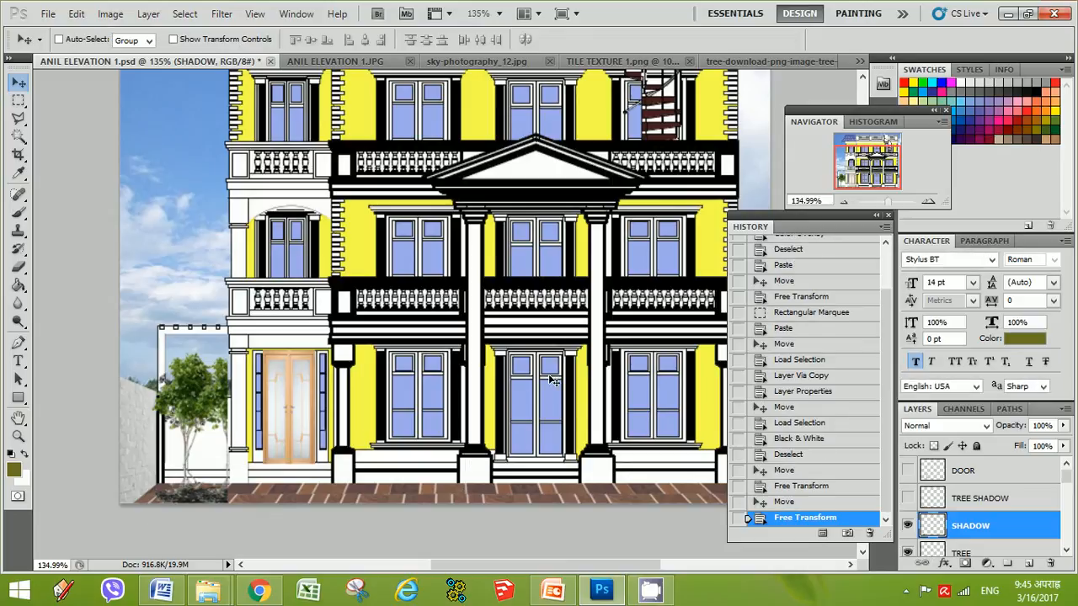
Set the SHADOW layer's opacity to 77% in its Blending Options
{"action": "right_click", "coordinate": [940, 531]}
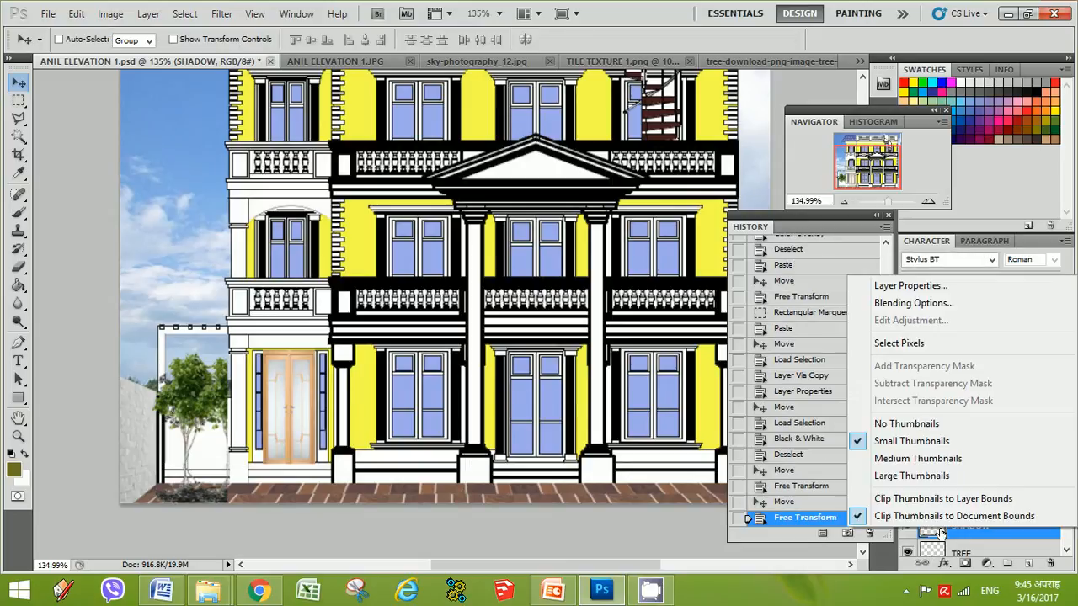
{"action": "left_click", "coordinate": [924, 305]}
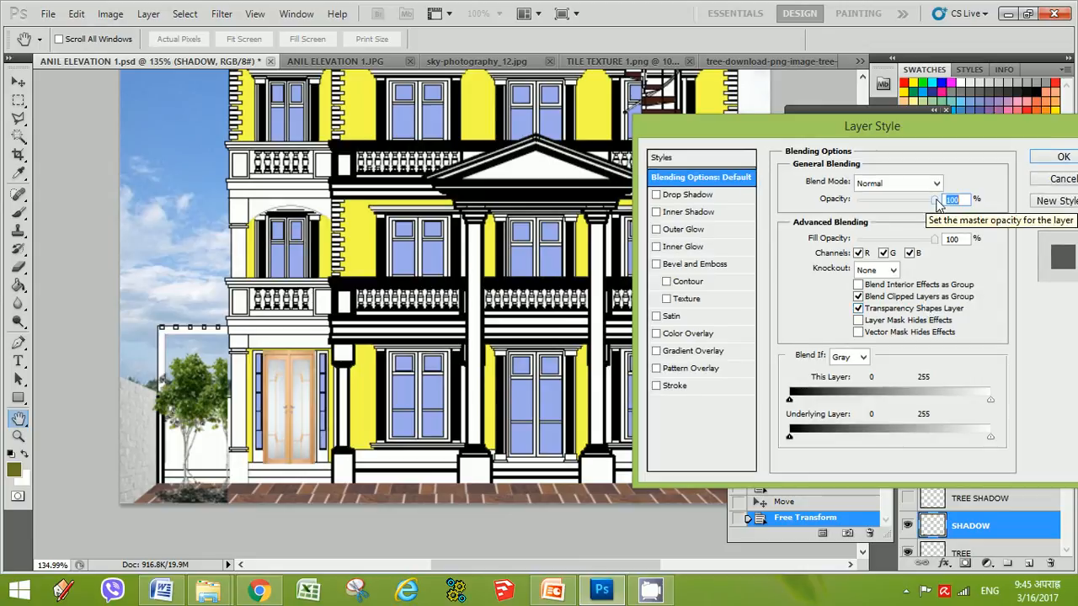
{"action": "left_click_drag", "start_coordinate": [937, 205], "coordinate": [905, 203]}
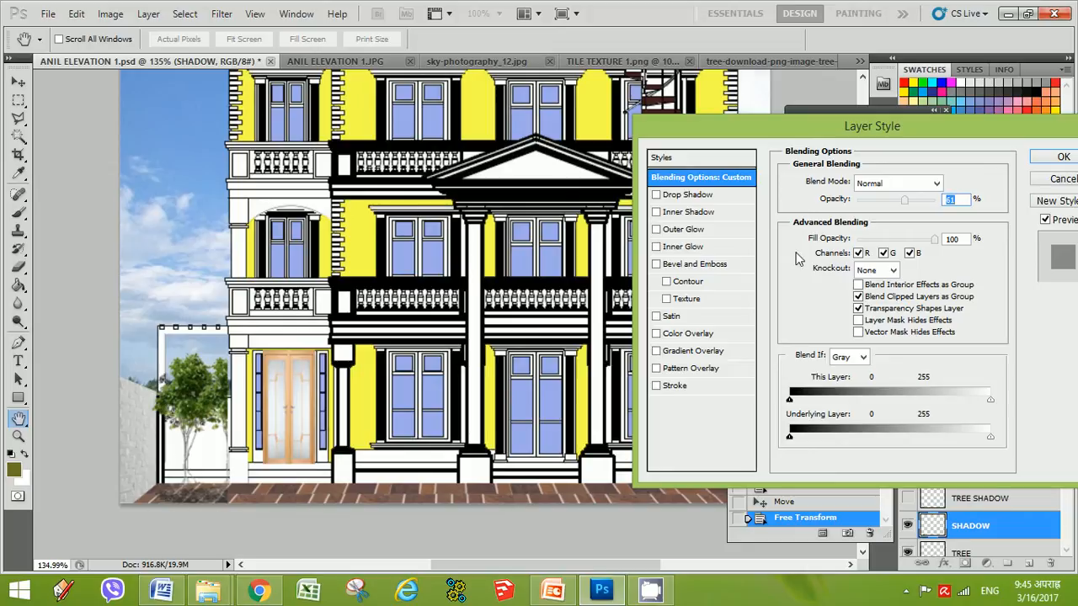
{"action": "left_click_drag", "start_coordinate": [904, 200], "coordinate": [916, 201]}
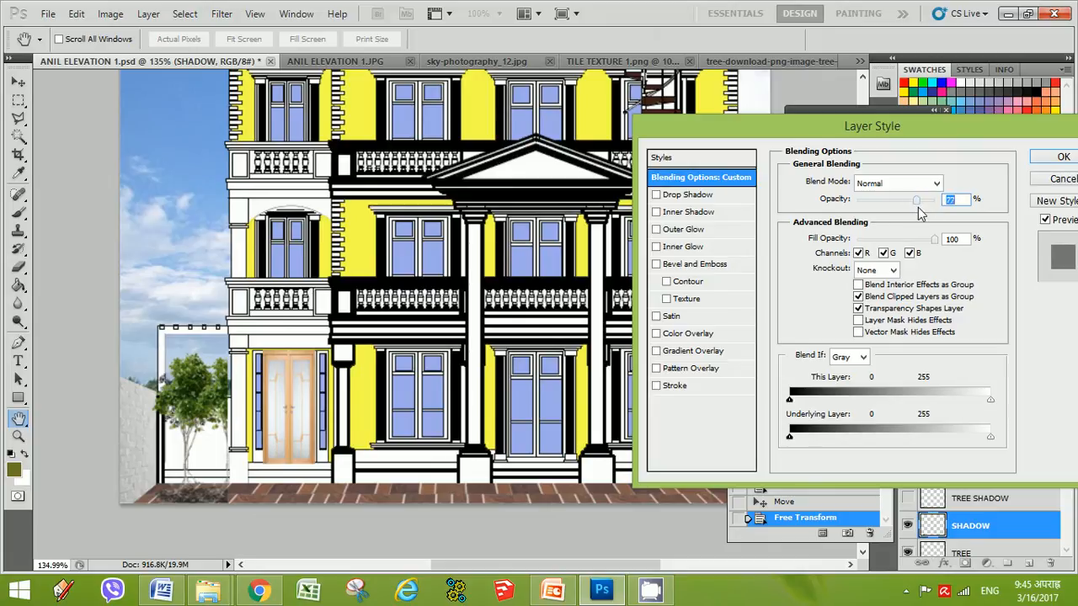
{"action": "left_click", "coordinate": [1073, 161]}
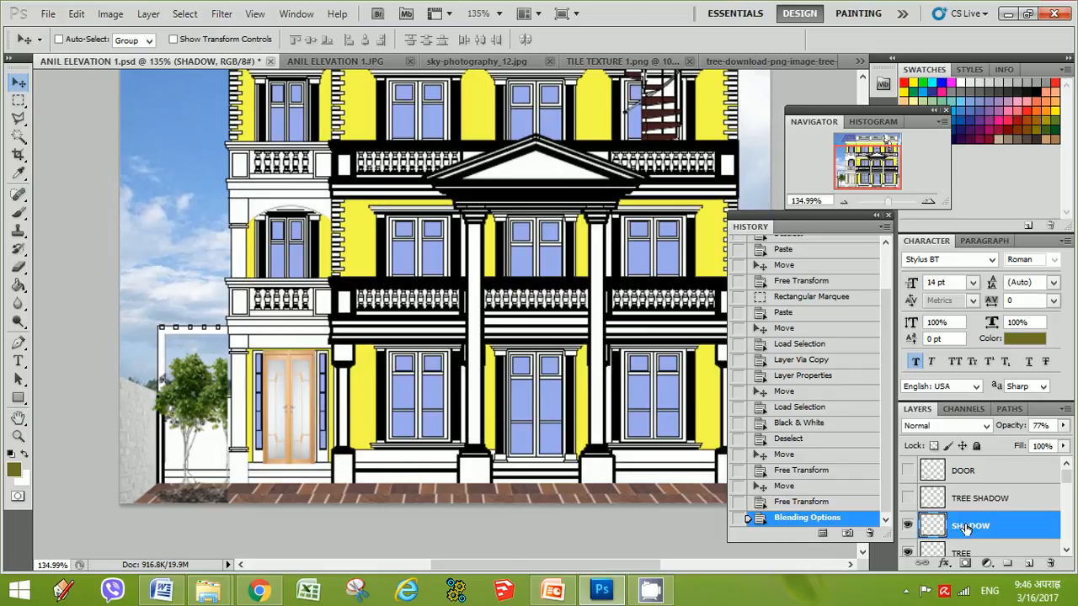
Apply a Perspective transform widening the shadow's bottom edge to about 114% width
{"action": "key", "text": "ctrl+t"}
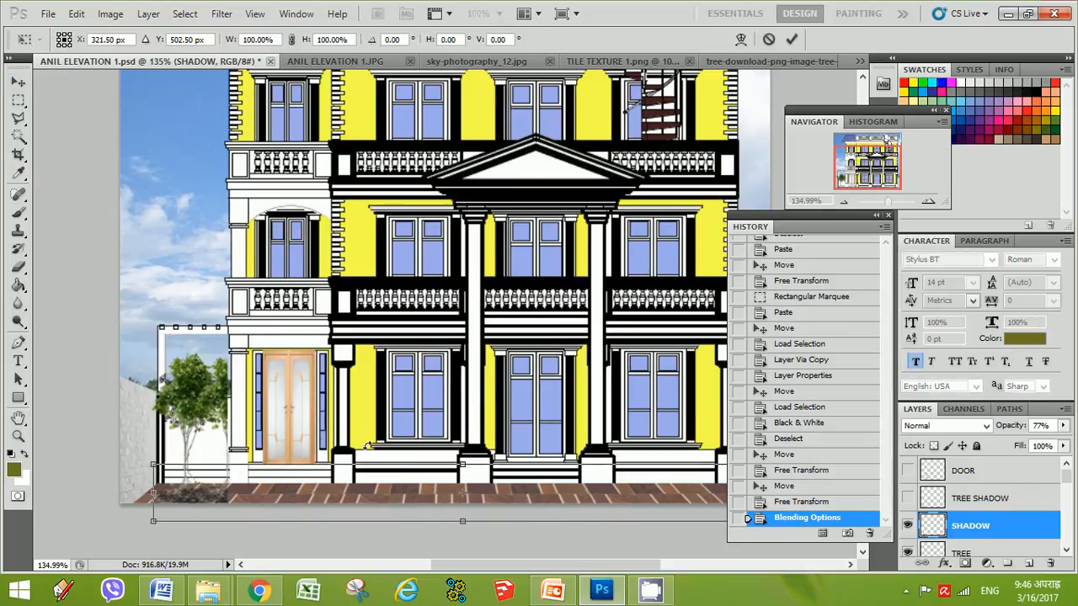
{"action": "right_click", "coordinate": [193, 491]}
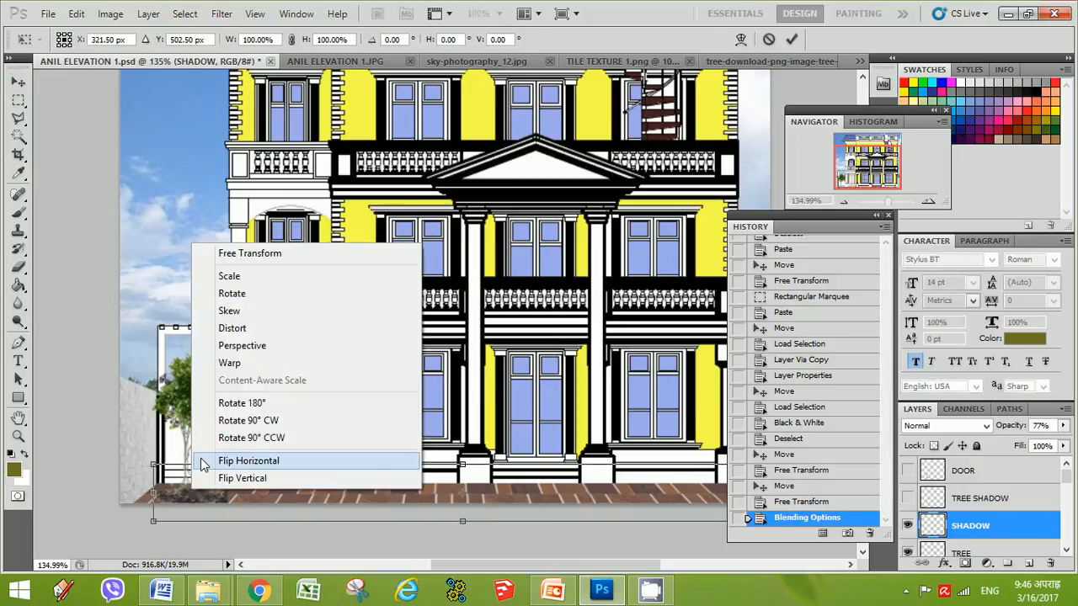
{"action": "left_click", "coordinate": [242, 345]}
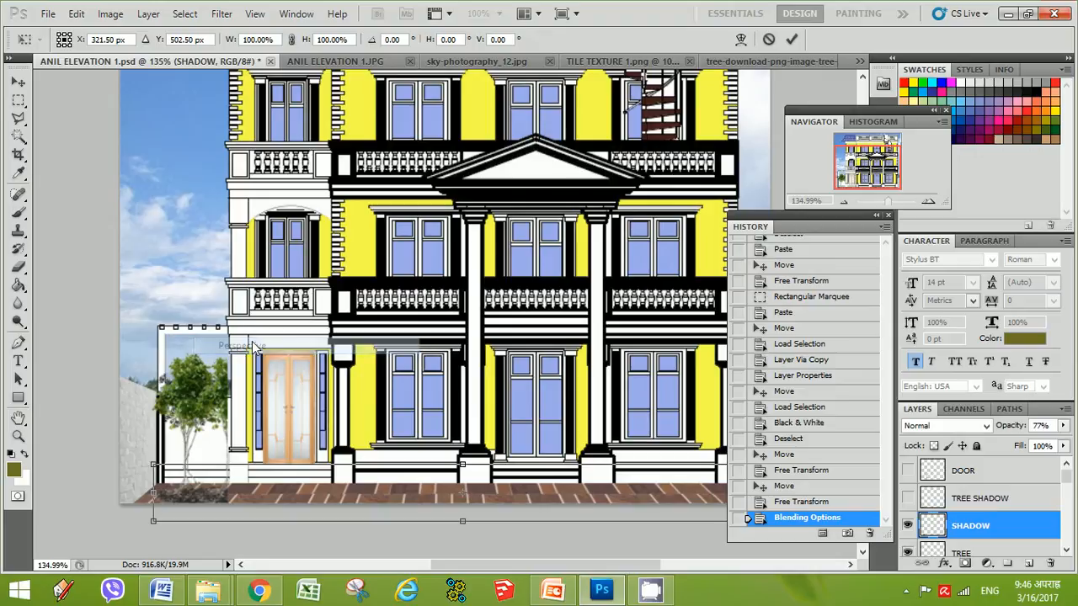
{"action": "left_click_drag", "start_coordinate": [153, 522], "coordinate": [97, 524]}
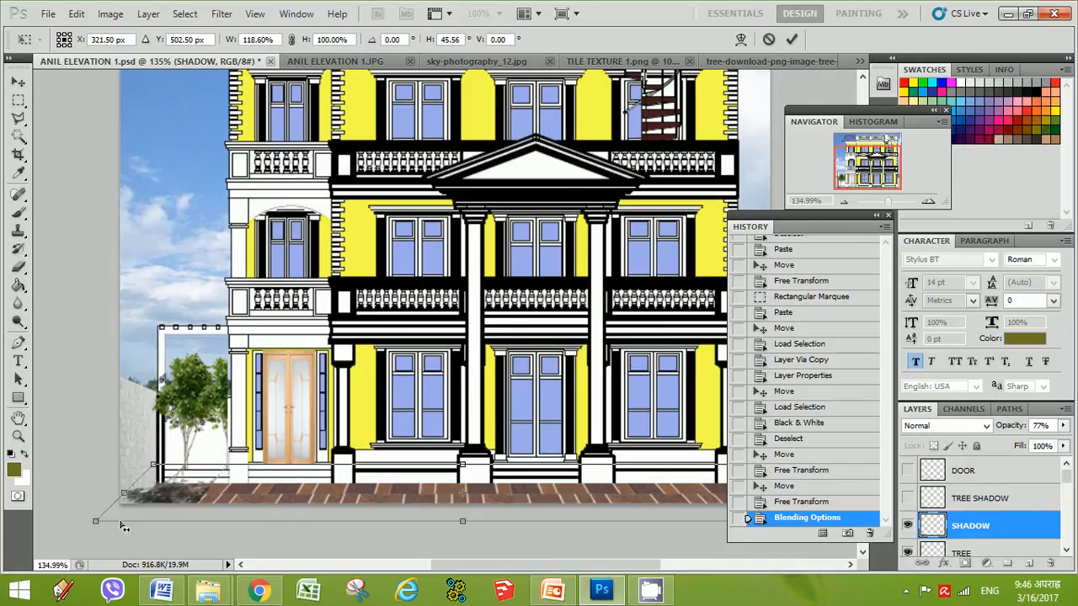
{"action": "mouse_move", "coordinate": [98, 522]}
{"action": "left_mouse_down"}
{"action": "mouse_move", "coordinate": [139, 527]}
{"action": "mouse_move", "coordinate": [94, 523]}
{"action": "mouse_move", "coordinate": [122, 523]}
{"action": "mouse_move", "coordinate": [110, 523]}
{"action": "left_mouse_up"}
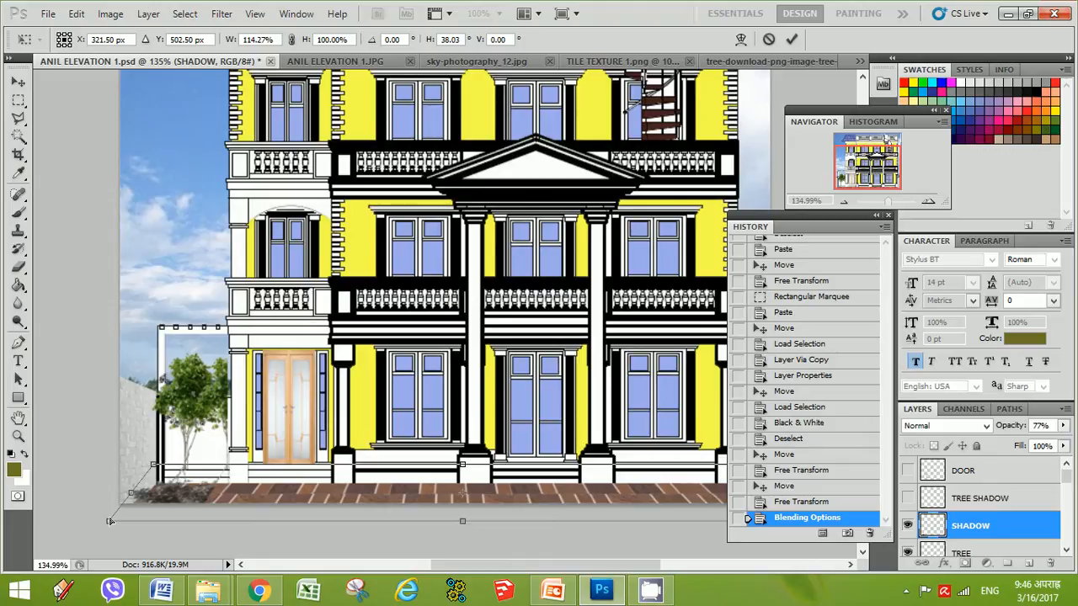
{"action": "key", "text": "Return"}
Hide the SHADOW layer and show the TREE SHADOW layer
{"action": "left_click", "coordinate": [18, 100]}
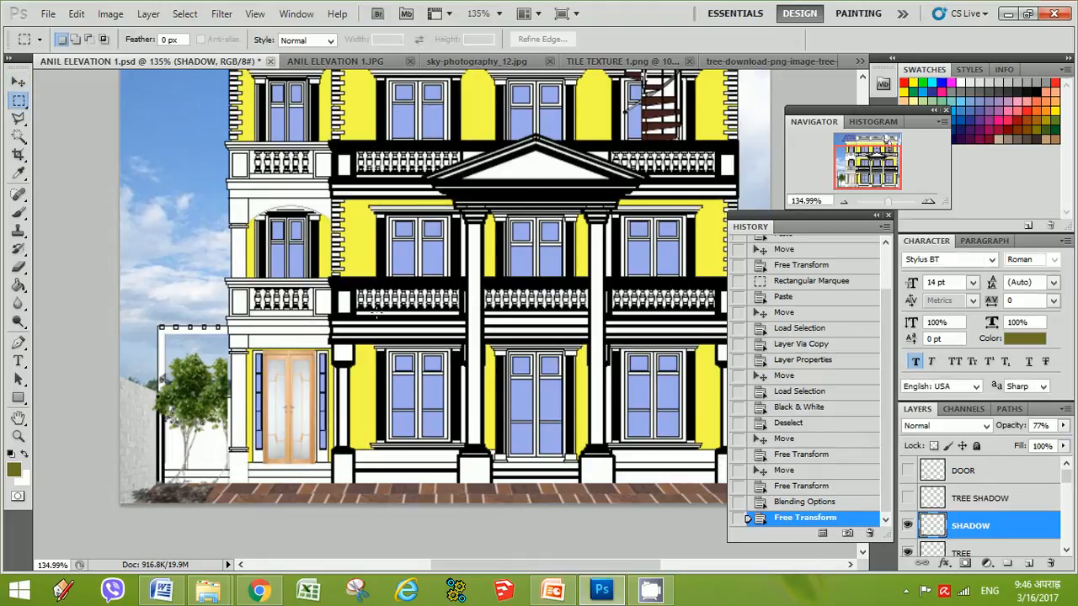
{"action": "left_click", "coordinate": [907, 526]}
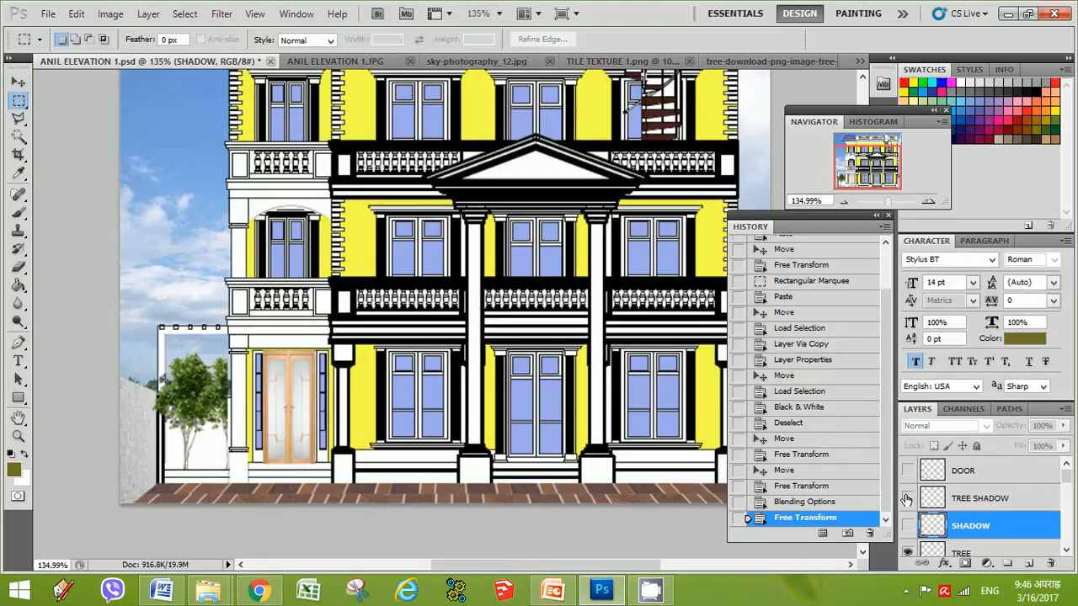
{"action": "left_click", "coordinate": [907, 498]}
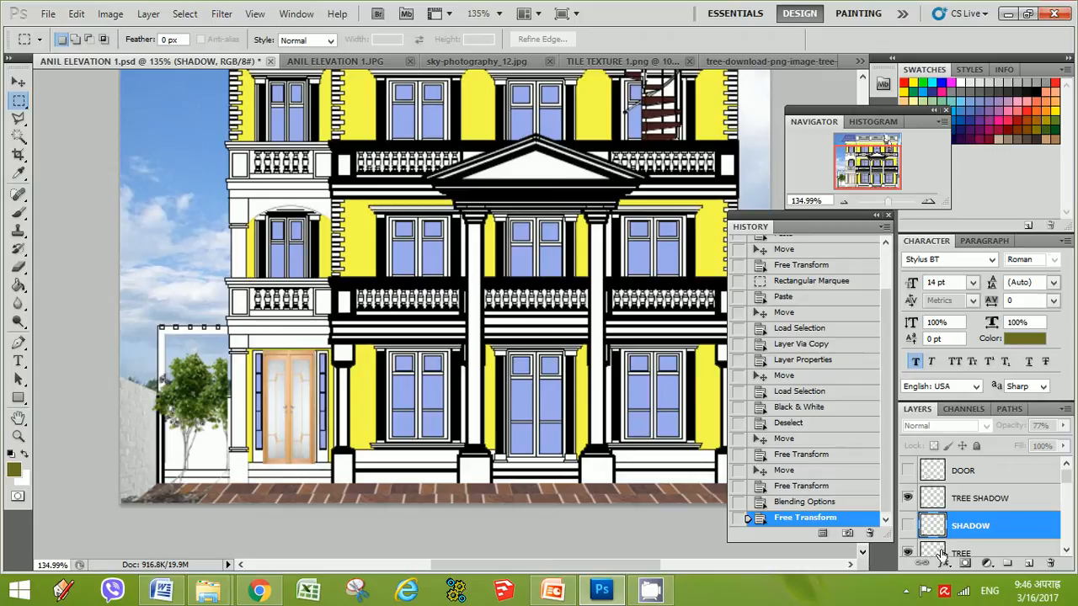
{"action": "left_click", "coordinate": [843, 201]}
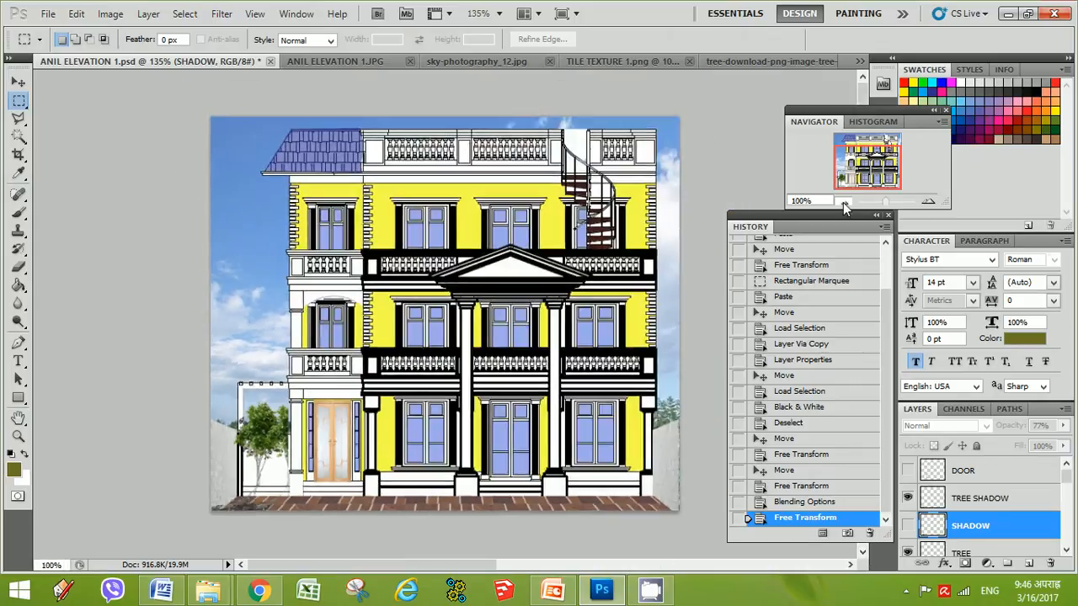
{"action": "left_click", "coordinate": [843, 202]}
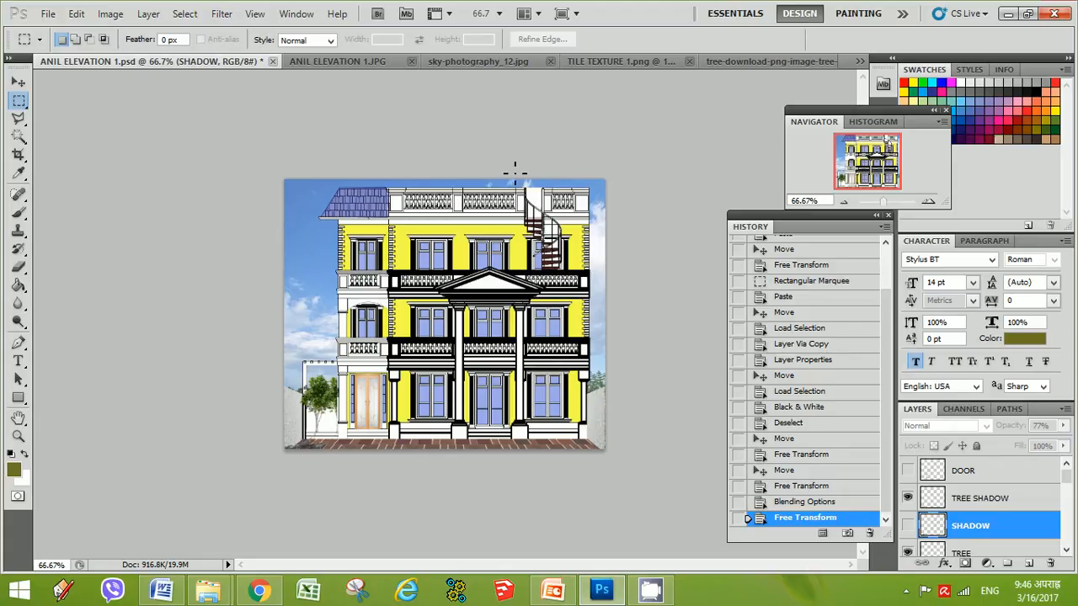
Open the People_Vol_04_samples image from the DOWLOADED PS PICS folder
{"action": "left_click", "coordinate": [49, 14]}
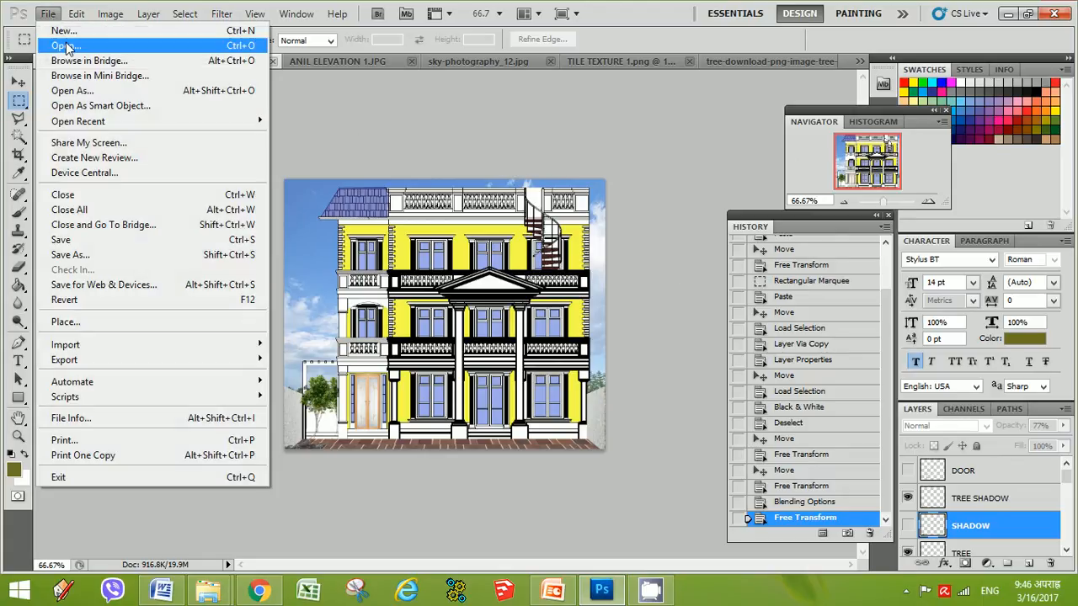
{"action": "left_click", "coordinate": [67, 45]}
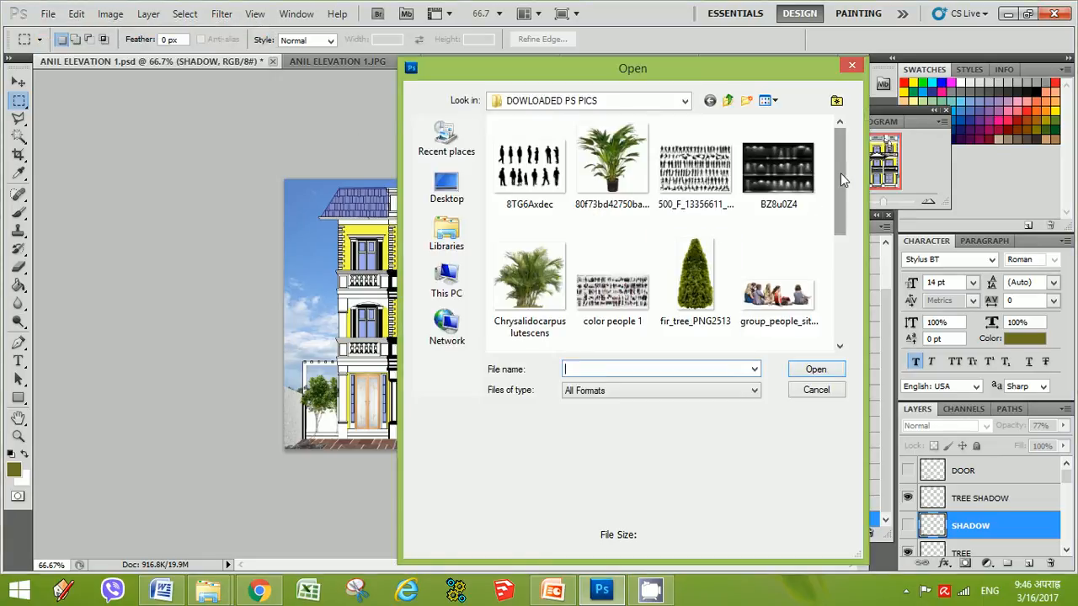
{"action": "left_click_drag", "start_coordinate": [841, 173], "coordinate": [840, 141]}
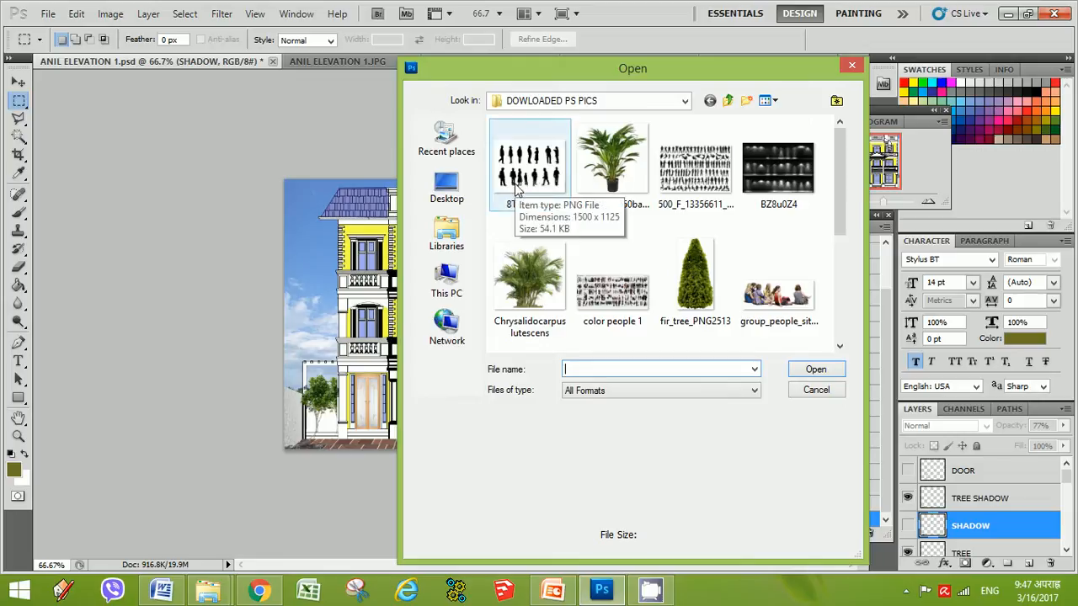
{"action": "left_click_drag", "start_coordinate": [840, 221], "coordinate": [840, 310]}
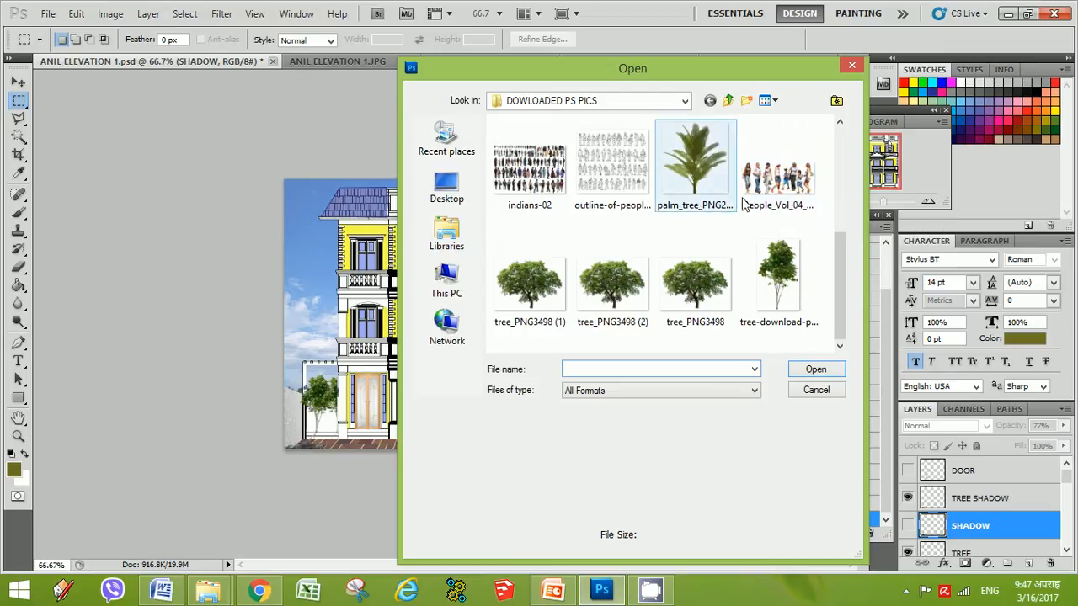
{"action": "double_click", "coordinate": [790, 199]}
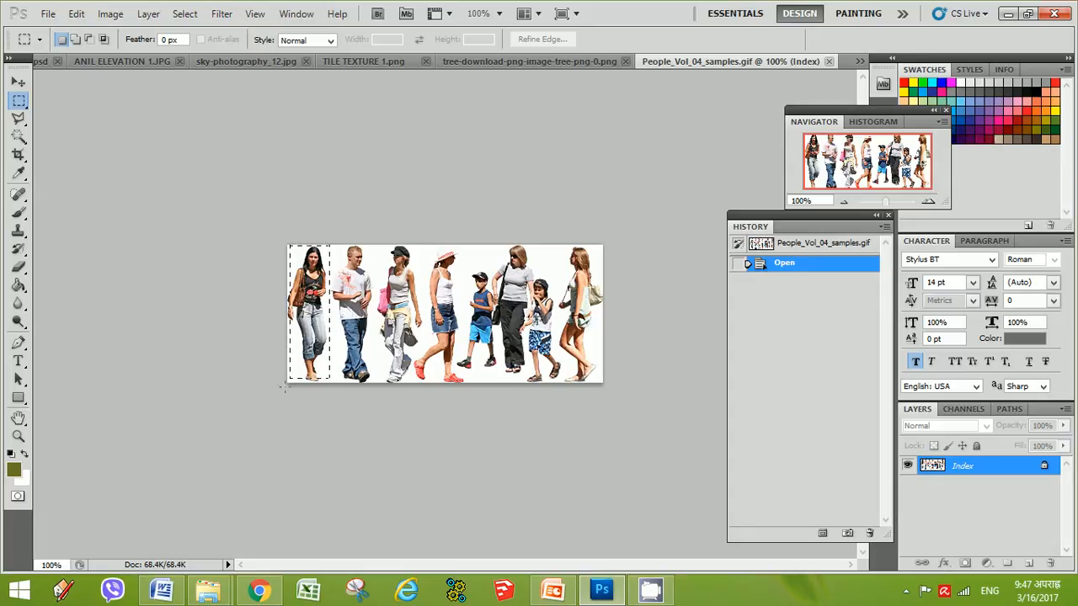
Select the first woman in the people image and paste her into the ANIL ELEVATION 1.psd composite
{"action": "left_click_drag", "start_coordinate": [284, 387], "coordinate": [272, 438]}
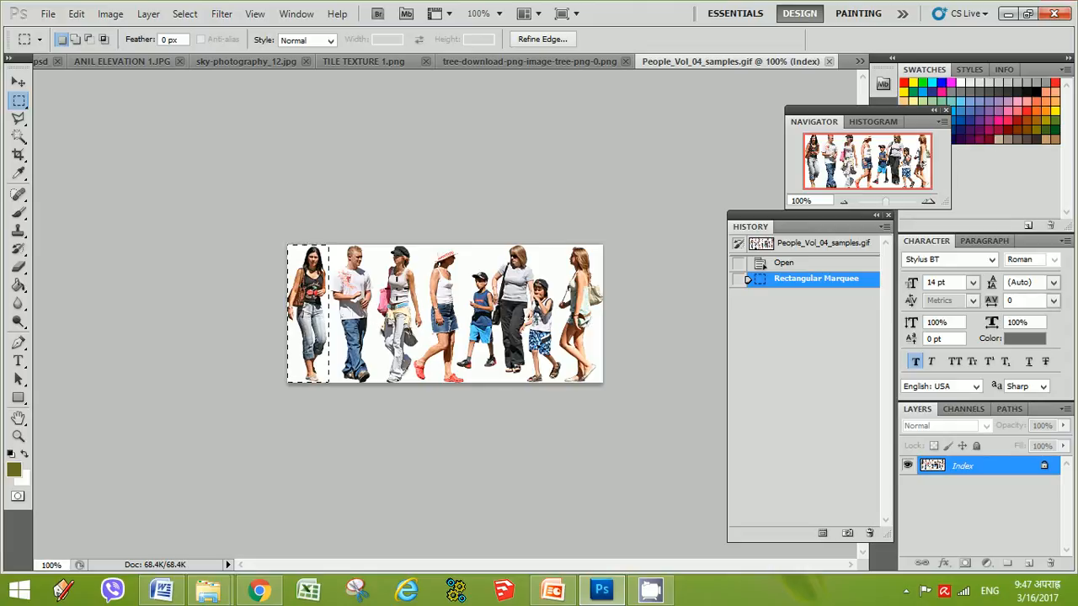
{"action": "left_click", "coordinate": [116, 61]}
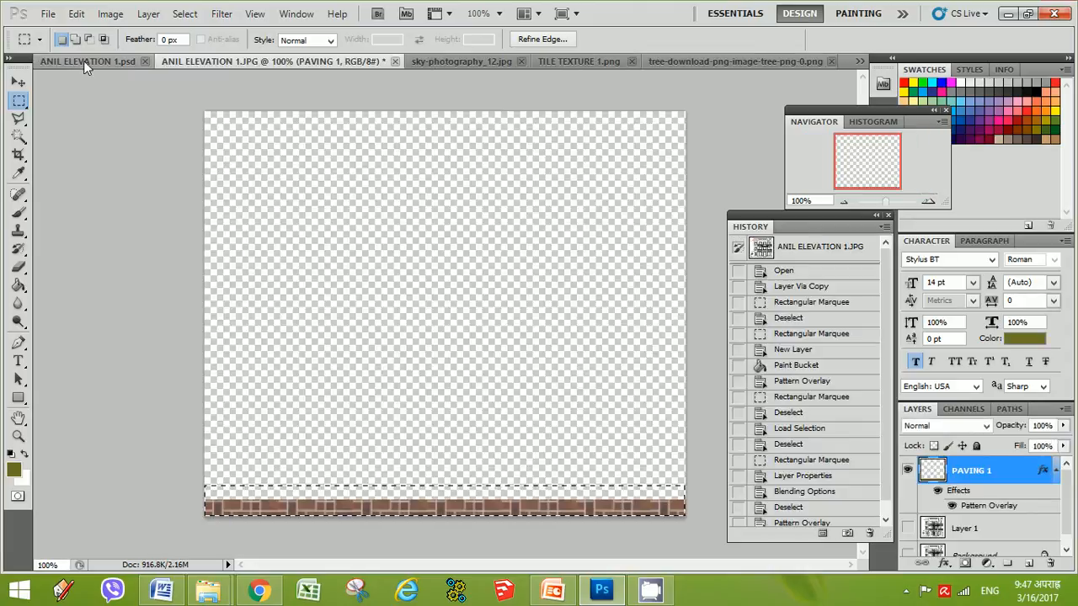
{"action": "left_click", "coordinate": [83, 61]}
{"action": "left_click", "coordinate": [18, 81]}
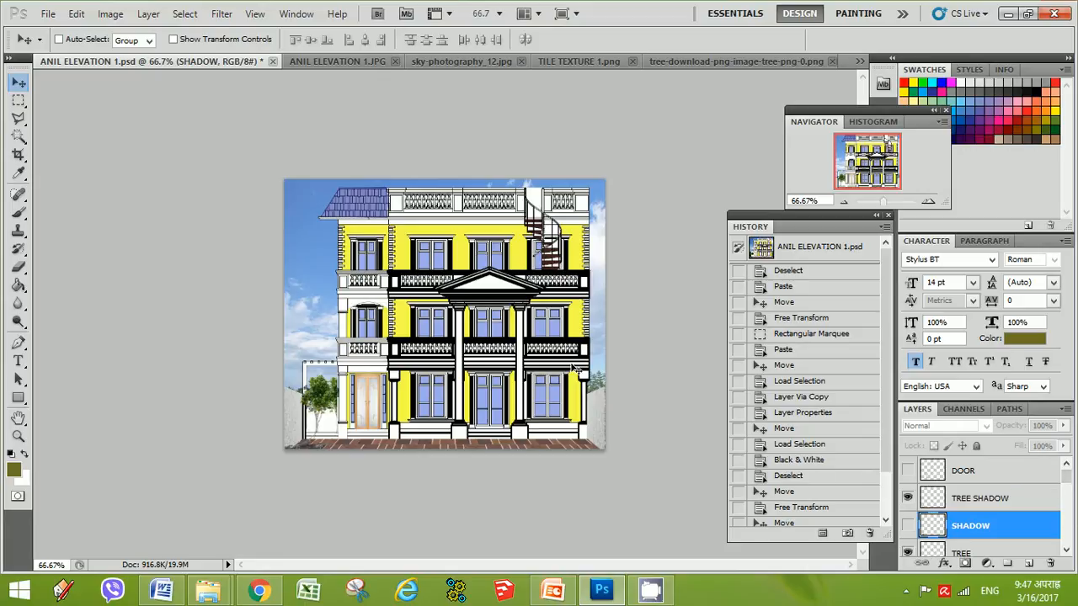
{"action": "key", "text": "ctrl+v"}
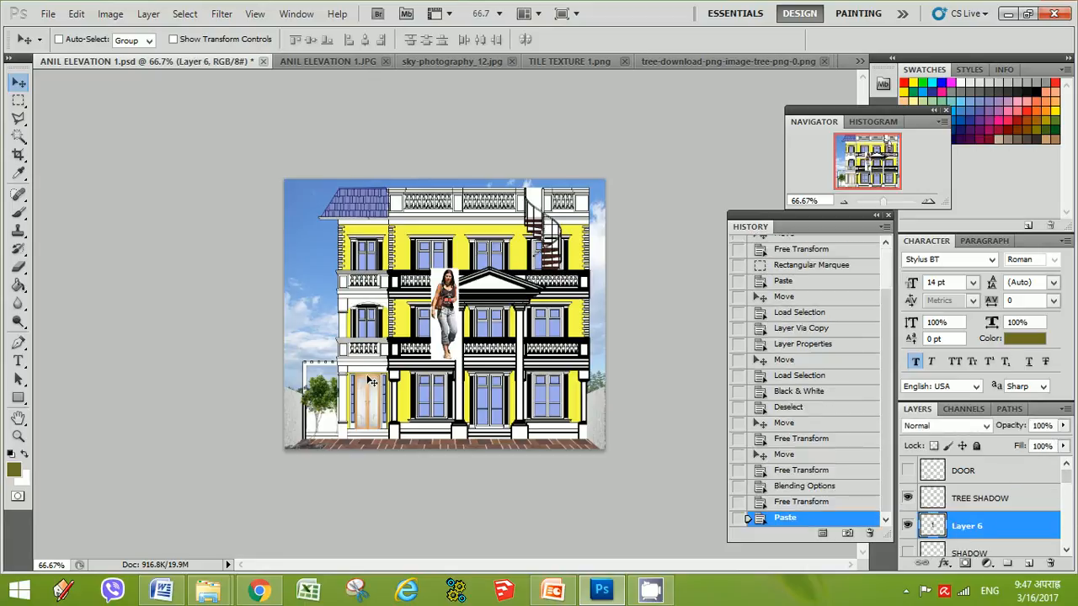
Move the pasted woman onto the paving in front of the building and scale her to about 65%
{"action": "left_click_drag", "start_coordinate": [451, 320], "coordinate": [416, 404]}
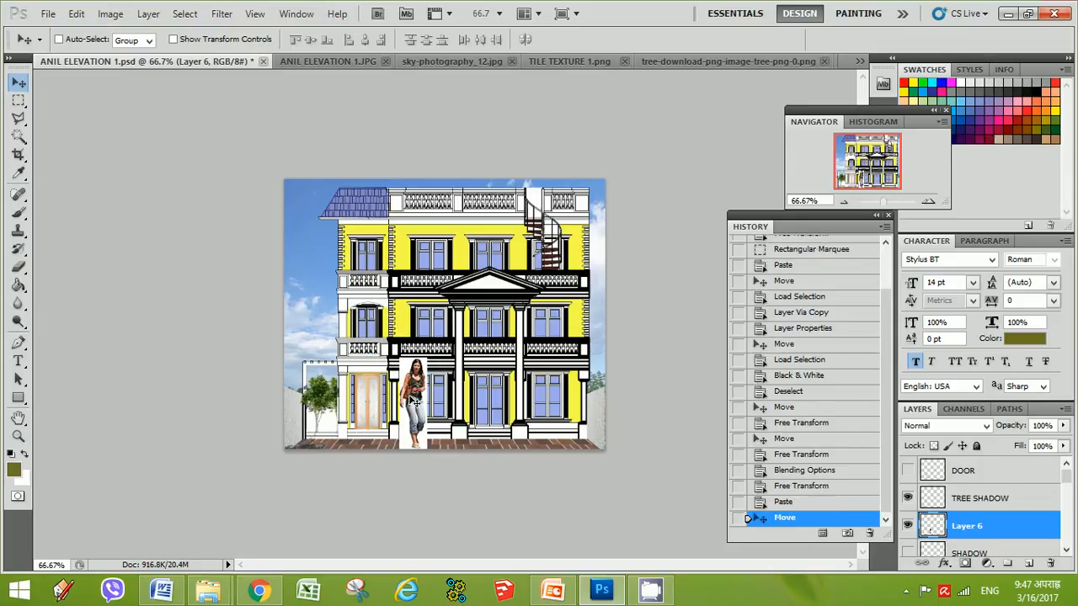
{"action": "key", "text": "ctrl+t"}
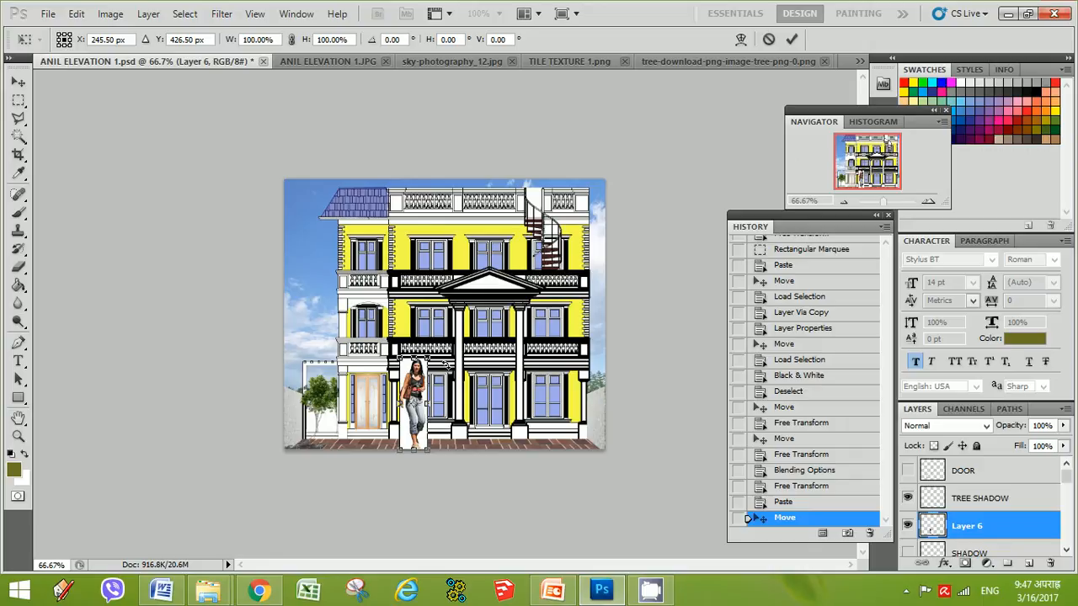
{"action": "left_click_drag", "start_coordinate": [427, 358], "coordinate": [407, 404]}
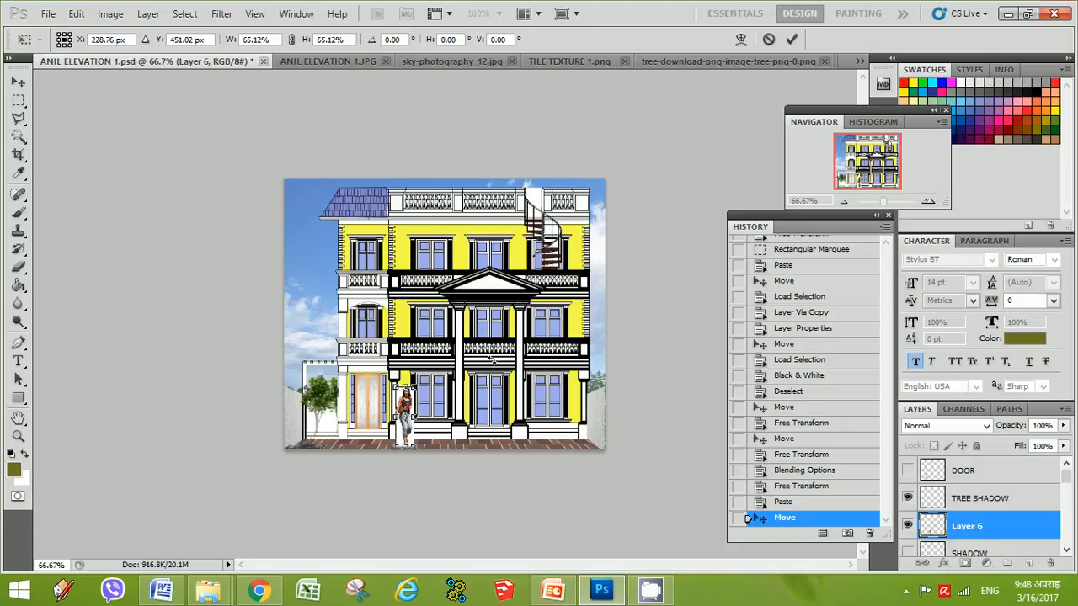
{"action": "mouse_move", "coordinate": [408, 406]}
{"action": "left_mouse_down"}
{"action": "mouse_move", "coordinate": [371, 389]}
{"action": "mouse_move", "coordinate": [422, 409]}
{"action": "mouse_move", "coordinate": [406, 403]}
{"action": "left_mouse_up"}
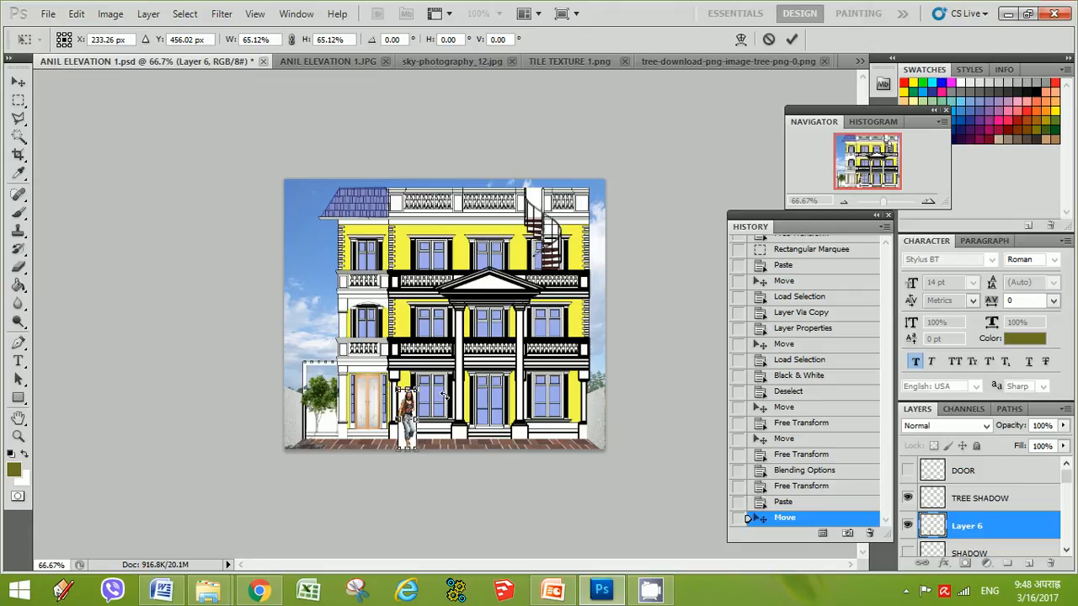
{"action": "key", "text": "Up"}
{"action": "key", "text": "Up"}
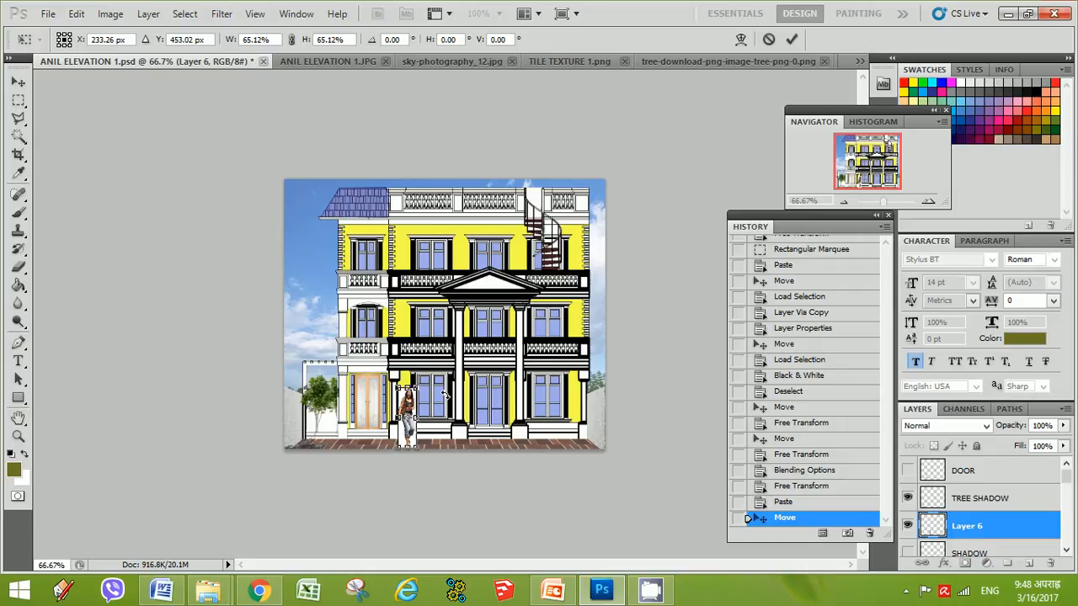
{"action": "key", "text": "Return"}
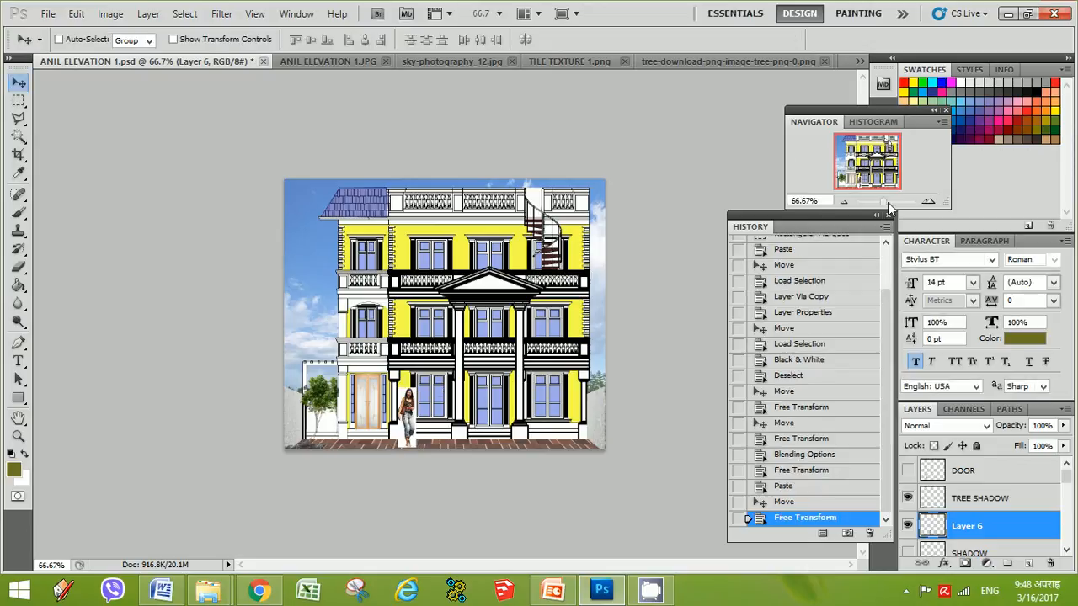
Delete the white background around the woman using Magic Wand and Lasso selections, then deselect
{"action": "left_click_drag", "start_coordinate": [883, 201], "coordinate": [896, 205]}
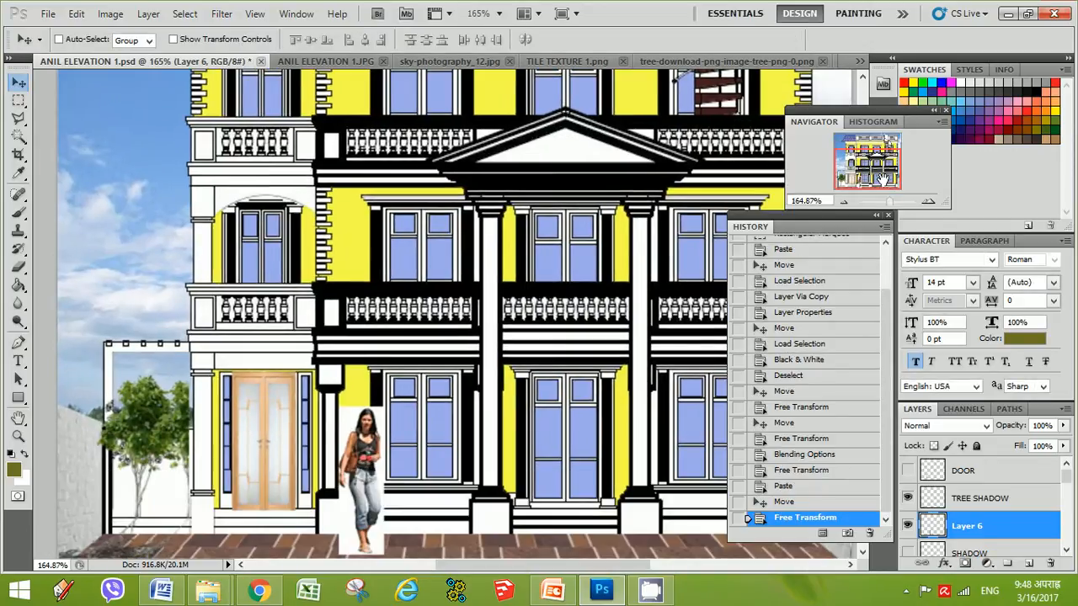
{"action": "left_click", "coordinate": [18, 135]}
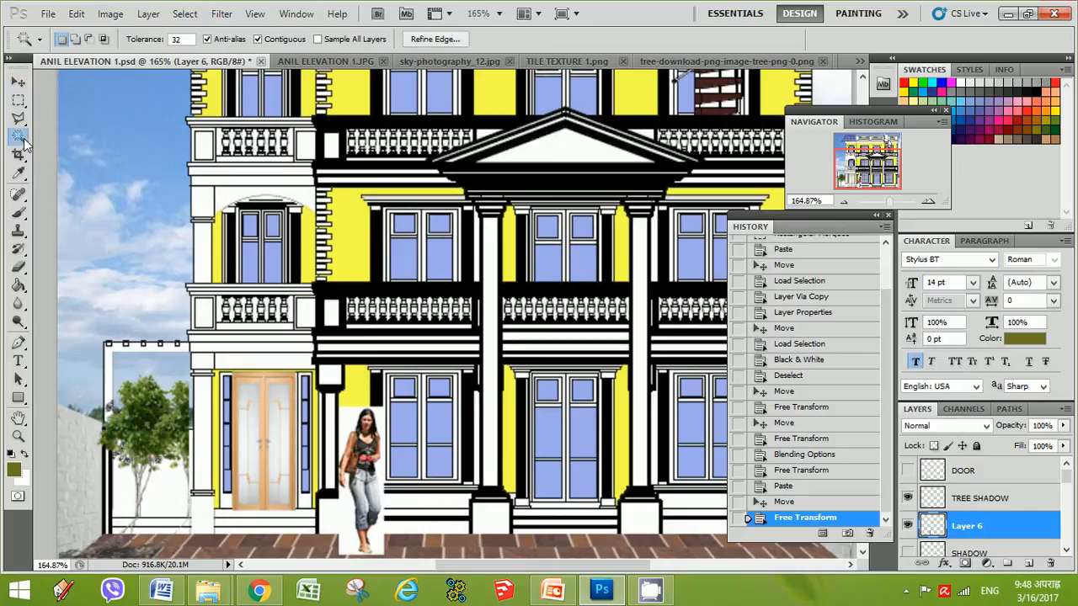
{"action": "left_click", "coordinate": [379, 428]}
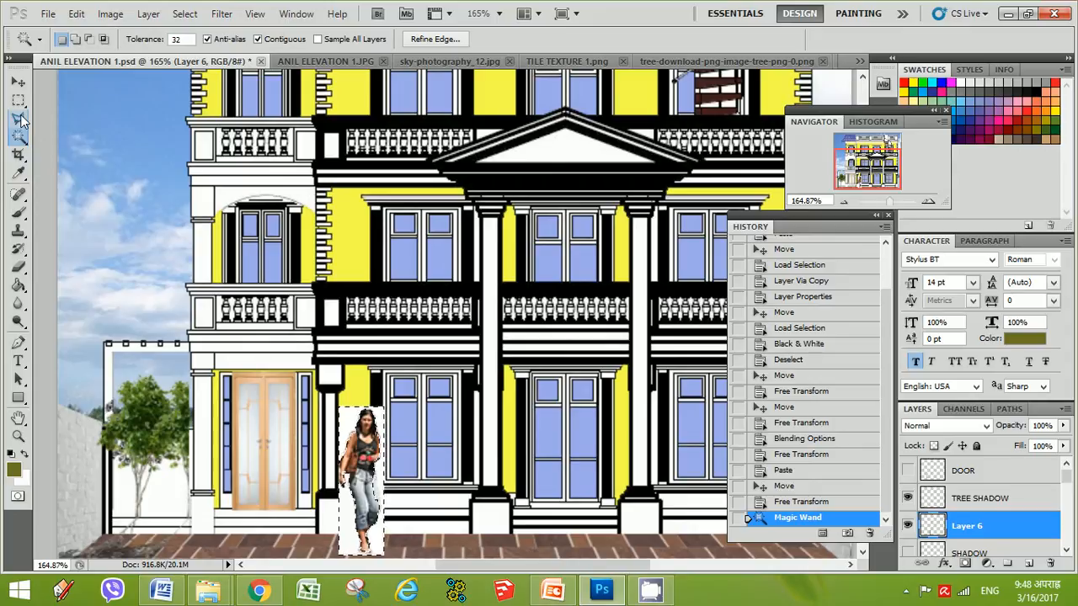
{"action": "left_click_drag", "start_coordinate": [22, 121], "coordinate": [57, 119]}
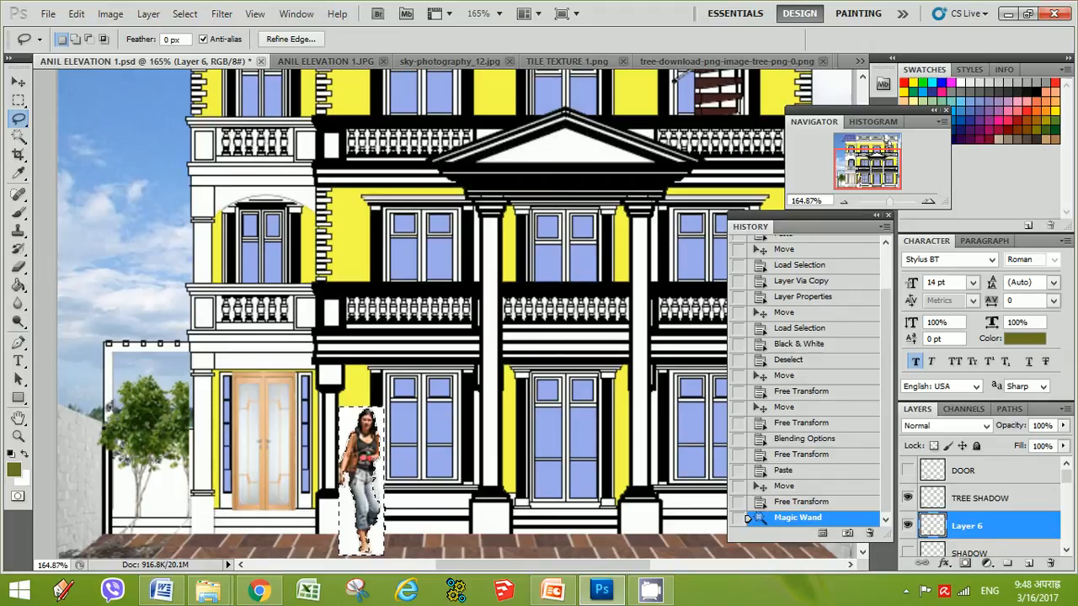
{"action": "key", "text": "alt"}
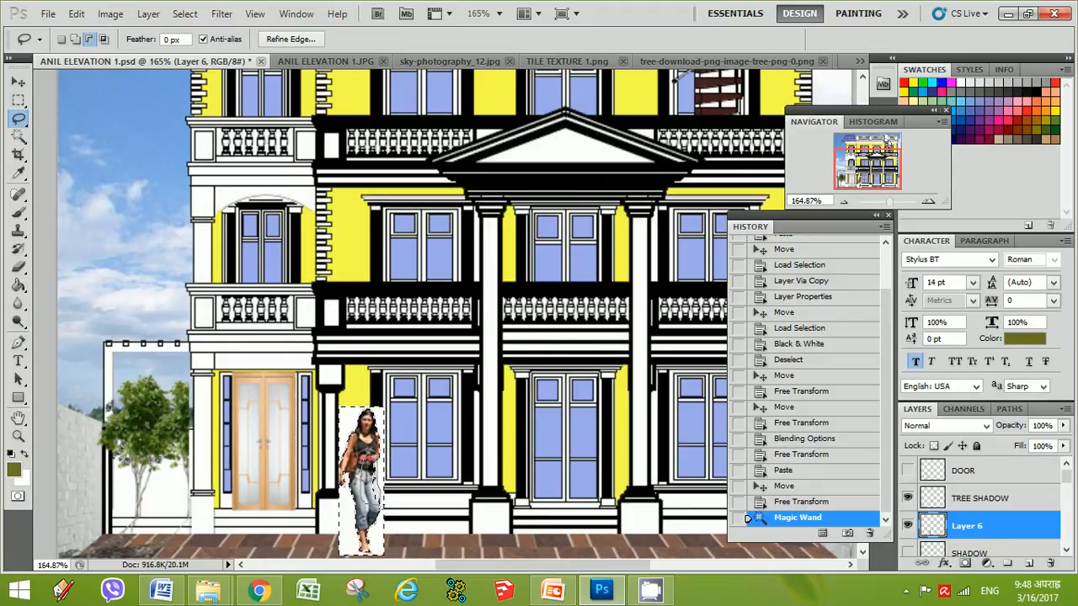
{"action": "left_click_drag", "start_coordinate": [384, 506], "coordinate": [383, 501]}
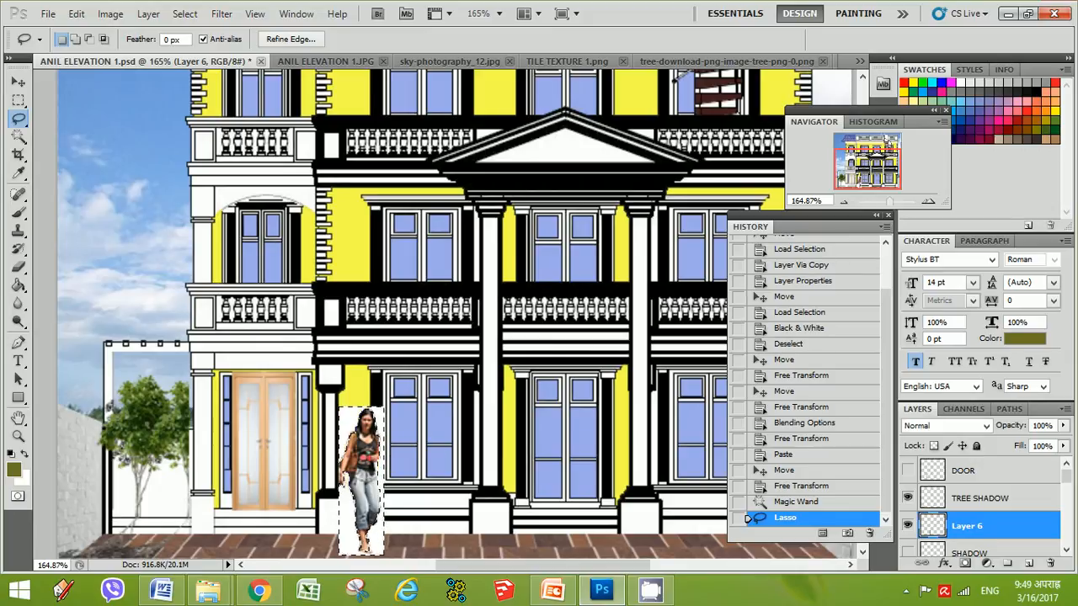
{"action": "key", "text": "Delete"}
{"action": "left_click", "coordinate": [18, 100]}
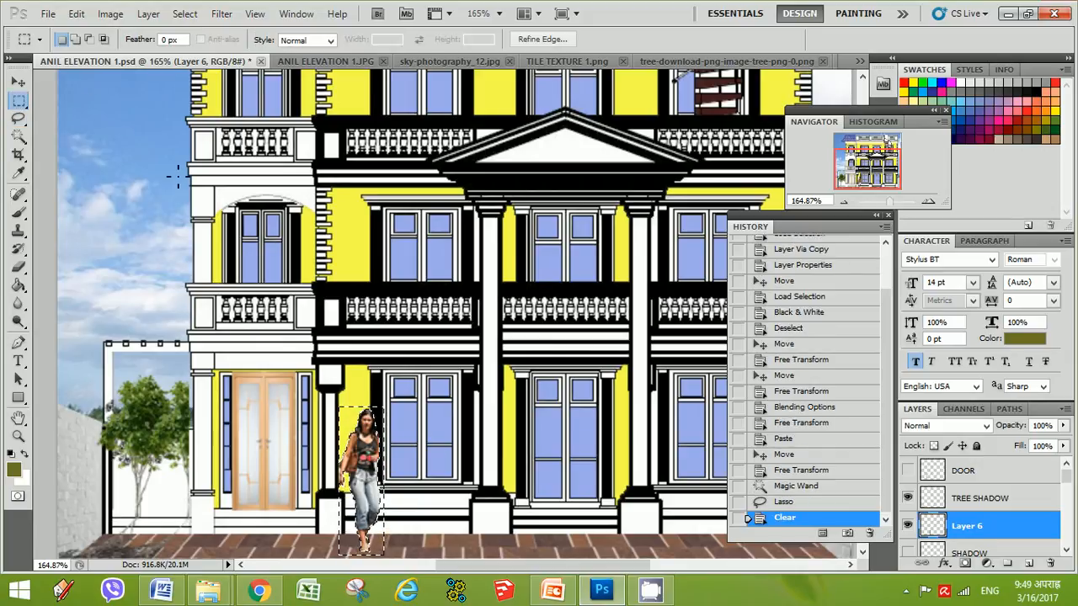
{"action": "key", "text": "ctrl+d"}
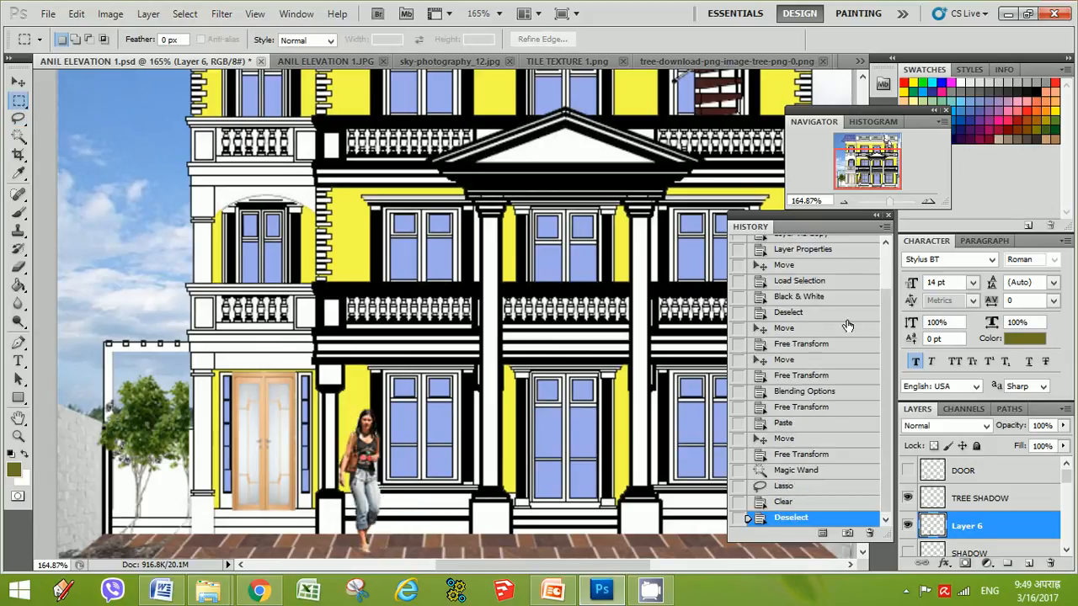
Rename the woman's layer as GIRL
{"action": "left_click", "coordinate": [846, 202]}
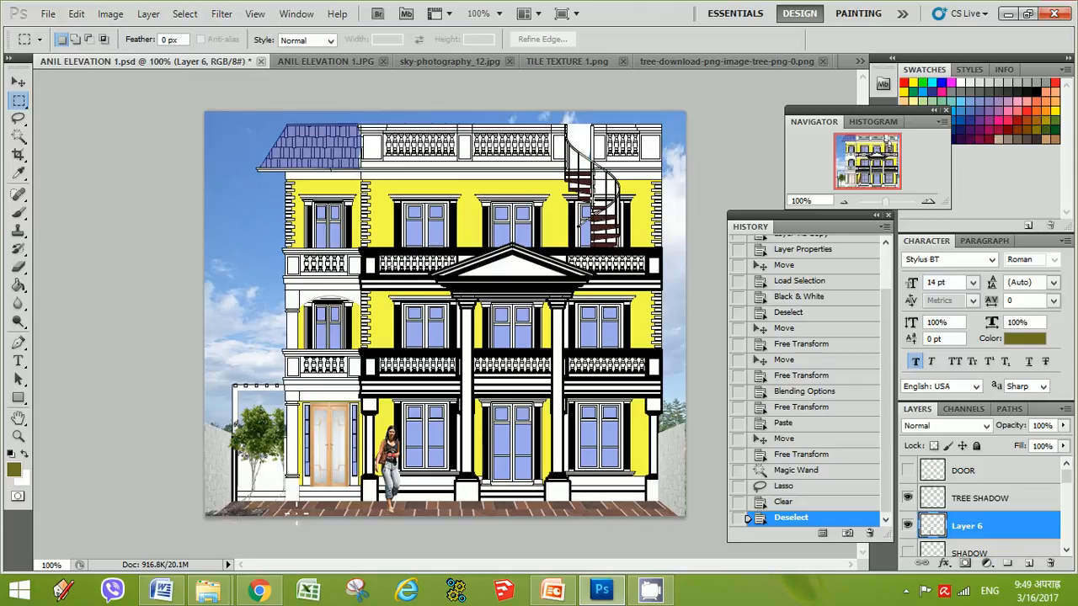
{"action": "double_click", "coordinate": [959, 527]}
{"action": "type", "text": "GIRL"}
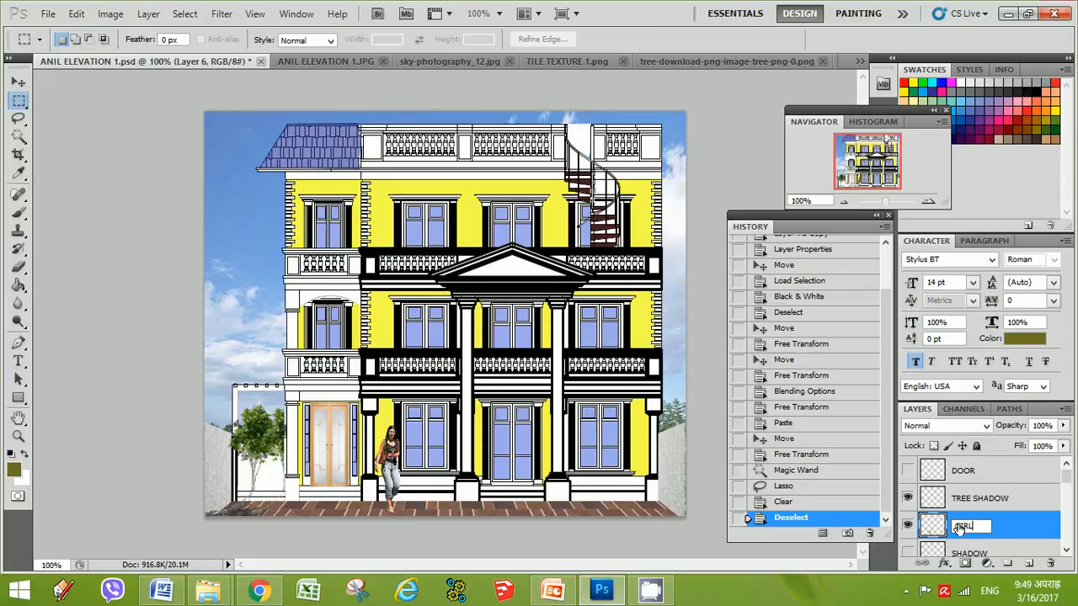
{"action": "key", "text": "Return"}
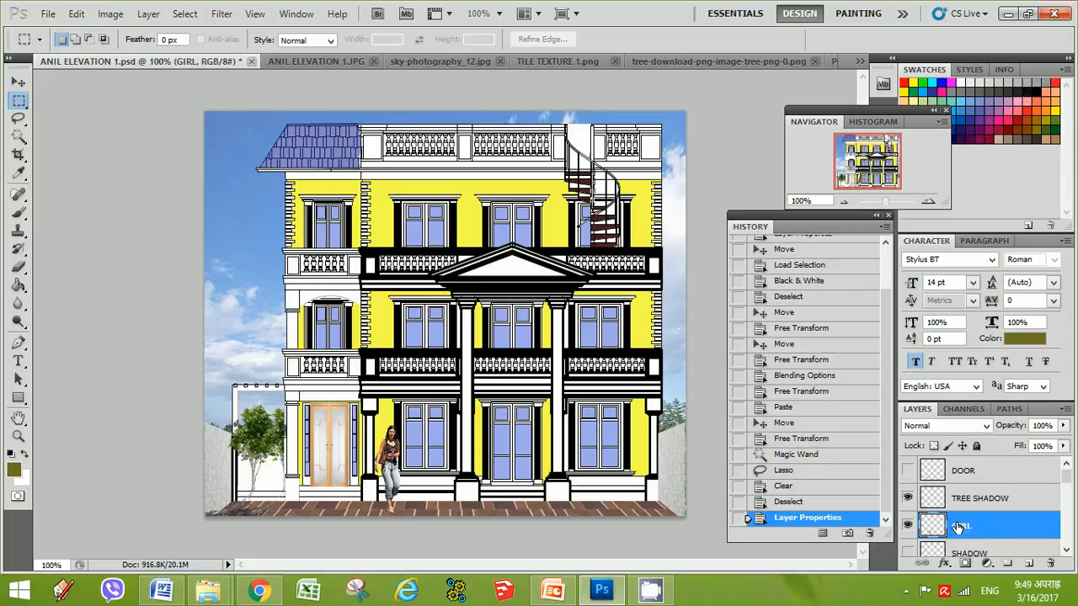
Duplicate the GIRL layer and turn the copy's pixels black and white with the default Black and White settings
{"action": "key", "text": "ctrl+j"}
{"action": "right_click", "coordinate": [935, 529]}
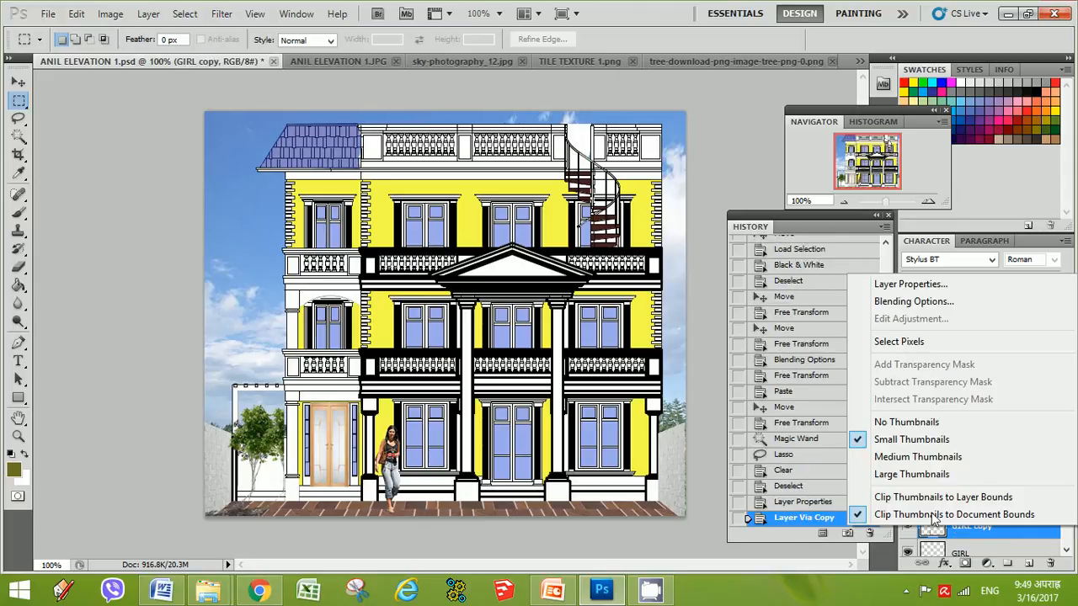
{"action": "left_click", "coordinate": [899, 341]}
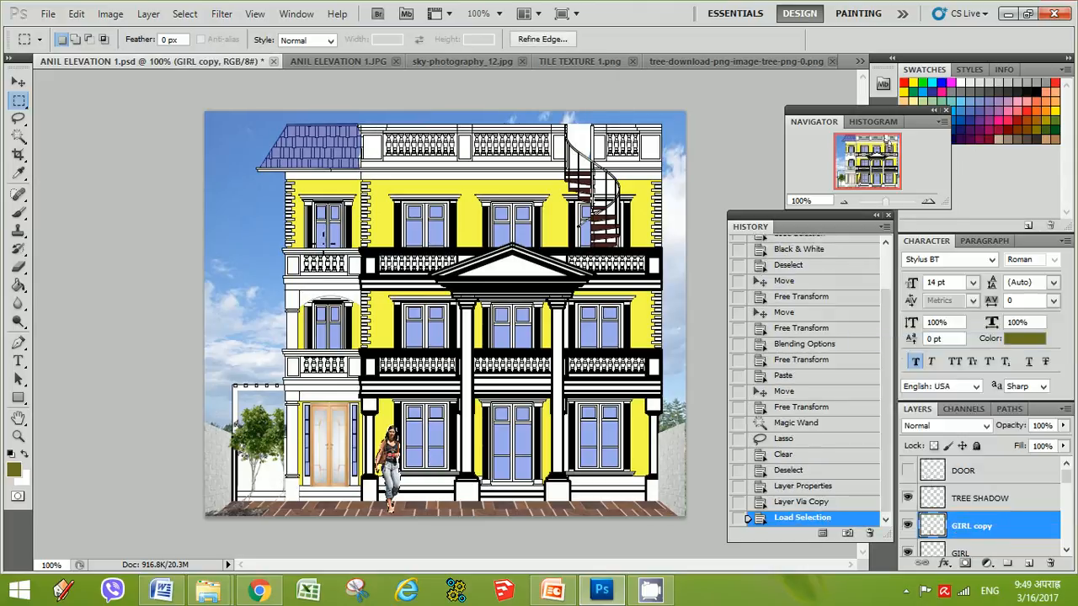
{"action": "left_click", "coordinate": [111, 14]}
{"action": "mouse_move", "coordinate": [245, 53]}
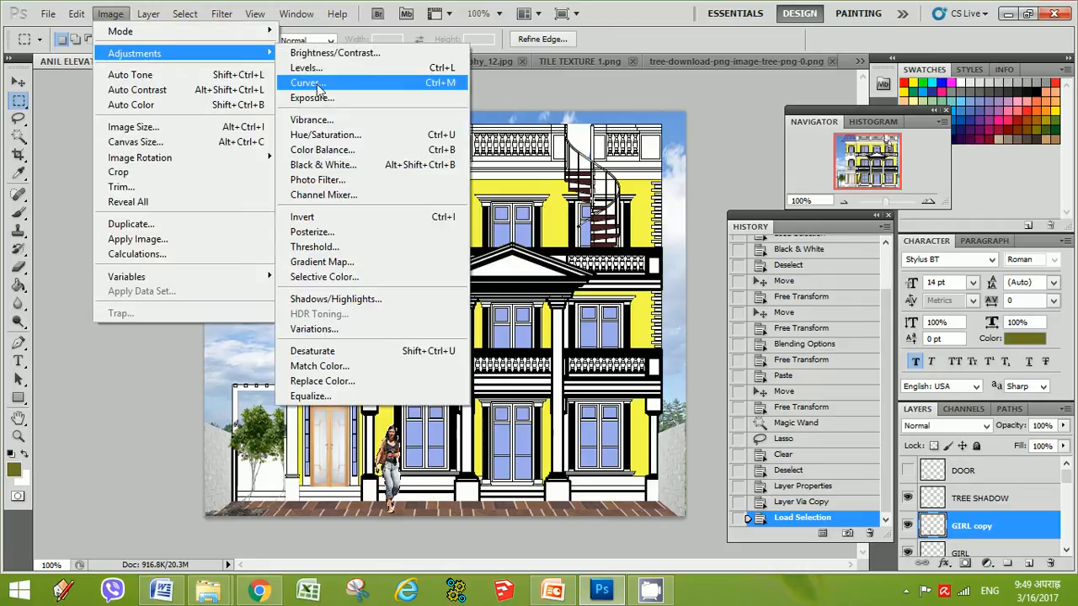
{"action": "left_click", "coordinate": [327, 165]}
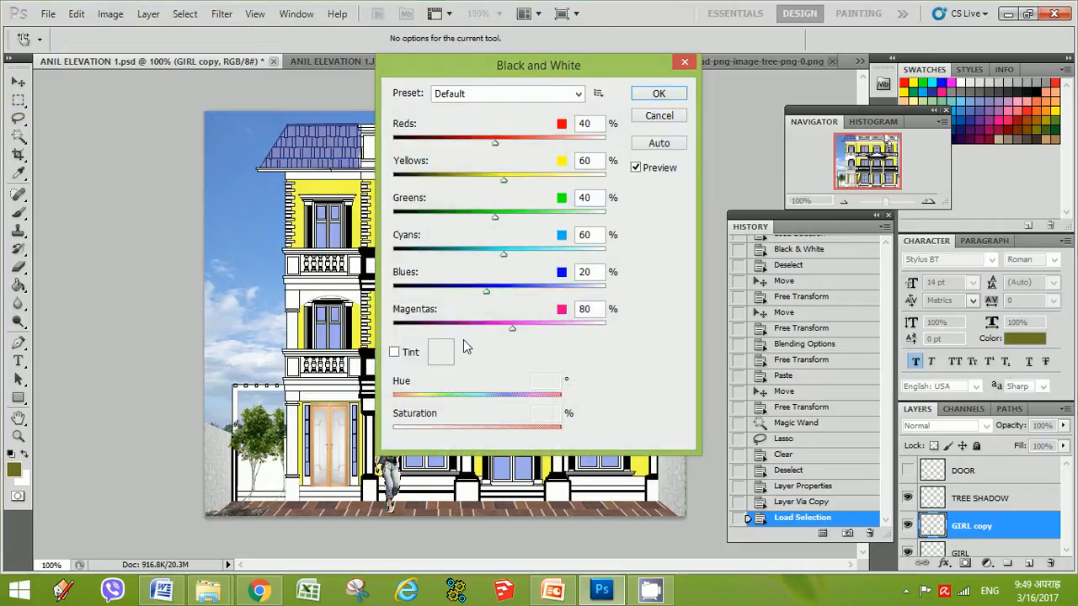
{"action": "left_click", "coordinate": [658, 96]}
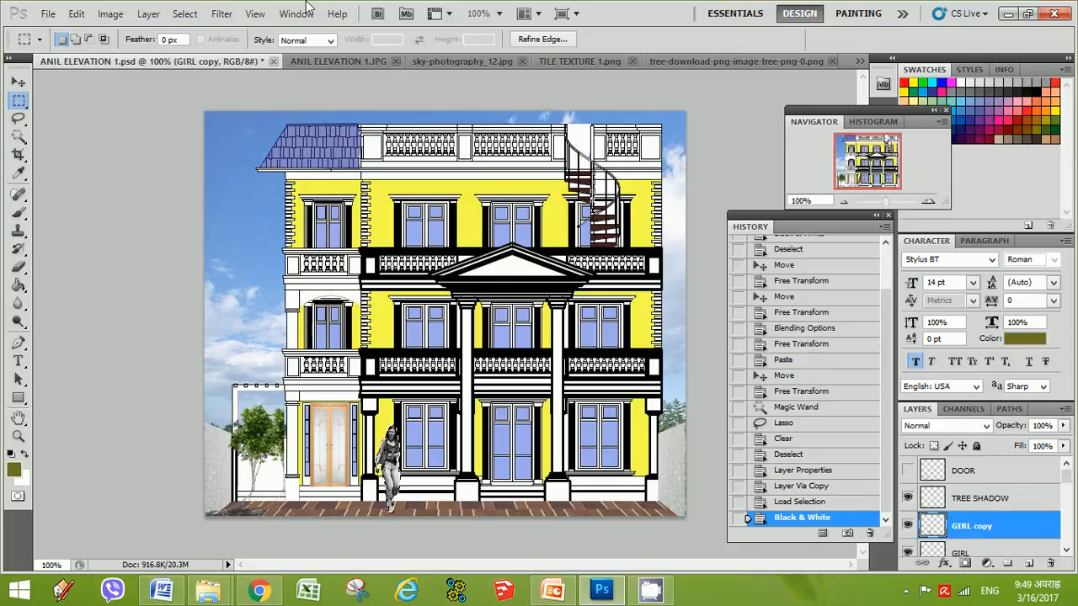
Flip the GIRL copy vertically below the woman's feet and squash its height to about 41% as her shadow
{"action": "key", "text": "ctrl+t"}
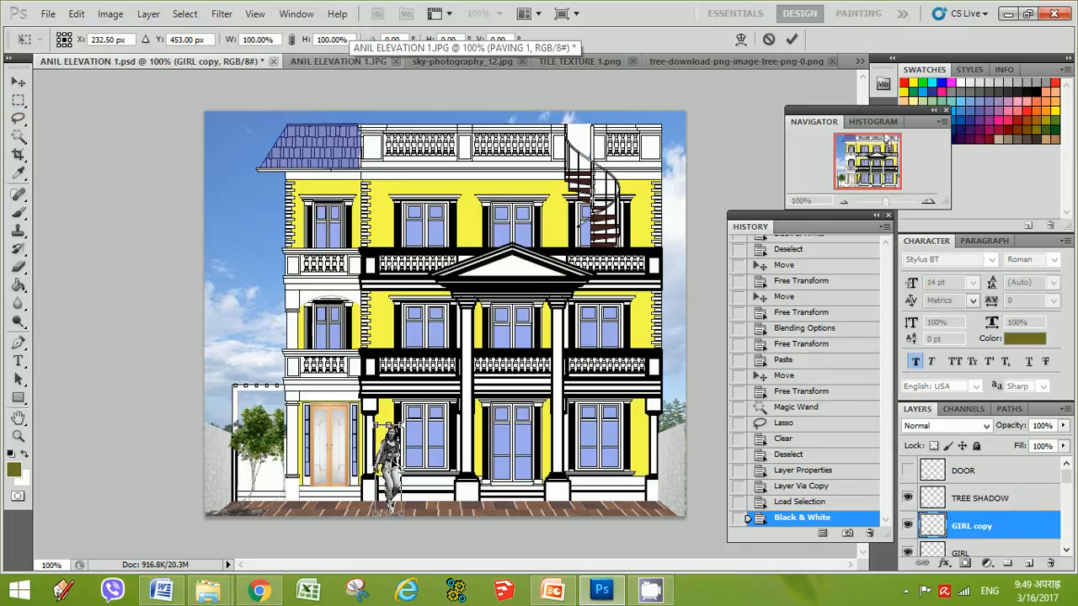
{"action": "right_click", "coordinate": [391, 455]}
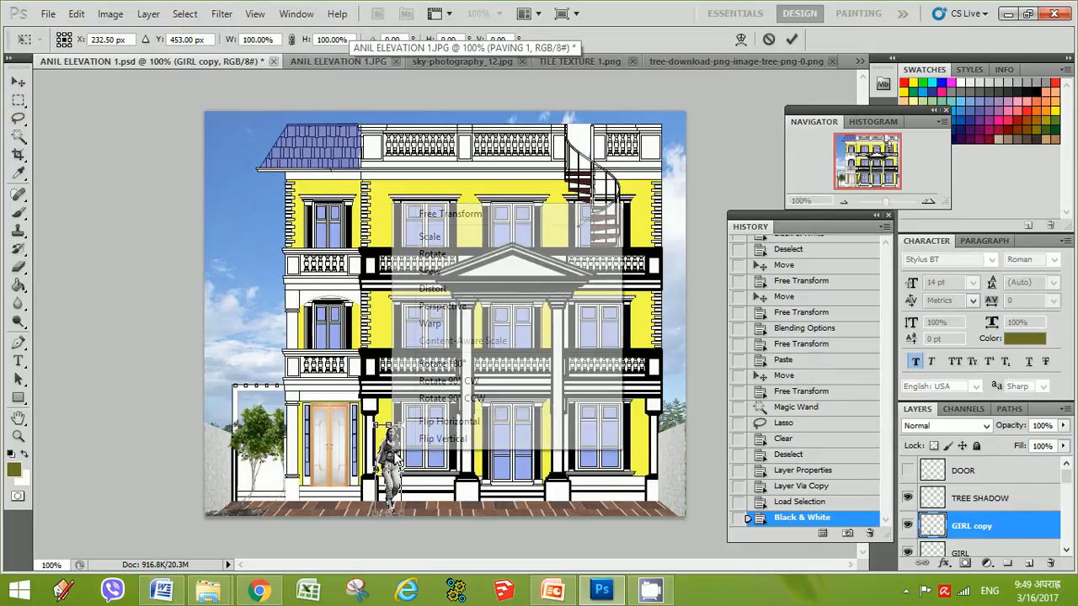
{"action": "left_click", "coordinate": [443, 439]}
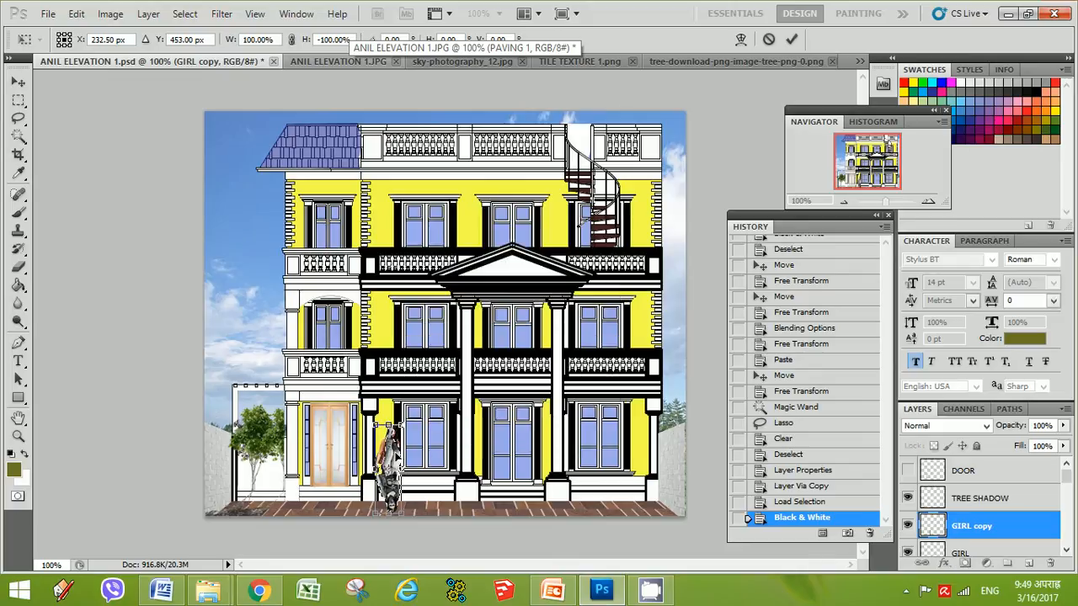
{"action": "left_click_drag", "start_coordinate": [395, 448], "coordinate": [390, 531]}
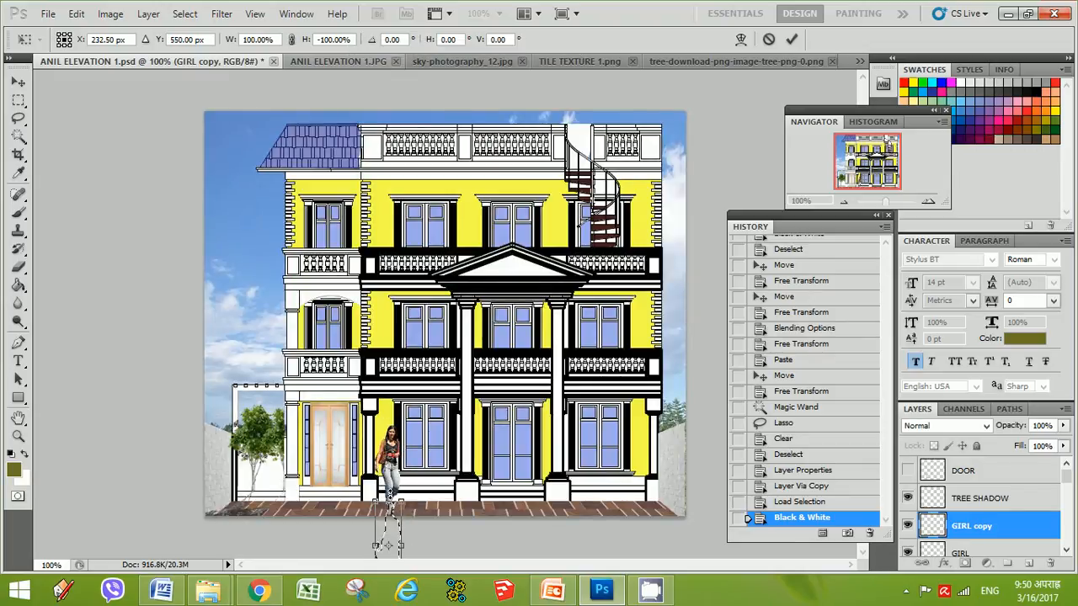
{"action": "left_click", "coordinate": [844, 203]}
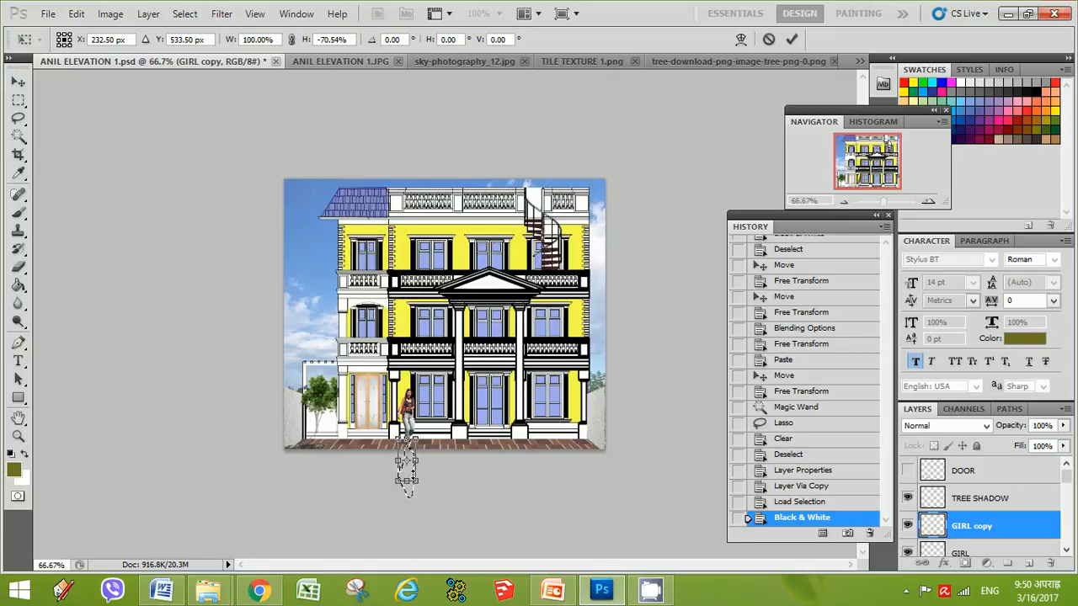
{"action": "mouse_move", "coordinate": [414, 479]}
{"action": "left_mouse_down"}
{"action": "mouse_move", "coordinate": [414, 455]}
{"action": "mouse_move", "coordinate": [408, 492]}
{"action": "mouse_move", "coordinate": [407, 470]}
{"action": "left_mouse_up"}
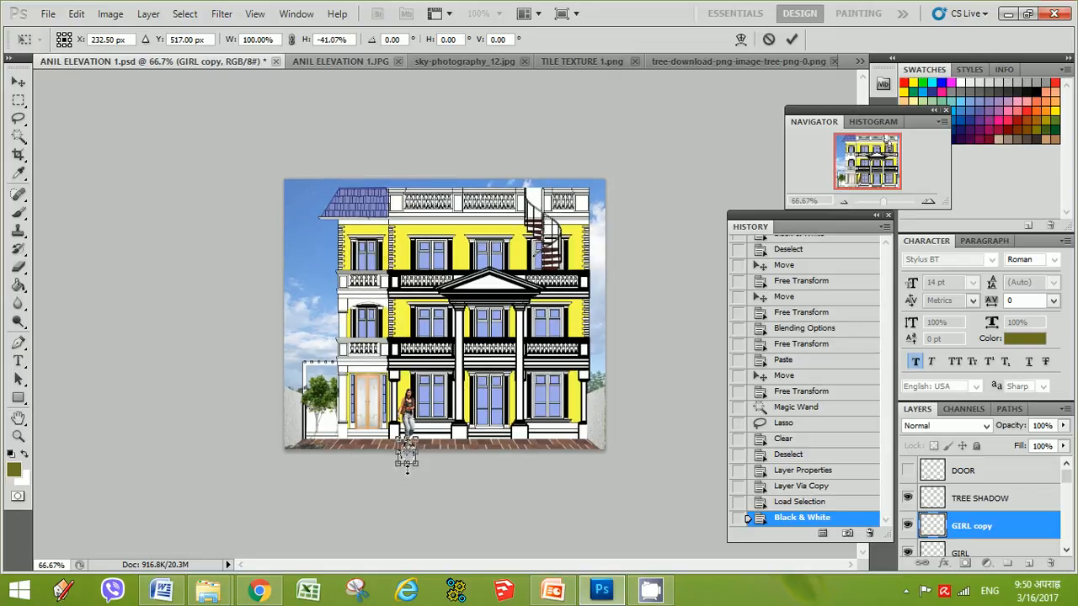
{"action": "key", "text": "Return"}
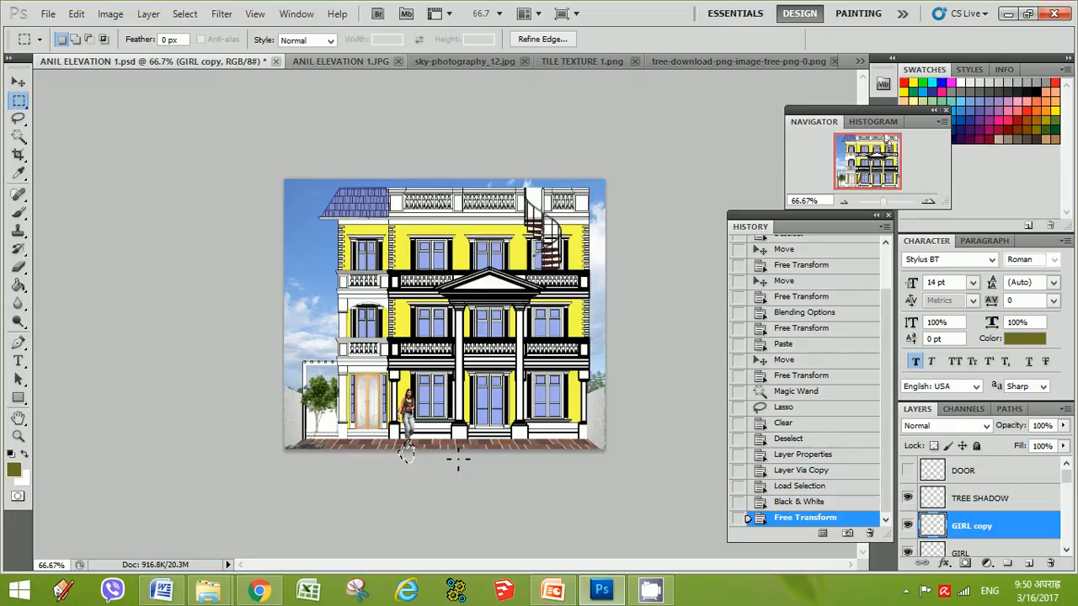
{"action": "key", "text": "Up"}
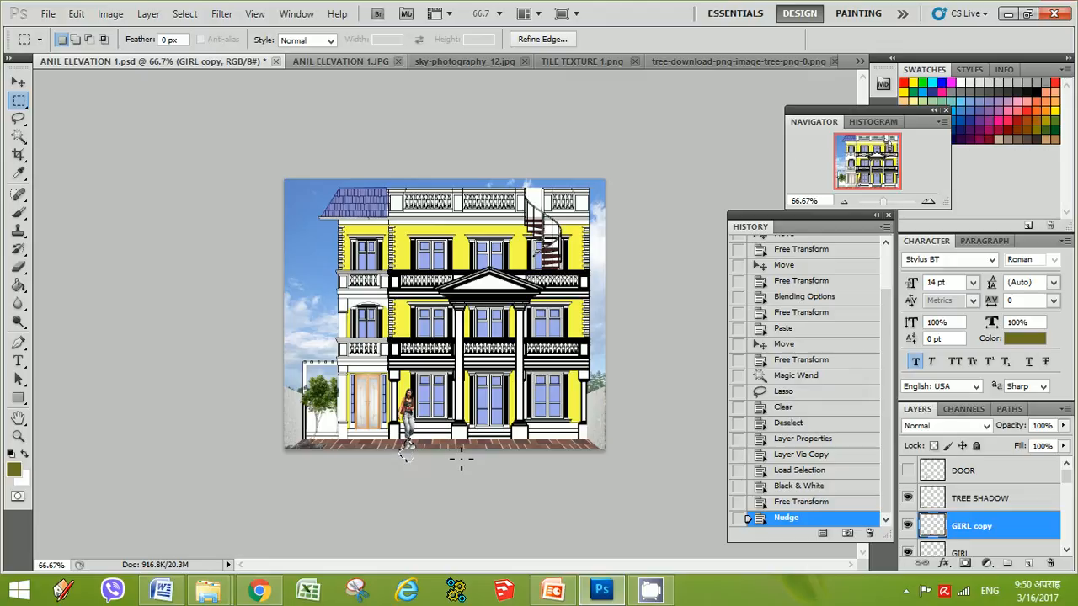
{"action": "key", "text": "Return"}
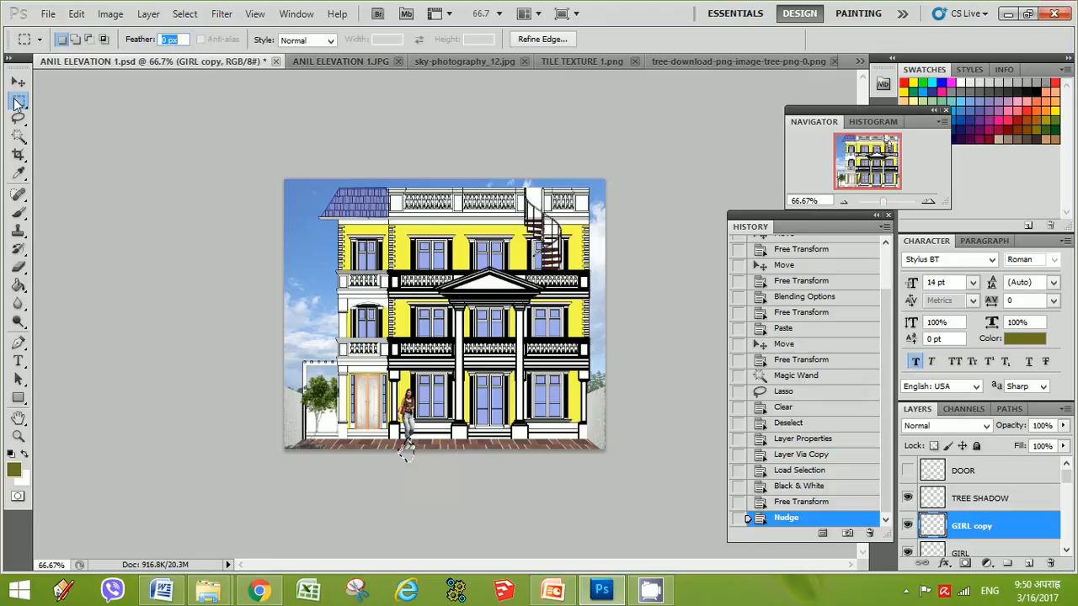
Load the GIRL copy layer's pixels as a selection and set the foreground colour to black (030301)
{"action": "left_click", "coordinate": [407, 452]}
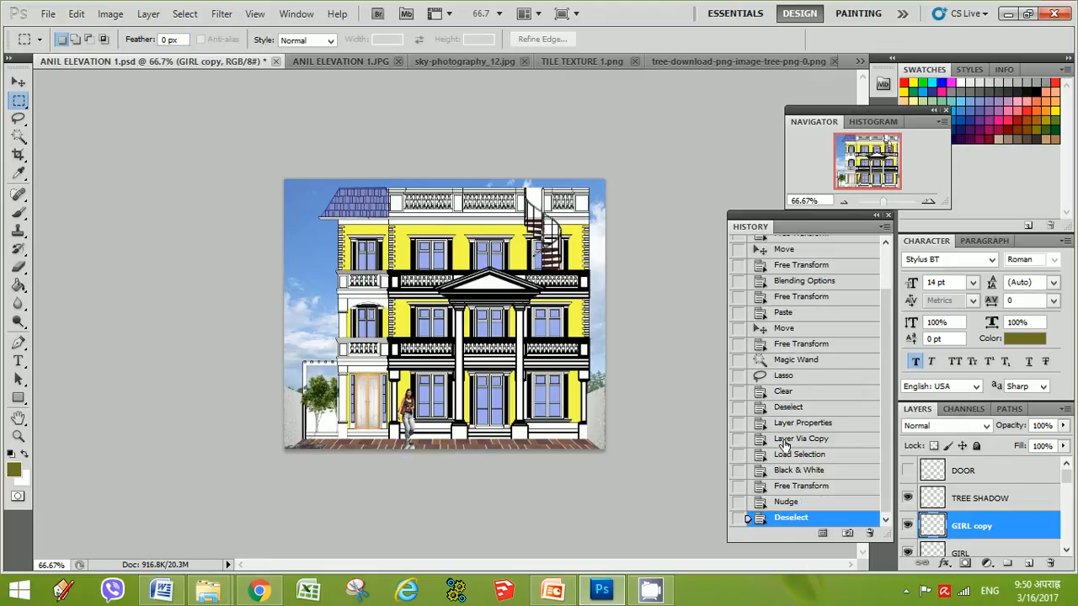
{"action": "right_click", "coordinate": [933, 529]}
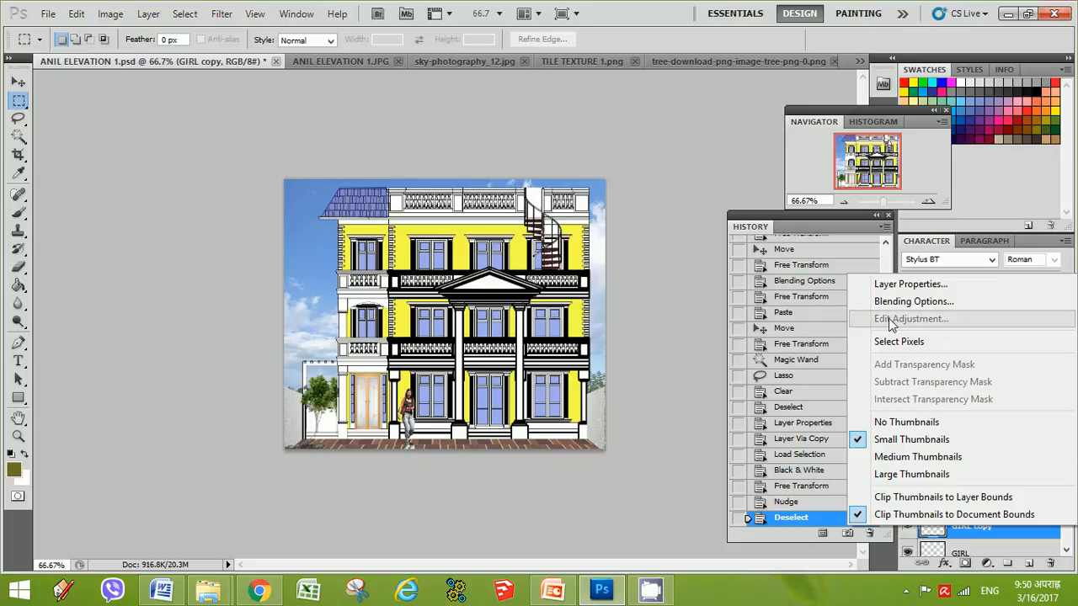
{"action": "left_click", "coordinate": [898, 341]}
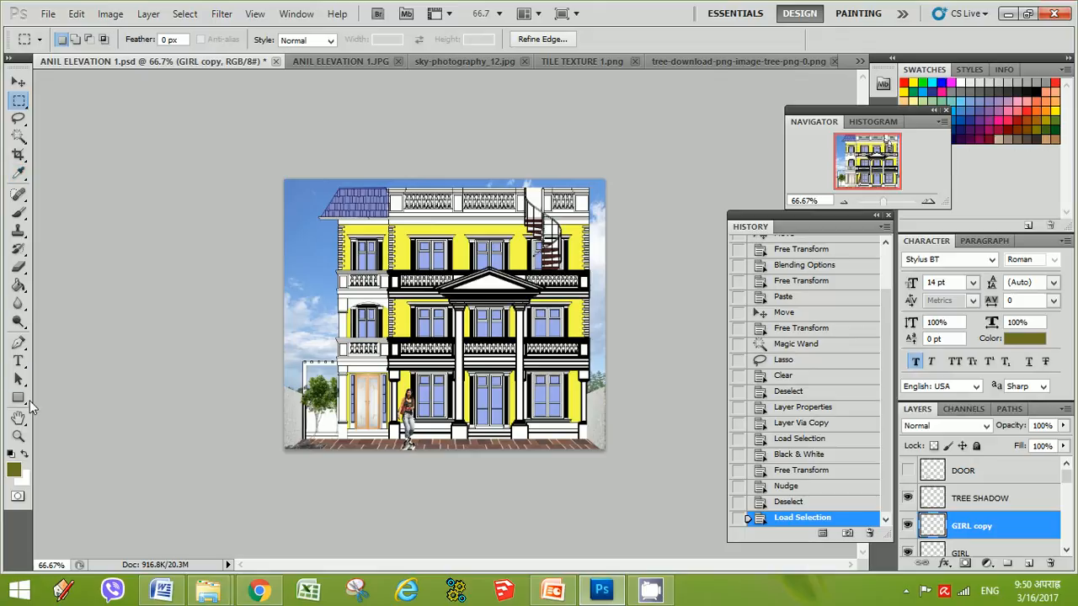
{"action": "left_click", "coordinate": [18, 287]}
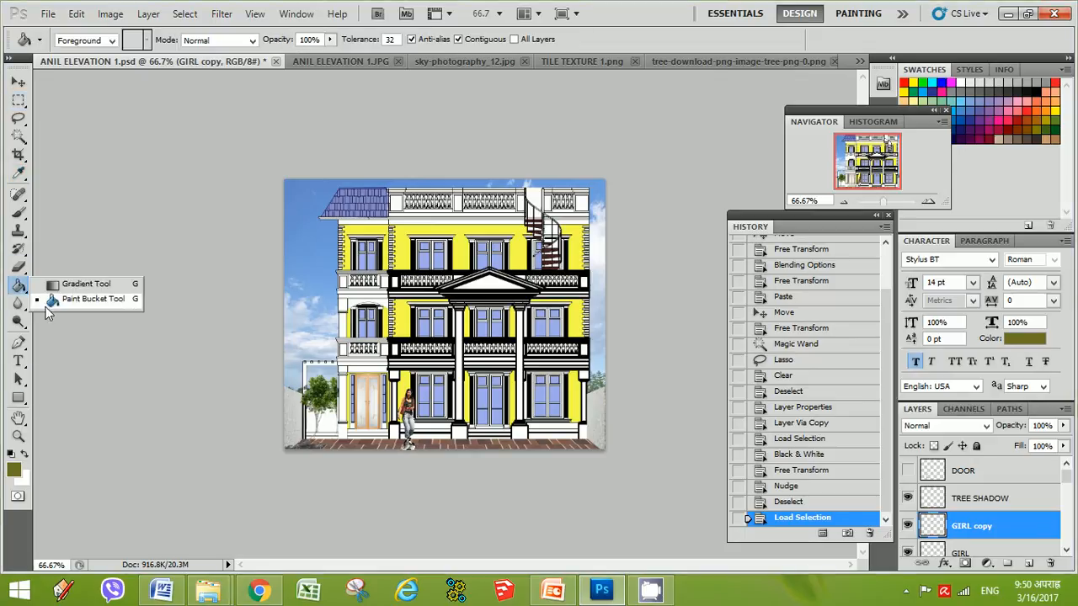
{"action": "left_click", "coordinate": [14, 470]}
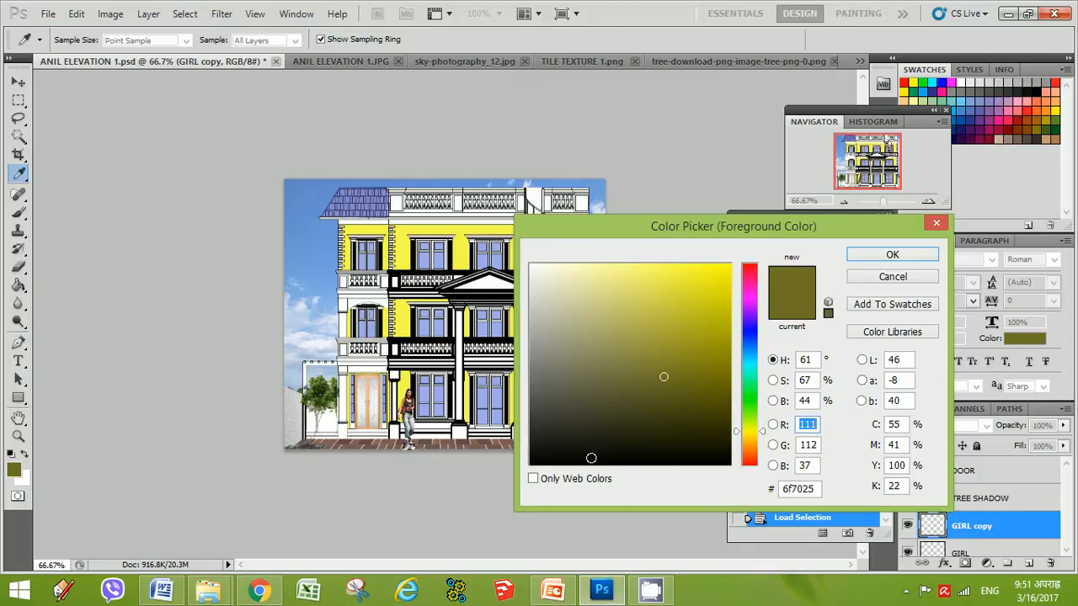
{"action": "left_click", "coordinate": [673, 463]}
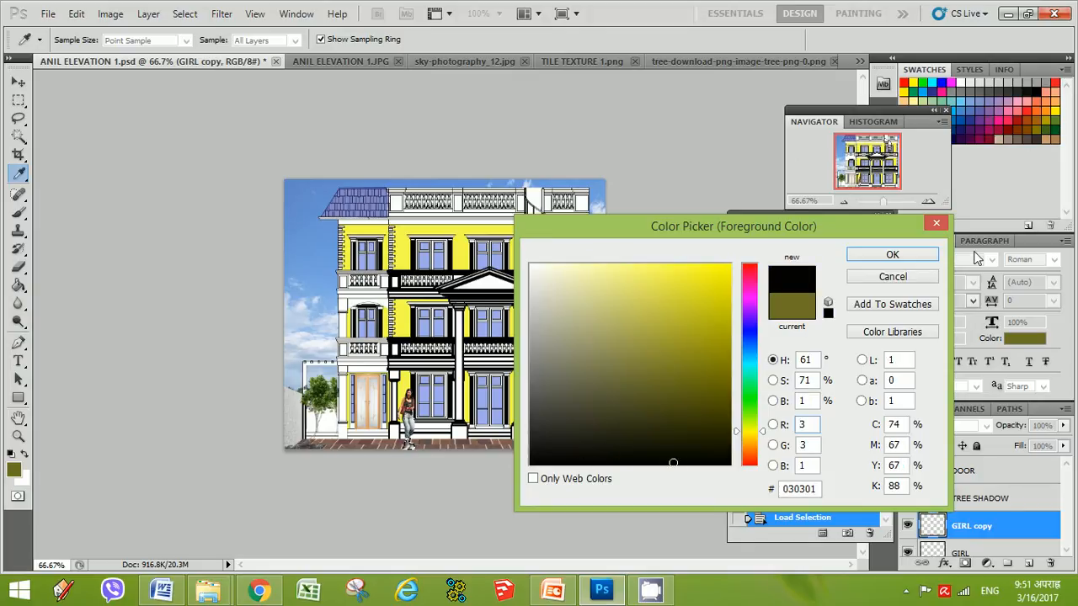
{"action": "left_click", "coordinate": [893, 255]}
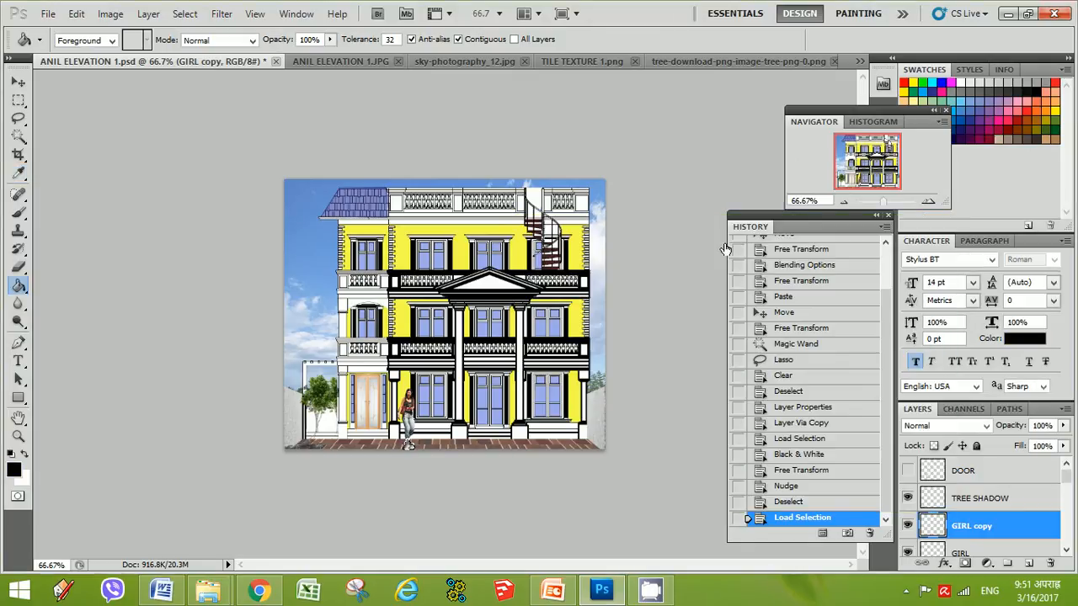
Paint over the selected shadow in black with a soft 68 px brush, then deselect
{"action": "left_click", "coordinate": [20, 212]}
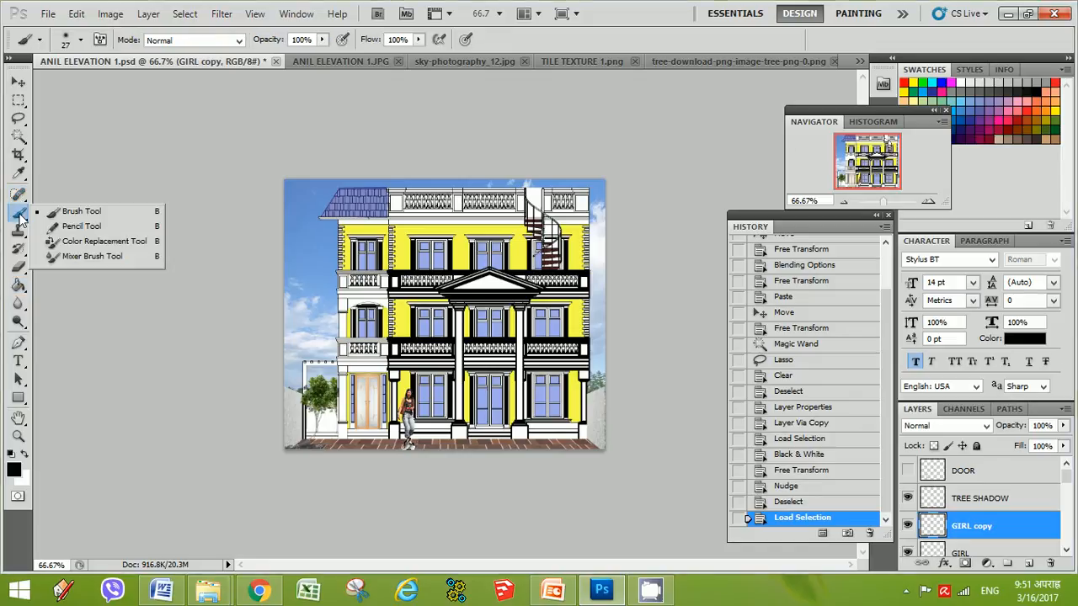
{"action": "left_click", "coordinate": [82, 211]}
{"action": "right_click", "coordinate": [409, 445]}
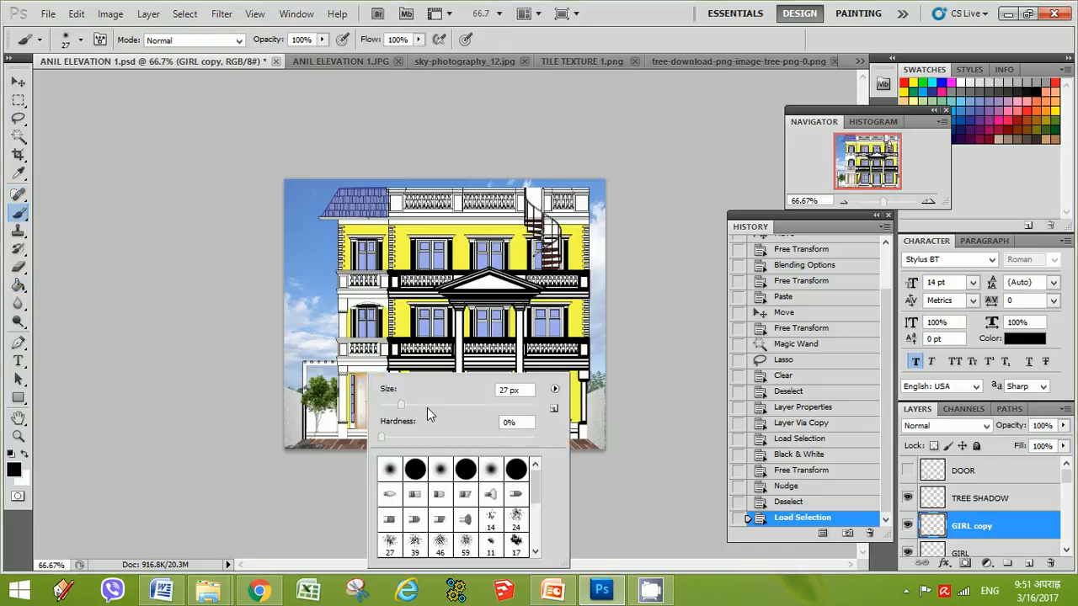
{"action": "left_click", "coordinate": [427, 407]}
{"action": "key", "text": "Return"}
{"action": "left_click", "coordinate": [408, 443]}
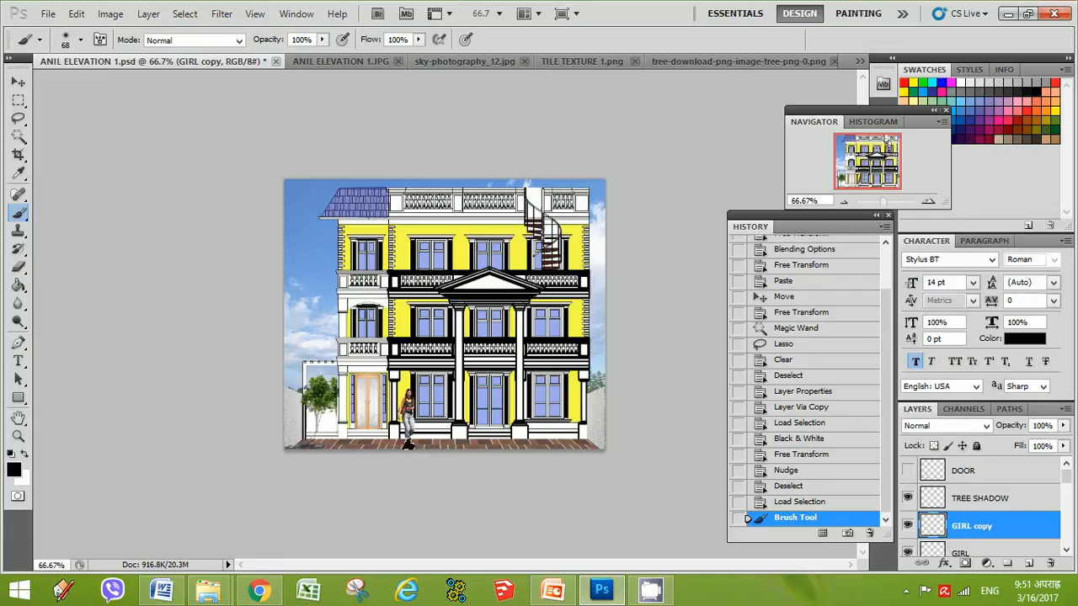
{"action": "left_click", "coordinate": [408, 445]}
{"action": "left_click", "coordinate": [19, 100]}
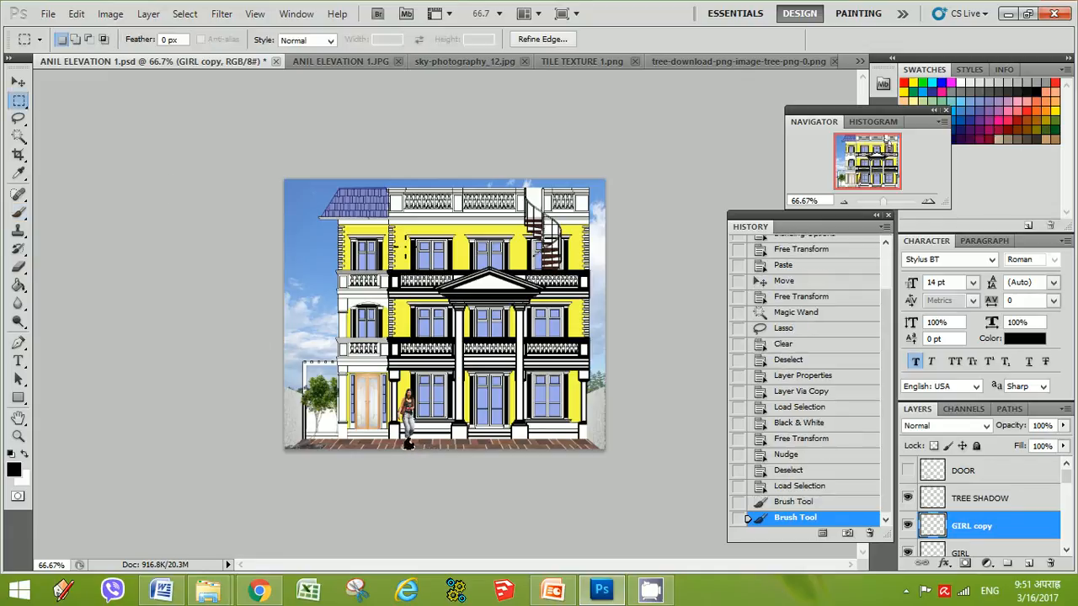
{"action": "key", "text": "ctrl+d"}
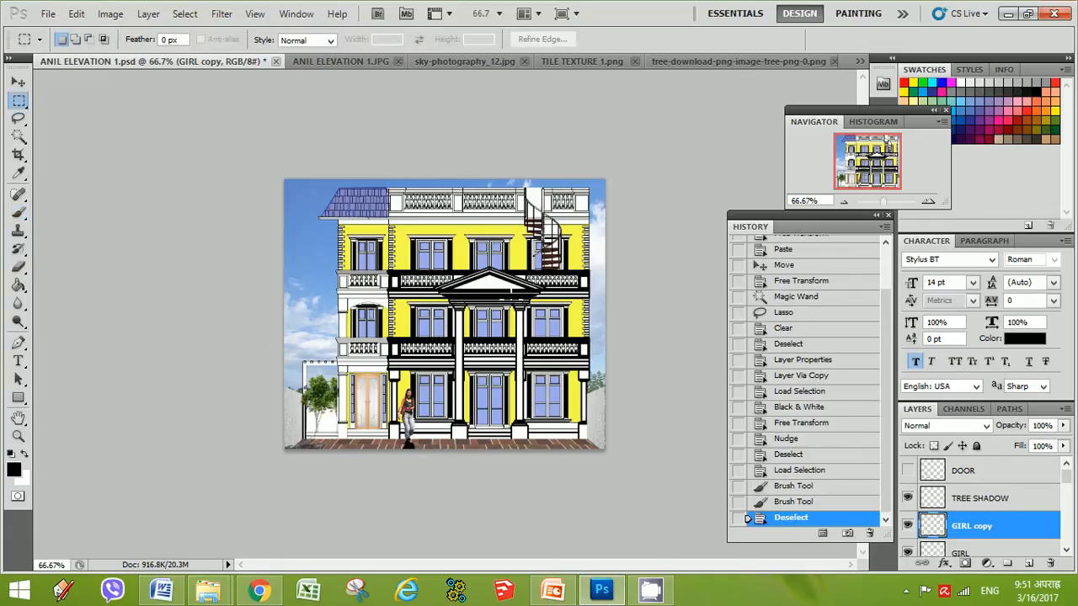
Set the GIRL copy layer's opacity to 41% and move it below the GIRL layer
{"action": "right_click", "coordinate": [934, 525]}
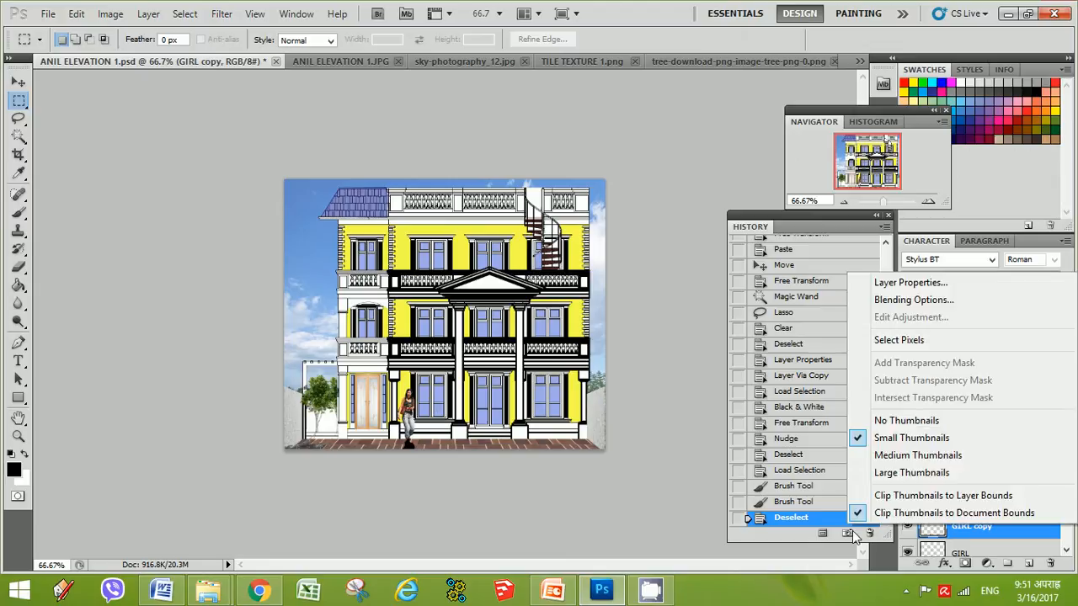
{"action": "left_click", "coordinate": [914, 301]}
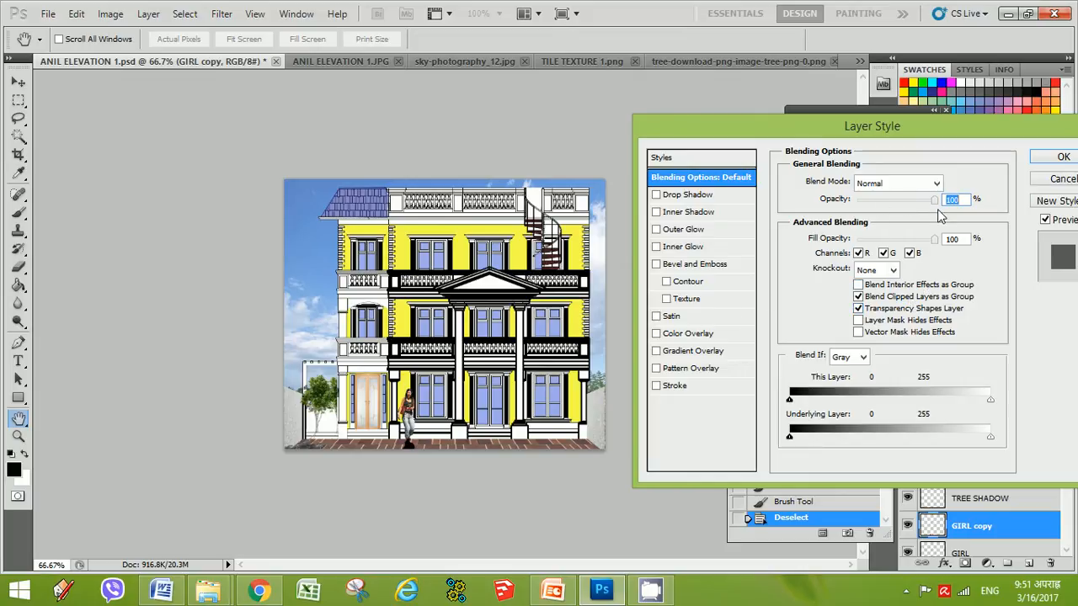
{"action": "left_click_drag", "start_coordinate": [935, 205], "coordinate": [888, 202]}
{"action": "left_click", "coordinate": [1063, 156]}
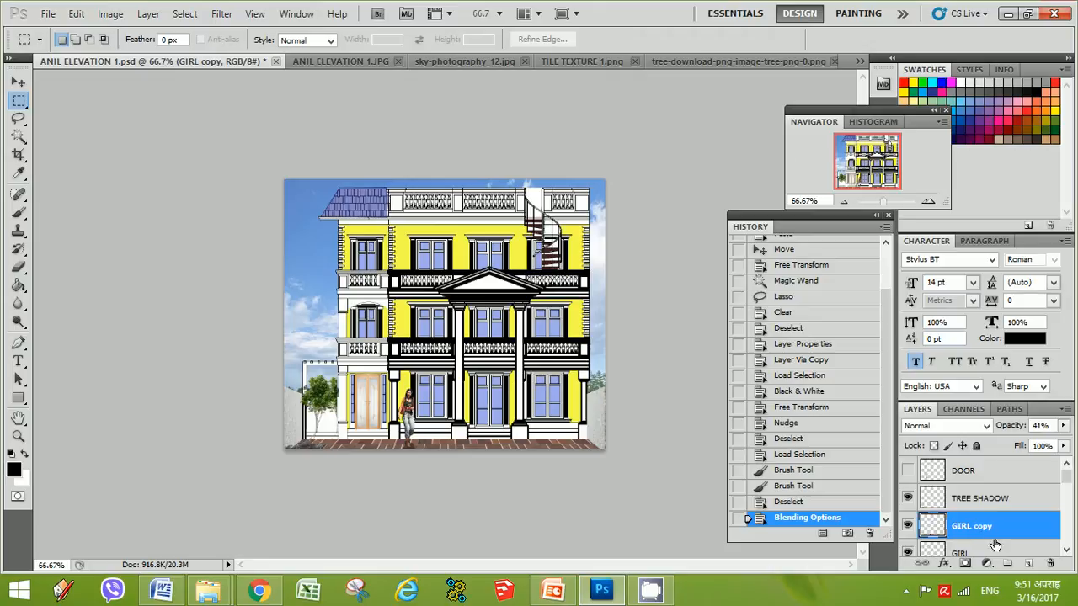
{"action": "left_click_drag", "start_coordinate": [965, 552], "coordinate": [973, 510]}
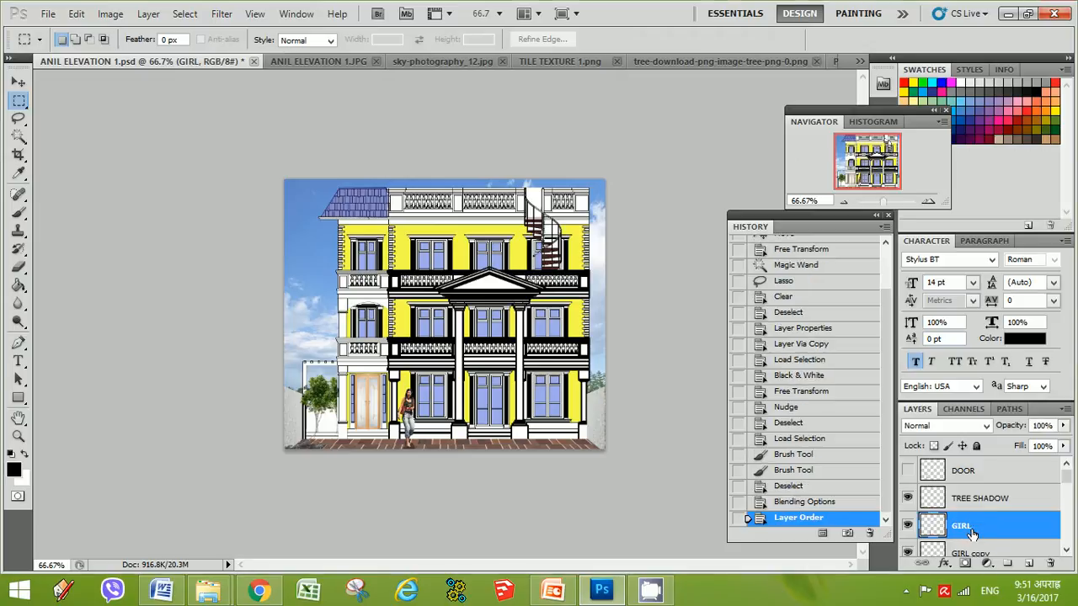
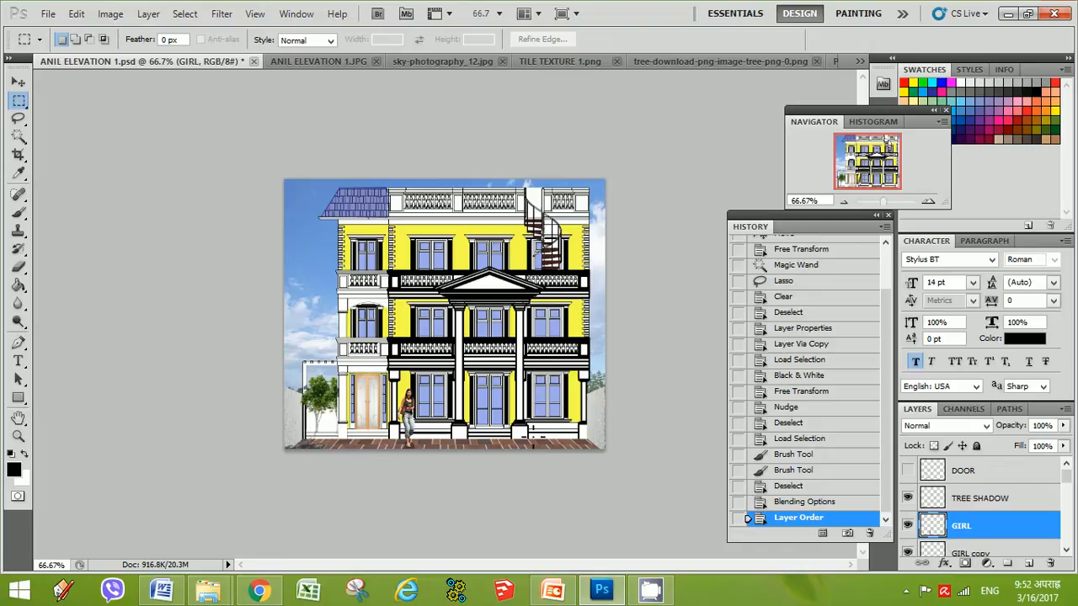
Save the elevation document
{"action": "left_click", "coordinate": [48, 14]}
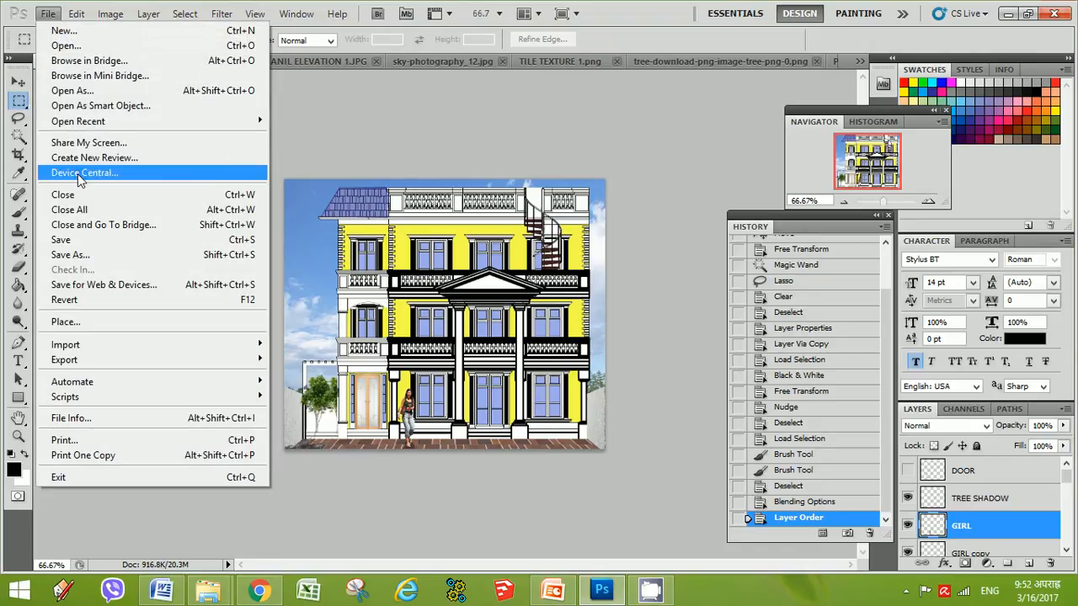
{"action": "left_click", "coordinate": [84, 241]}
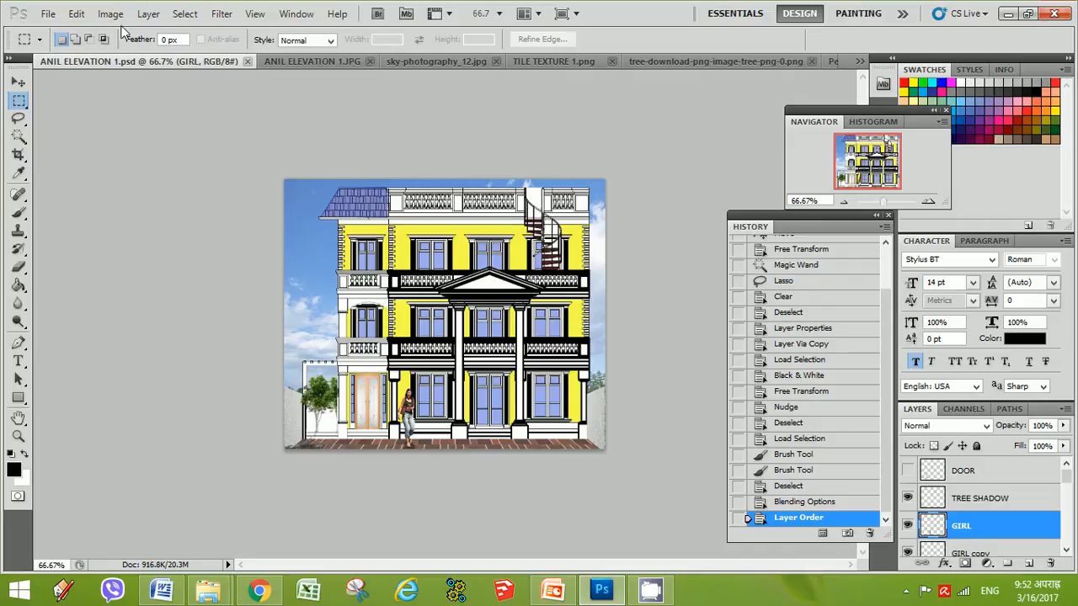
Save a copy of the elevation in JPEG format, renaming it ANIL ELEVATION DER, at maximum quality 12
{"action": "left_click", "coordinate": [48, 13]}
{"action": "left_click", "coordinate": [86, 259]}
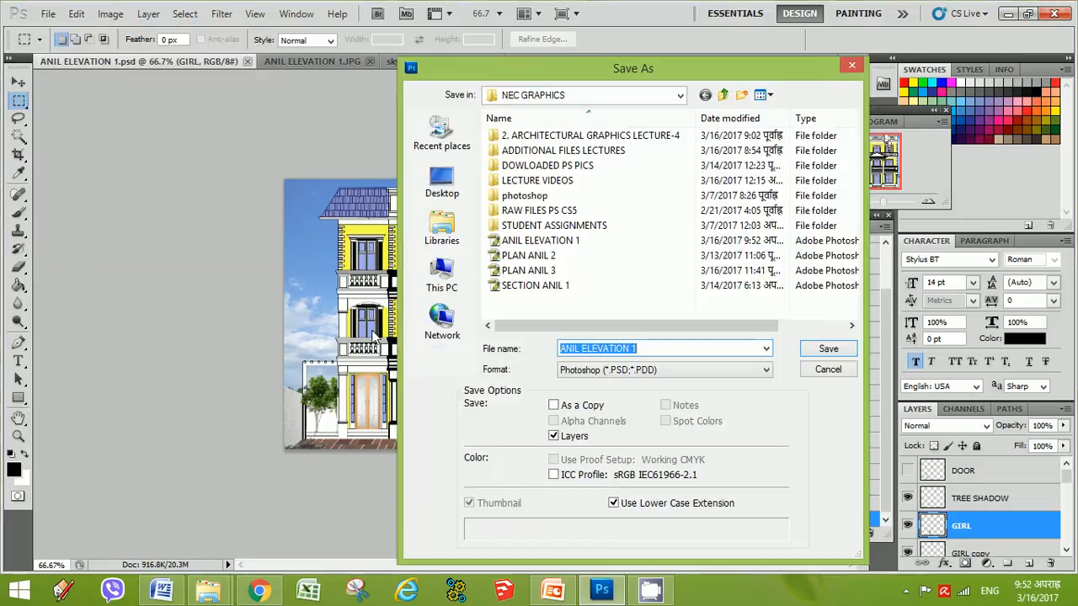
{"action": "left_click", "coordinate": [615, 372]}
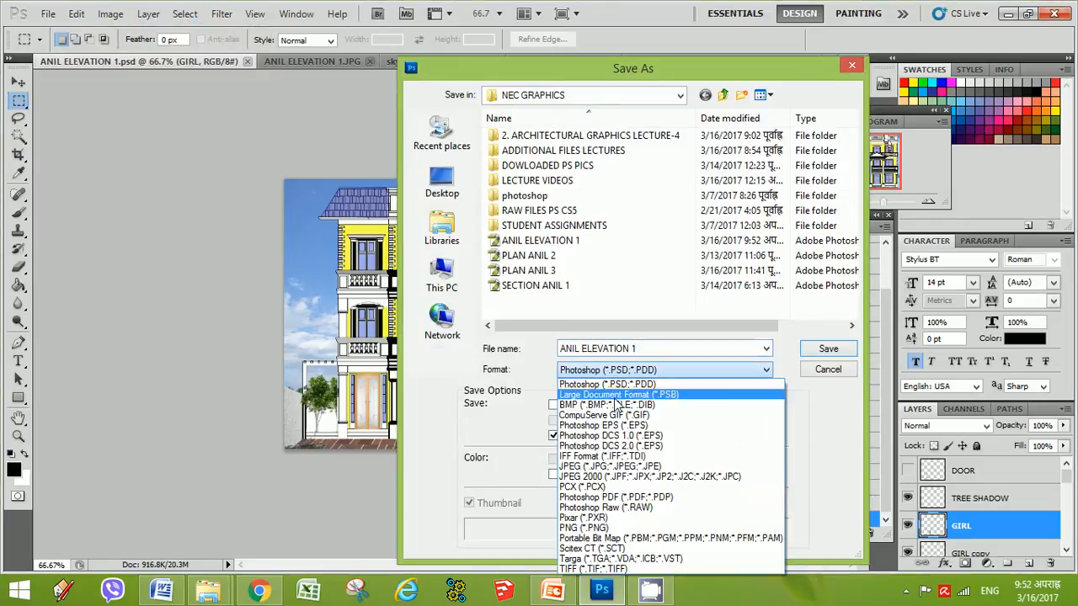
{"action": "left_click", "coordinate": [617, 465]}
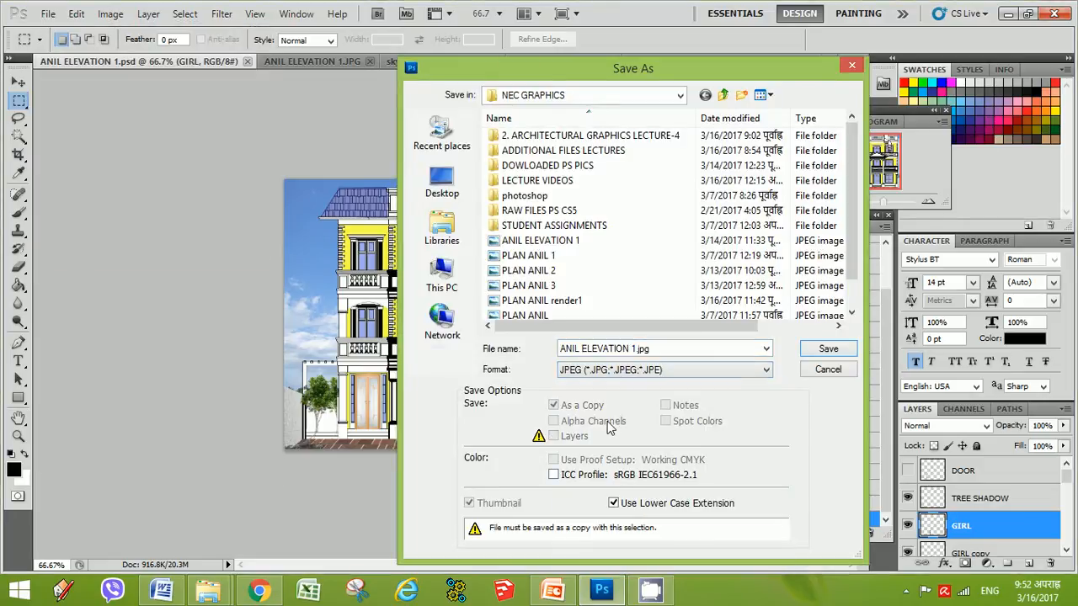
{"action": "left_click", "coordinate": [556, 301]}
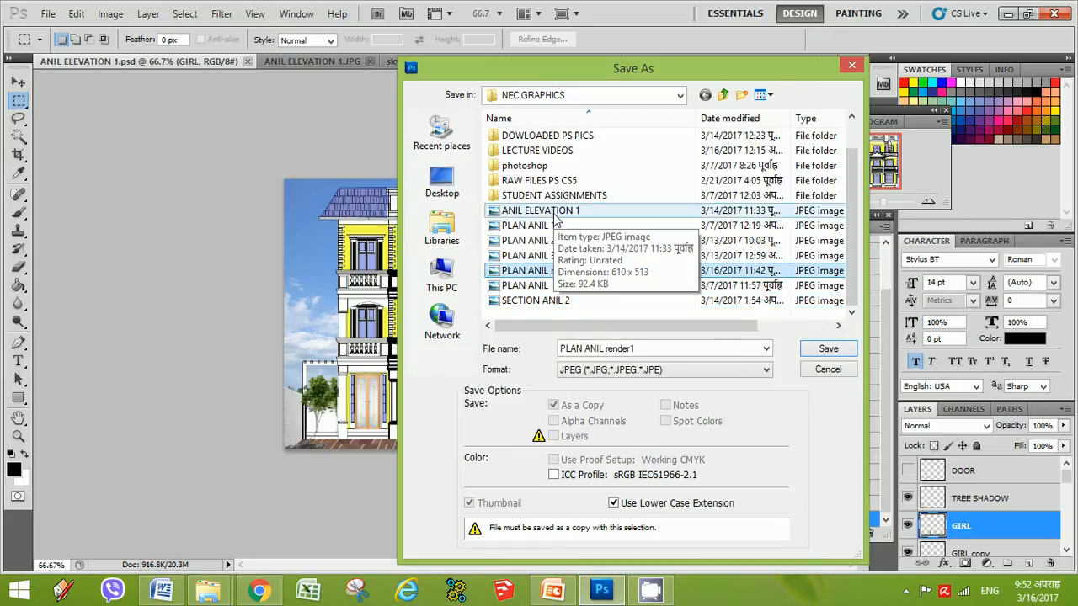
{"action": "left_click", "coordinate": [553, 215]}
{"action": "left_click", "coordinate": [636, 349]}
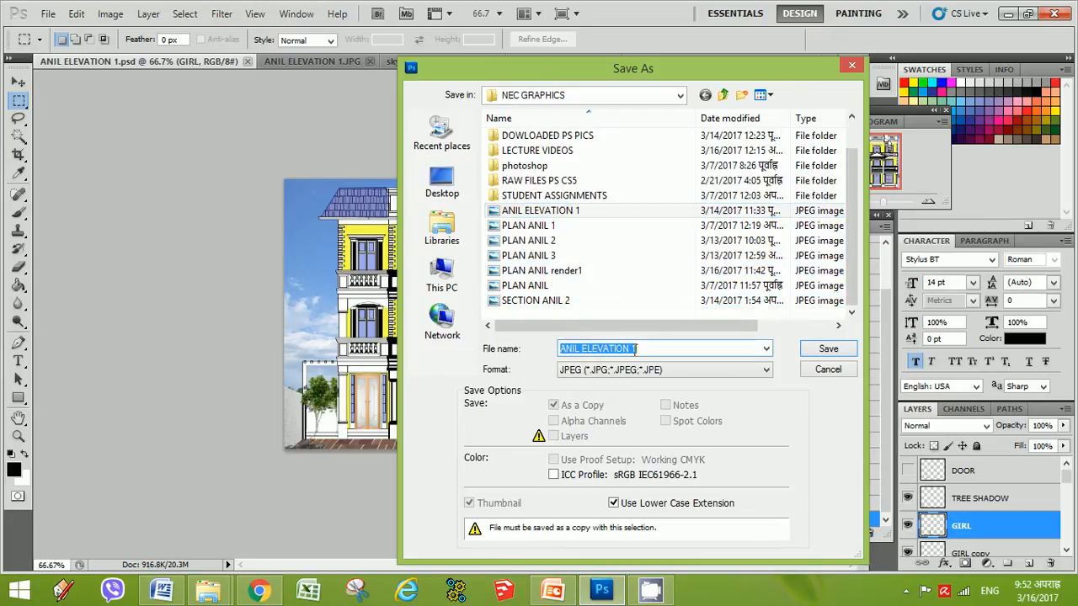
{"action": "double_click", "coordinate": [636, 348]}
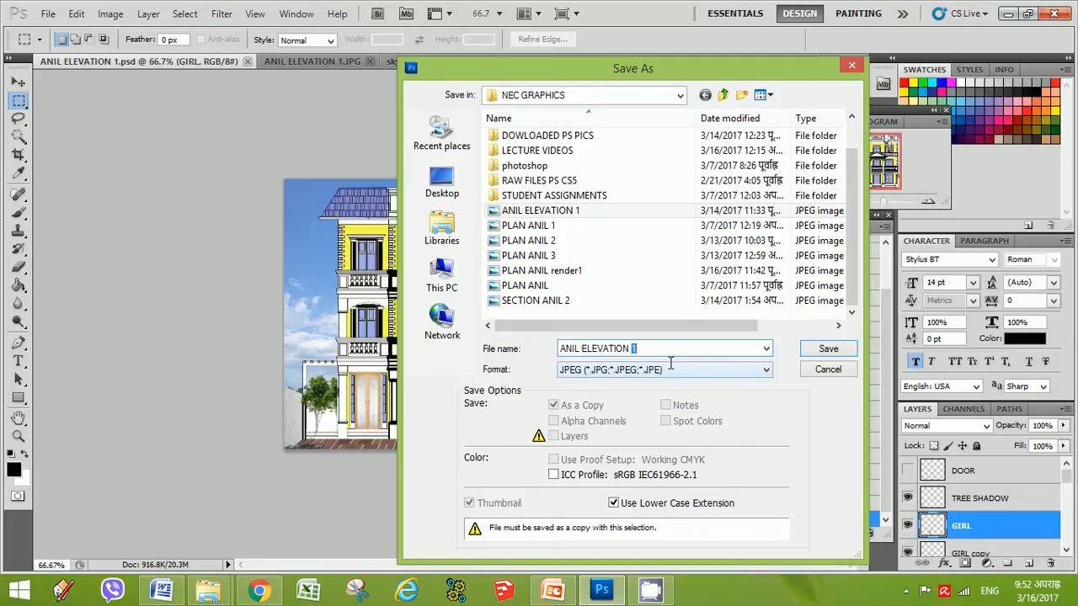
{"action": "type", "text": "DER"}
{"action": "left_click", "coordinate": [828, 350]}
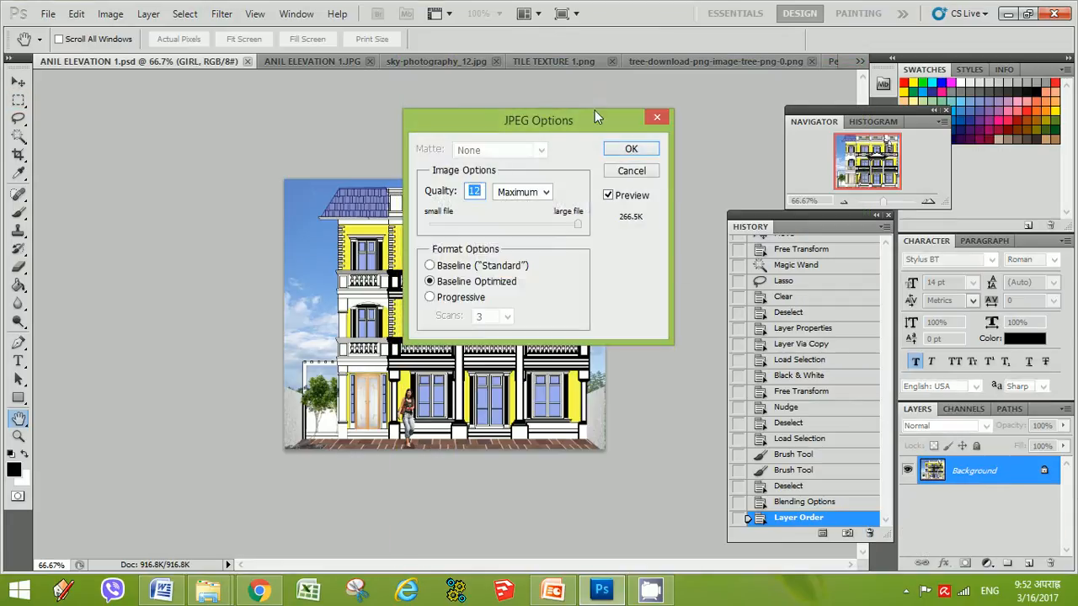
{"action": "left_click", "coordinate": [634, 149]}
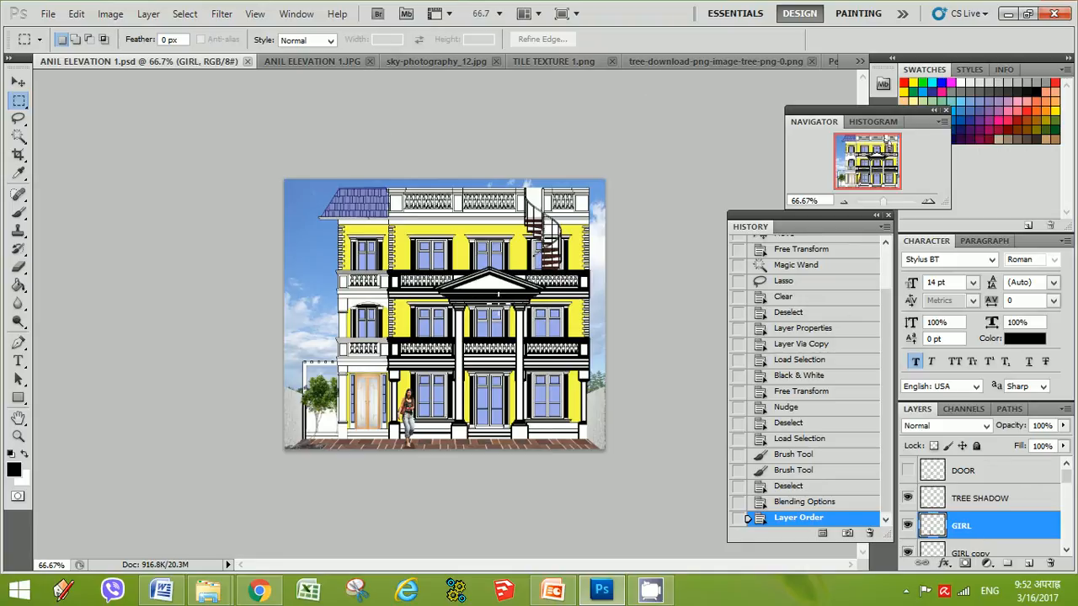
{"action": "left_click", "coordinate": [906, 581]}
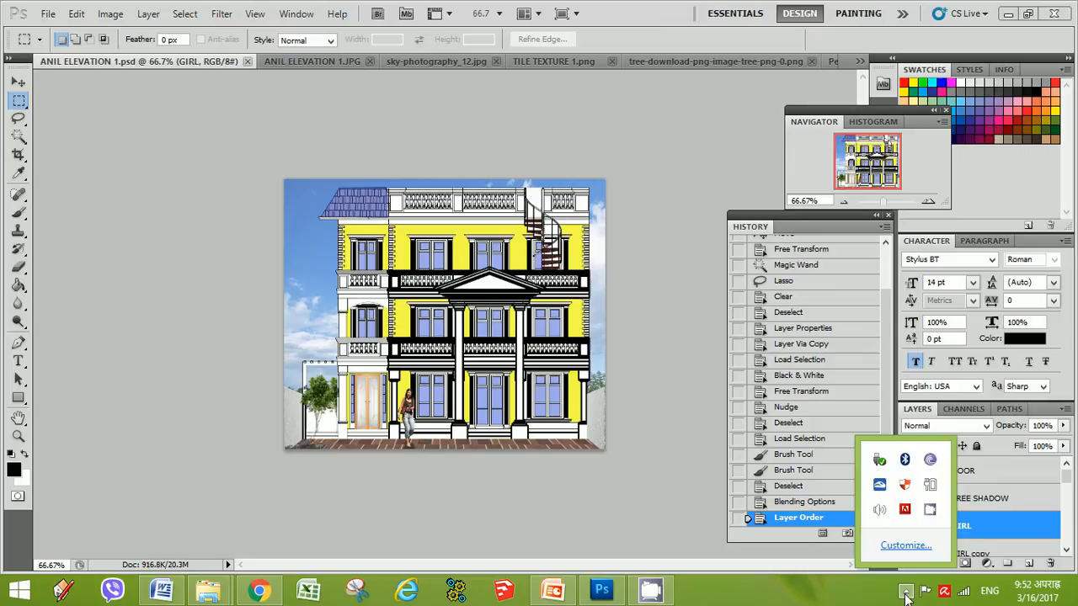
{"action": "right_click", "coordinate": [931, 511]}
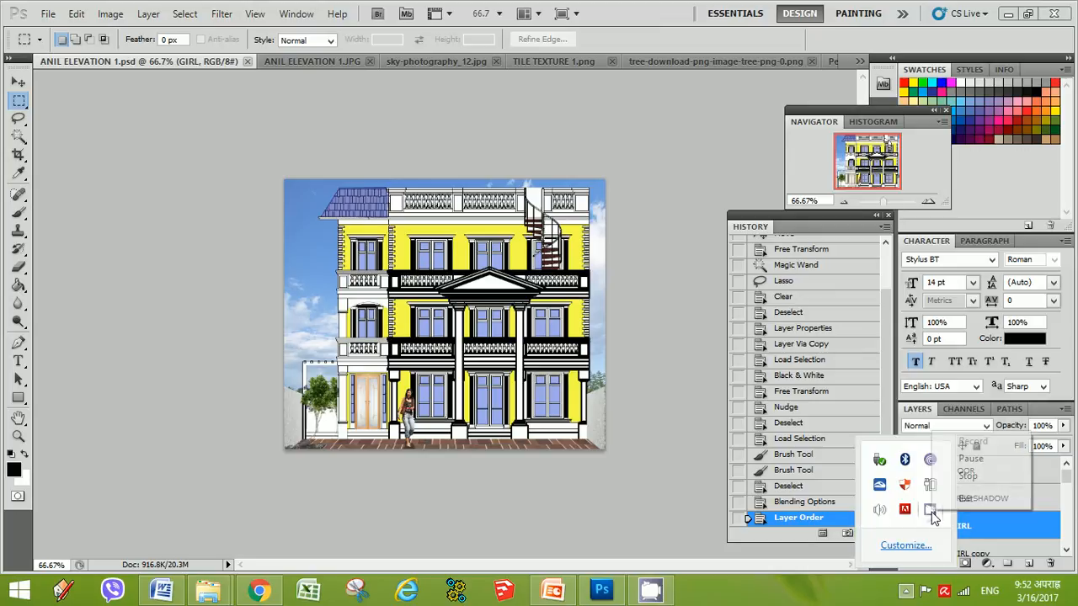
{"action": "left_click", "coordinate": [979, 459]}
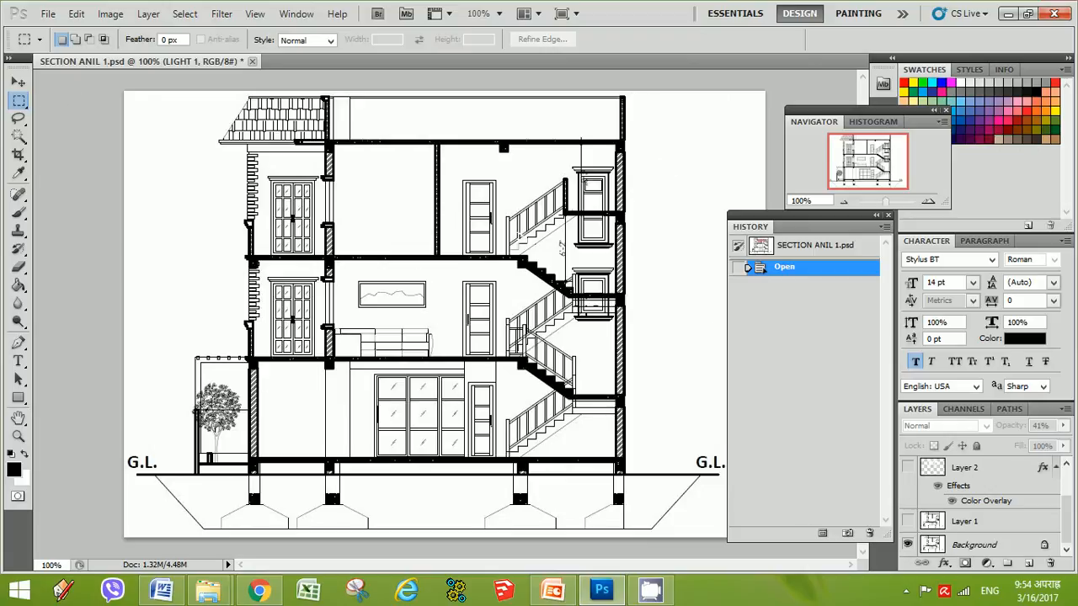
In the section document, show Layer 1 and rename it SECTION COPY
{"action": "left_click", "coordinate": [969, 523]}
{"action": "left_click", "coordinate": [908, 522]}
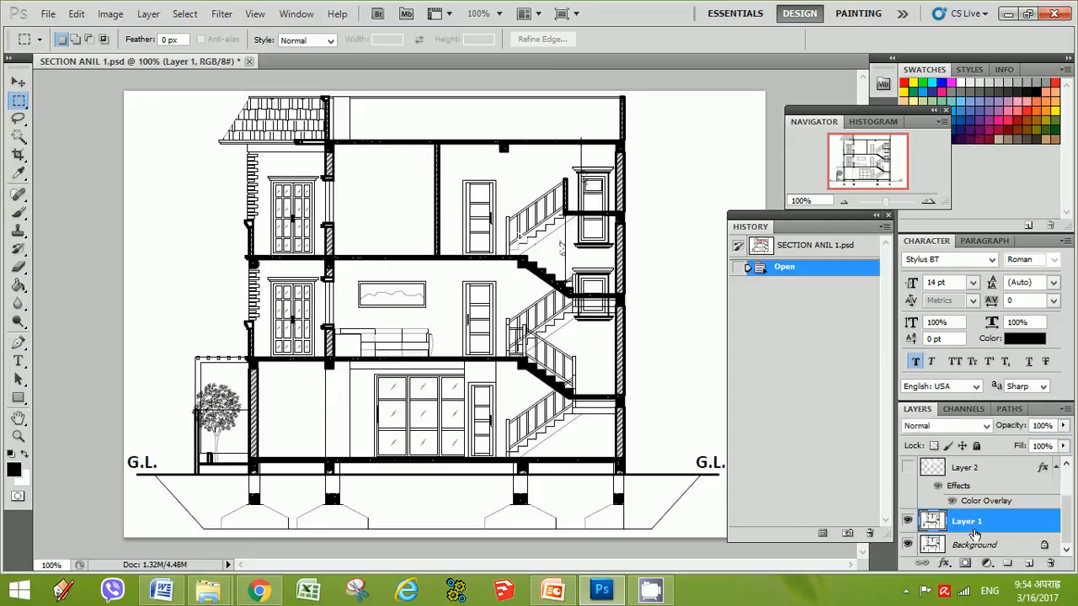
{"action": "double_click", "coordinate": [980, 523]}
{"action": "type", "text": "SECTION"}
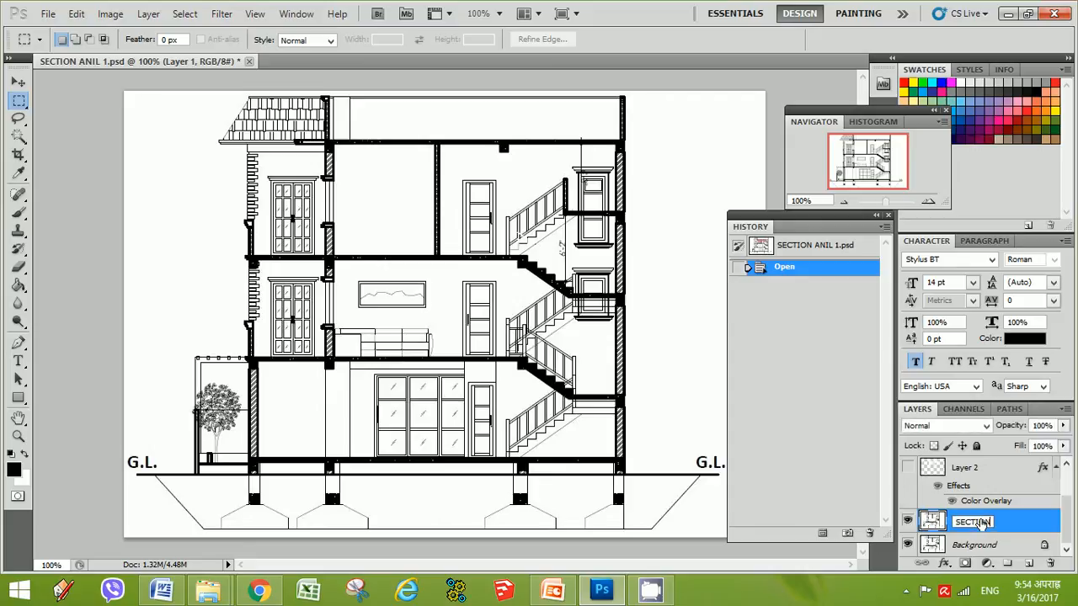
{"action": "type", "text": " COPY"}
{"action": "key", "text": "Return"}
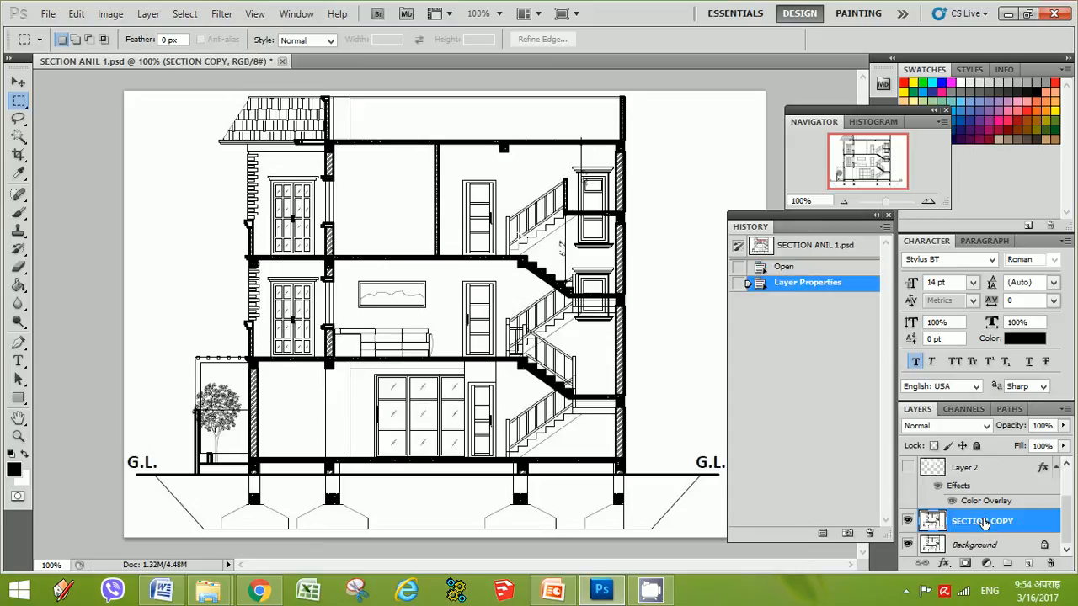
Marquee-select the cut wall segments at the floor junctions of the section's left wall, adding each region to the selection
{"action": "left_click_drag", "start_coordinate": [1068, 521], "coordinate": [1068, 520]}
{"action": "left_click_drag", "start_coordinate": [885, 202], "coordinate": [889, 204]}
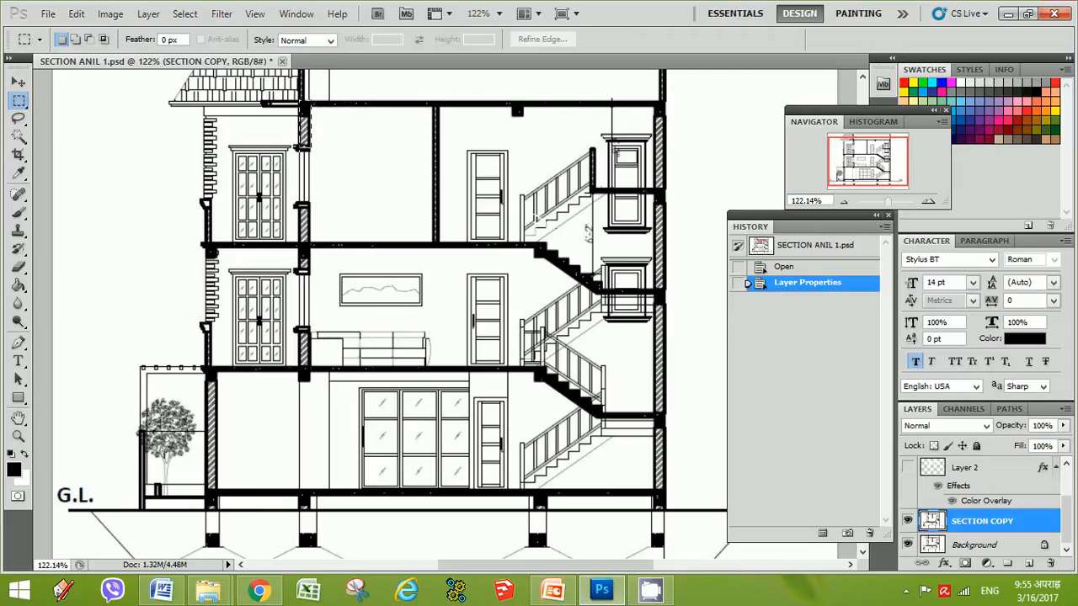
{"action": "left_click_drag", "start_coordinate": [311, 149], "coordinate": [311, 150]}
{"action": "left_click", "coordinate": [329, 132]}
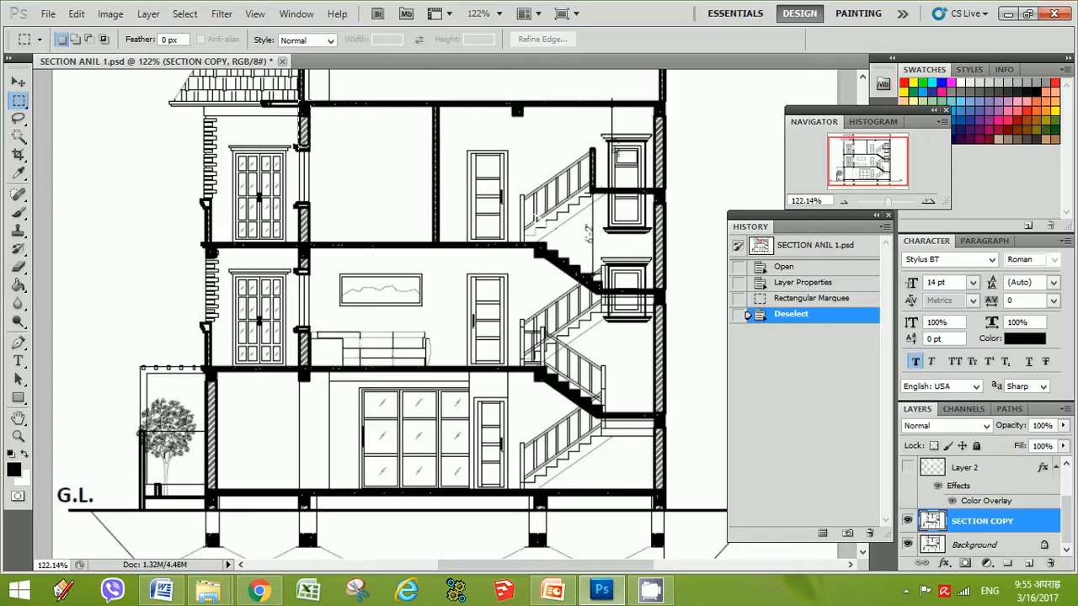
{"action": "left_click_drag", "start_coordinate": [300, 107], "coordinate": [310, 146]}
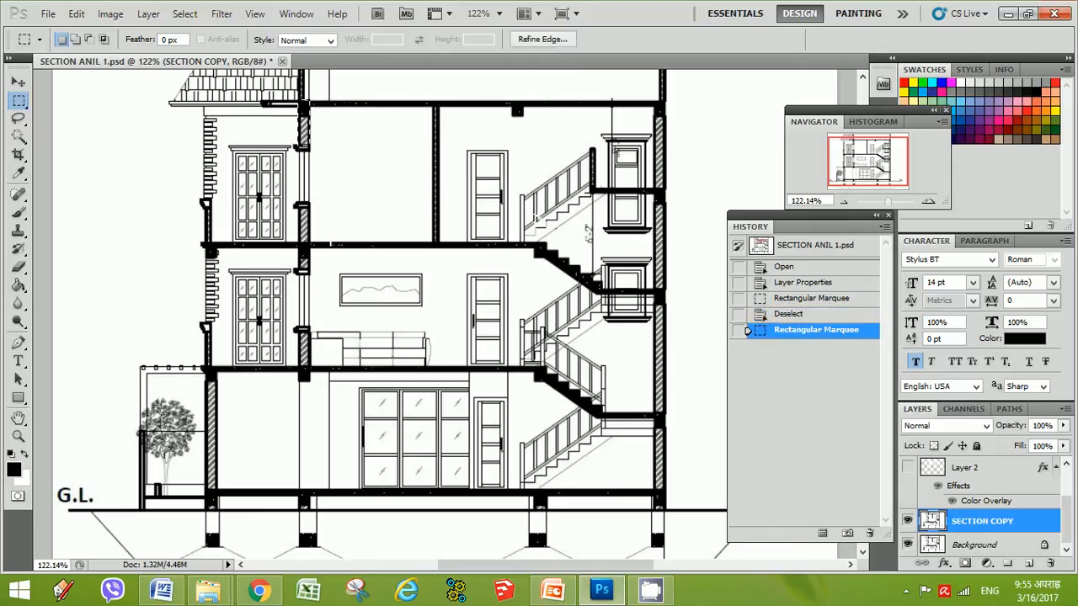
{"action": "key", "text": "shift"}
{"action": "left_click_drag", "start_coordinate": [304, 246], "coordinate": [309, 244]}
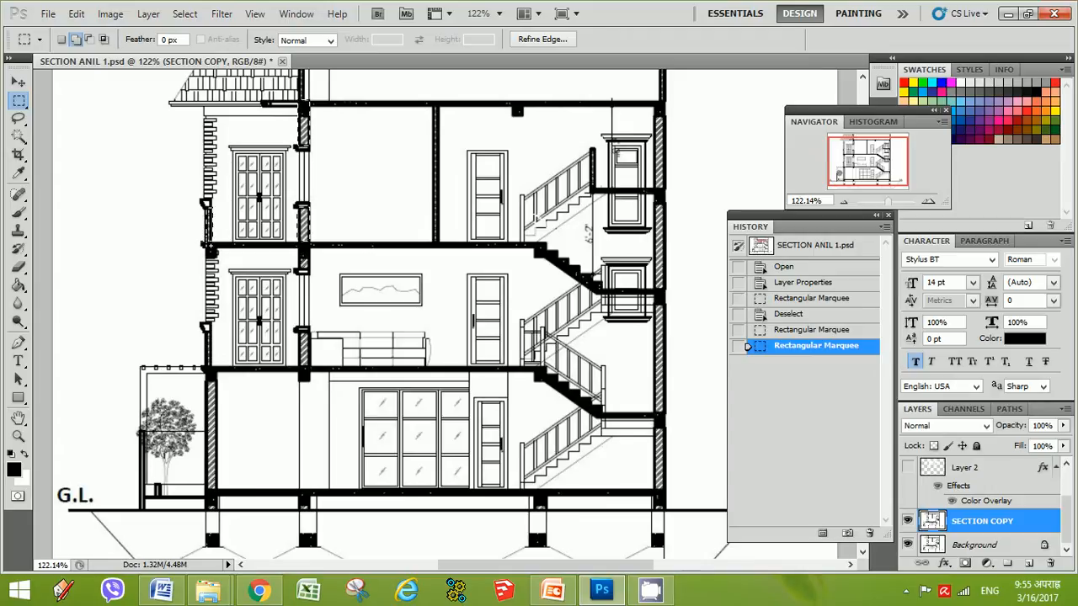
{"action": "left_click_drag", "start_coordinate": [208, 245], "coordinate": [213, 245]}
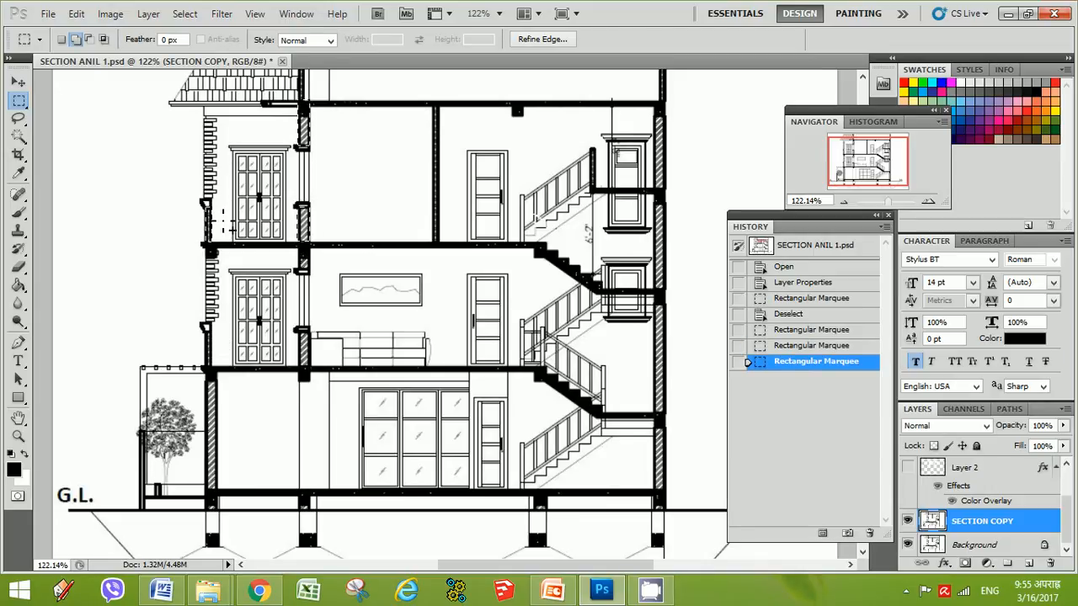
{"action": "key", "text": "shift"}
{"action": "left_click_drag", "start_coordinate": [200, 328], "coordinate": [206, 368]}
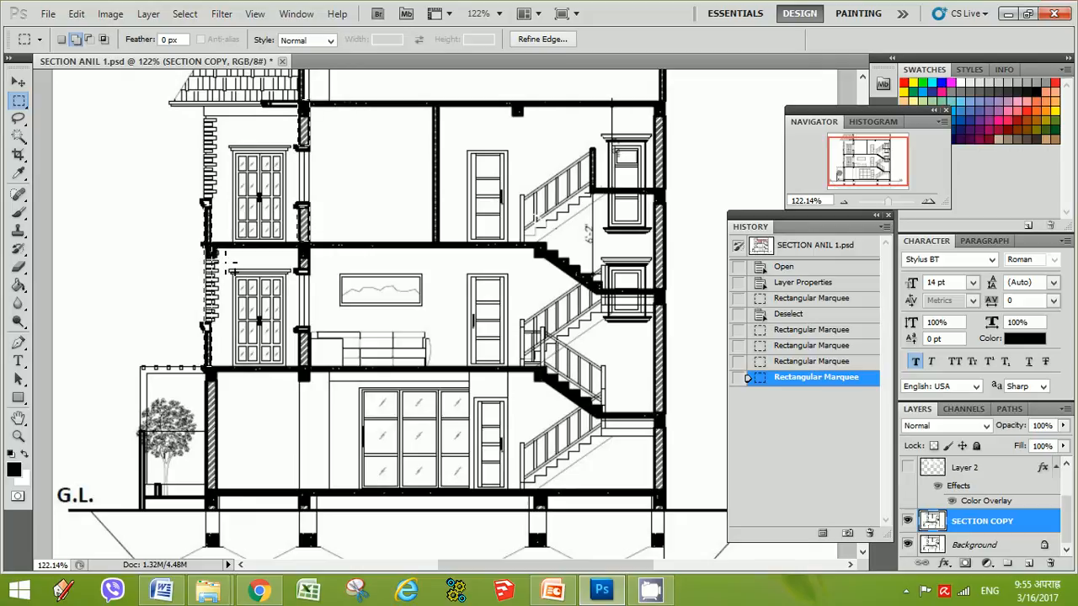
Refine the wall selection by subtracting and adding rectangular regions along the left and central walls between floors
{"action": "left_click_drag", "start_coordinate": [220, 243], "coordinate": [183, 331]}
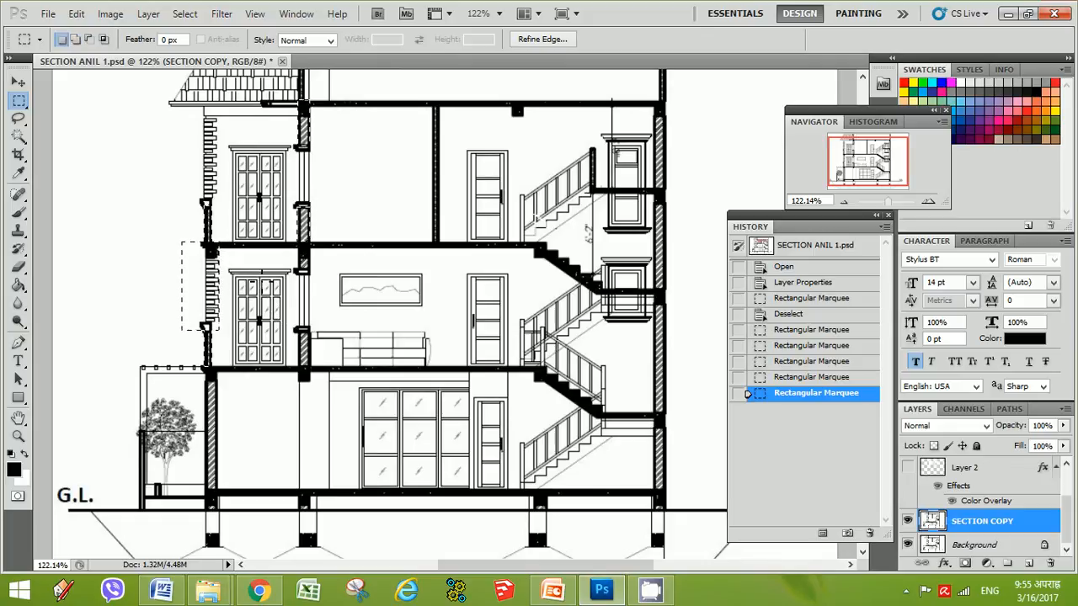
{"action": "key", "text": "alt"}
{"action": "left_click_drag", "start_coordinate": [225, 243], "coordinate": [153, 330]}
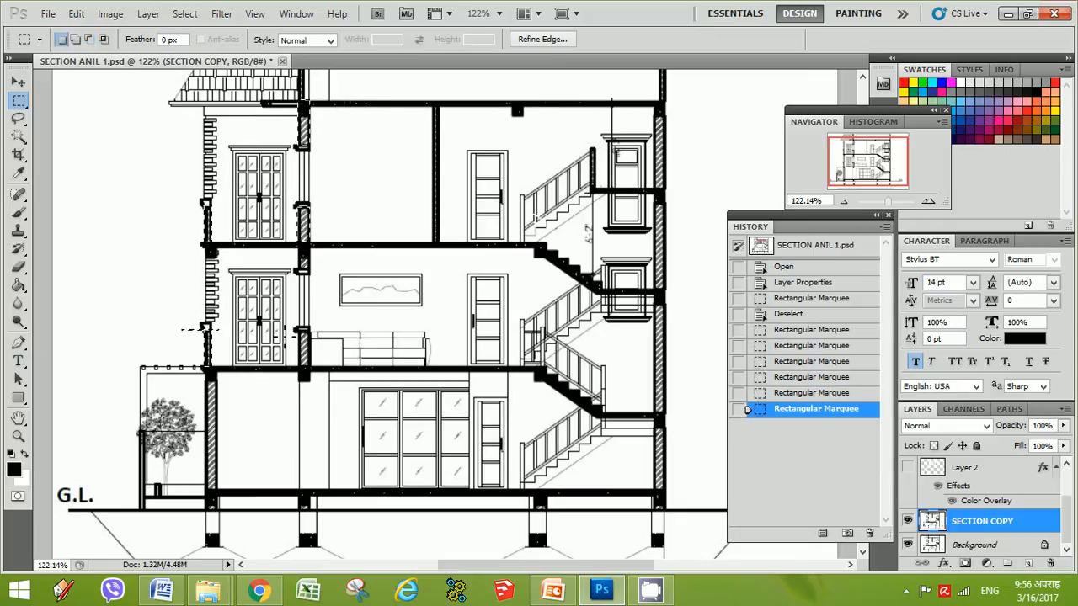
{"action": "left_click_drag", "start_coordinate": [230, 314], "coordinate": [163, 338]}
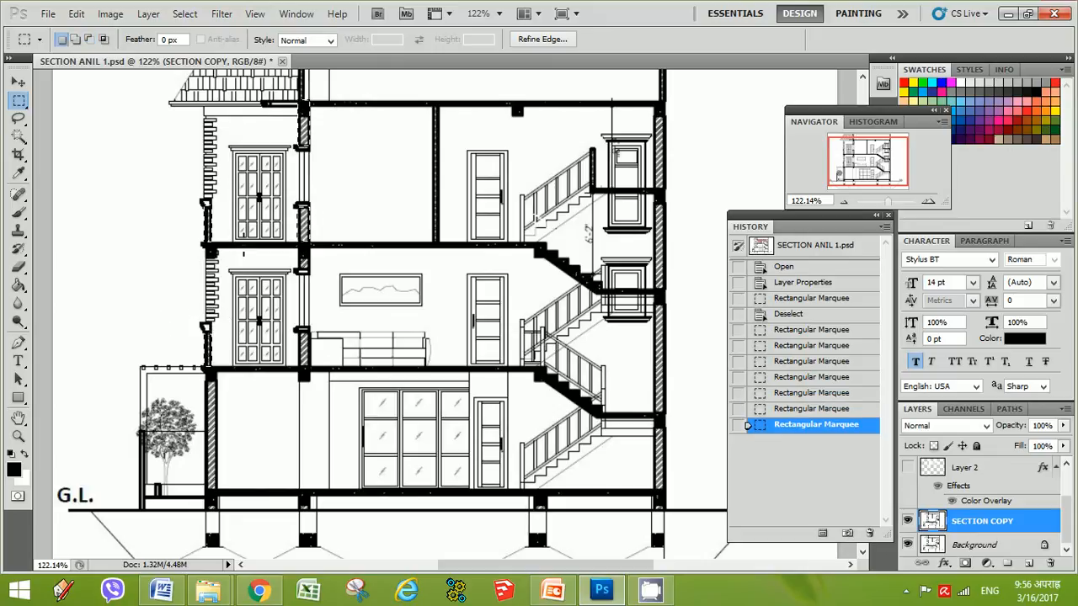
{"action": "key", "text": "shift"}
{"action": "left_click_drag", "start_coordinate": [209, 370], "coordinate": [209, 370]}
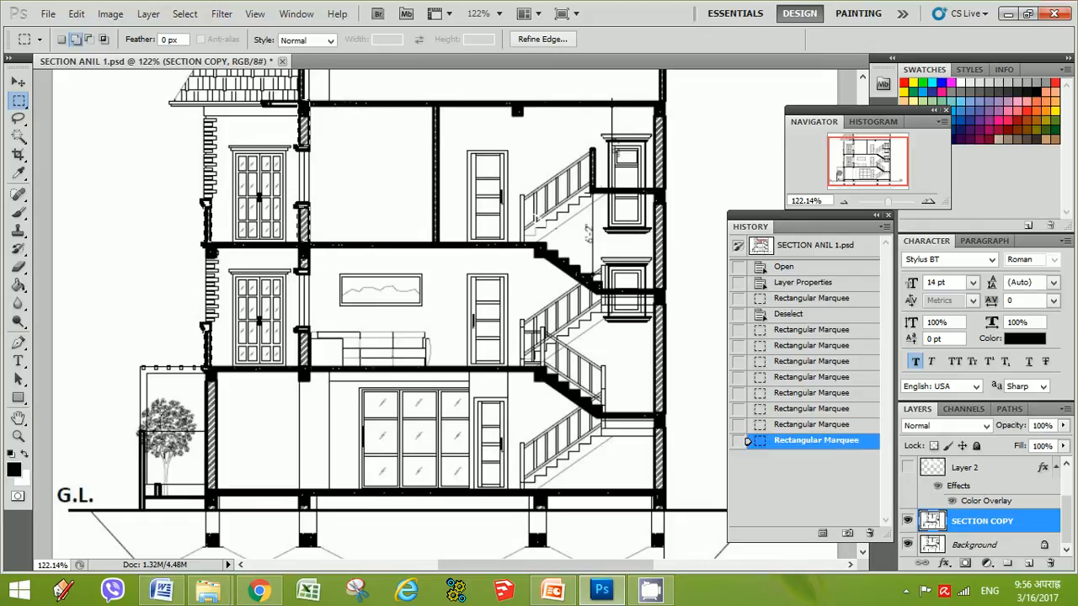
{"action": "left_click_drag", "start_coordinate": [309, 257], "coordinate": [299, 368]}
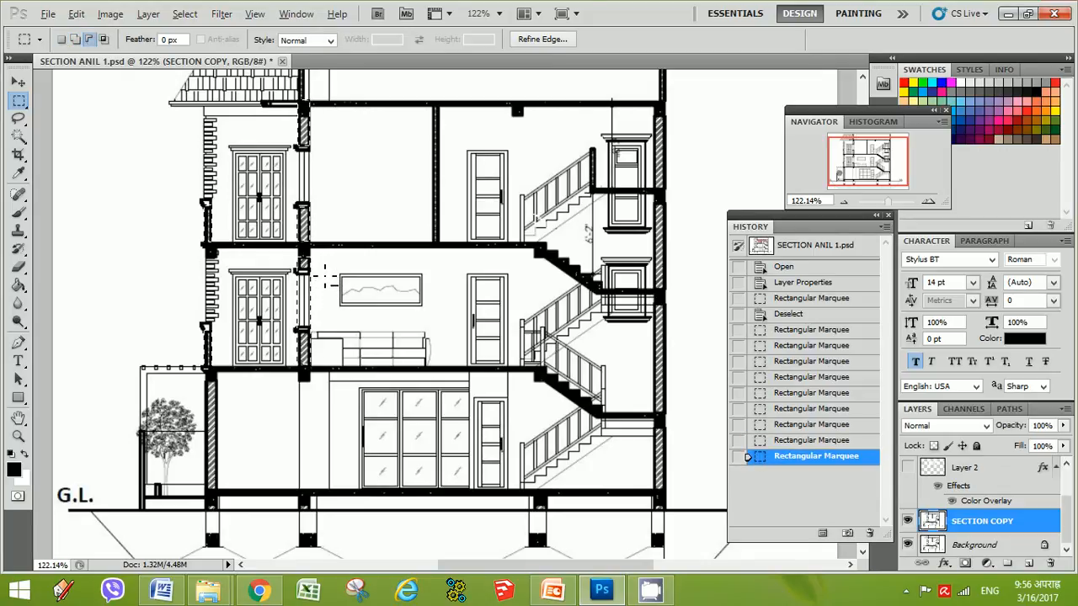
{"action": "left_click_drag", "start_coordinate": [320, 270], "coordinate": [275, 332]}
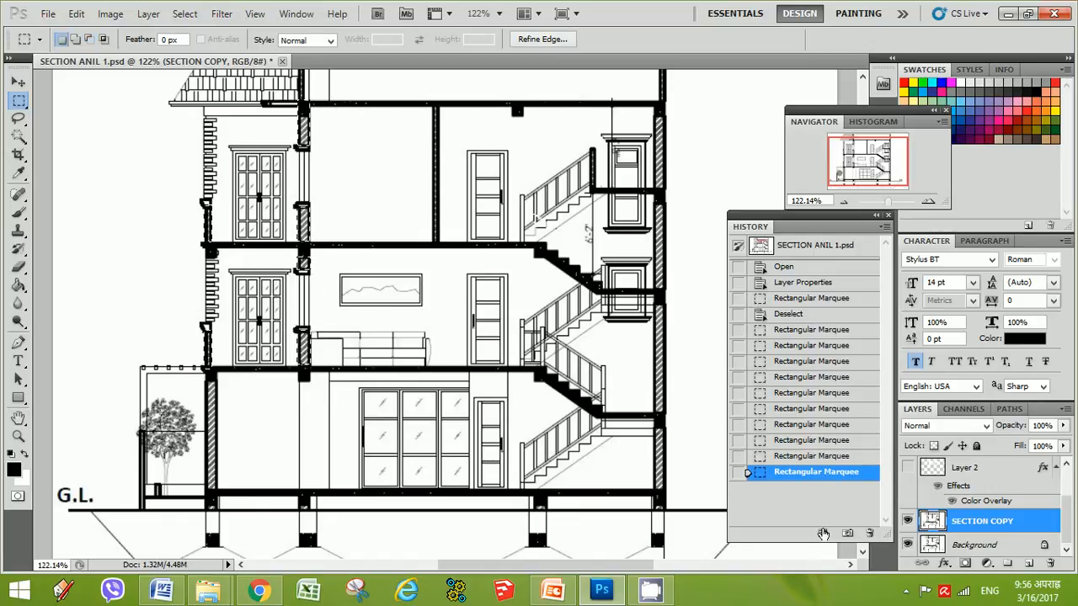
{"action": "left_click", "coordinate": [903, 596]}
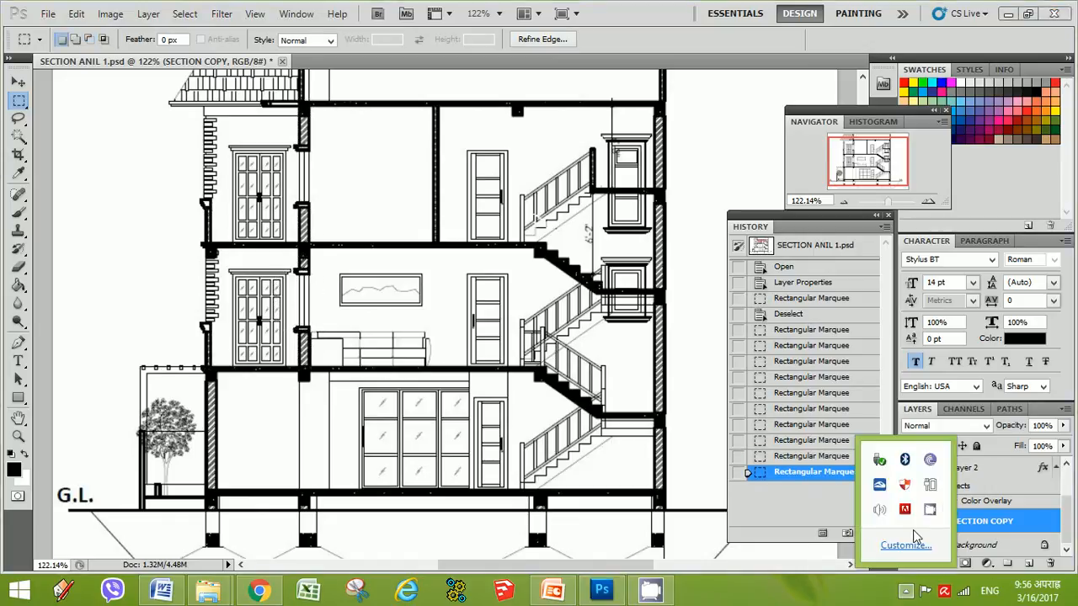
{"action": "right_click", "coordinate": [931, 514]}
{"action": "left_click", "coordinate": [949, 460]}
{"action": "left_click", "coordinate": [921, 444]}
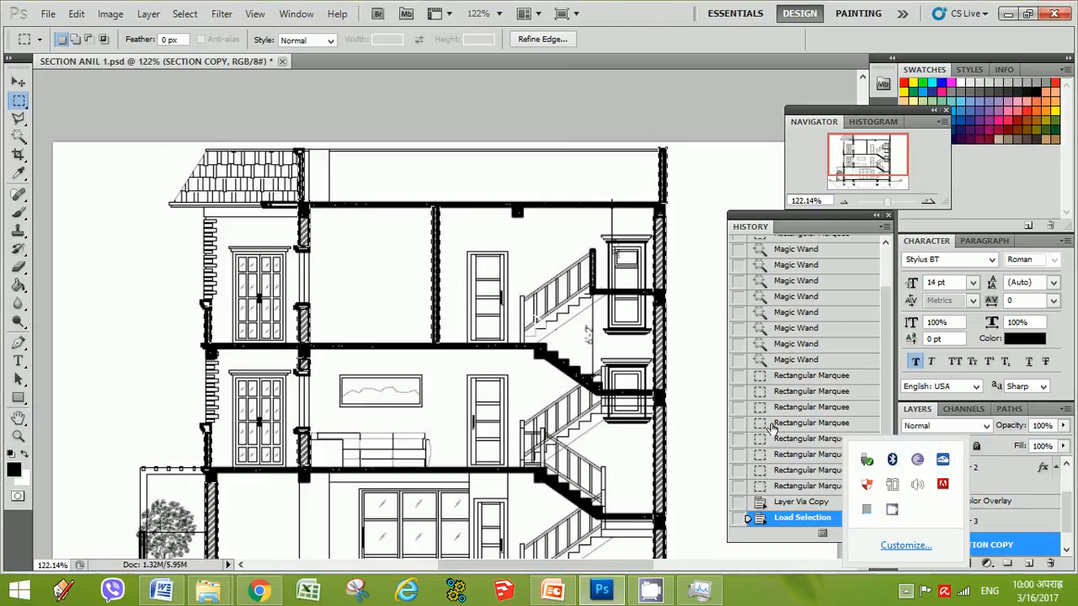
Examine the loaded wall selection across the section drawing from top to foundations
{"action": "scroll", "coordinate": [684, 362], "scroll_direction": "down", "scroll_amount": 2}
{"action": "scroll", "coordinate": [684, 352], "scroll_direction": "down", "scroll_amount": 3}
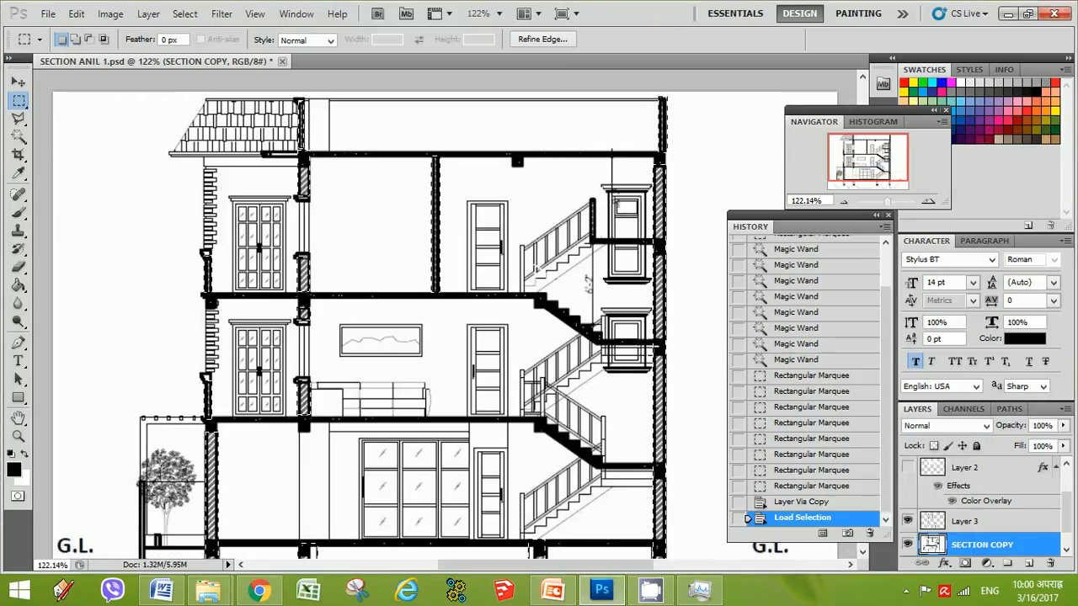
{"action": "scroll", "coordinate": [415, 365], "scroll_direction": "down", "scroll_amount": 4}
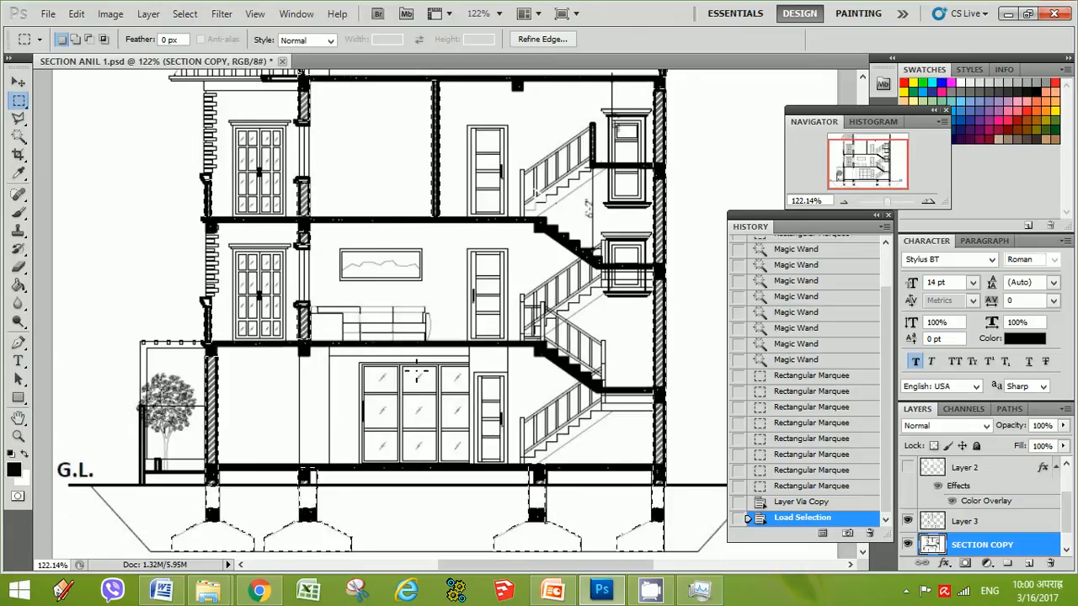
{"action": "scroll", "coordinate": [426, 370], "scroll_direction": "up", "scroll_amount": 6}
{"action": "scroll", "coordinate": [428, 371], "scroll_direction": "up", "scroll_amount": 3}
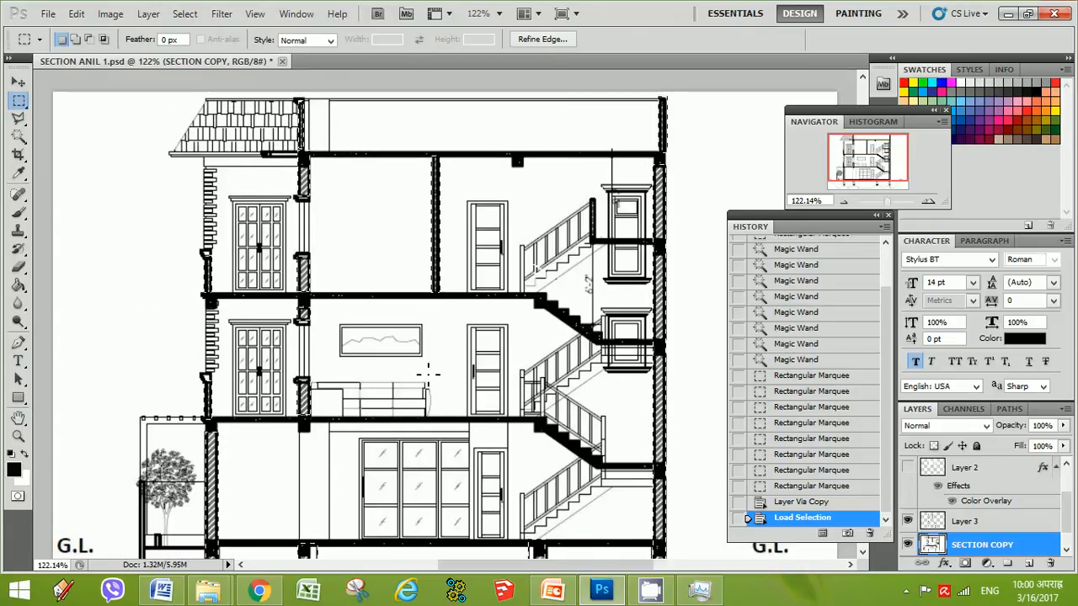
{"action": "scroll", "coordinate": [432, 375], "scroll_direction": "down", "scroll_amount": 3}
{"action": "scroll", "coordinate": [435, 377], "scroll_direction": "down", "scroll_amount": 2}
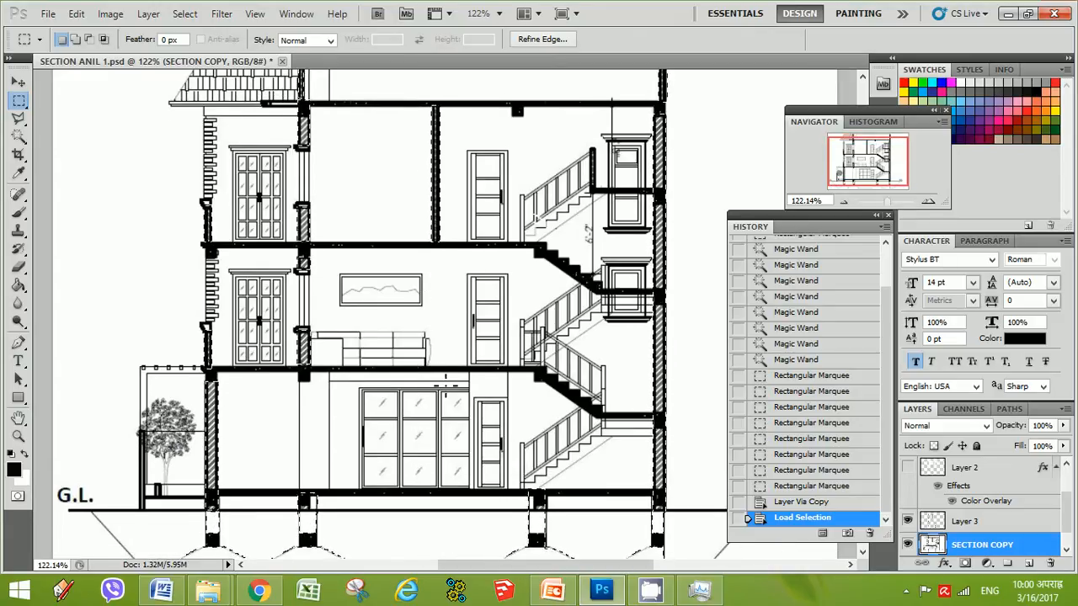
{"action": "scroll", "coordinate": [434, 377], "scroll_direction": "up", "scroll_amount": 3}
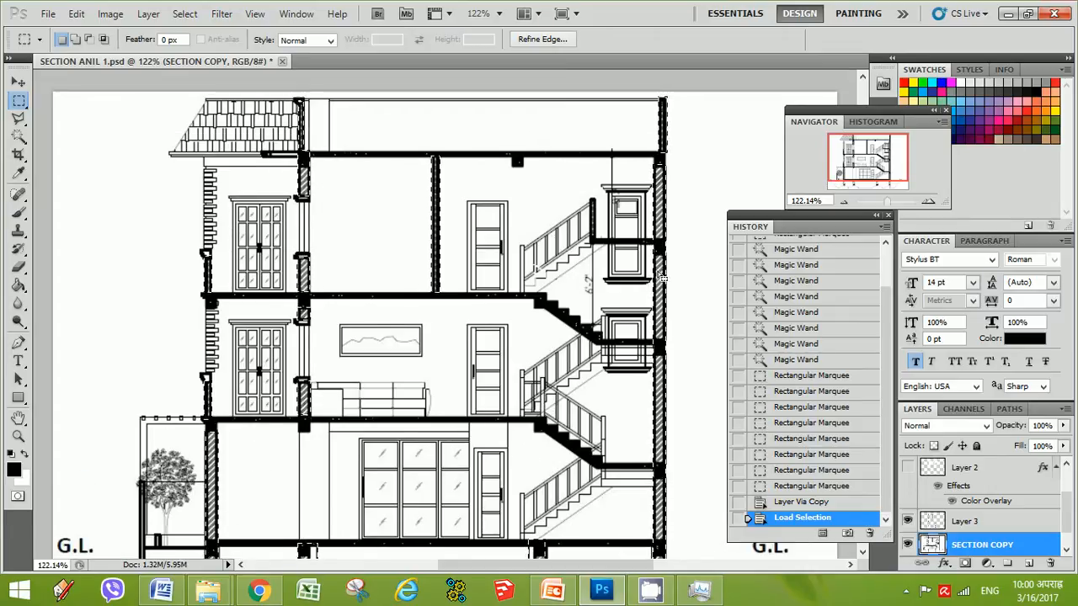
Add two more wall regions to the loaded selection with the Magic Wand and copy the selection from SECTION COPY to a new layer
{"action": "scroll", "coordinate": [597, 255], "scroll_direction": "up", "scroll_amount": 4}
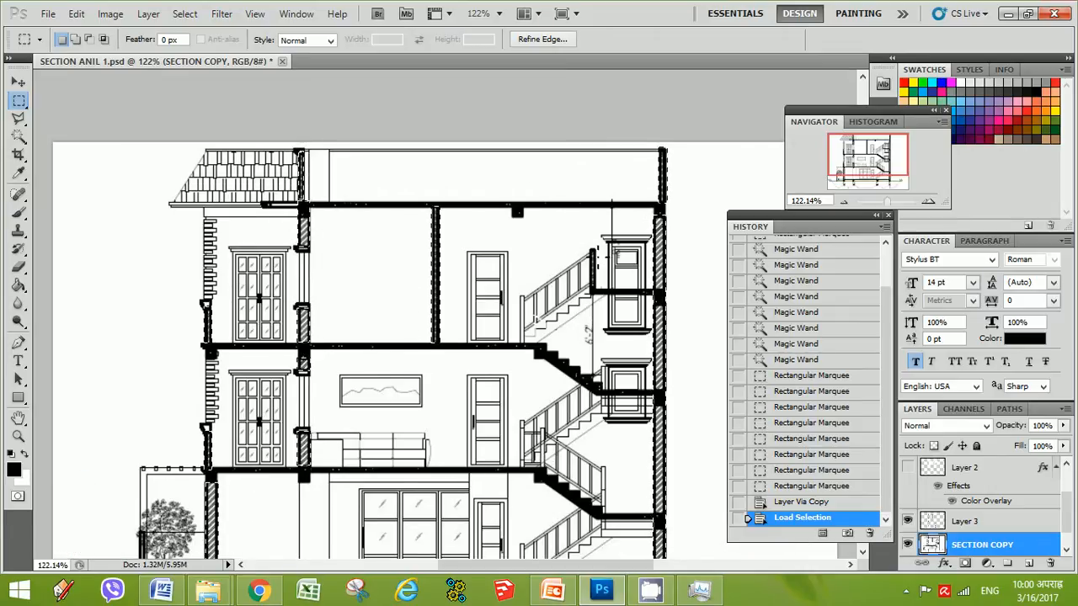
{"action": "scroll", "coordinate": [597, 255], "scroll_direction": "down", "scroll_amount": 2}
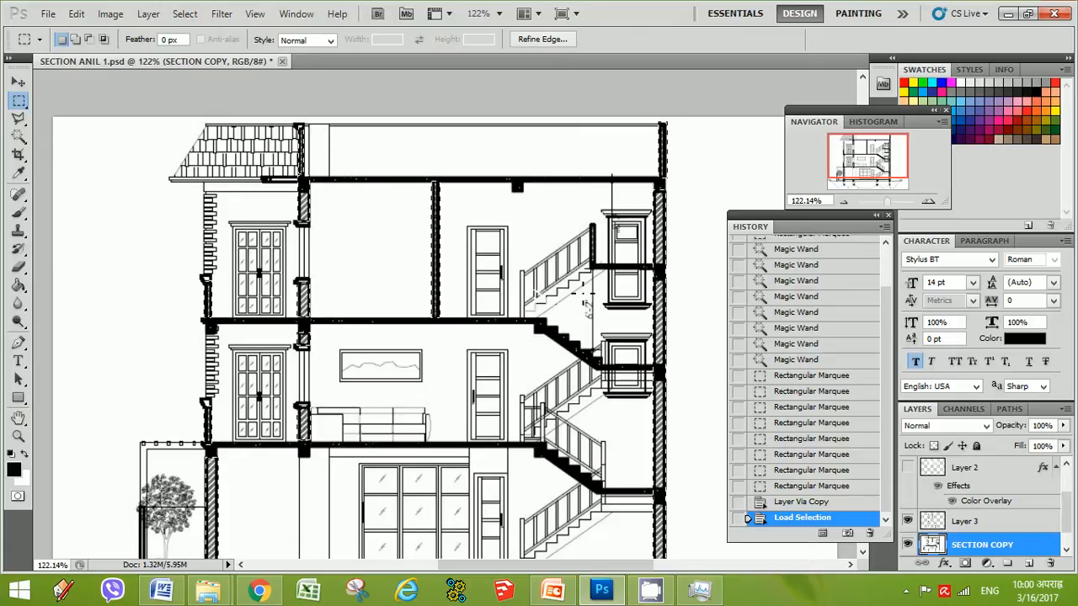
{"action": "left_click", "coordinate": [20, 137]}
{"action": "key", "text": "shift"}
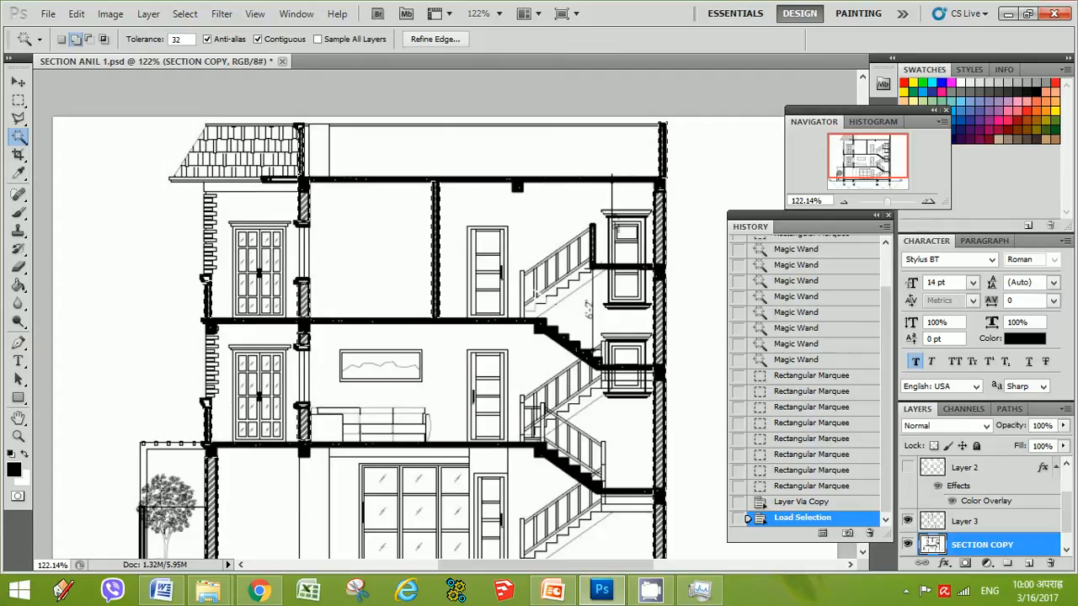
{"action": "left_click", "coordinate": [587, 310], "text": "shift"}
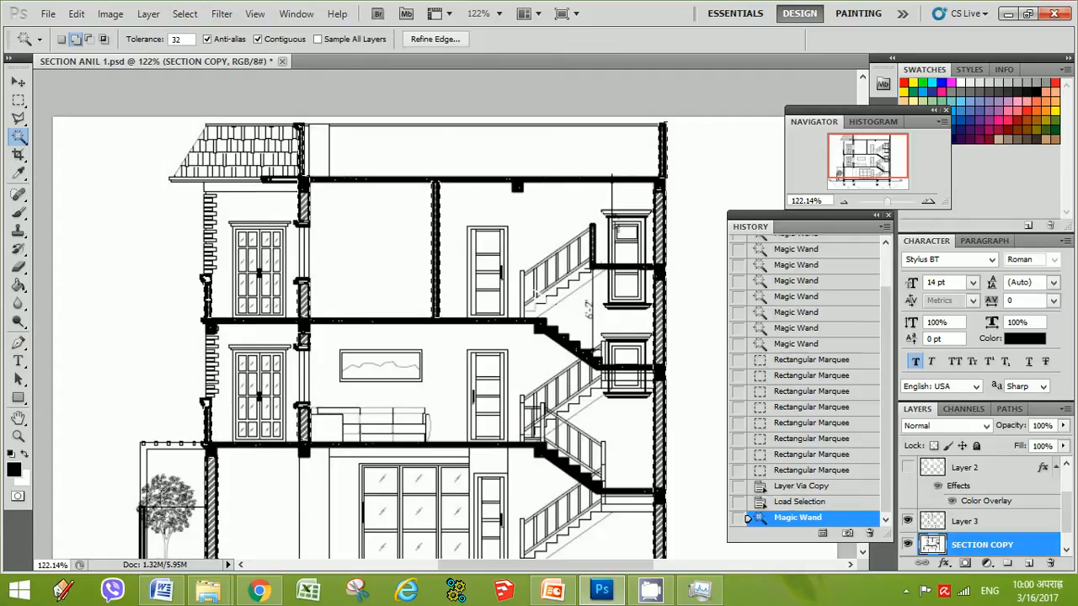
{"action": "left_click", "coordinate": [209, 424], "text": "shift"}
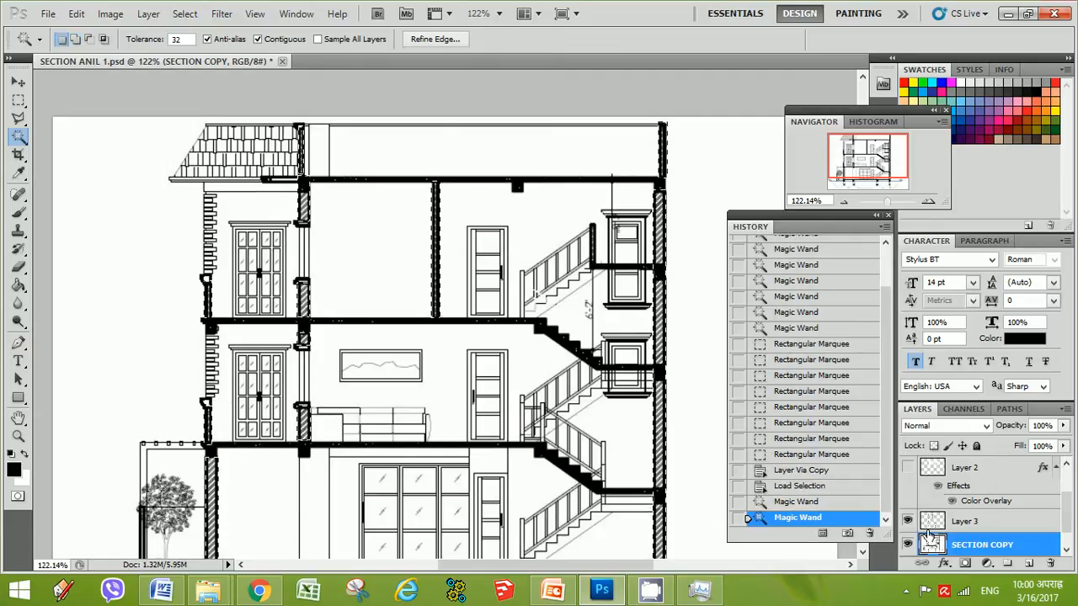
{"action": "left_click", "coordinate": [958, 526]}
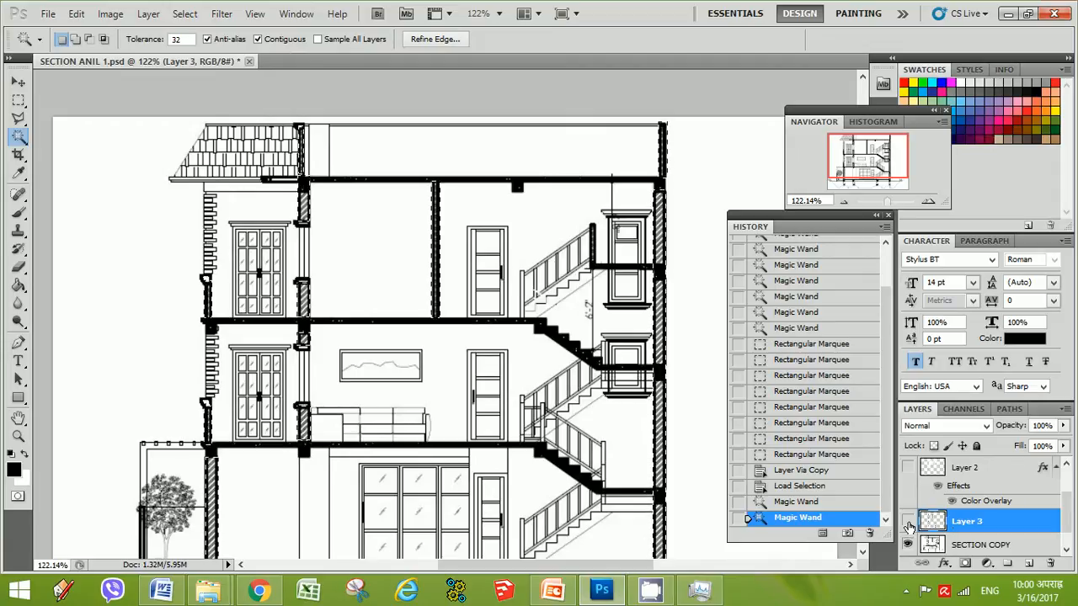
{"action": "left_click", "coordinate": [951, 545]}
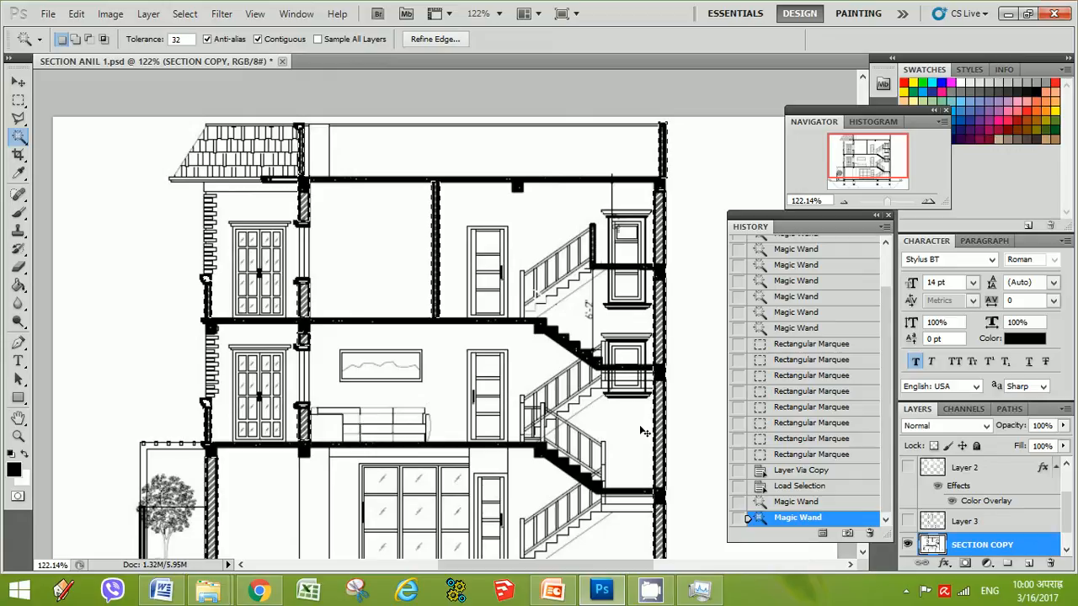
{"action": "key", "text": "ctrl+j"}
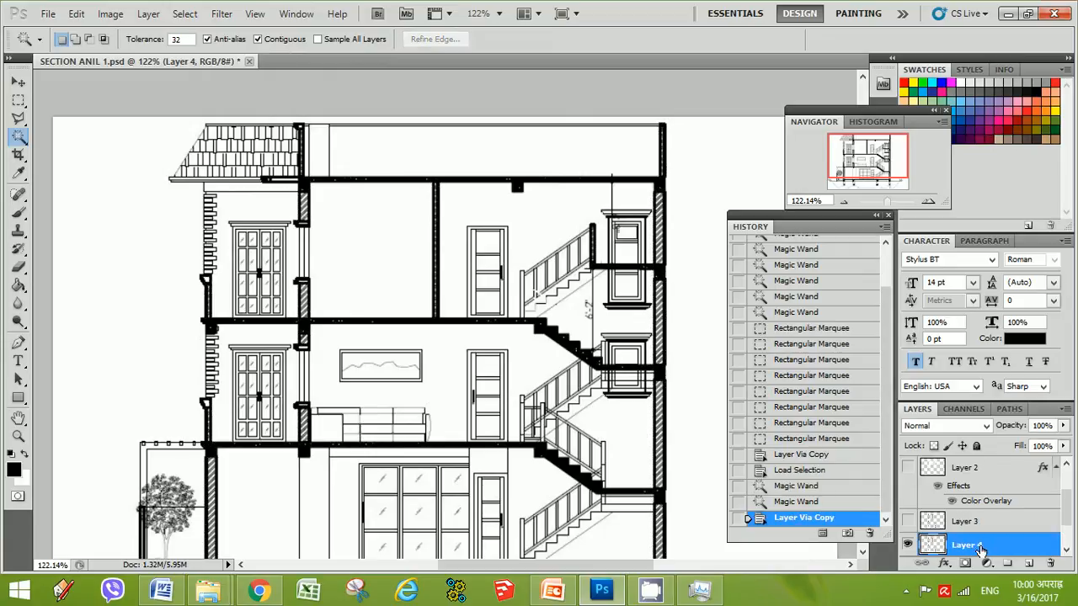
Delete Layer 3
{"action": "left_click", "coordinate": [1066, 527]}
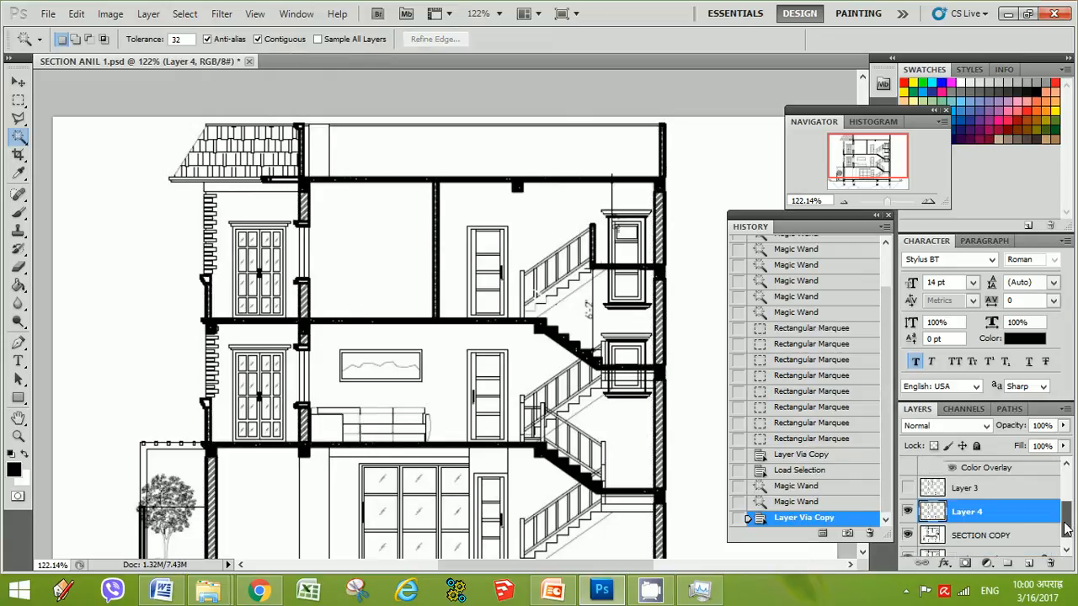
{"action": "left_click", "coordinate": [952, 492]}
{"action": "left_click", "coordinate": [1050, 564]}
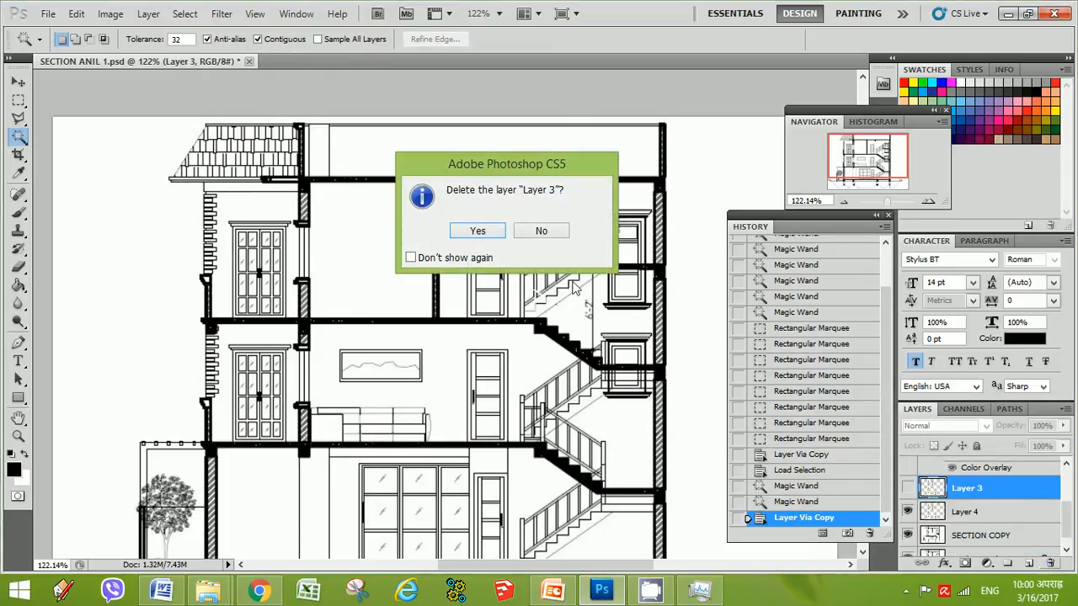
{"action": "left_click", "coordinate": [481, 229]}
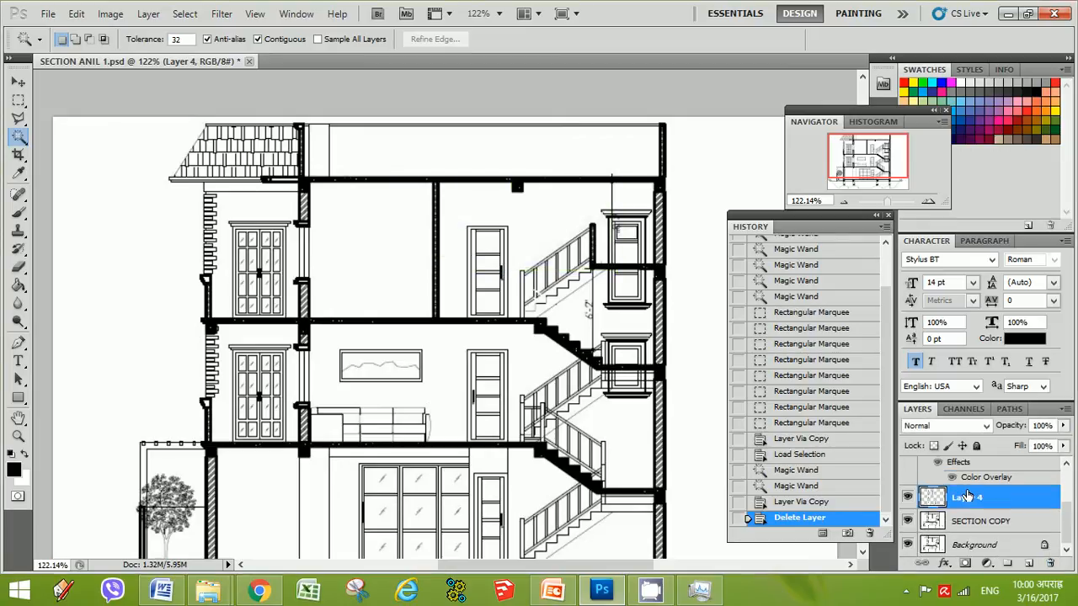
Rename the new wall layer WAALL SEC
{"action": "double_click", "coordinate": [1020, 498]}
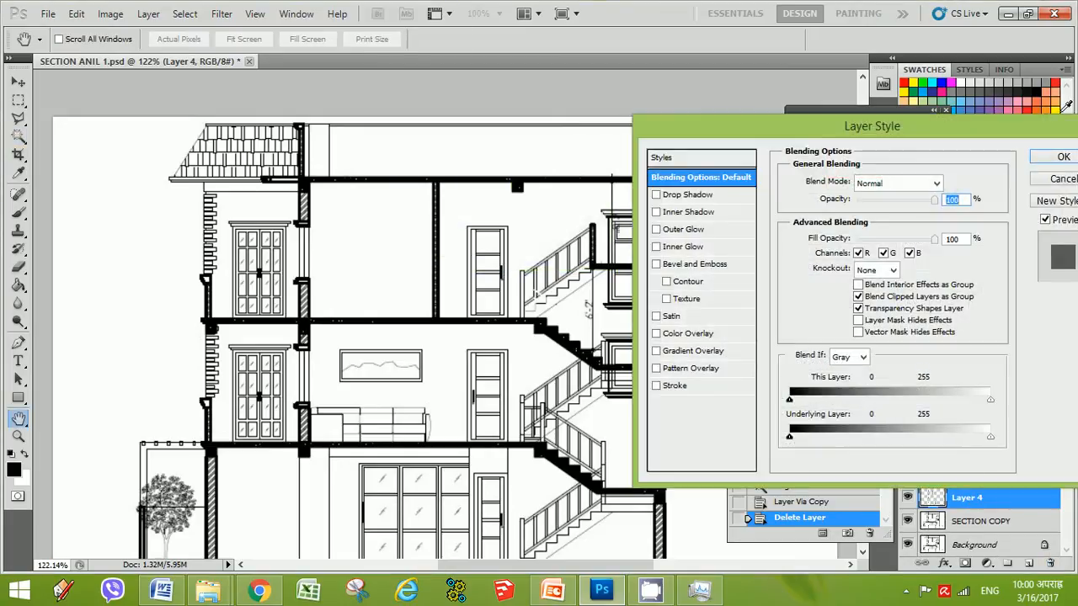
{"action": "left_click", "coordinate": [1063, 179]}
{"action": "double_click", "coordinate": [967, 499]}
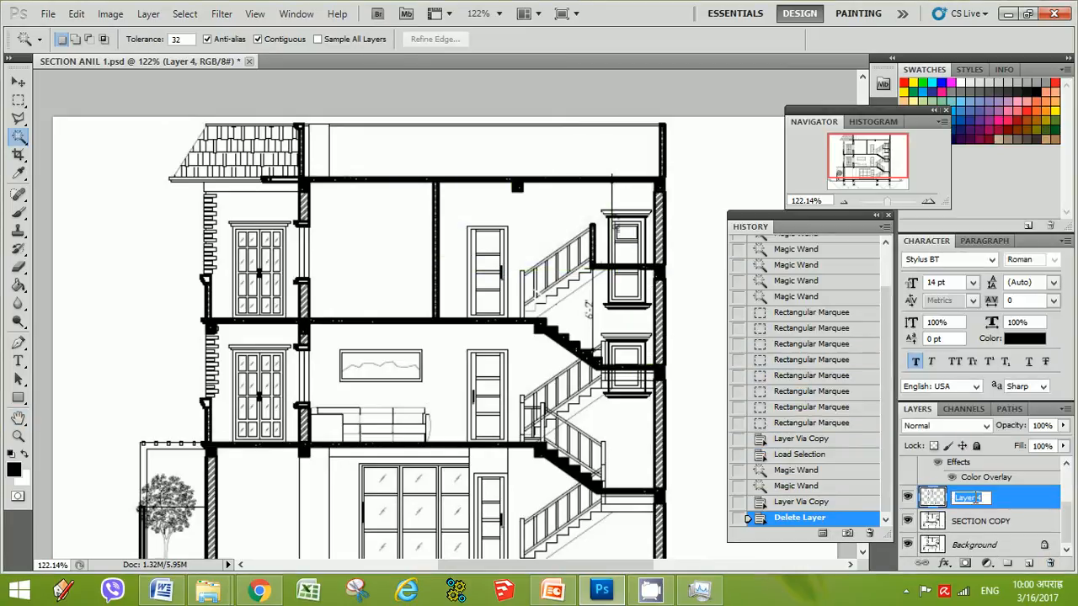
{"action": "type", "text": "WAAL"}
{"action": "type", "text": "L SEC"}
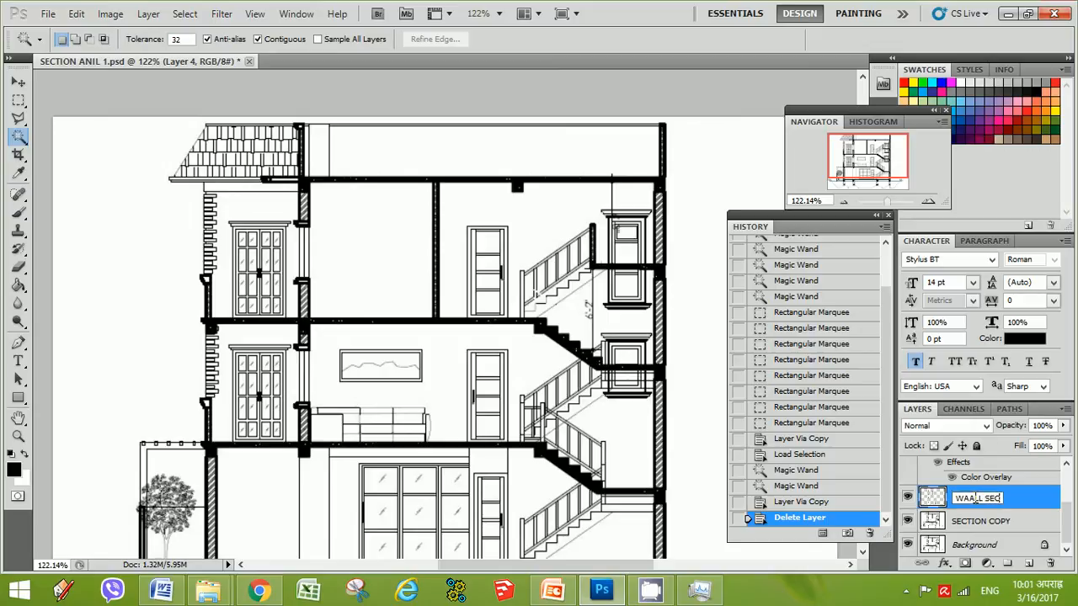
{"action": "key", "text": "Return"}
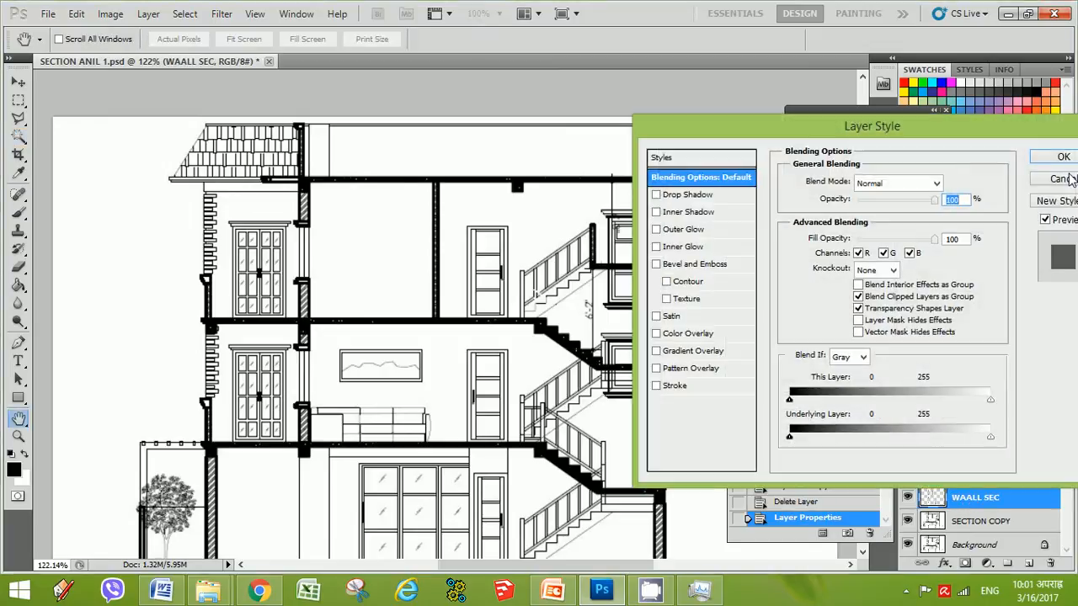
{"action": "left_click", "coordinate": [1062, 179]}
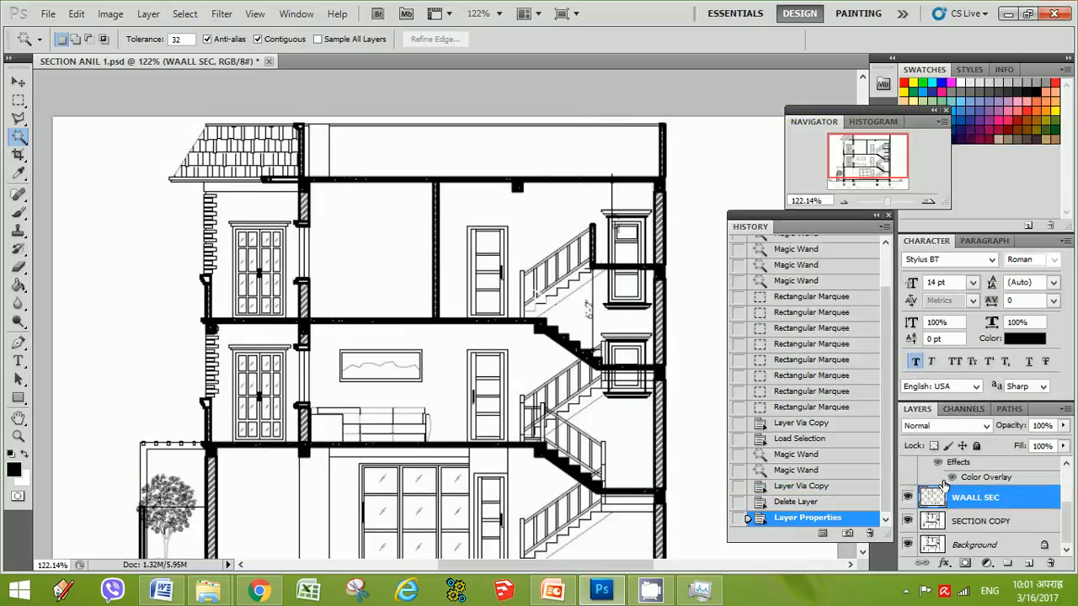
Apply a black Color Overlay layer style to the WAALL SEC layer and deselect
{"action": "right_click", "coordinate": [926, 503]}
{"action": "left_click", "coordinate": [916, 314]}
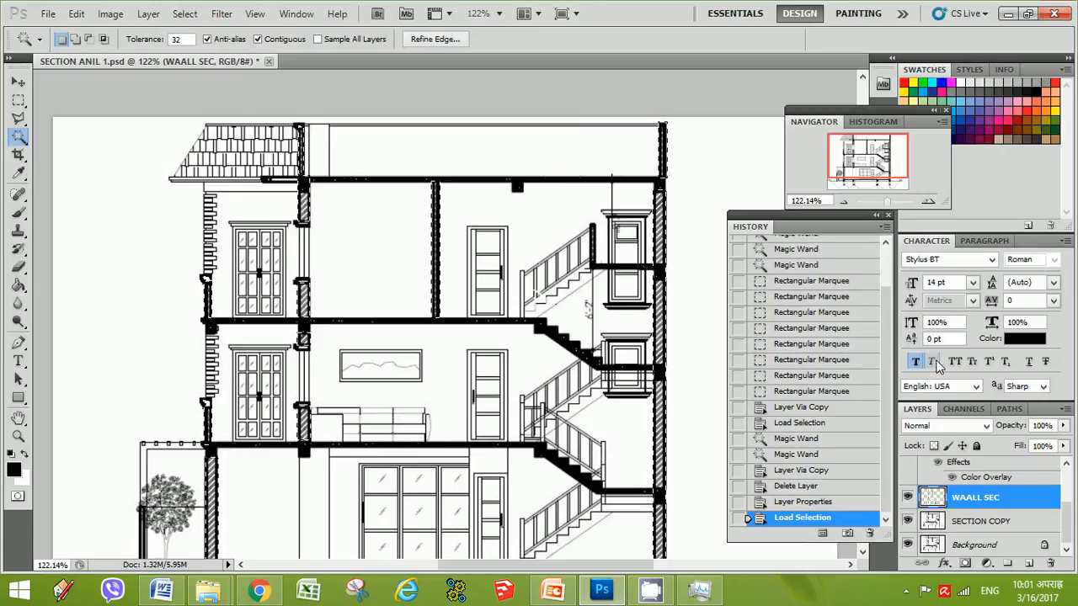
{"action": "right_click", "coordinate": [930, 499]}
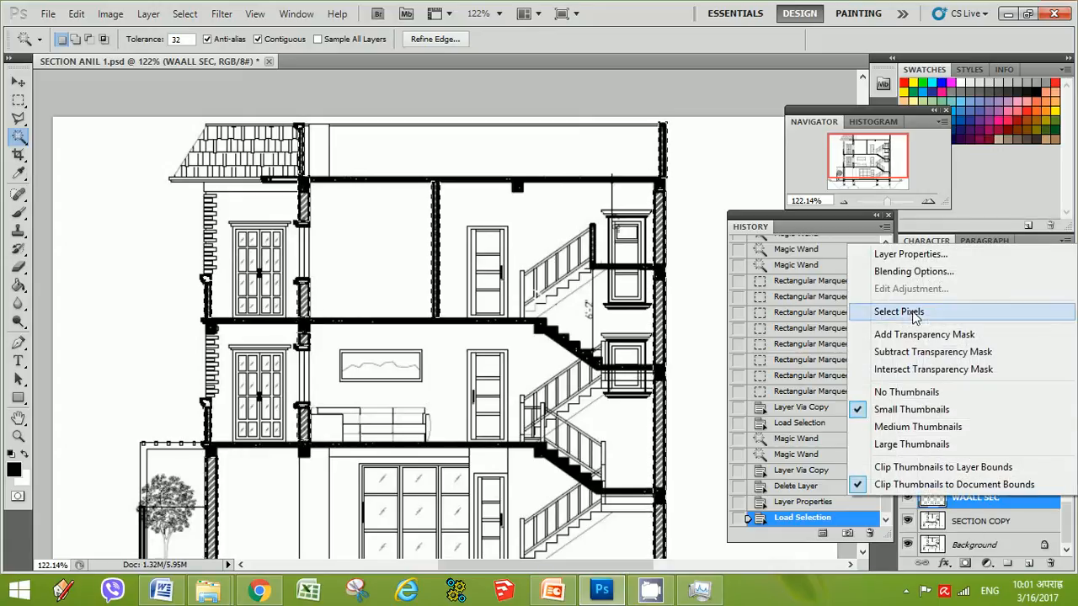
{"action": "left_click", "coordinate": [905, 271]}
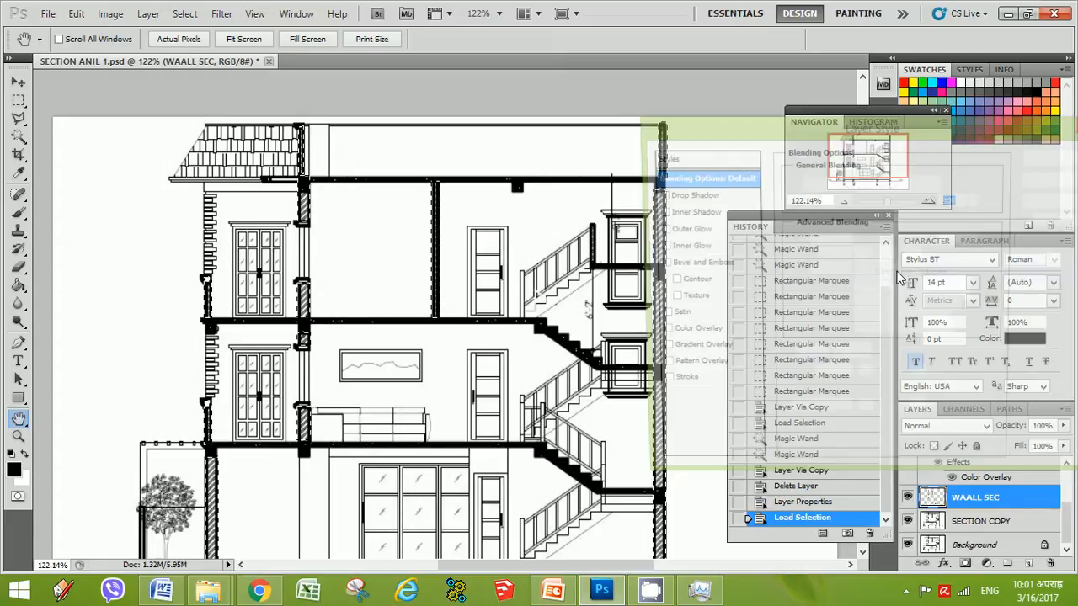
{"action": "left_click", "coordinate": [687, 335]}
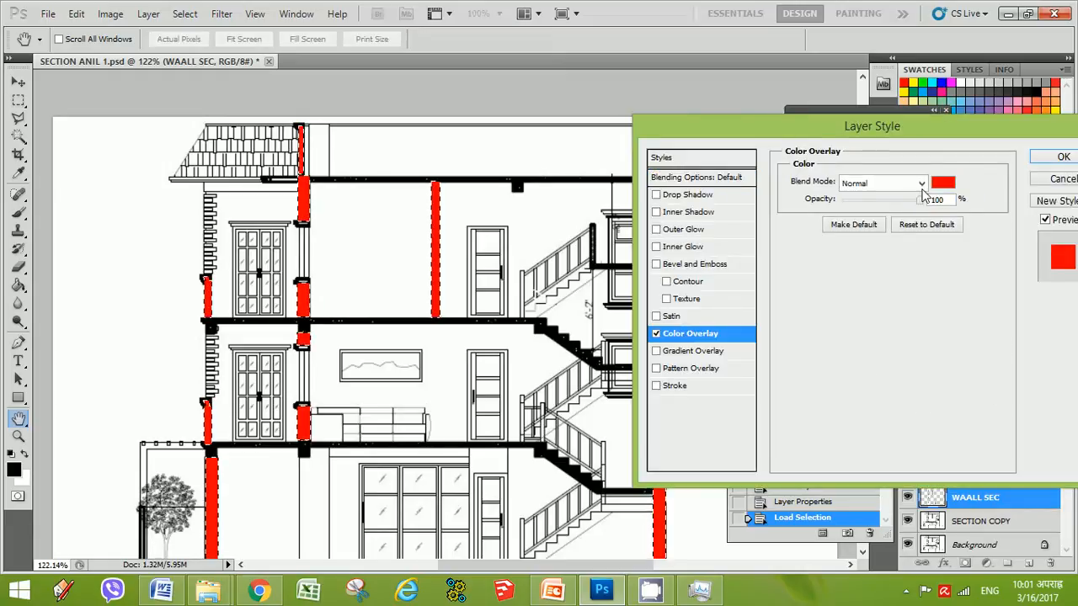
{"action": "left_click", "coordinate": [942, 183]}
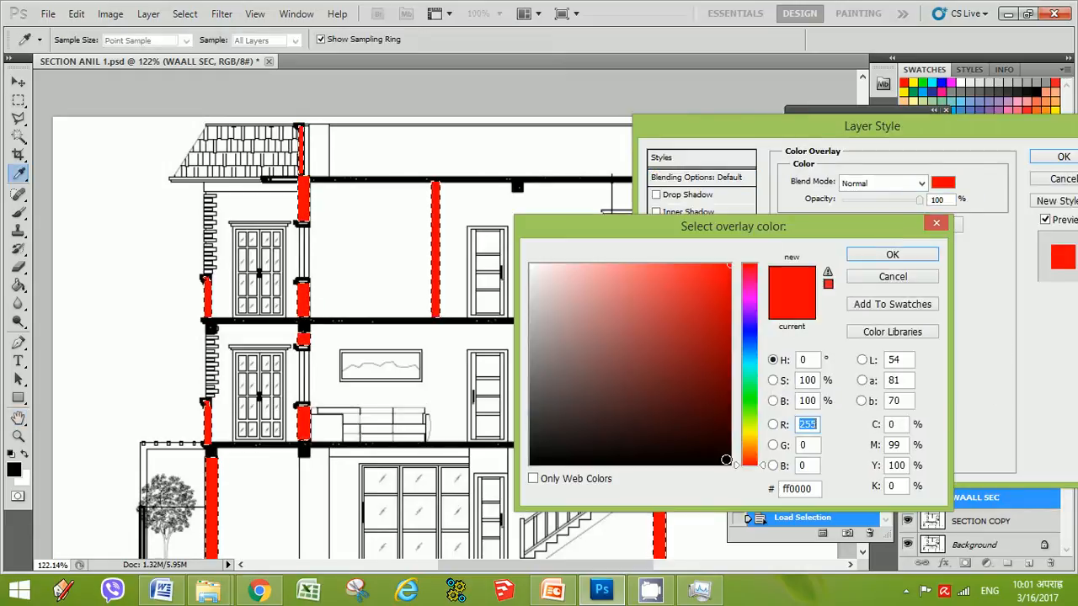
{"action": "left_click", "coordinate": [726, 460]}
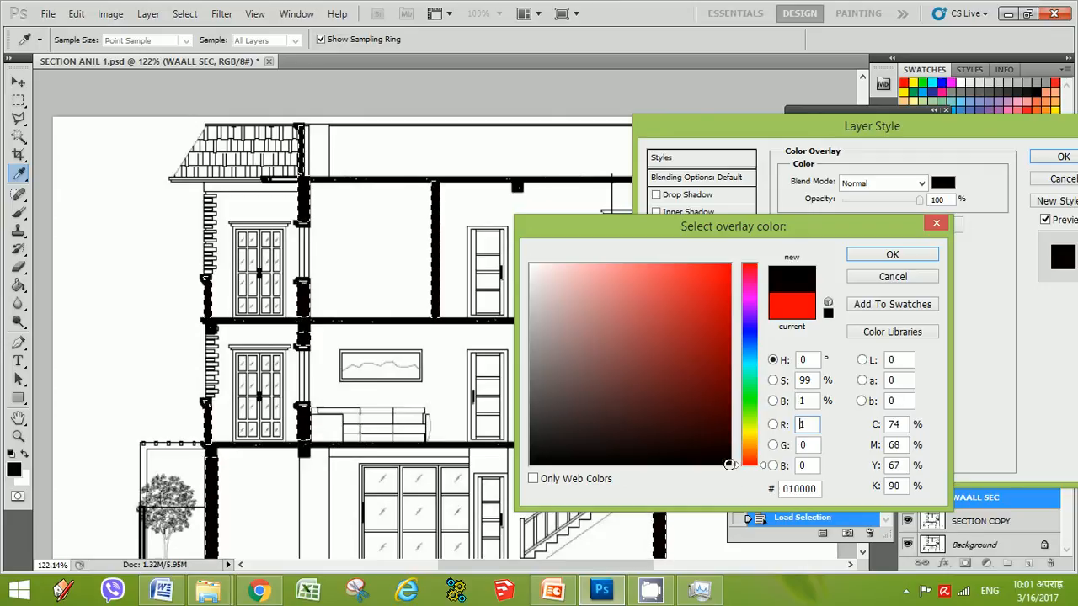
{"action": "left_click", "coordinate": [895, 255]}
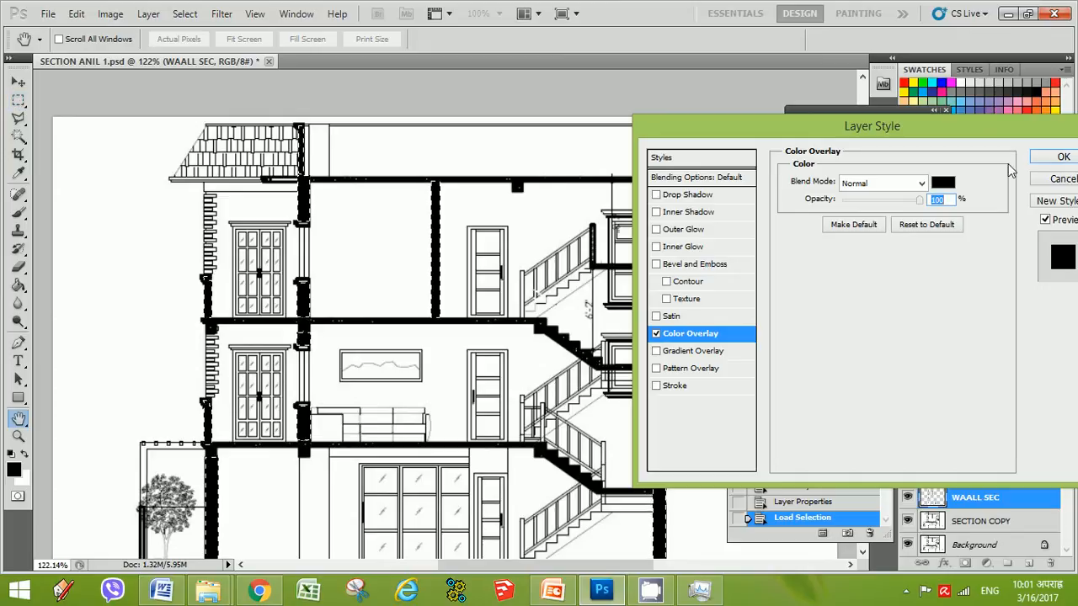
{"action": "left_click", "coordinate": [1059, 160]}
{"action": "left_click", "coordinate": [19, 101]}
{"action": "key", "text": "ctrl+d"}
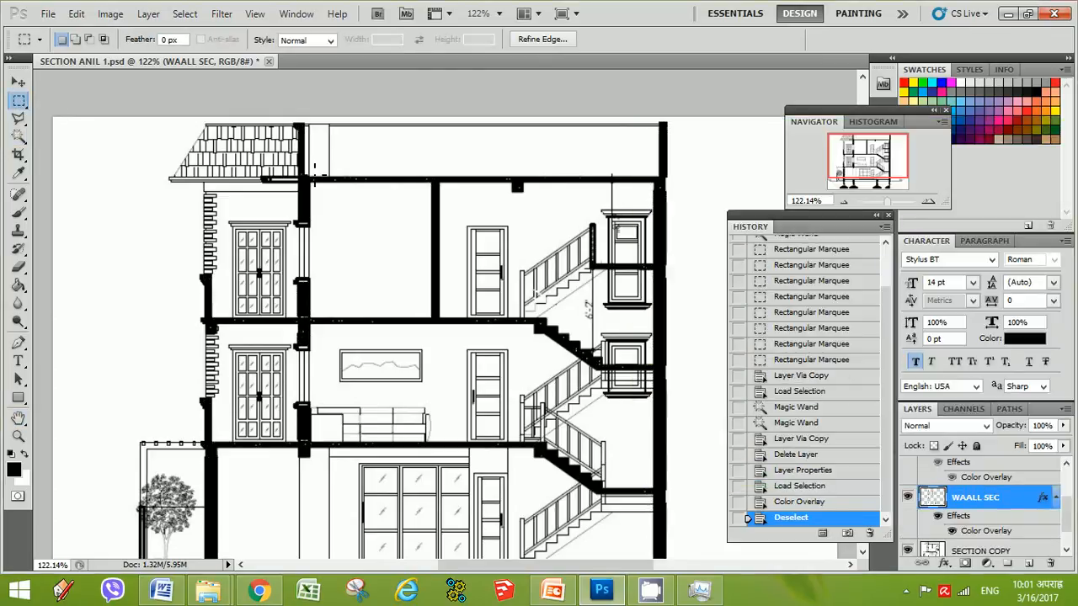
{"action": "left_click", "coordinate": [845, 202]}
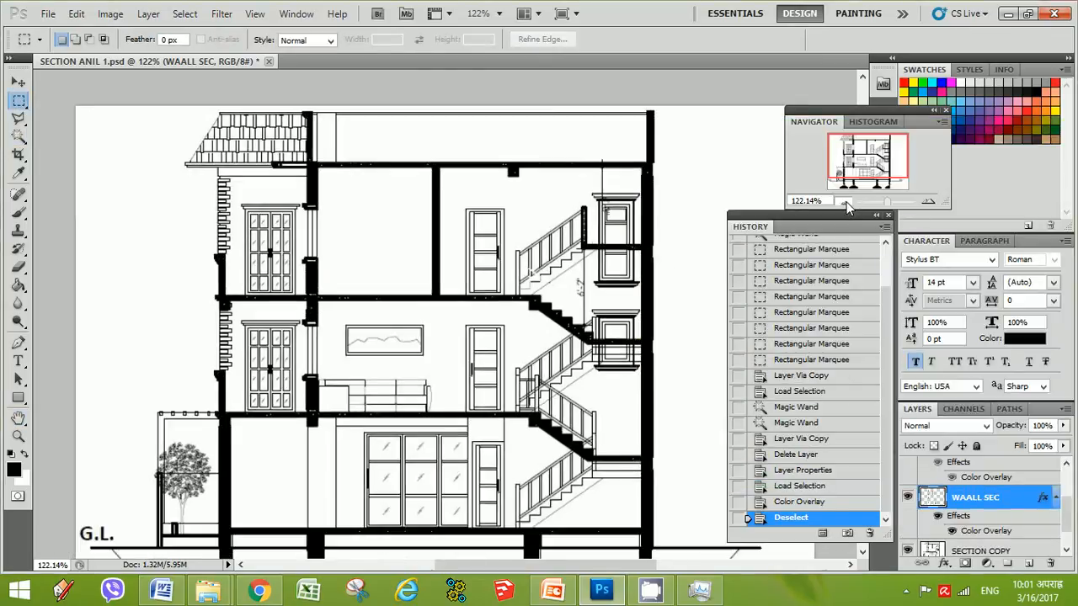
{"action": "left_click", "coordinate": [845, 203]}
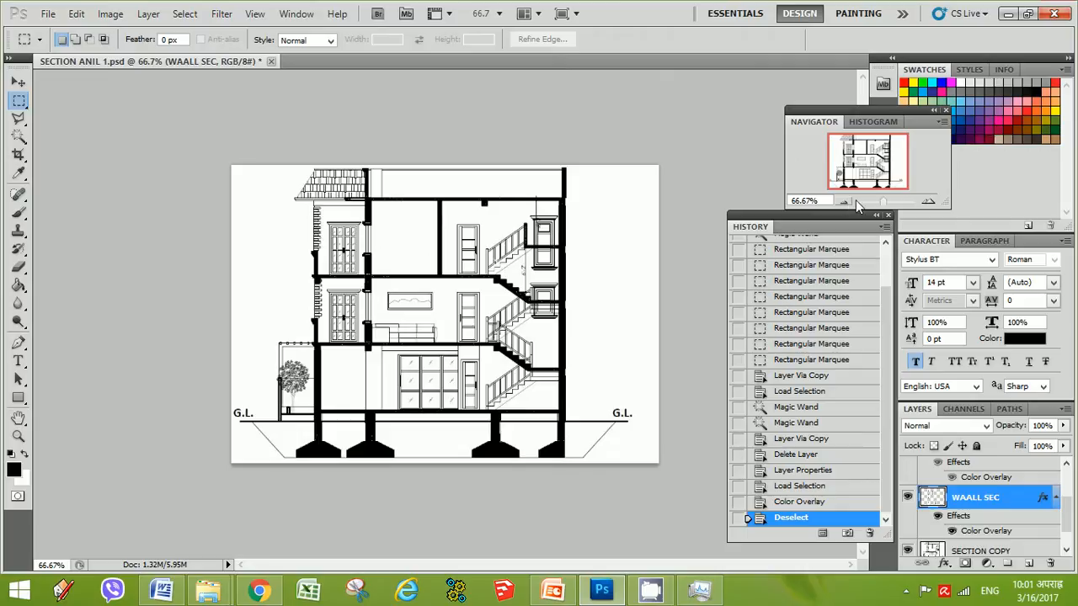
{"action": "left_click", "coordinate": [928, 201]}
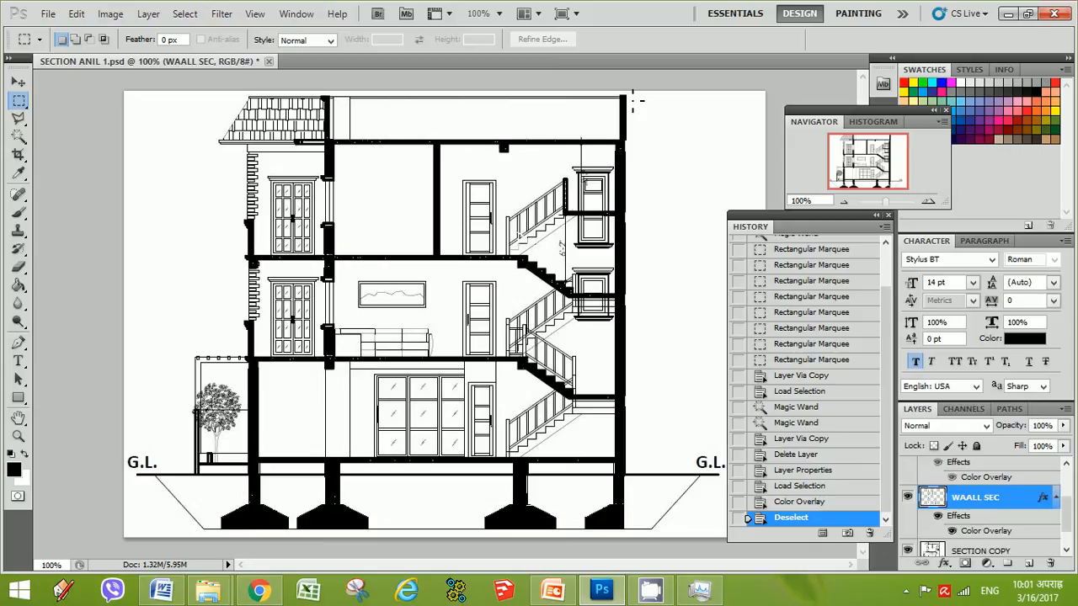
{"action": "left_click_drag", "start_coordinate": [594, 355], "coordinate": [612, 478]}
{"action": "left_click", "coordinate": [905, 591]}
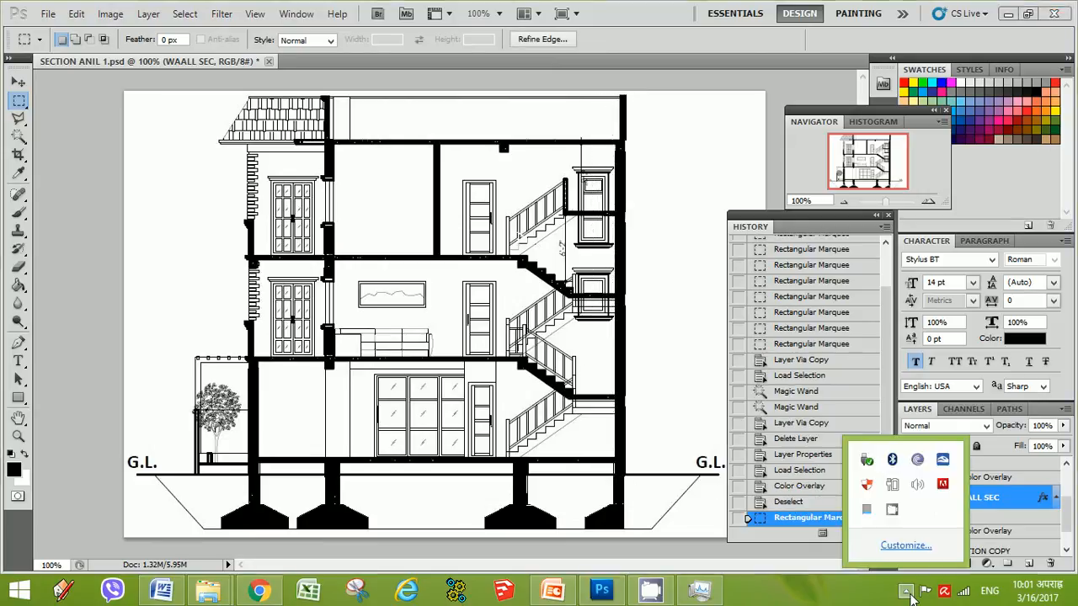
{"action": "right_click", "coordinate": [894, 510]}
{"action": "left_click", "coordinate": [935, 455]}
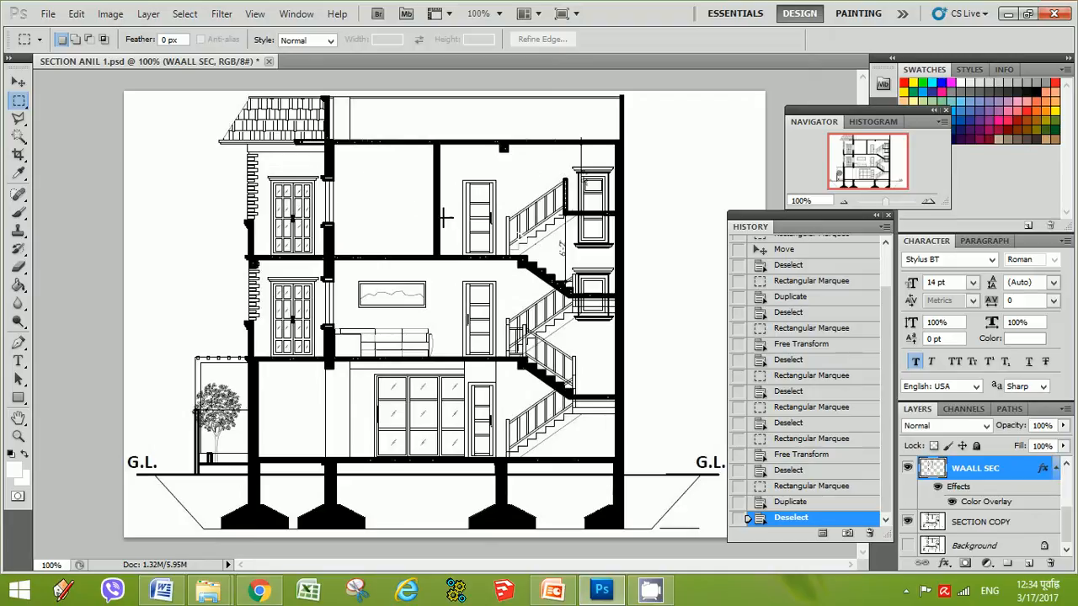
Select the upper-floor room areas on SECTION COPY with the Magic Wand and copy them to a new layer
{"action": "left_click", "coordinate": [18, 134]}
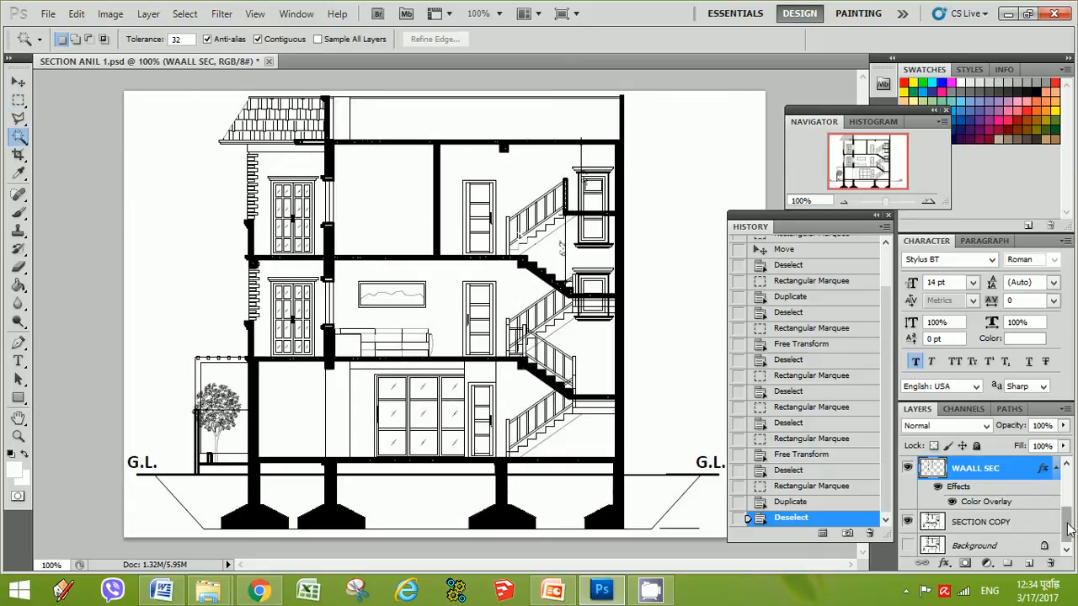
{"action": "left_click", "coordinate": [977, 522]}
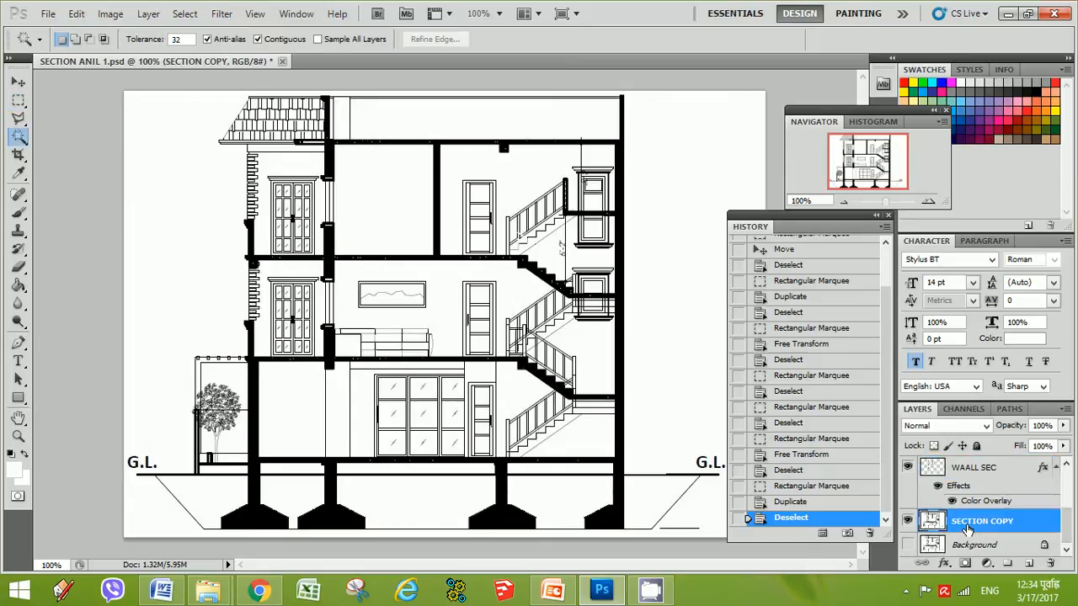
{"action": "left_click", "coordinate": [390, 197]}
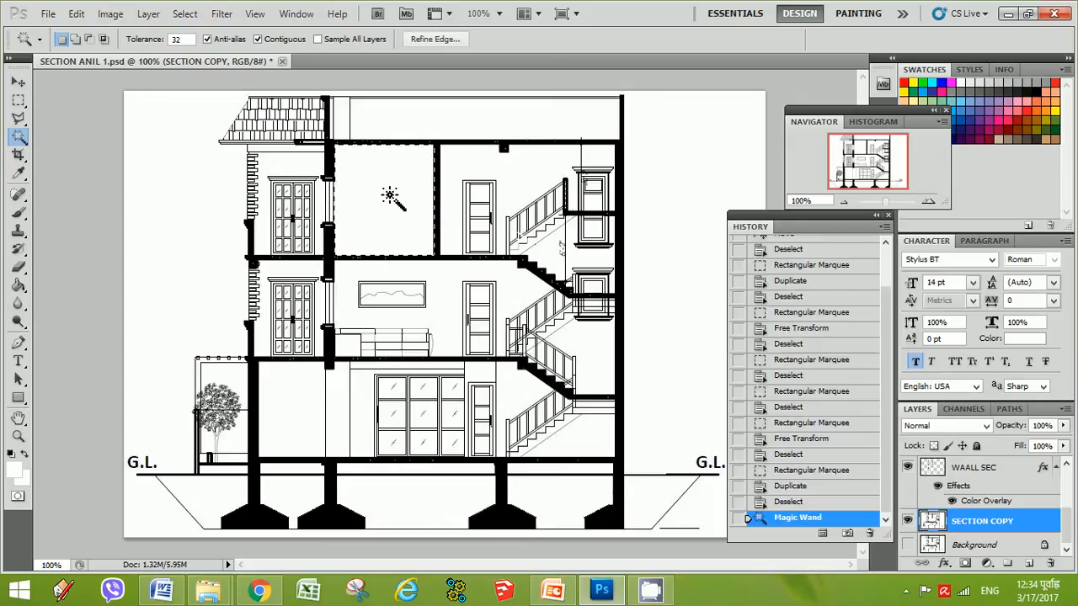
{"action": "left_click", "coordinate": [495, 171], "text": "shift"}
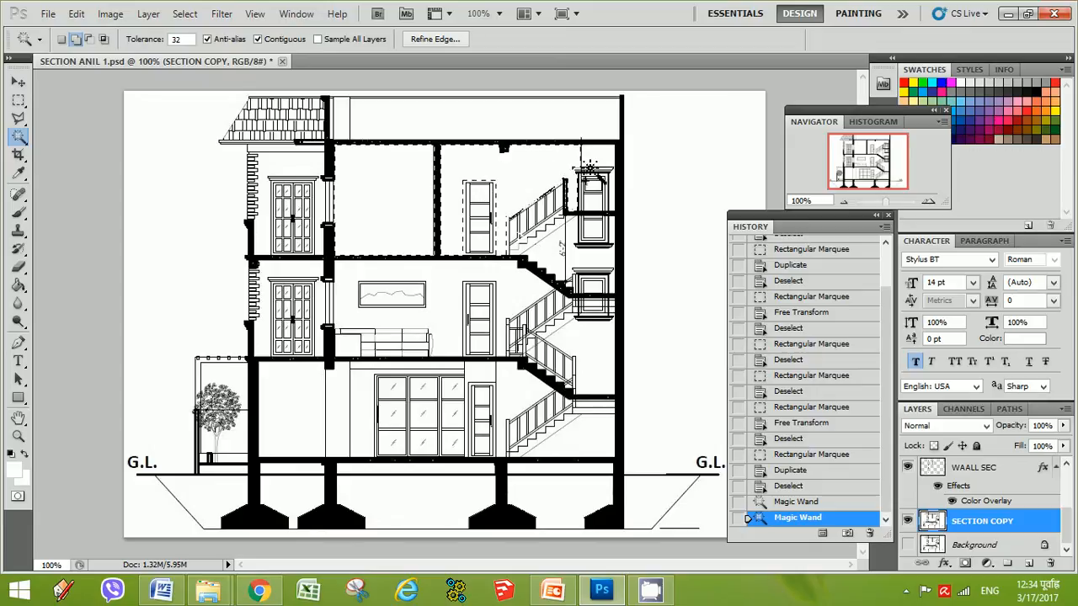
{"action": "left_click", "coordinate": [603, 162], "text": "shift"}
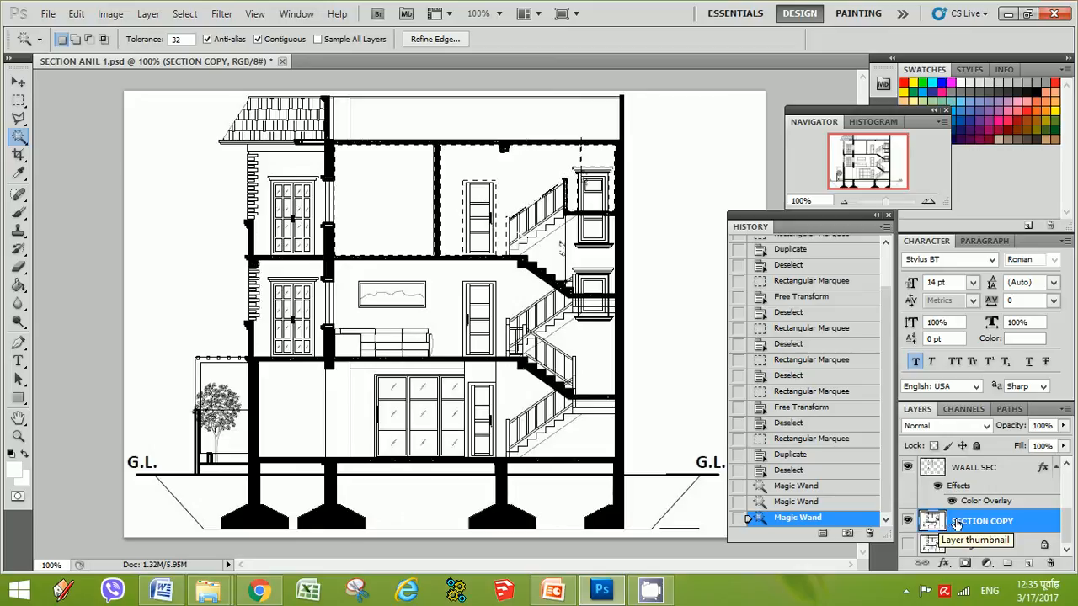
{"action": "scroll", "coordinate": [956, 509], "scroll_direction": "up", "scroll_amount": 5}
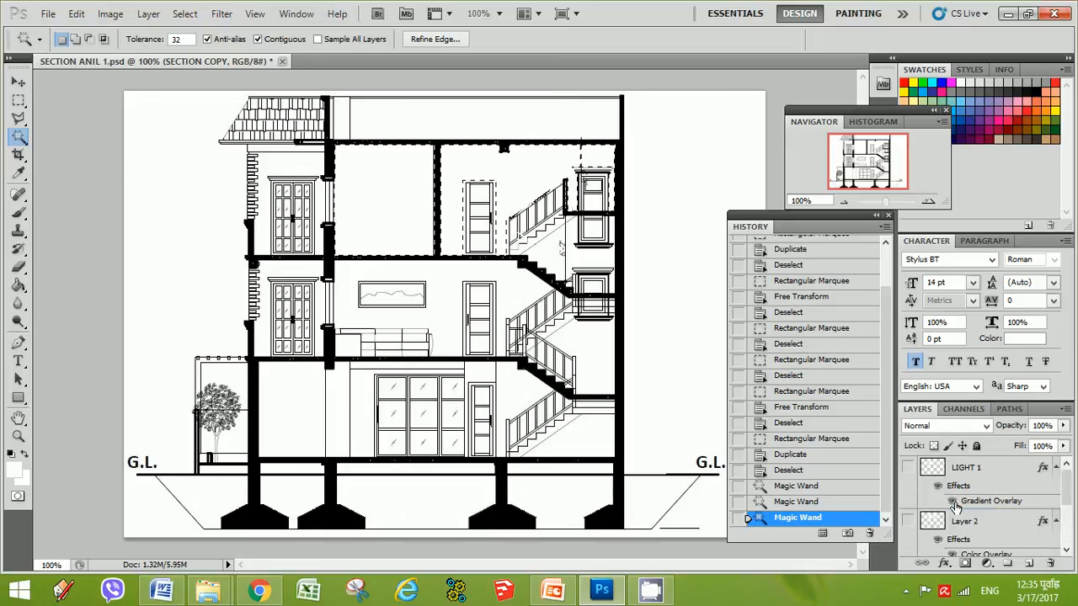
{"action": "scroll", "coordinate": [960, 514], "scroll_direction": "down", "scroll_amount": 1}
{"action": "scroll", "coordinate": [963, 514], "scroll_direction": "up", "scroll_amount": 1}
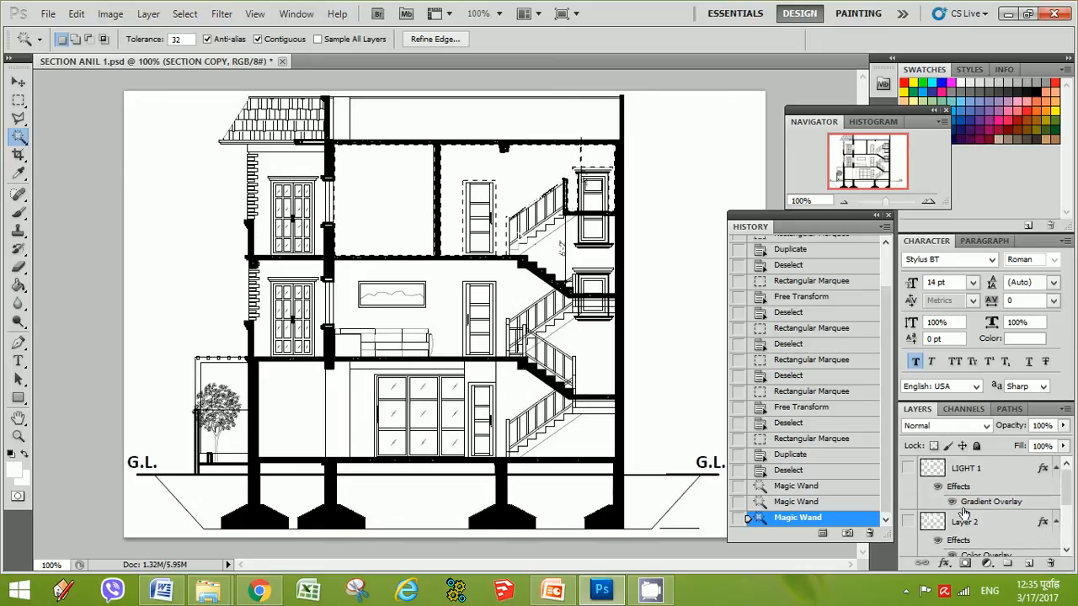
{"action": "scroll", "coordinate": [967, 524], "scroll_direction": "down", "scroll_amount": 2}
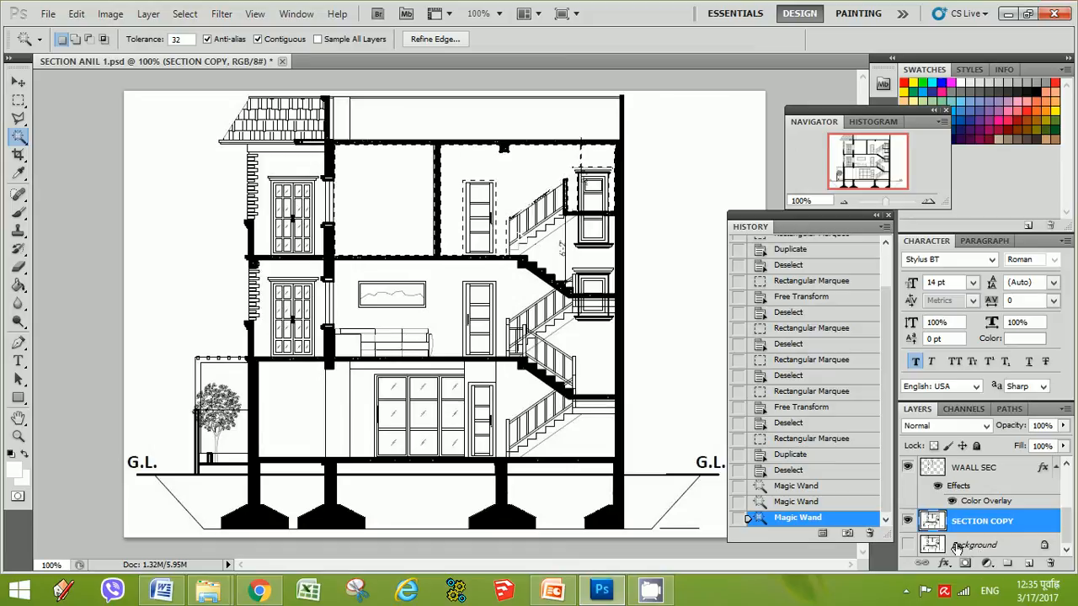
{"action": "key", "text": "ctrl+j"}
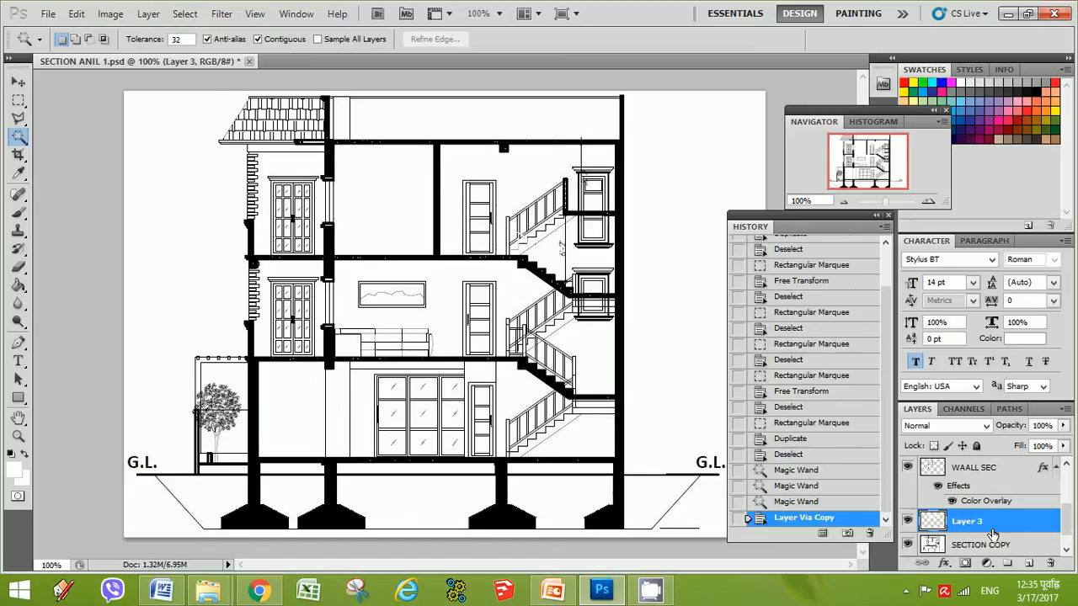
Load the new Layer 3 contents as a selection and turn on Layer 2's visibility
{"action": "right_click", "coordinate": [931, 528]}
{"action": "left_click", "coordinate": [899, 335]}
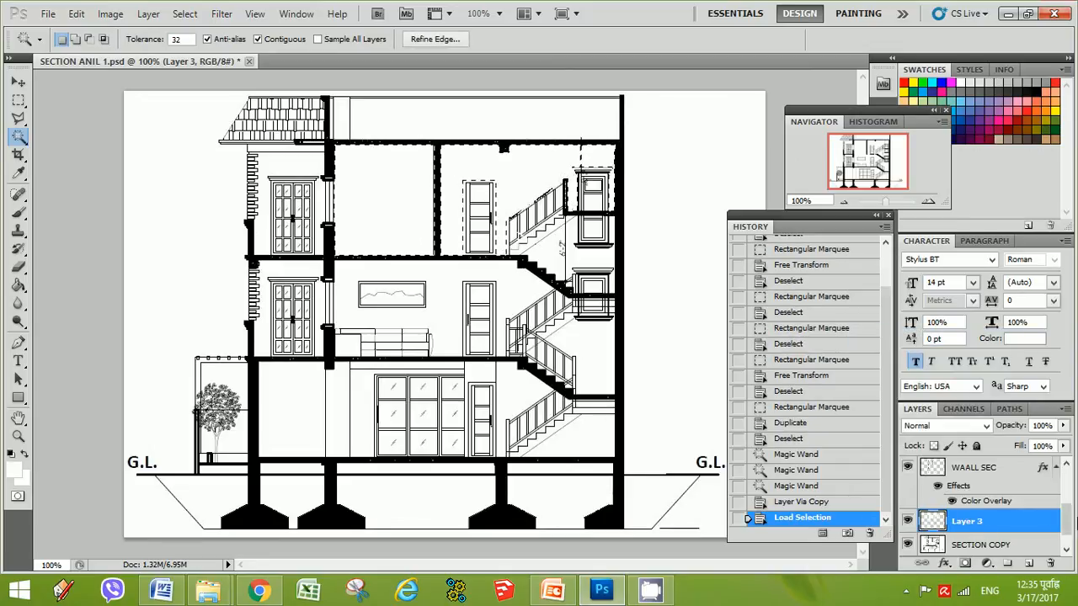
{"action": "left_click_drag", "start_coordinate": [1070, 522], "coordinate": [1072, 486]}
{"action": "left_click", "coordinate": [908, 502]}
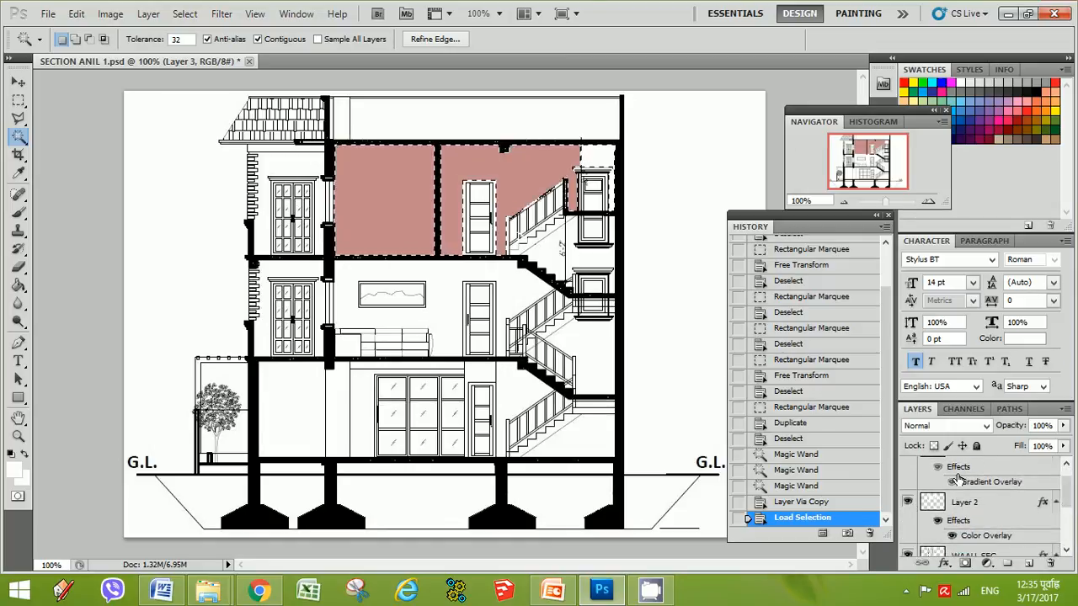
Open Layer 2's Color Overlay style to inspect its color, then close the Layer Style dialog
{"action": "right_click", "coordinate": [932, 502]}
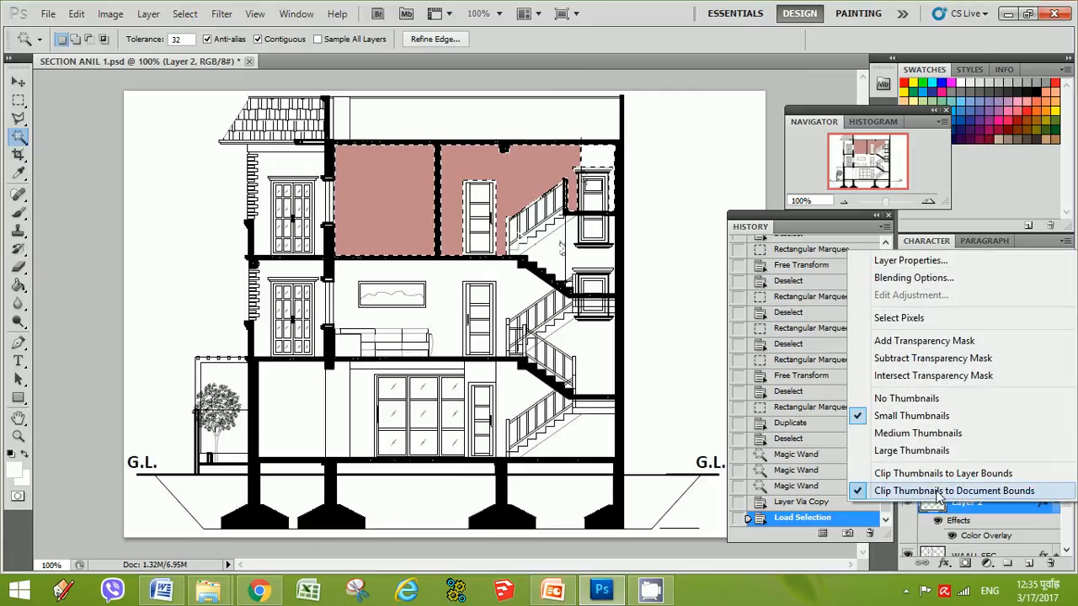
{"action": "left_click", "coordinate": [905, 279]}
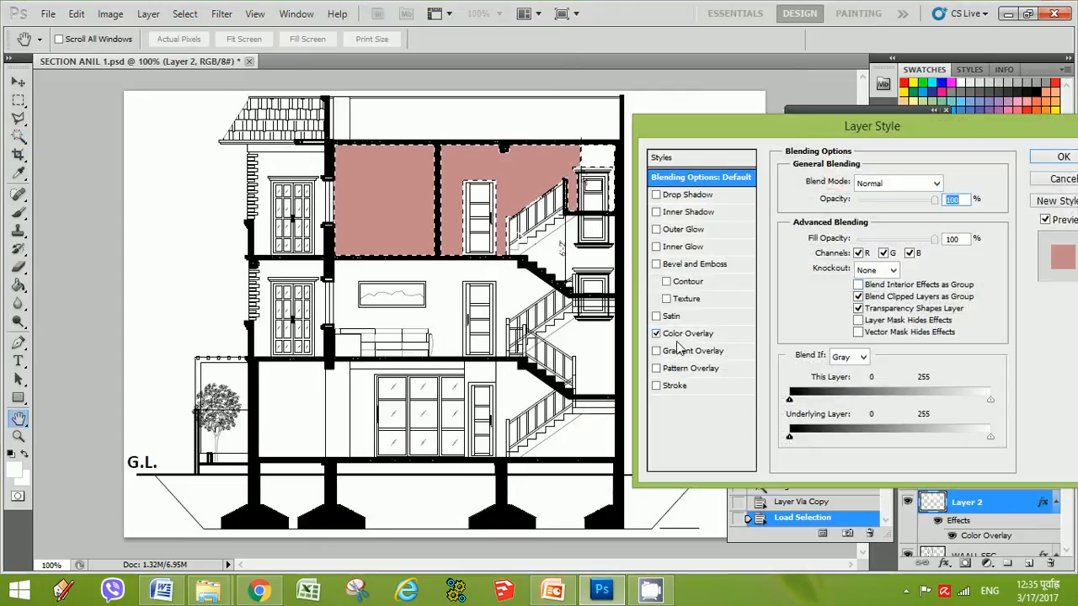
{"action": "left_click", "coordinate": [689, 334]}
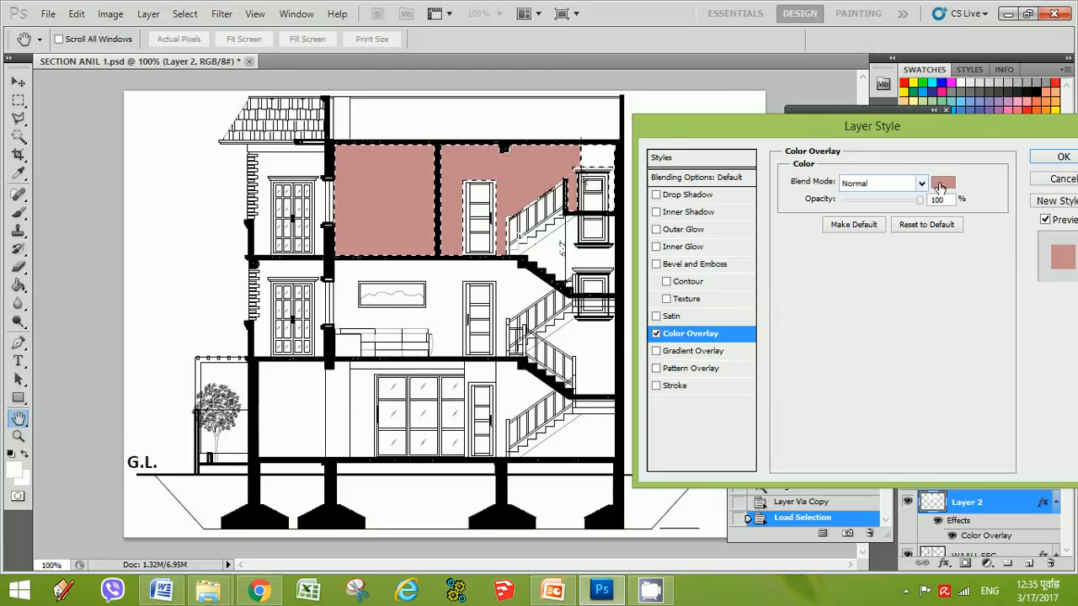
{"action": "left_click_drag", "start_coordinate": [916, 131], "coordinate": [765, 123]}
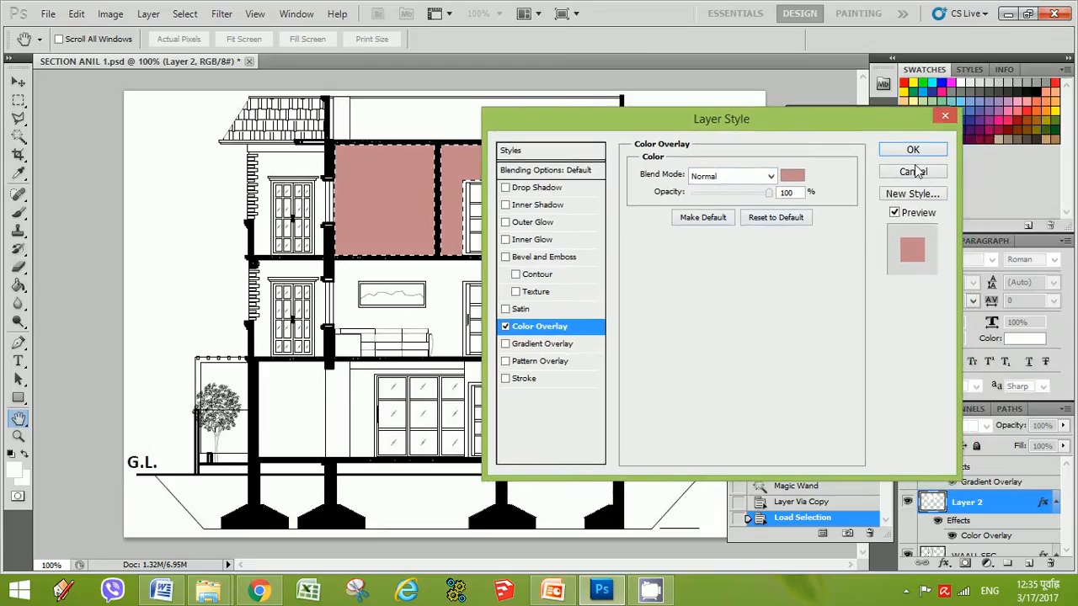
{"action": "left_click", "coordinate": [942, 114]}
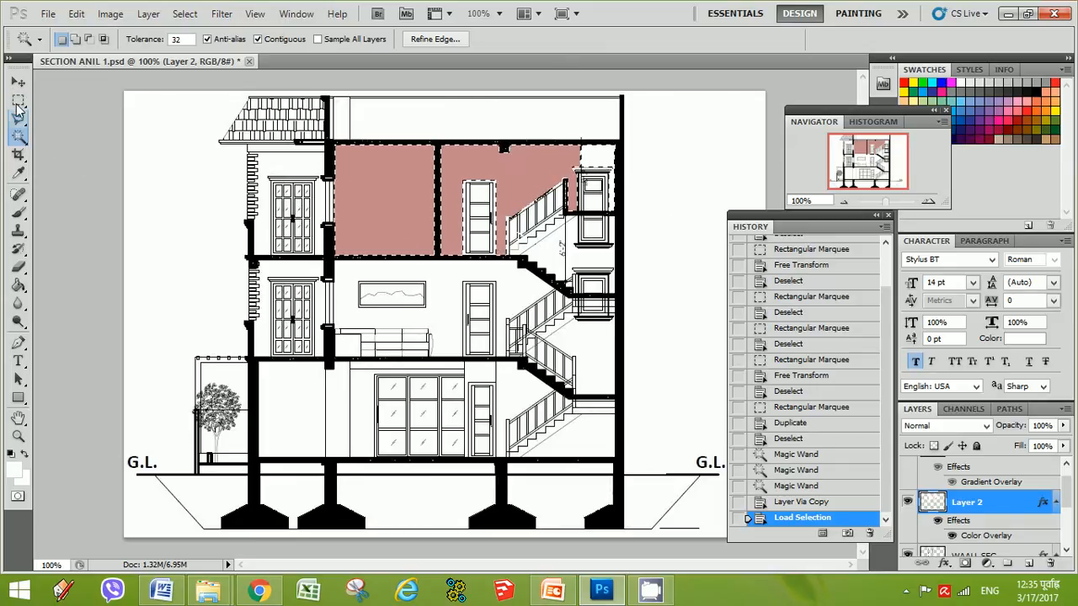
Deselect with the Rectangular Marquee and make SECTION COPY the active layer
{"action": "left_click", "coordinate": [19, 101]}
{"action": "left_click", "coordinate": [509, 226]}
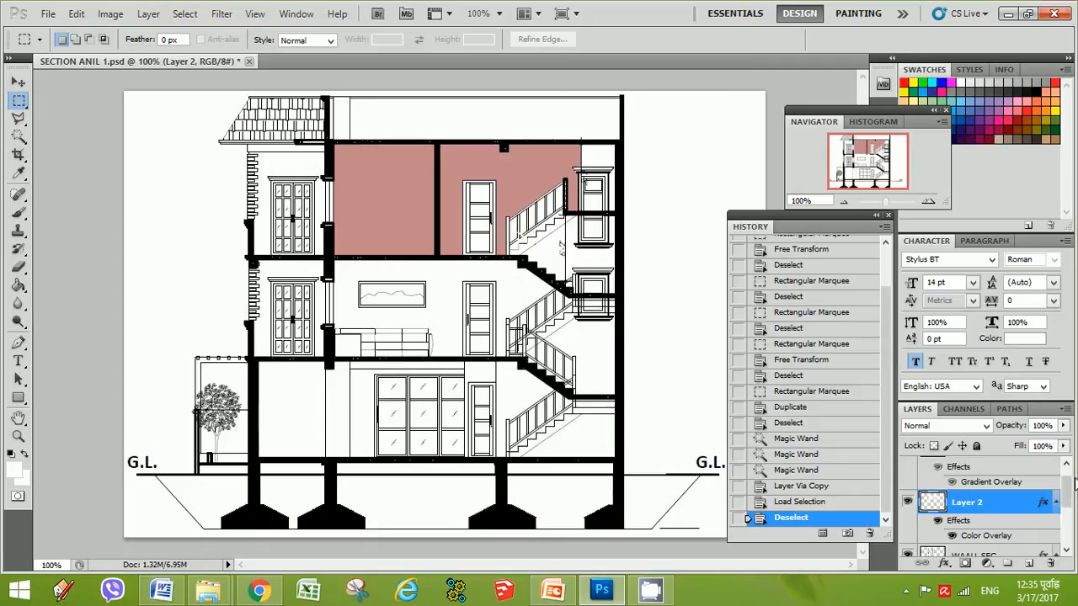
{"action": "left_click_drag", "start_coordinate": [1067, 491], "coordinate": [1068, 479]}
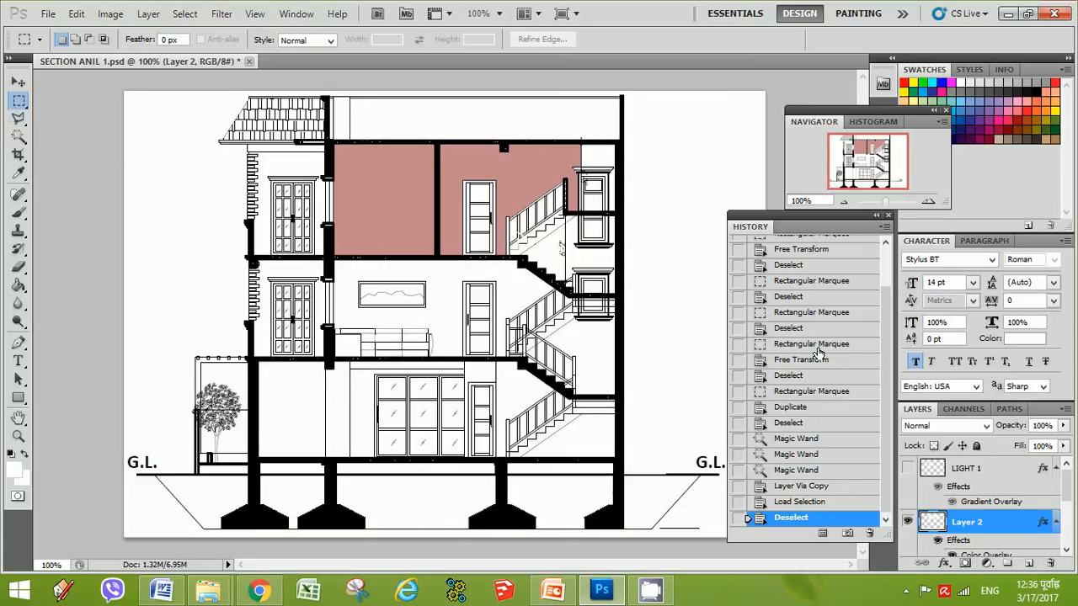
{"action": "scroll", "coordinate": [1072, 511], "scroll_direction": "down", "scroll_amount": 3}
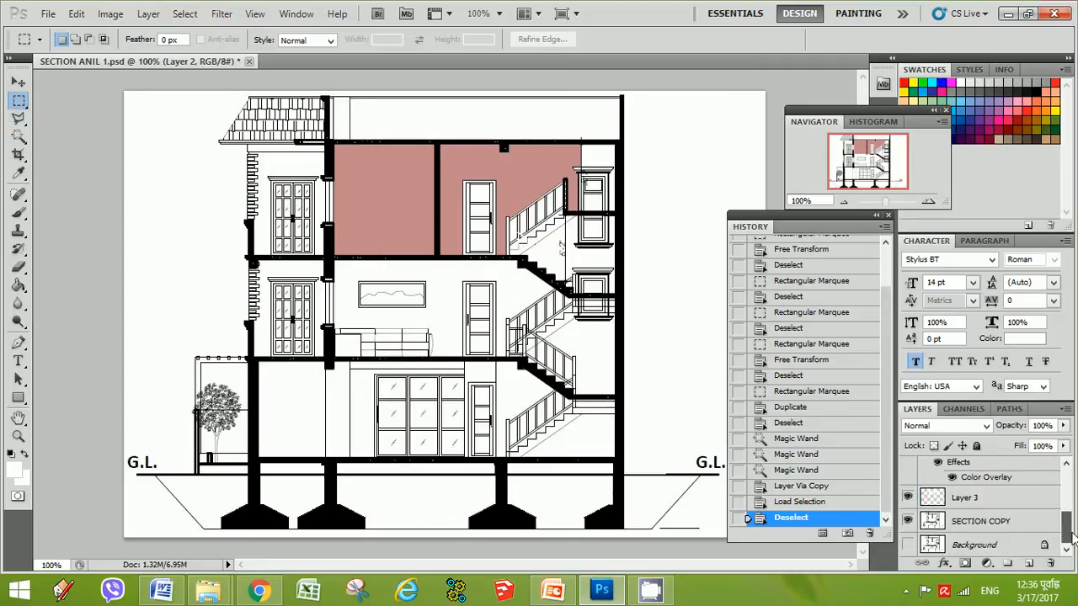
{"action": "left_click", "coordinate": [973, 524]}
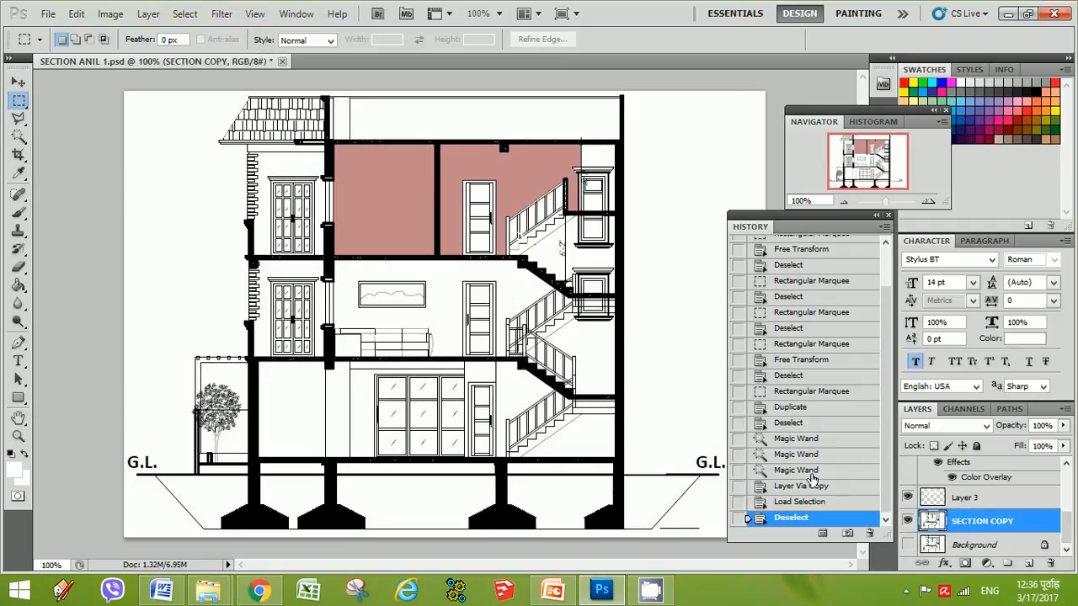
Draw a polygonal lasso selection over the sloped lower part of the left upper-floor room
{"action": "left_click", "coordinate": [20, 120]}
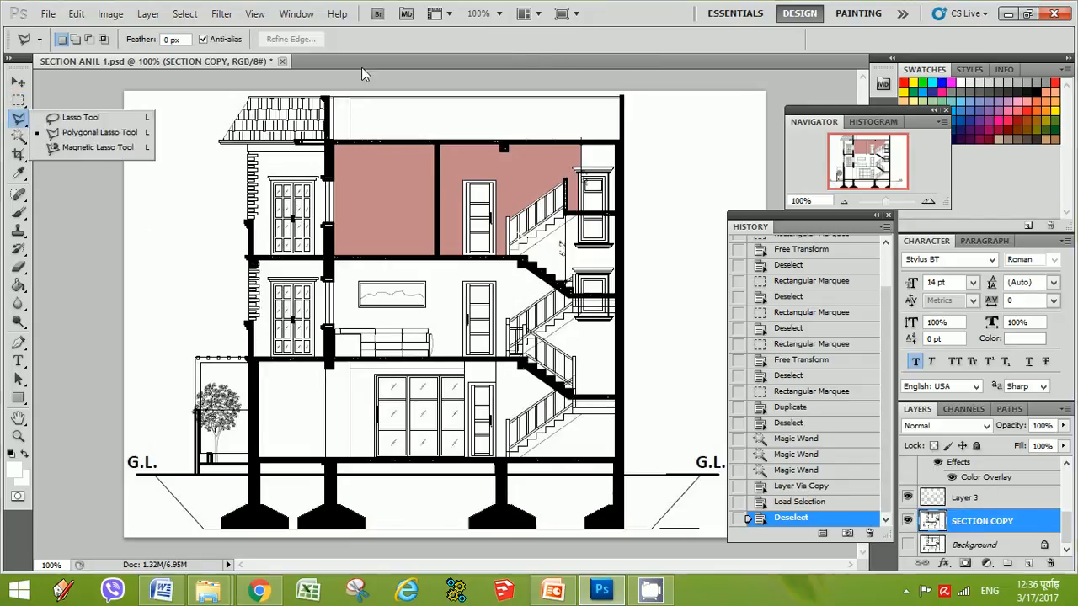
{"action": "left_click", "coordinate": [634, 12]}
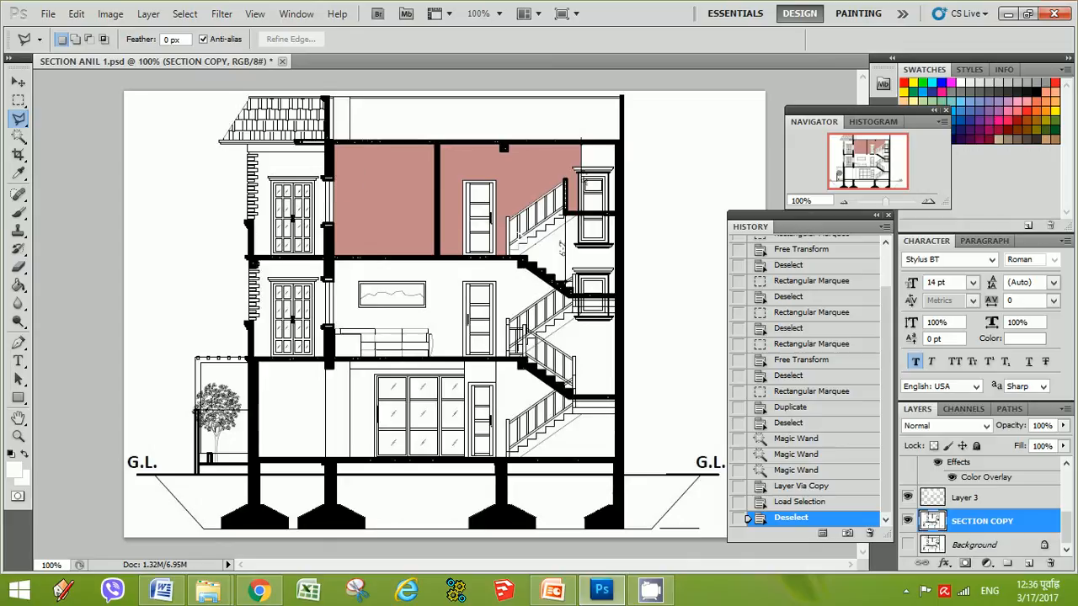
{"action": "left_click", "coordinate": [343, 182]}
{"action": "left_click", "coordinate": [434, 225]}
{"action": "left_click", "coordinate": [433, 255]}
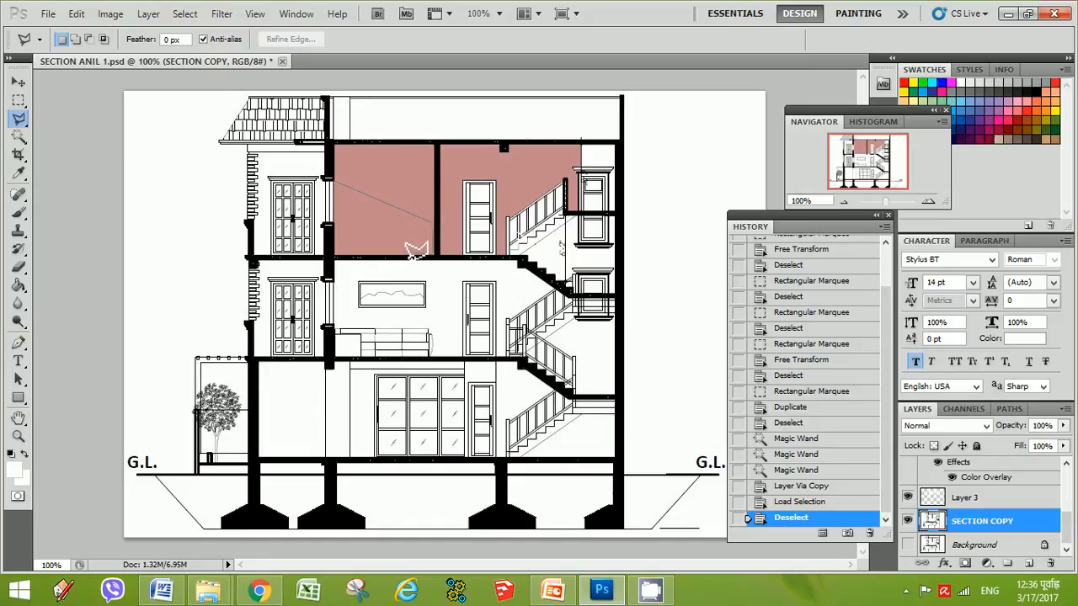
{"action": "left_click", "coordinate": [336, 255]}
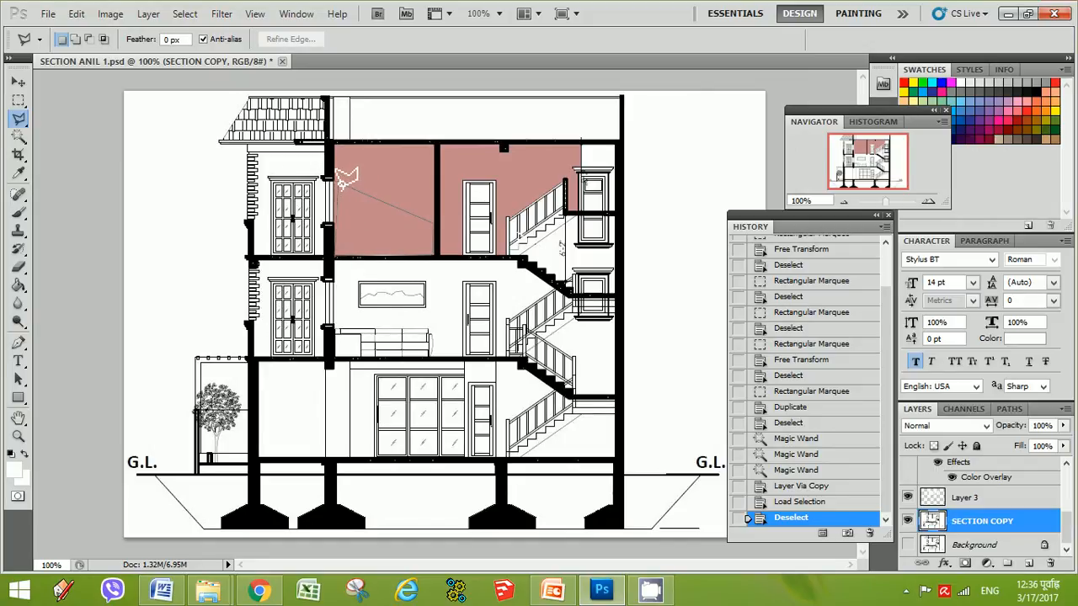
{"action": "left_click", "coordinate": [337, 183]}
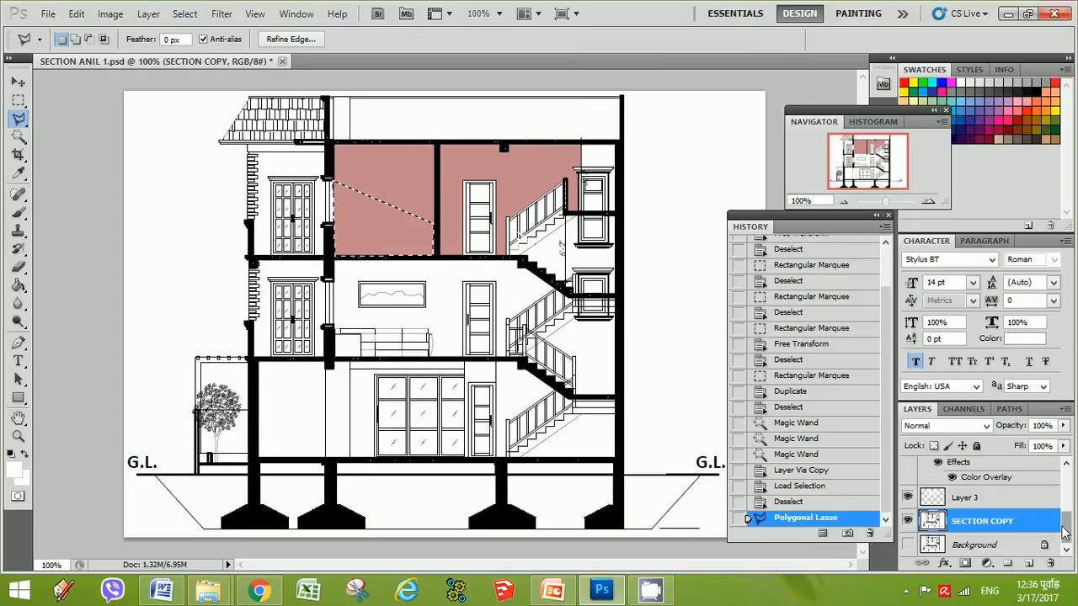
Create a new empty layer, Layer 4, above SECTION COPY
{"action": "mouse_move", "coordinate": [1067, 540]}
{"action": "left_mouse_down"}
{"action": "mouse_move", "coordinate": [1067, 519]}
{"action": "mouse_move", "coordinate": [1072, 537]}
{"action": "left_mouse_up"}
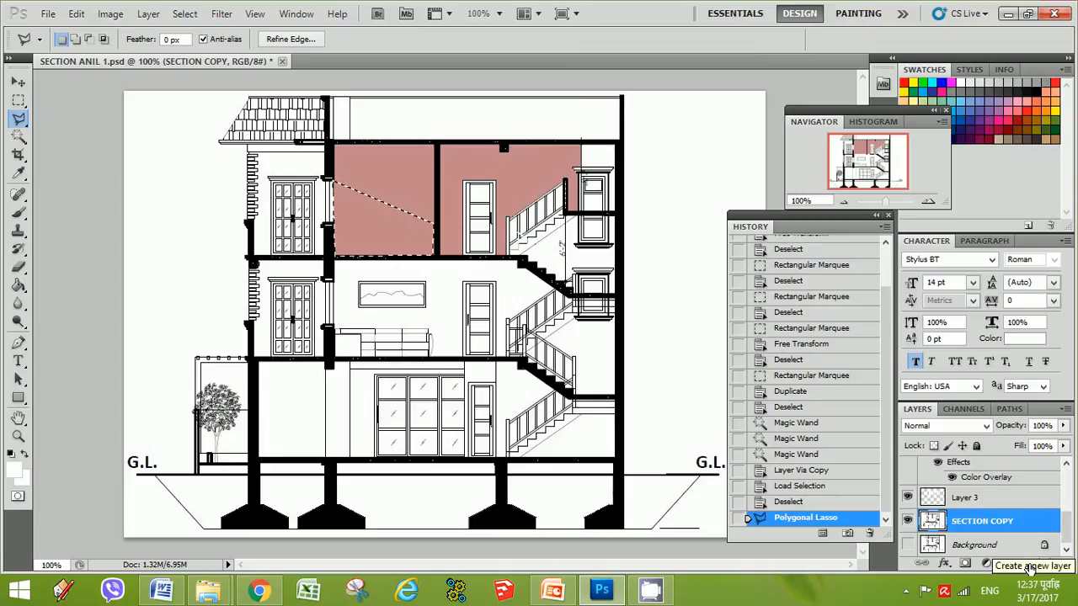
{"action": "left_click", "coordinate": [1029, 563]}
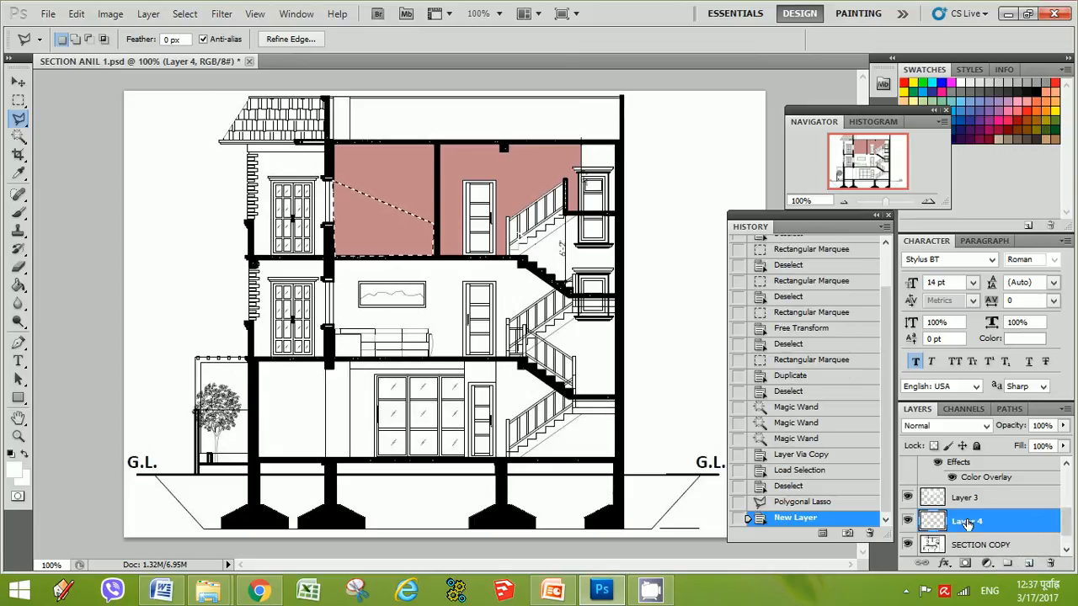
{"action": "scroll", "coordinate": [981, 527], "scroll_direction": "up", "scroll_amount": 3}
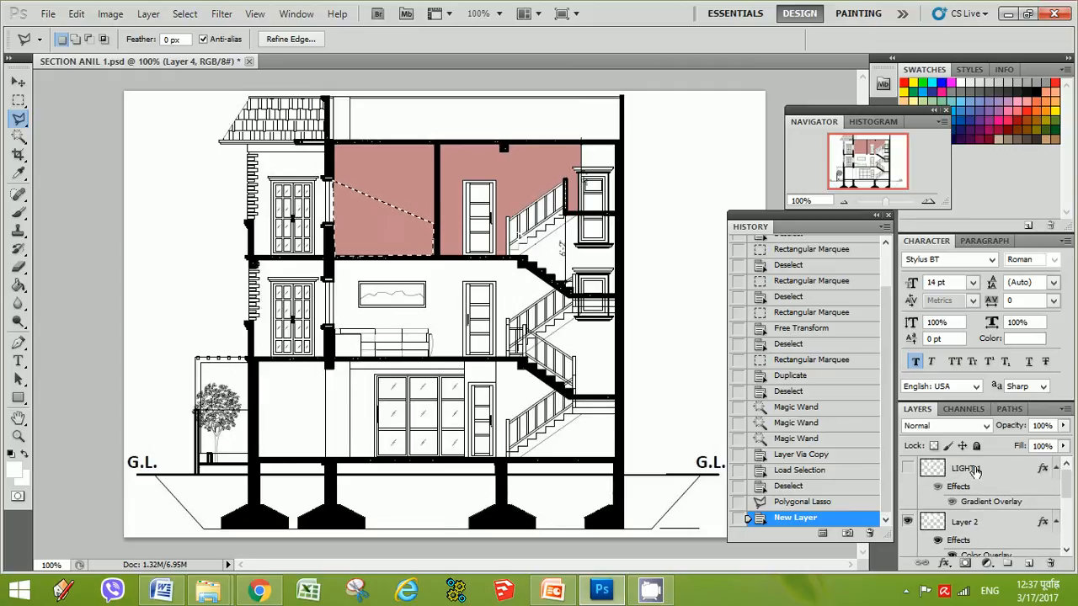
{"action": "scroll", "coordinate": [973, 493], "scroll_direction": "down", "scroll_amount": 3}
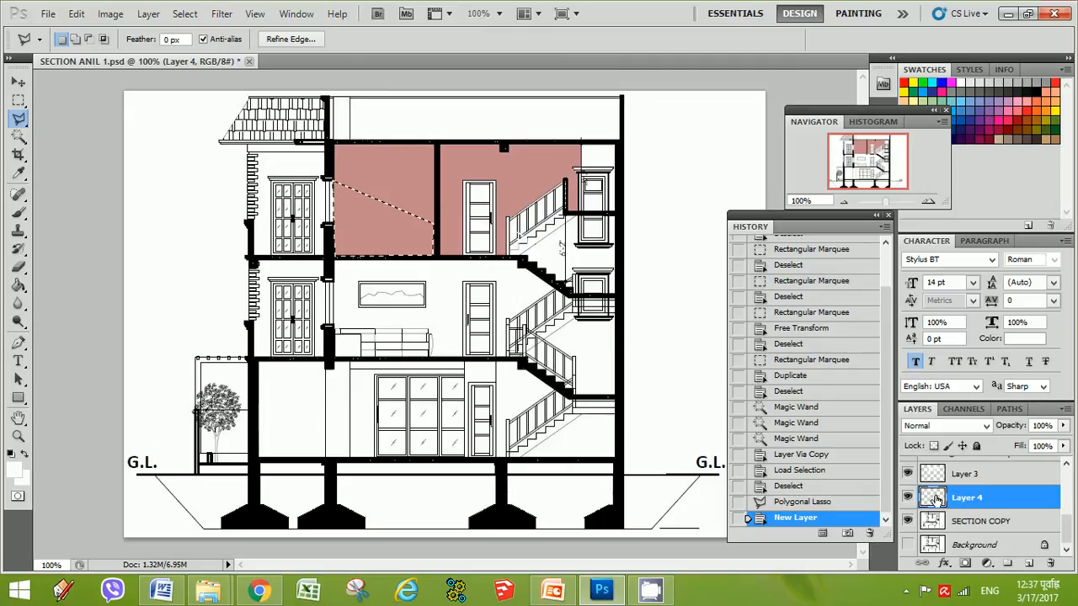
{"action": "right_click", "coordinate": [936, 500]}
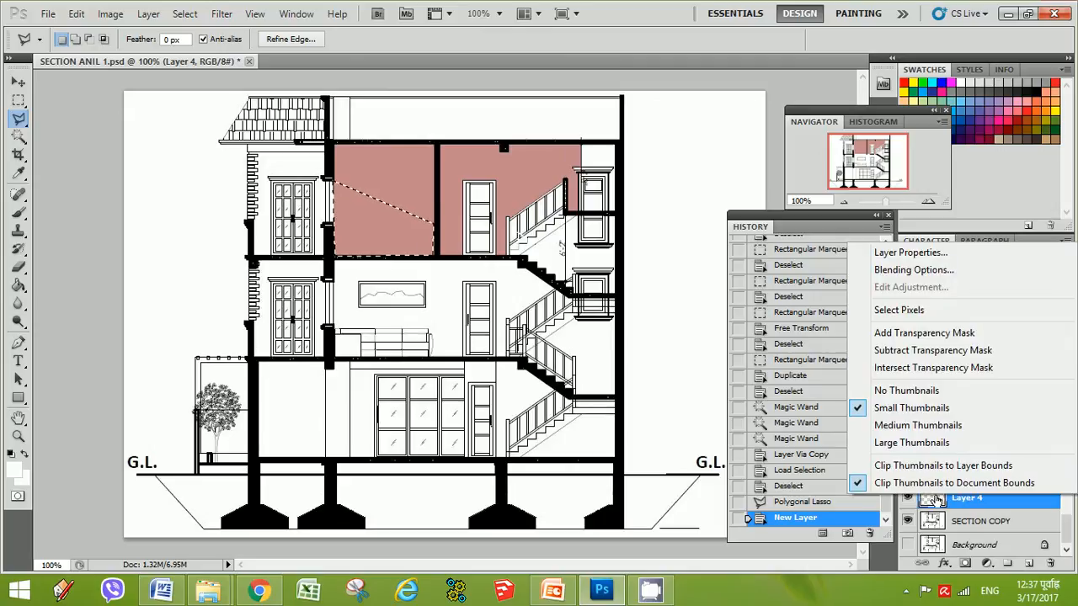
{"action": "left_click", "coordinate": [935, 504]}
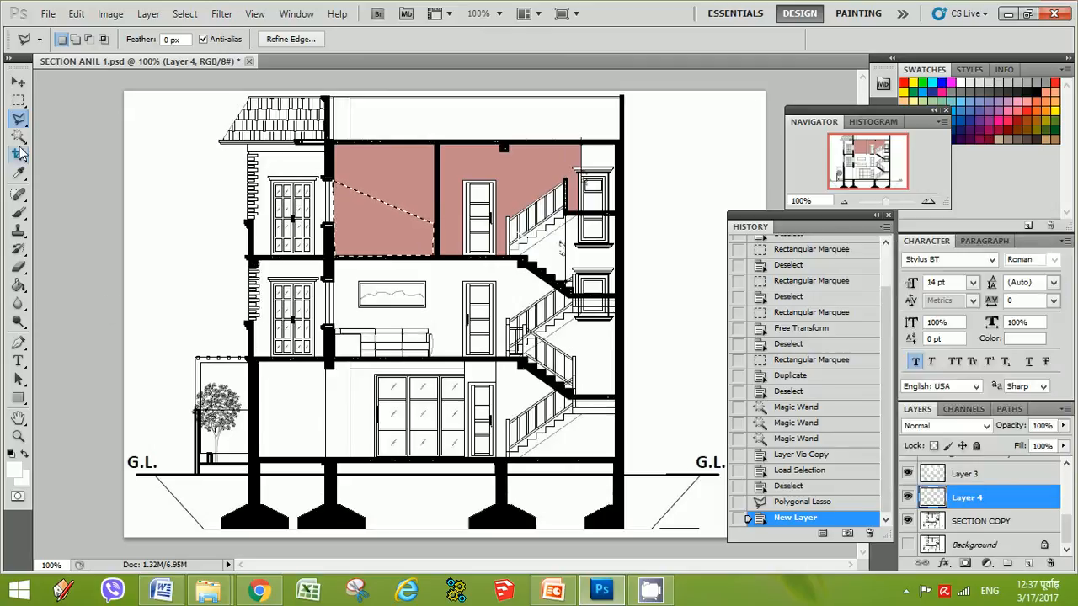
Set the foreground color to #fbe0e0 and fill the sloped selection on Layer 4 with the Paint Bucket
{"action": "left_click", "coordinate": [19, 286]}
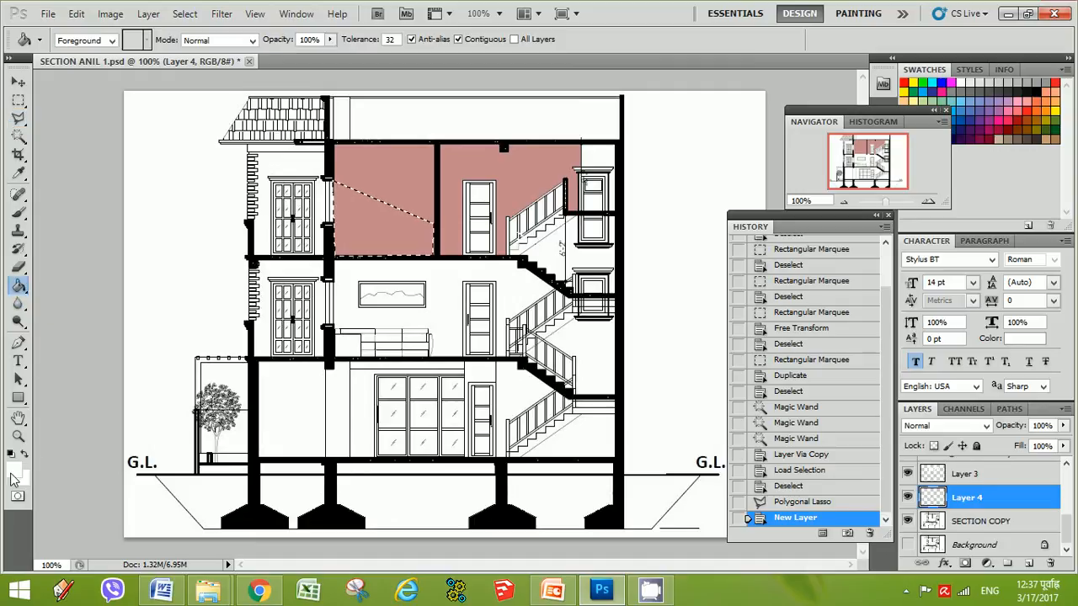
{"action": "left_click", "coordinate": [14, 473]}
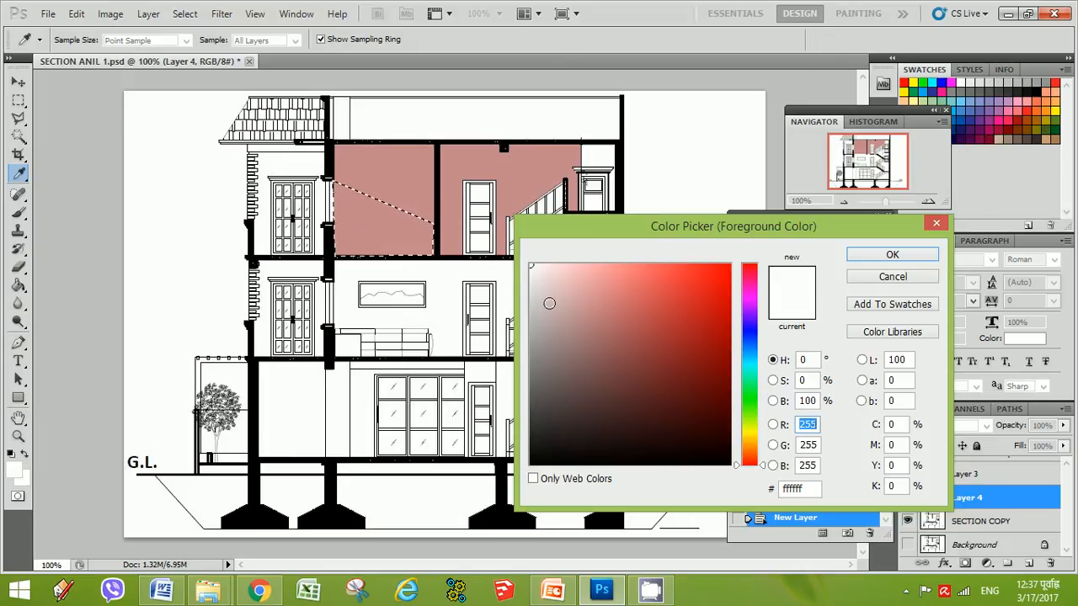
{"action": "left_click", "coordinate": [549, 304]}
{"action": "left_click_drag", "start_coordinate": [571, 301], "coordinate": [584, 327]}
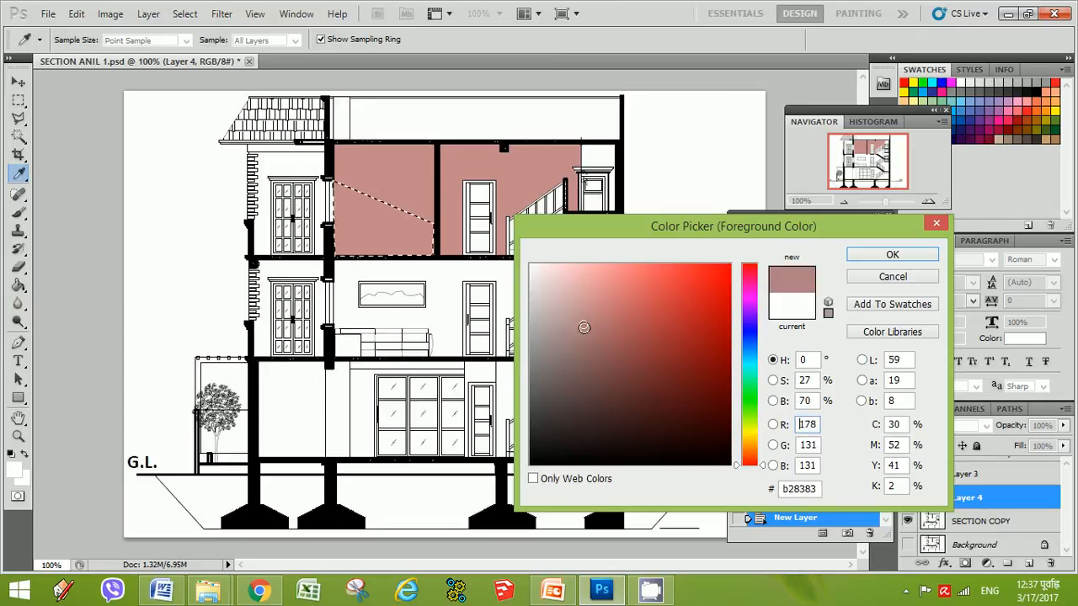
{"action": "left_click_drag", "start_coordinate": [551, 269], "coordinate": [568, 322]}
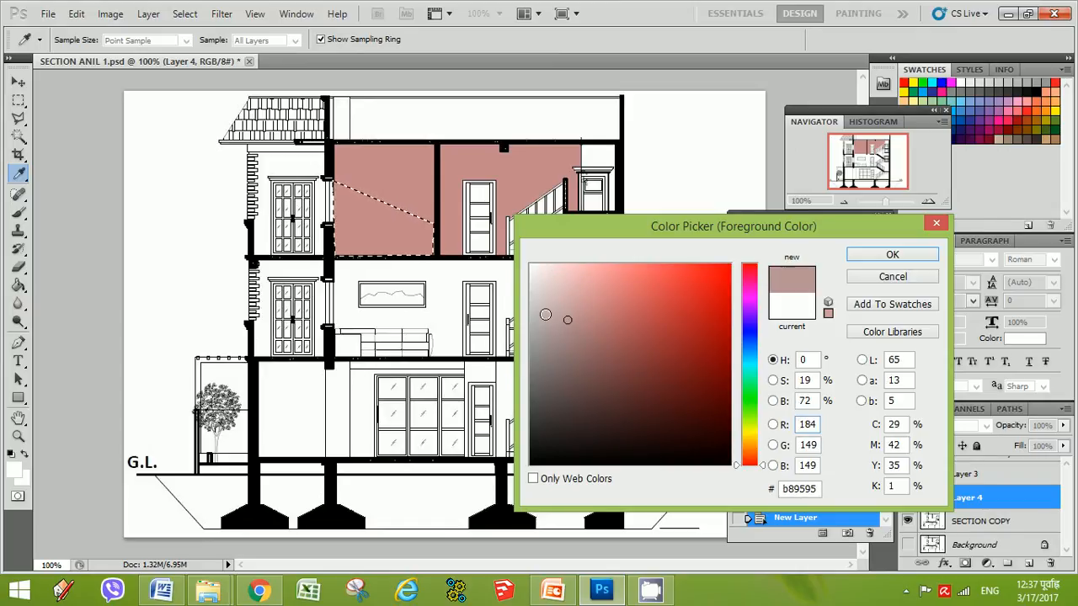
{"action": "left_click", "coordinate": [545, 296]}
{"action": "left_click", "coordinate": [550, 268]}
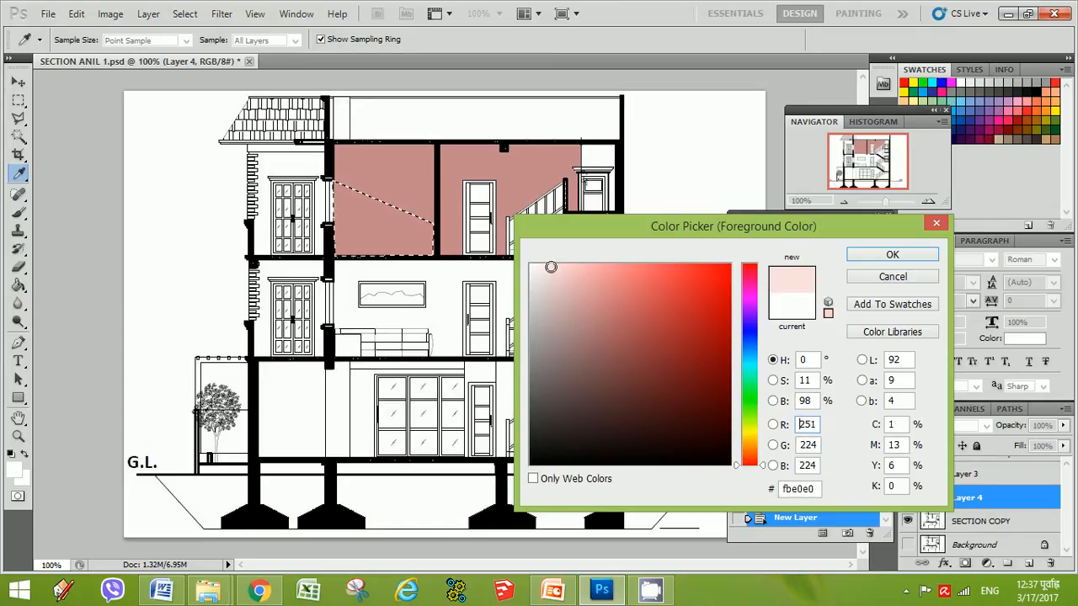
{"action": "left_click", "coordinate": [892, 254]}
{"action": "key", "text": "g"}
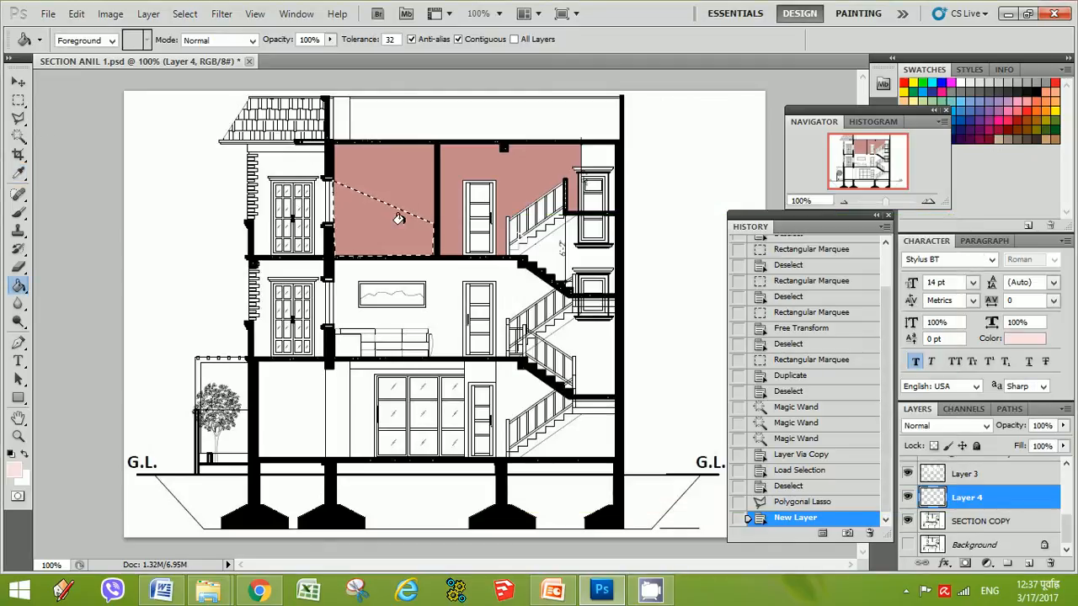
{"action": "left_click", "coordinate": [356, 212]}
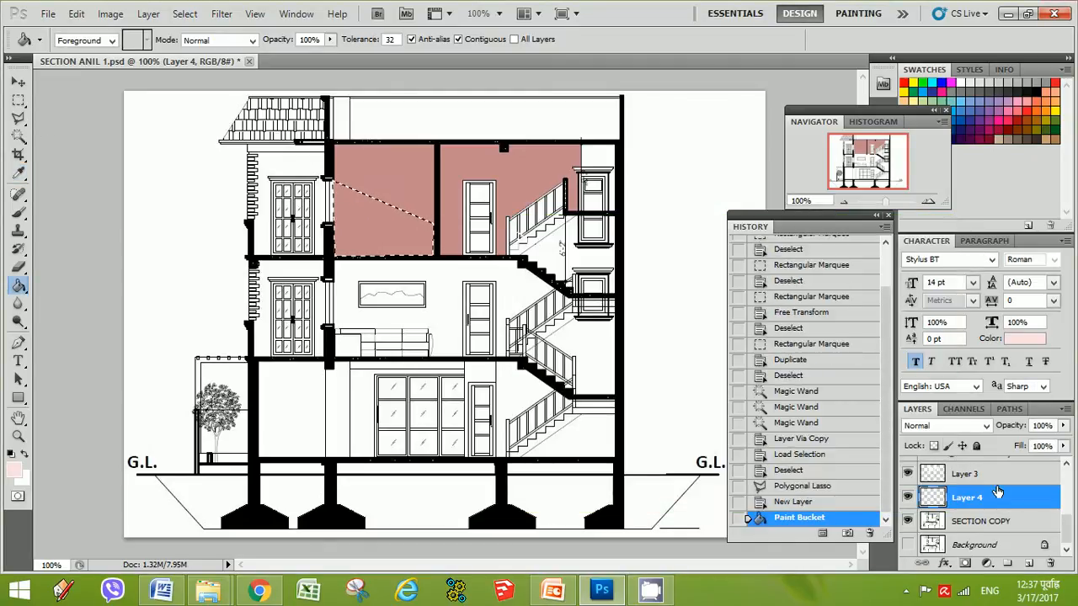
Move Layer 4 up the layer stack so it sits above LIGHT 1
{"action": "left_click_drag", "start_coordinate": [992, 498], "coordinate": [996, 468]}
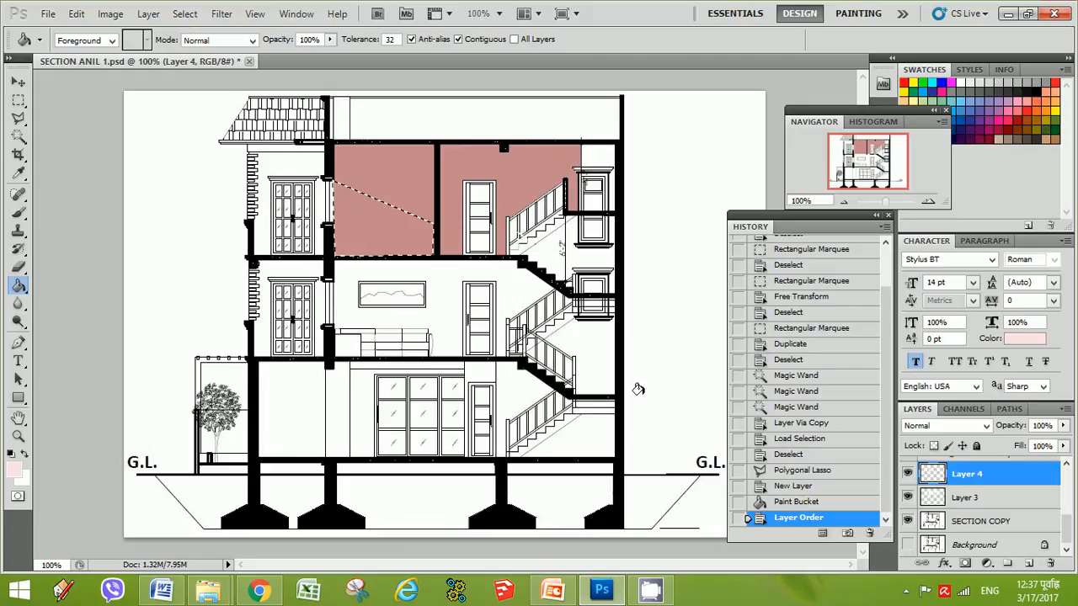
{"action": "left_click_drag", "start_coordinate": [1017, 536], "coordinate": [971, 467]}
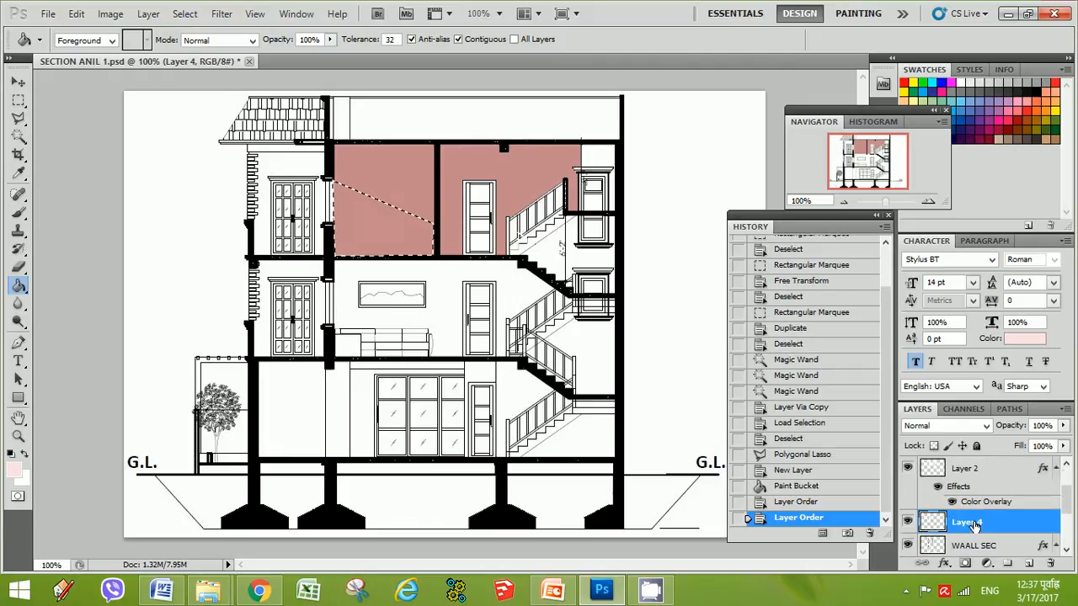
{"action": "key", "text": "ctrl+bracketright"}
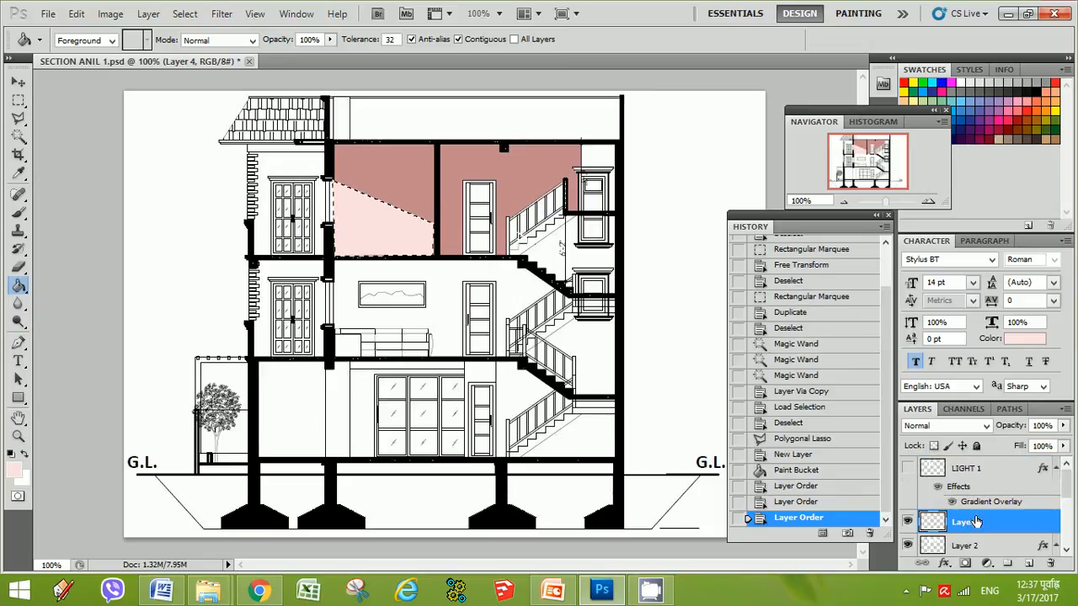
{"action": "left_click_drag", "start_coordinate": [971, 522], "coordinate": [971, 469]}
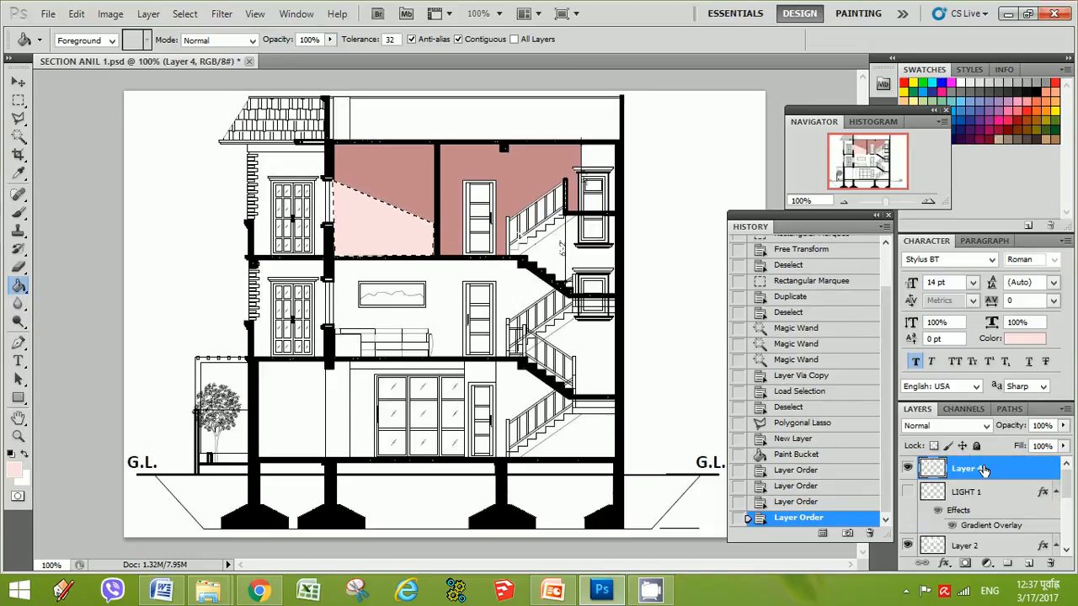
Deselect the sloped room selection with the Rectangular Marquee
{"action": "left_click", "coordinate": [19, 99]}
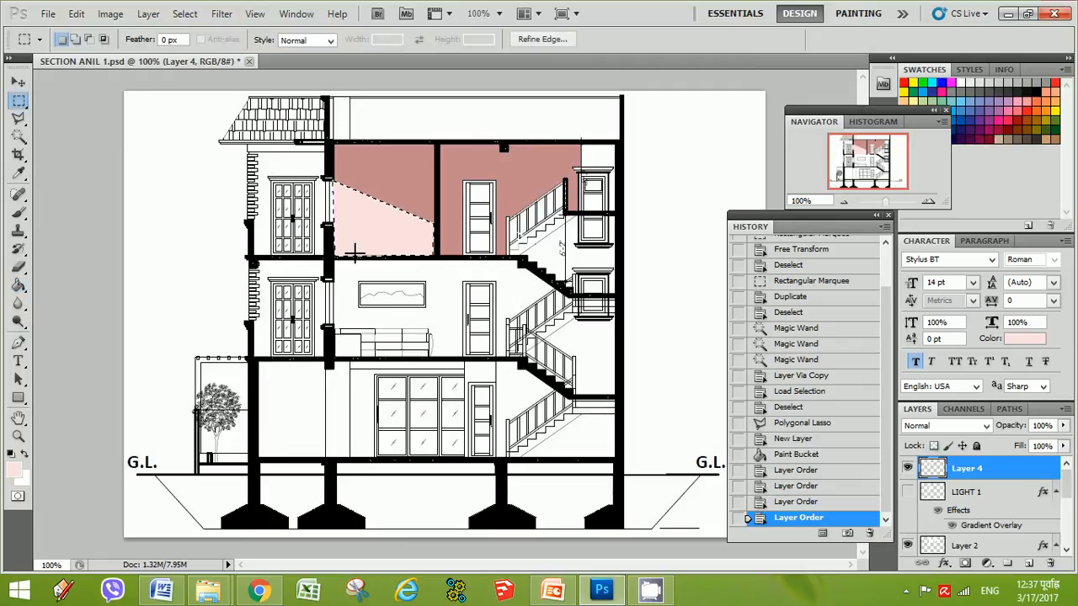
{"action": "left_click_drag", "start_coordinate": [374, 249], "coordinate": [378, 249]}
{"action": "left_click", "coordinate": [385, 152]}
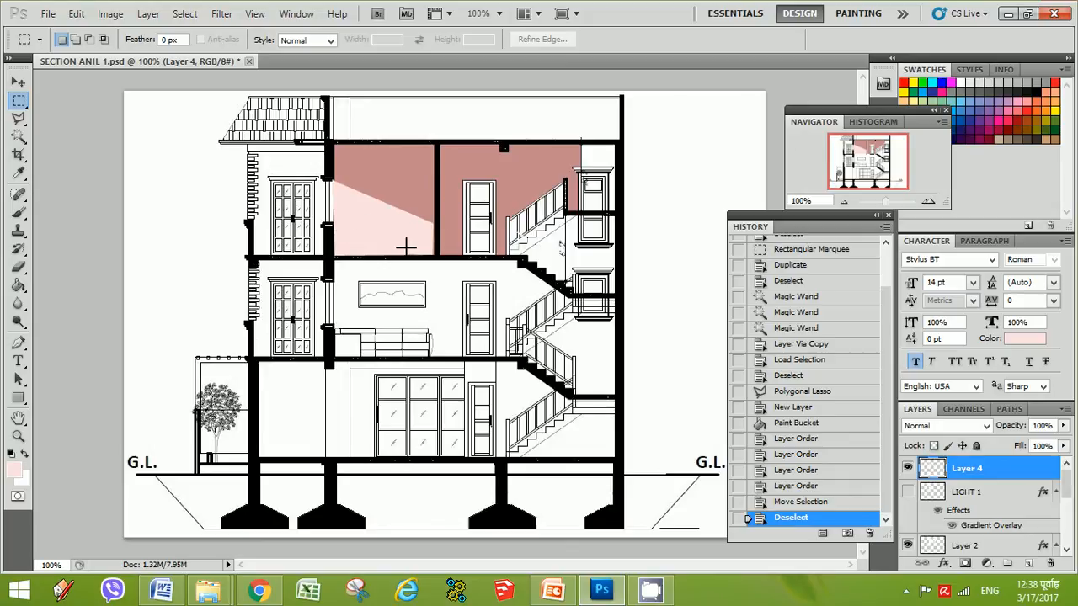
Open Layer 4's blending options, enable Gradient Overlay and open its gradient for editing
{"action": "right_click", "coordinate": [930, 469]}
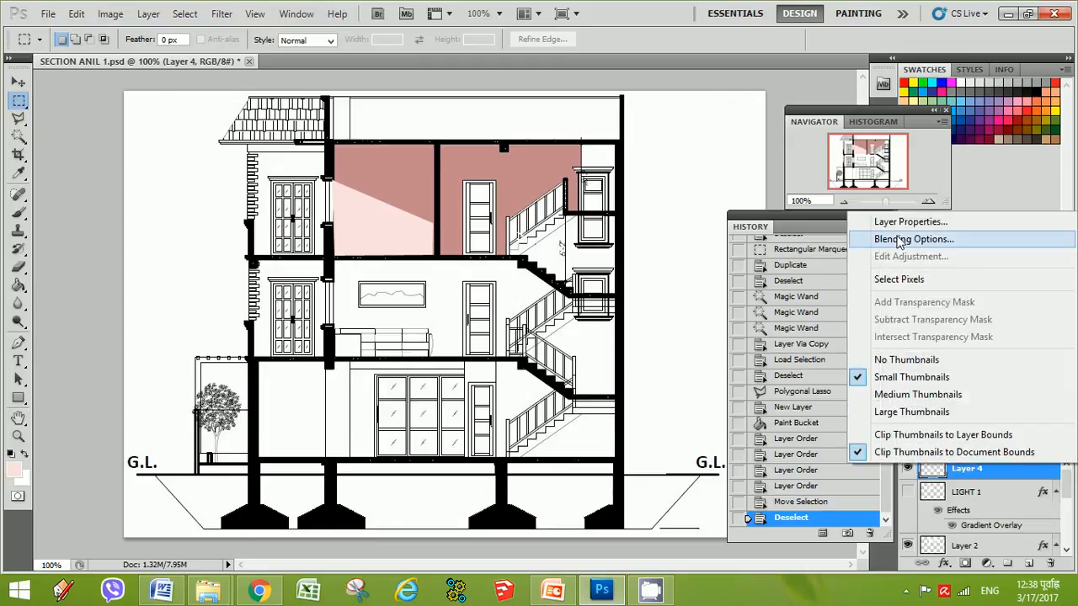
{"action": "left_click", "coordinate": [896, 240]}
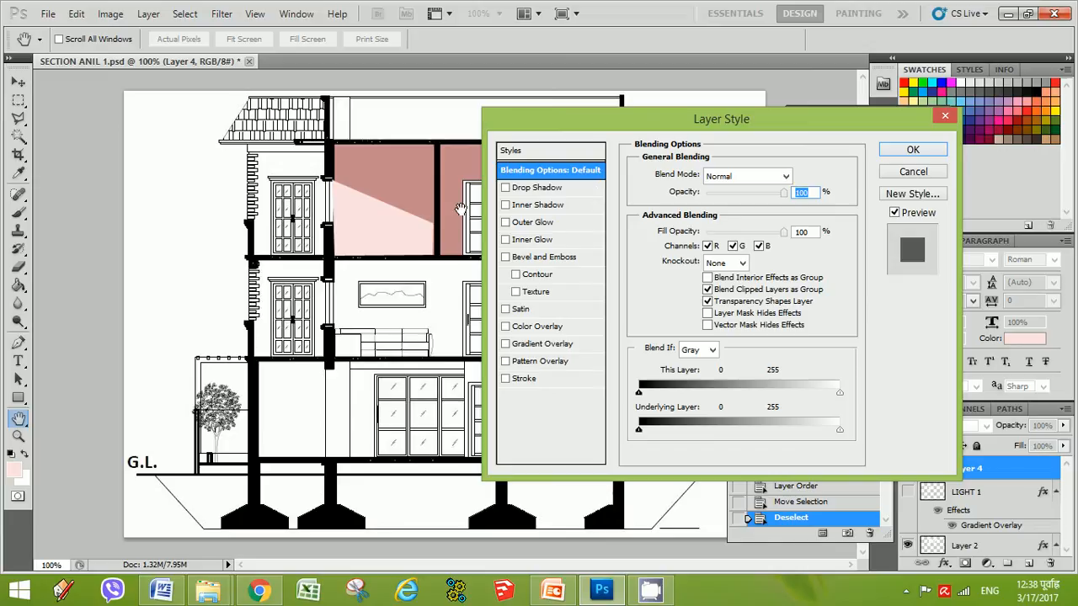
{"action": "left_click_drag", "start_coordinate": [812, 129], "coordinate": [901, 140]}
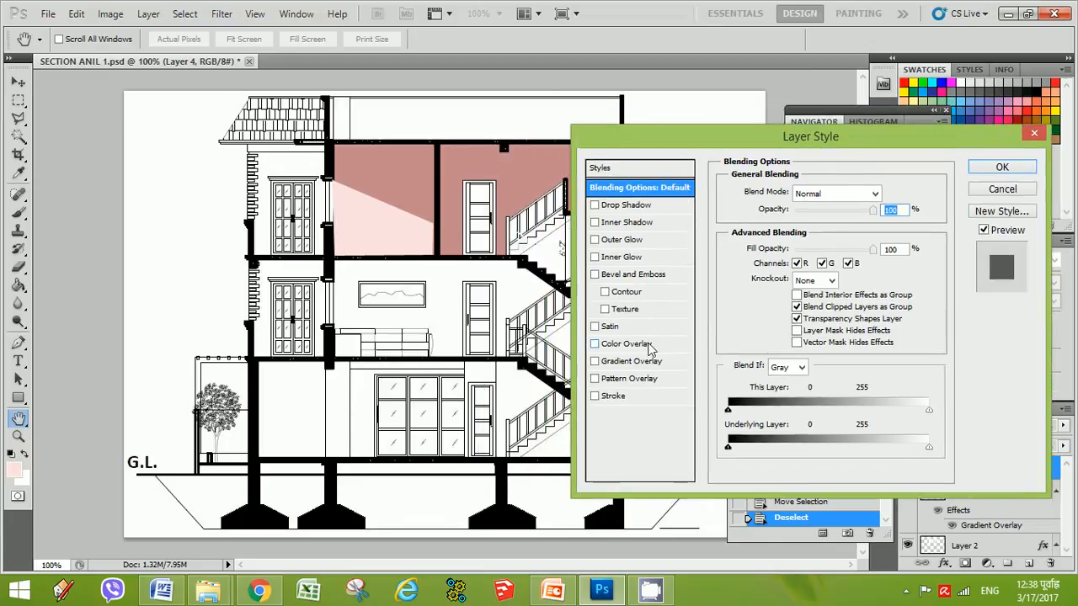
{"action": "left_click", "coordinate": [621, 364]}
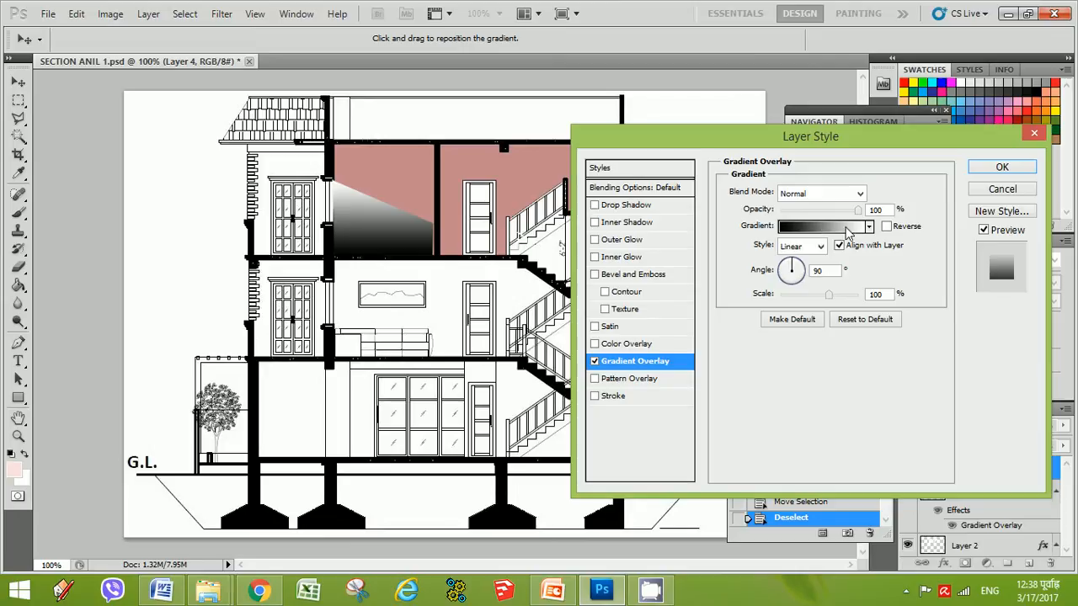
{"action": "left_click", "coordinate": [834, 227]}
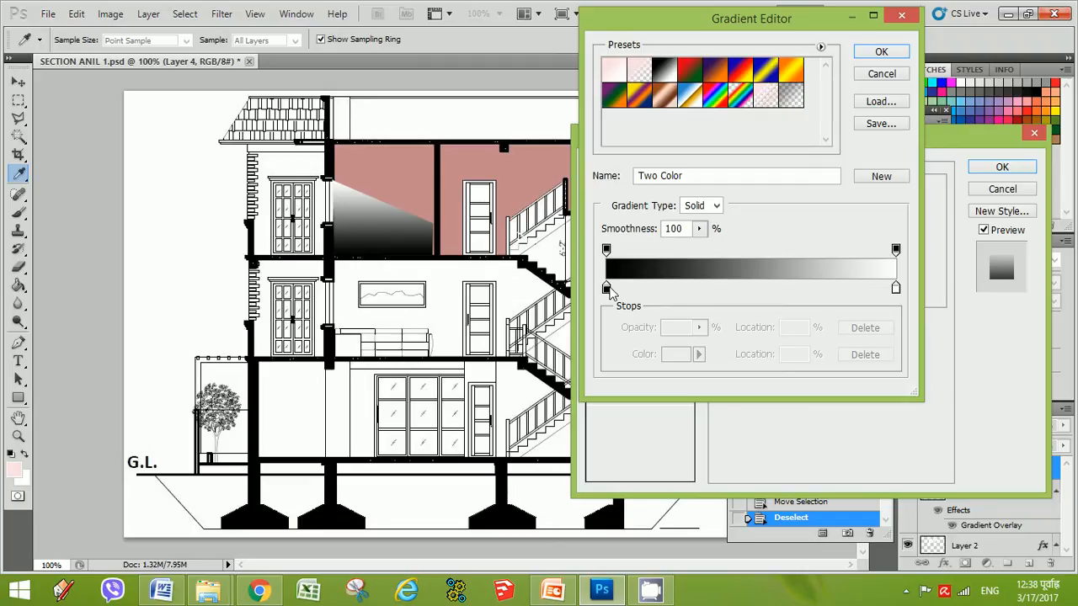
Set the gradient's left color stop to #fa8f8f
{"action": "mouse_move", "coordinate": [606, 250]}
{"action": "left_mouse_down"}
{"action": "mouse_move", "coordinate": [617, 251]}
{"action": "mouse_move", "coordinate": [603, 257]}
{"action": "left_mouse_up"}
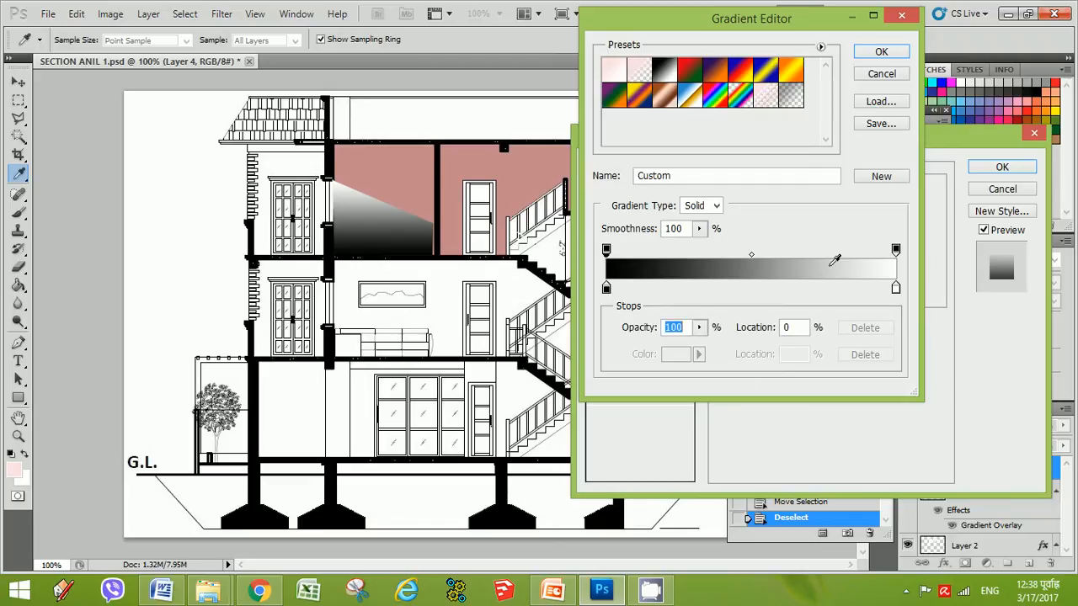
{"action": "left_click", "coordinate": [896, 250]}
{"action": "left_click", "coordinate": [716, 207]}
{"action": "left_click", "coordinate": [693, 222]}
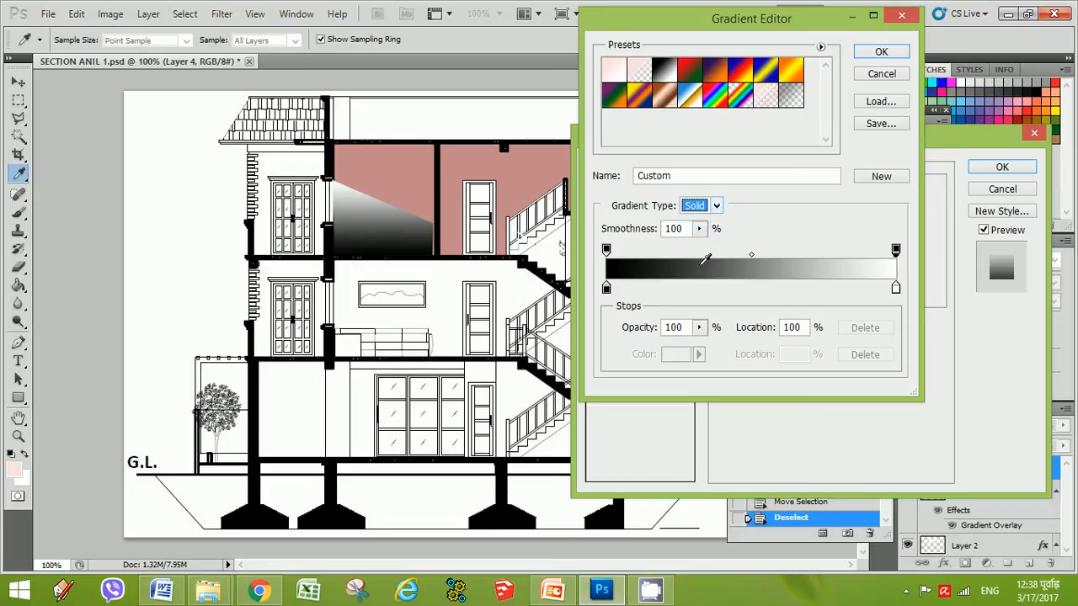
{"action": "left_click", "coordinate": [704, 358]}
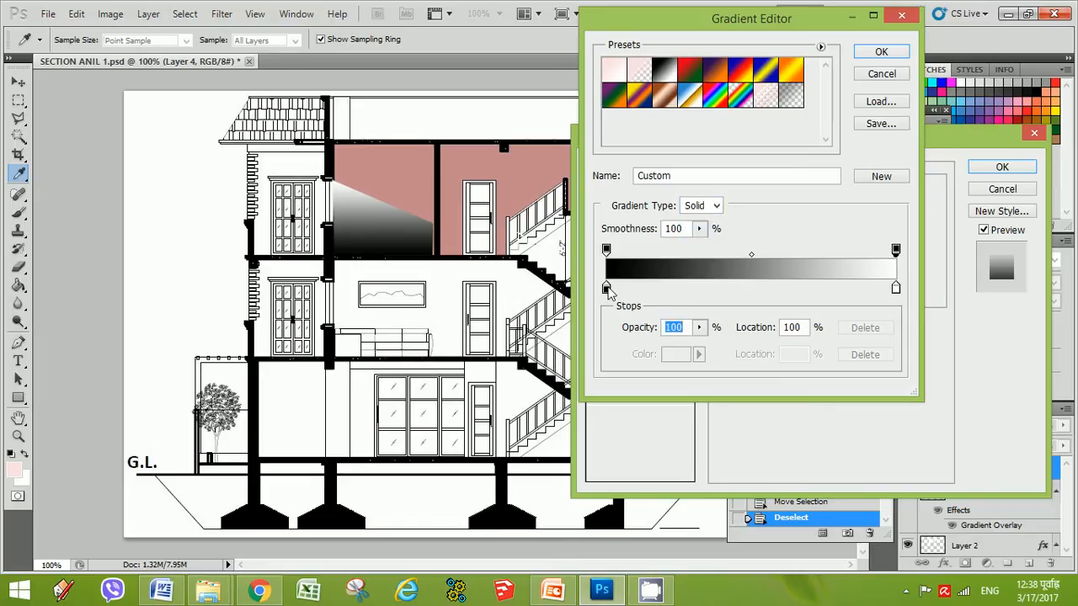
{"action": "mouse_move", "coordinate": [608, 289]}
{"action": "left_mouse_down"}
{"action": "mouse_move", "coordinate": [758, 287]}
{"action": "mouse_move", "coordinate": [603, 291]}
{"action": "left_mouse_up"}
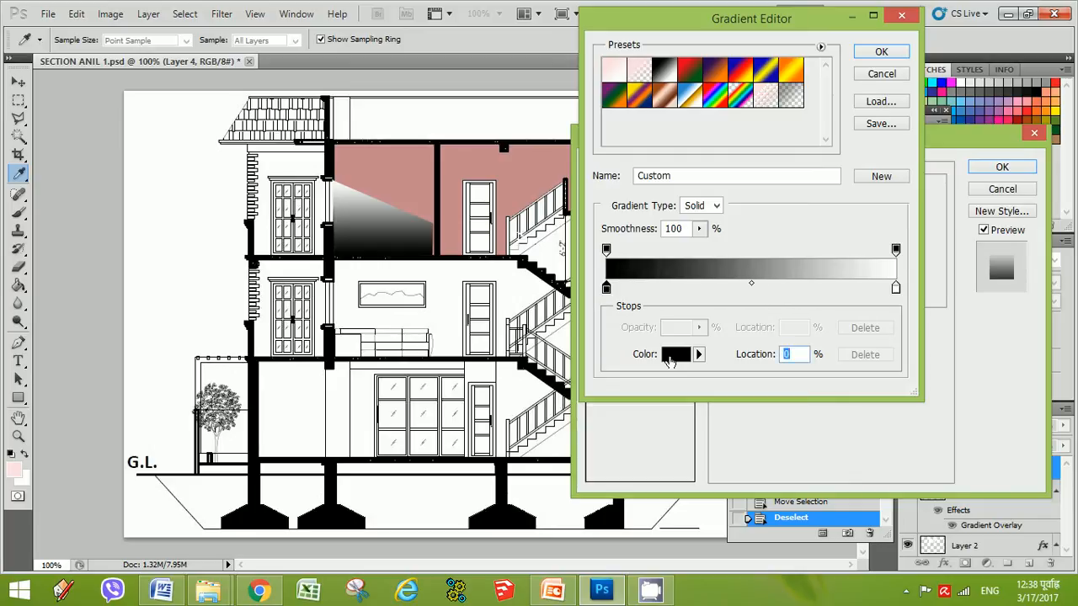
{"action": "left_click", "coordinate": [674, 355]}
{"action": "left_click", "coordinate": [576, 273]}
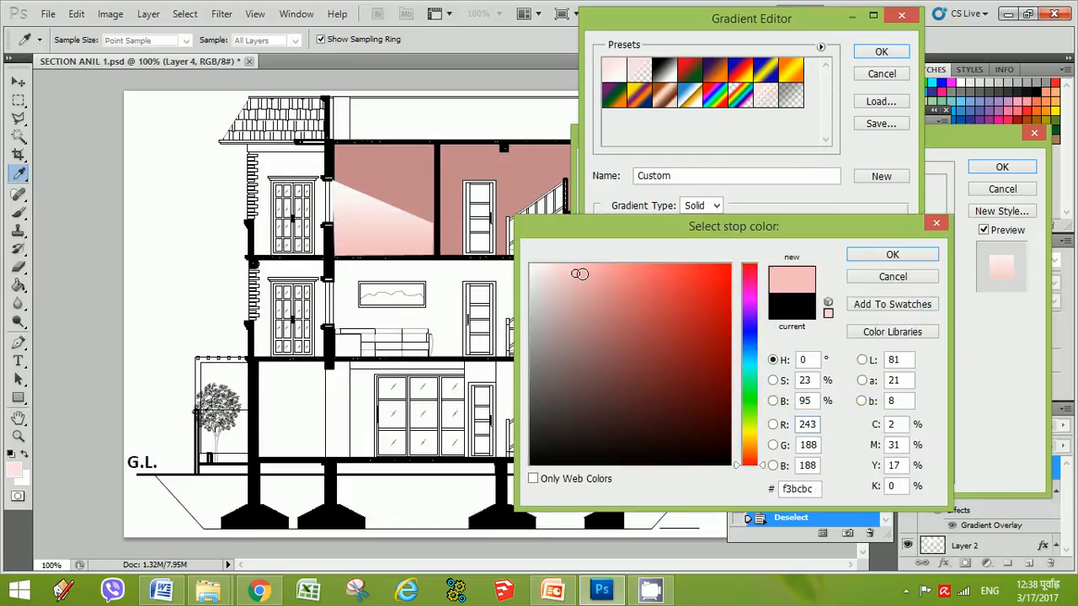
{"action": "left_click", "coordinate": [596, 269]}
{"action": "left_click", "coordinate": [555, 276]}
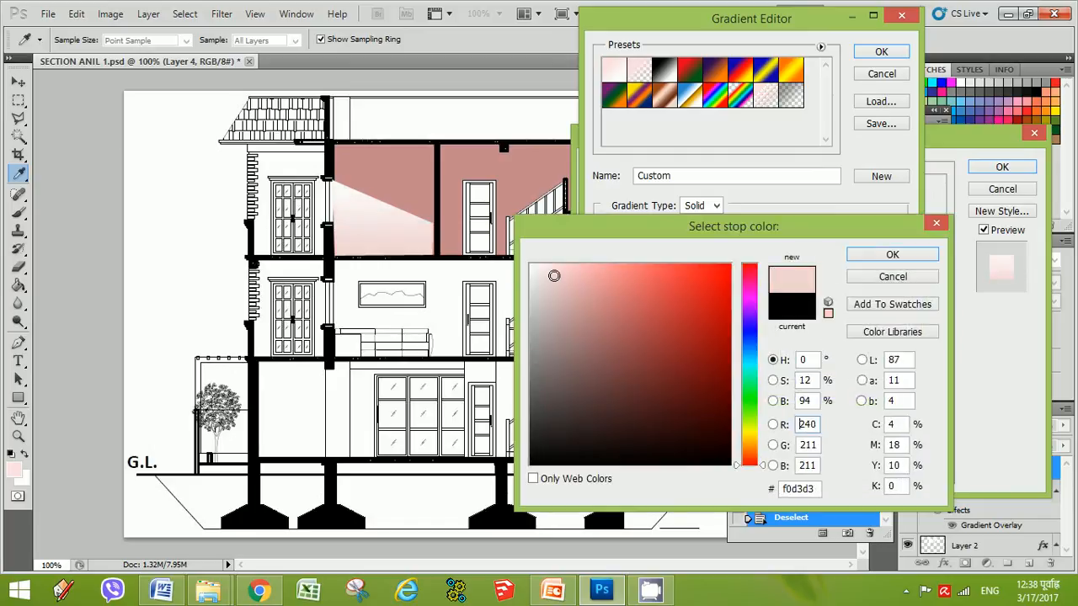
{"action": "left_click", "coordinate": [586, 271]}
{"action": "left_click", "coordinate": [570, 266]}
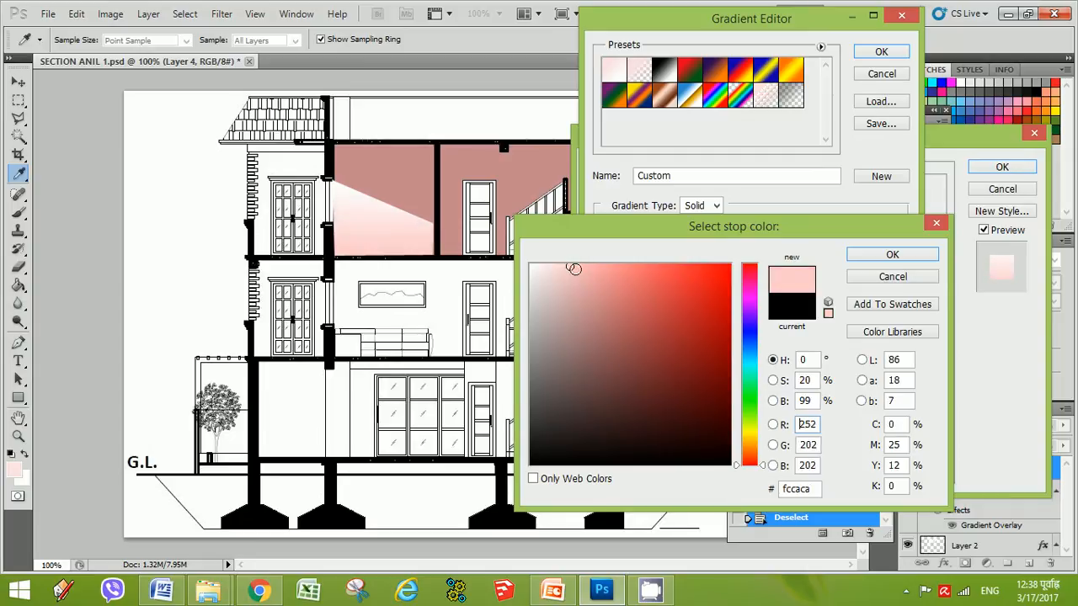
{"action": "left_click", "coordinate": [602, 268]}
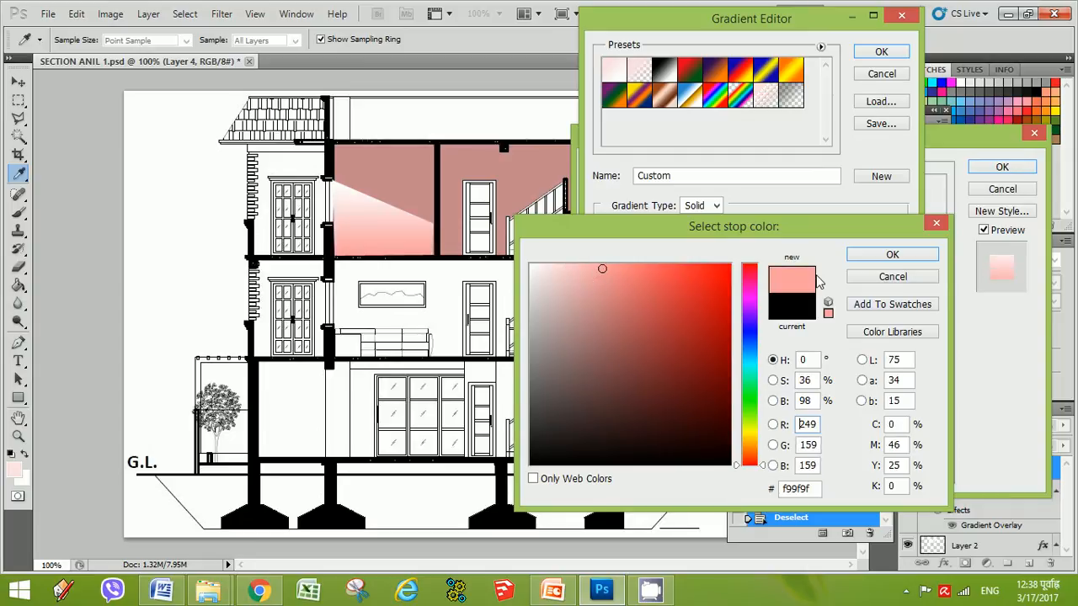
{"action": "left_click", "coordinate": [596, 267]}
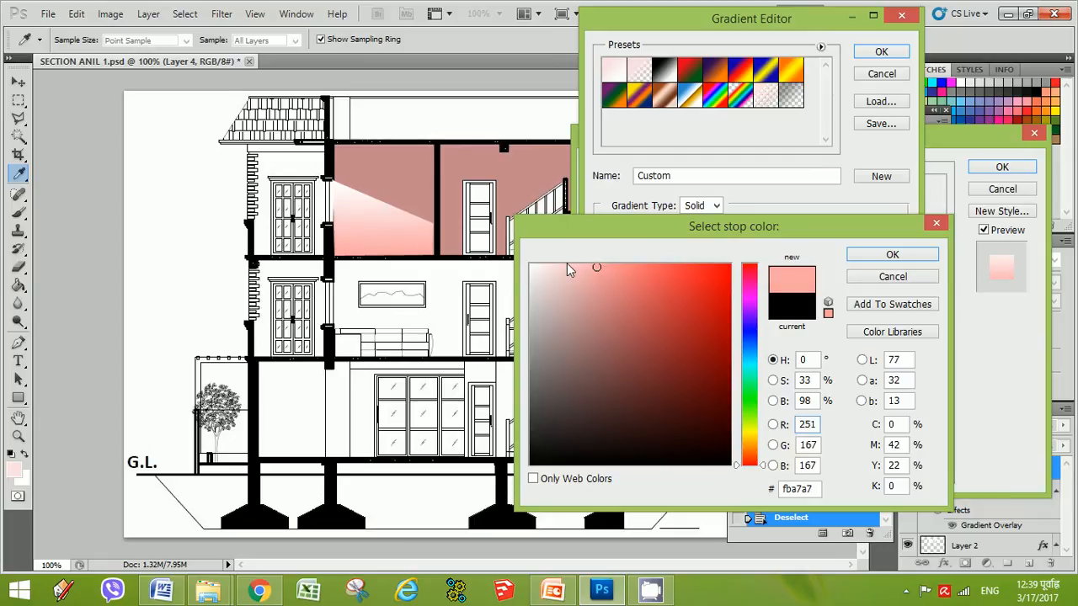
{"action": "left_click", "coordinate": [616, 268]}
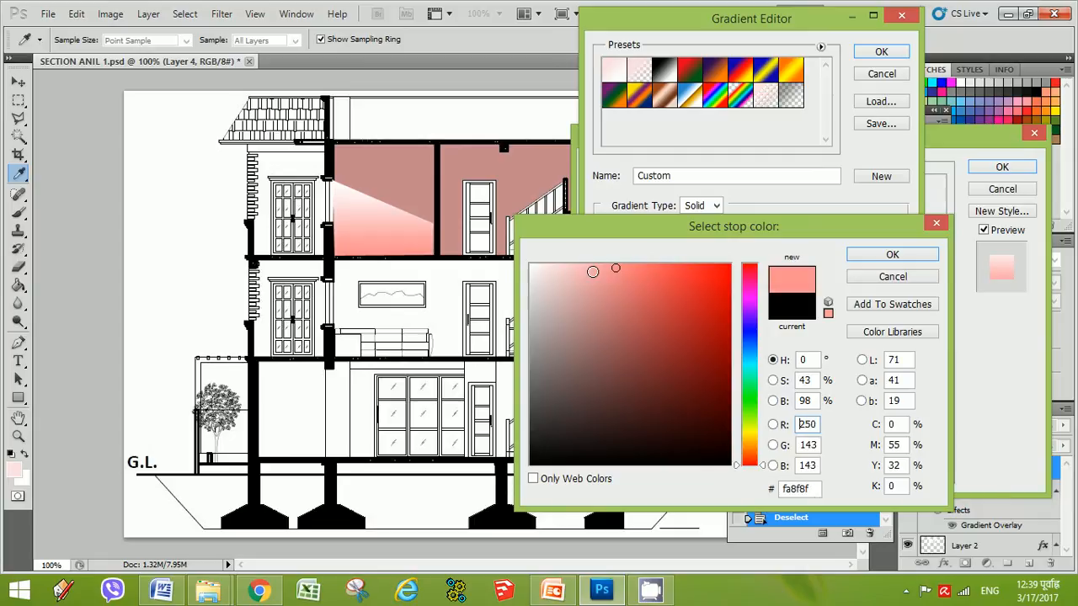
{"action": "left_click", "coordinate": [894, 255]}
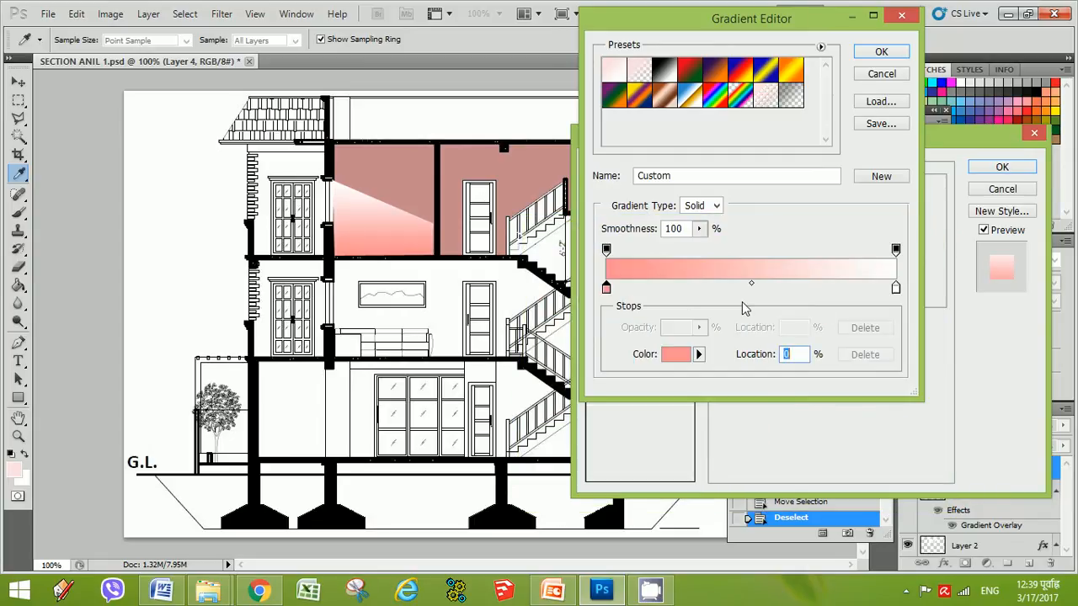
Move the white color stop to about 63%, add and reposition opacity stops, and confirm the gradient
{"action": "left_click_drag", "start_coordinate": [897, 255], "coordinate": [871, 257]}
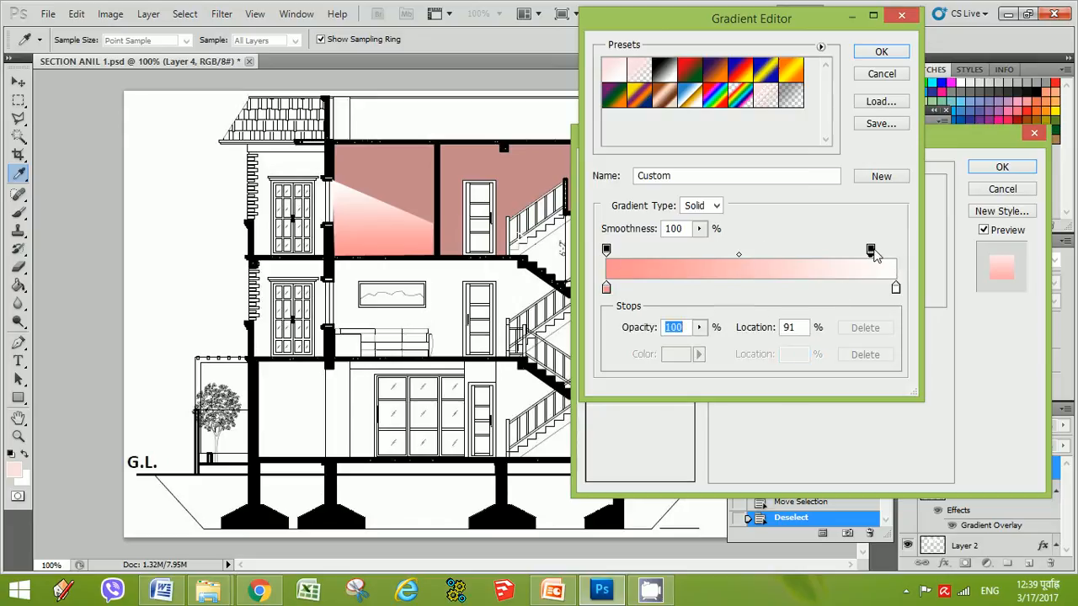
{"action": "left_click_drag", "start_coordinate": [871, 255], "coordinate": [773, 252]}
{"action": "left_click_drag", "start_coordinate": [897, 290], "coordinate": [806, 289]}
{"action": "left_click_drag", "start_coordinate": [774, 250], "coordinate": [744, 251]}
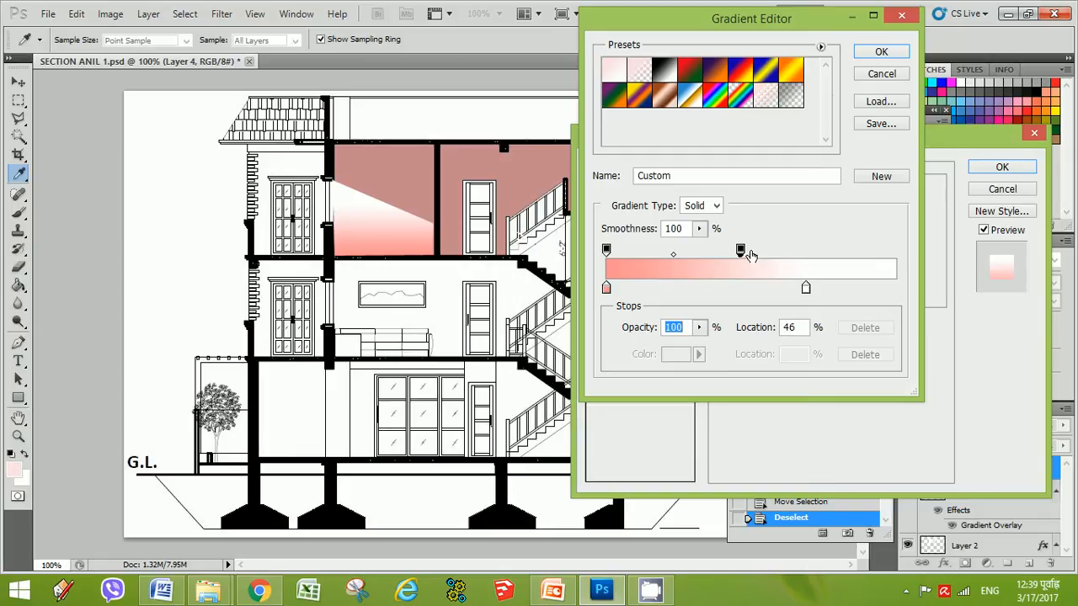
{"action": "left_click", "coordinate": [799, 251]}
{"action": "left_click_drag", "start_coordinate": [806, 289], "coordinate": [721, 288]}
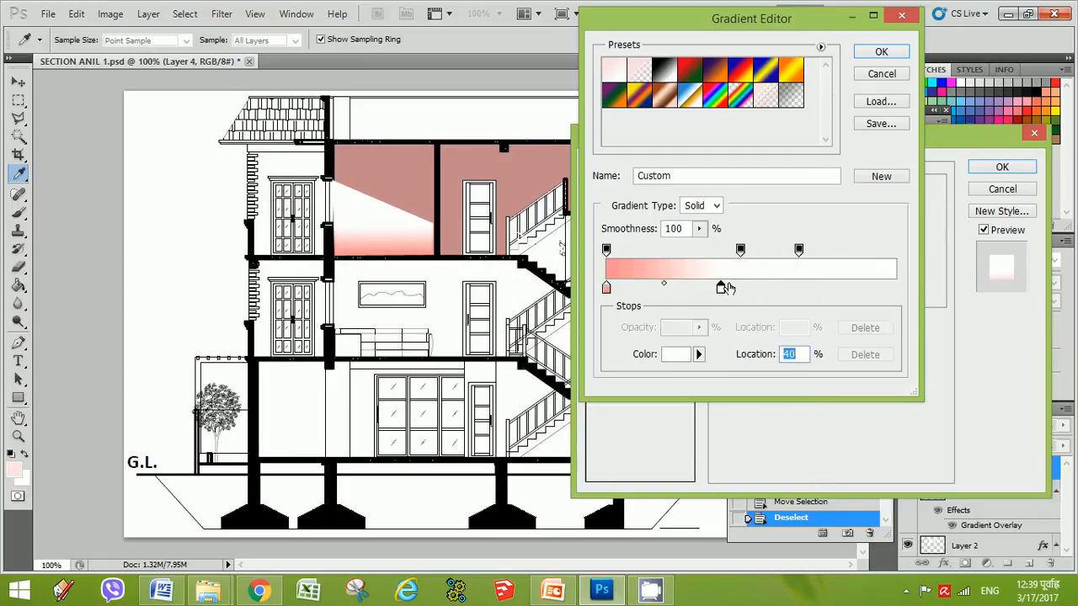
{"action": "left_click_drag", "start_coordinate": [721, 288], "coordinate": [789, 291]}
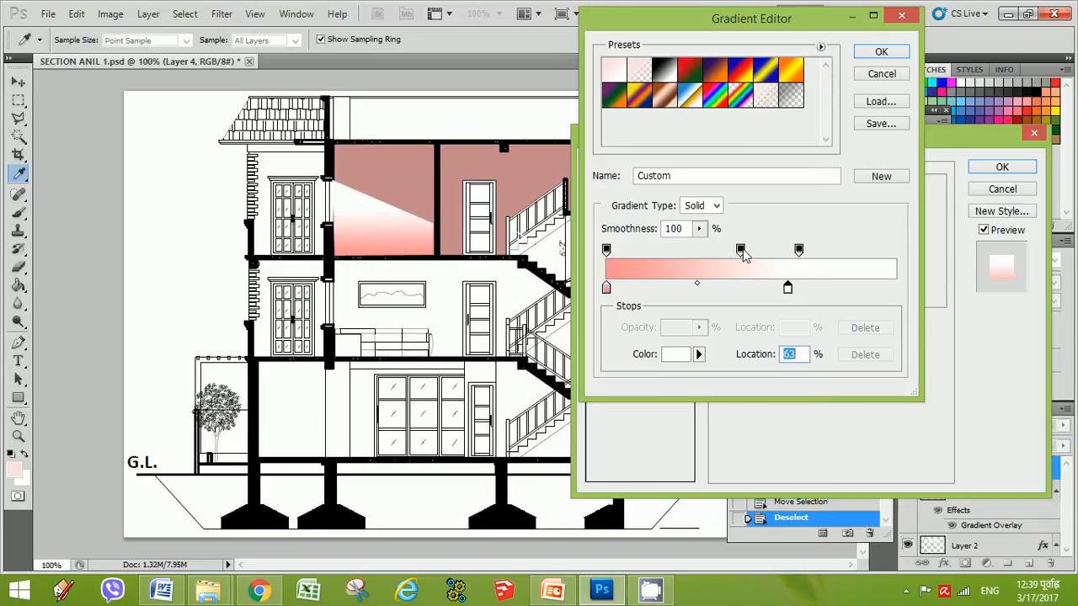
{"action": "left_click_drag", "start_coordinate": [742, 252], "coordinate": [818, 254]}
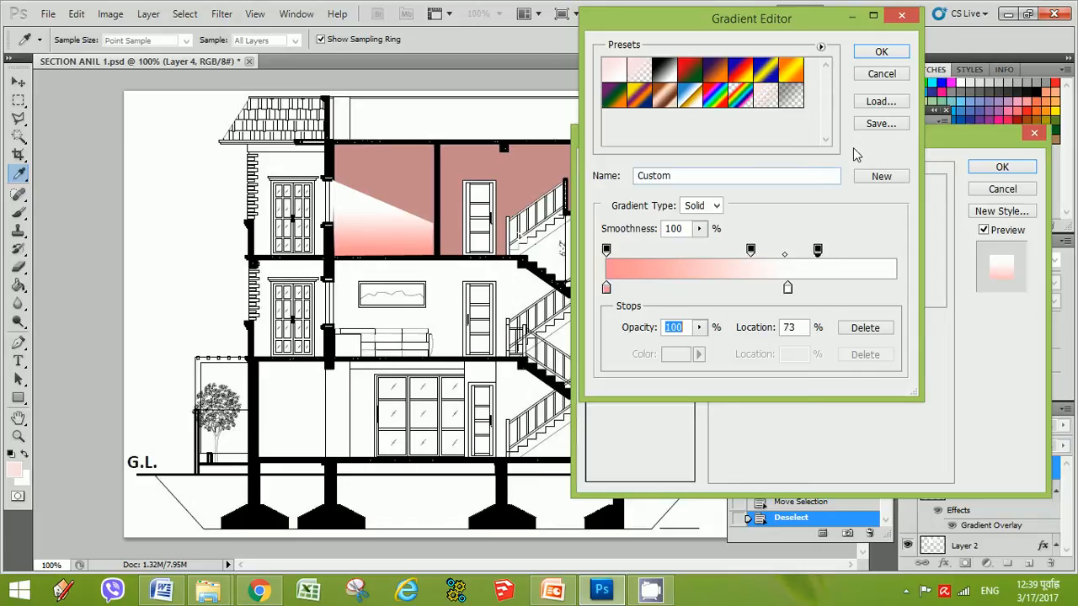
{"action": "left_click", "coordinate": [882, 53]}
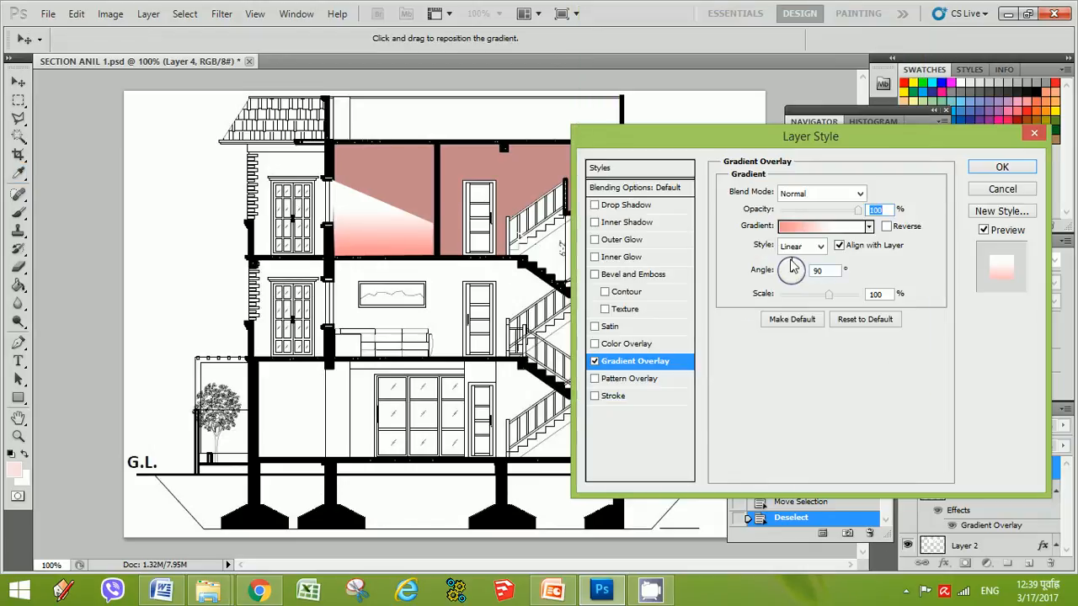
Set the Gradient Overlay angle to 106° and its scale to 76%
{"action": "left_click_drag", "start_coordinate": [798, 270], "coordinate": [816, 297]}
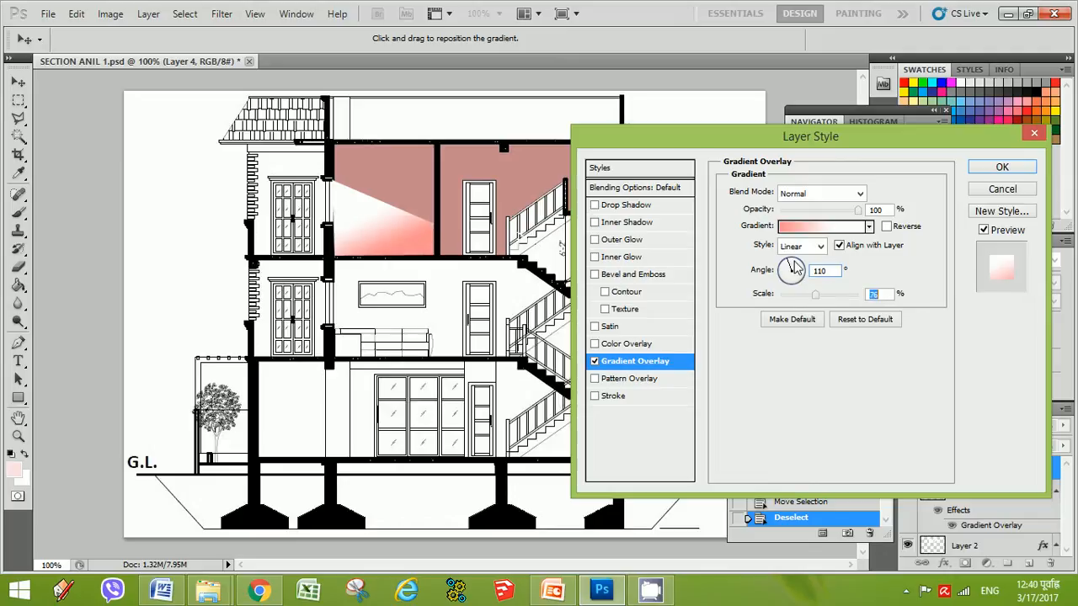
{"action": "mouse_move", "coordinate": [801, 270]}
{"action": "left_mouse_down"}
{"action": "mouse_move", "coordinate": [801, 280]}
{"action": "mouse_move", "coordinate": [792, 268]}
{"action": "left_mouse_up"}
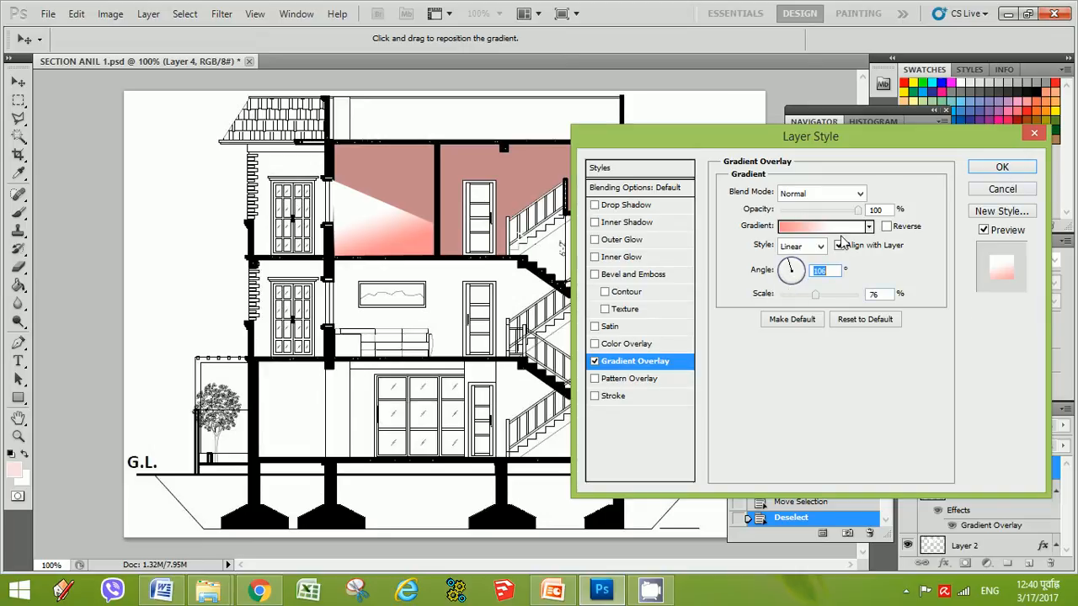
Change the gradient's left color stop to the muted pink #c68484
{"action": "left_click", "coordinate": [804, 231]}
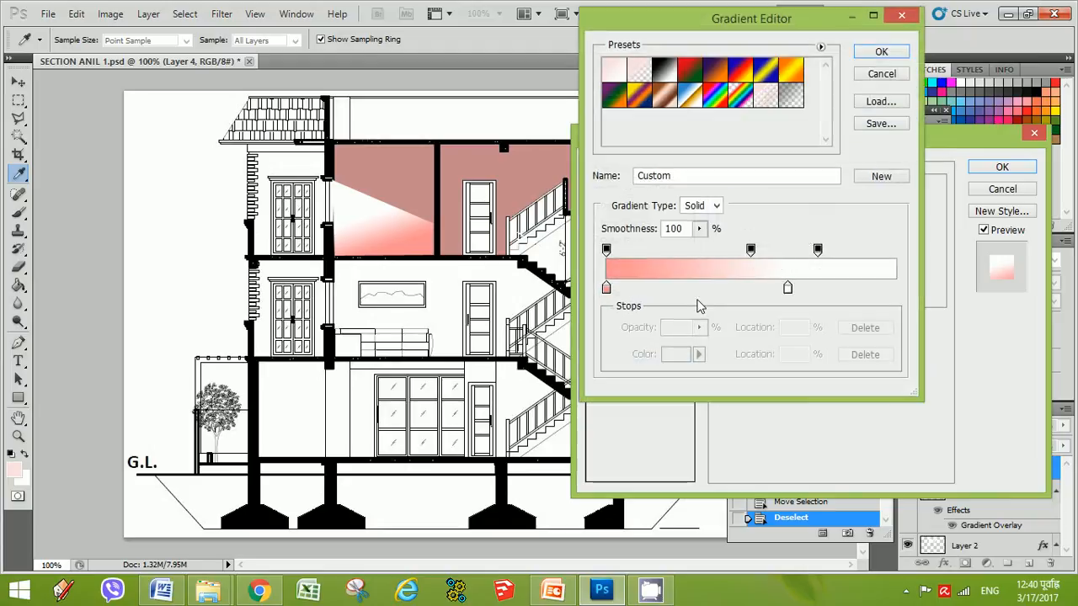
{"action": "left_click", "coordinate": [607, 289]}
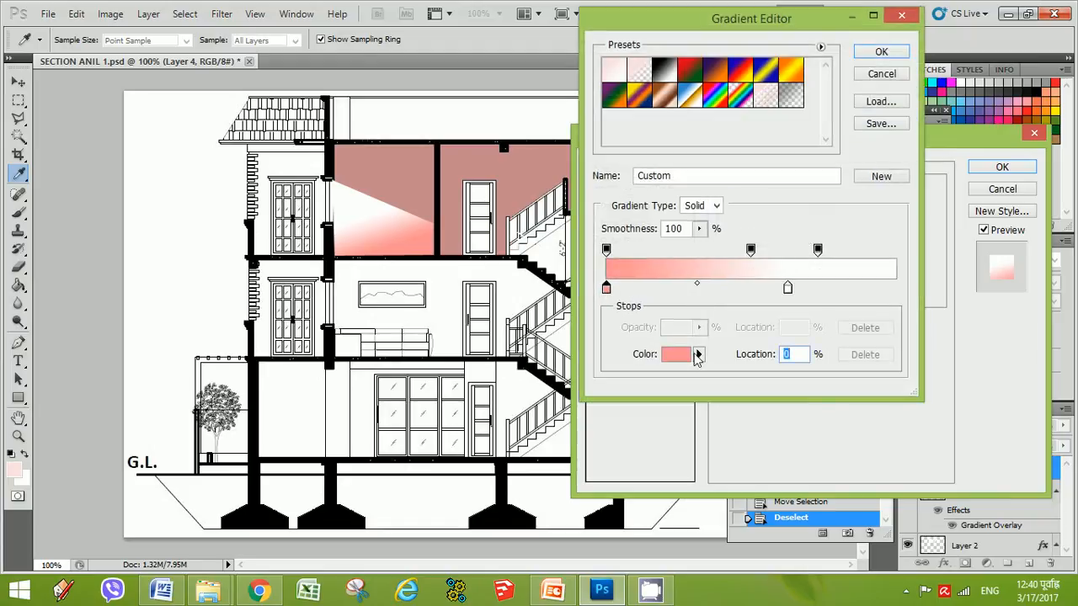
{"action": "left_click", "coordinate": [678, 354]}
{"action": "left_click", "coordinate": [618, 308]}
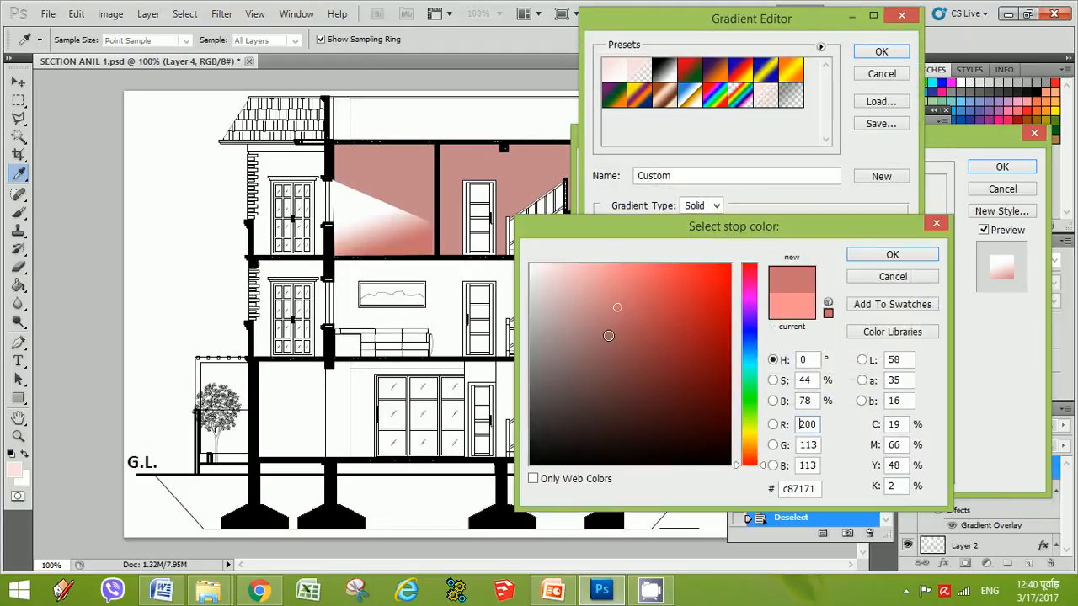
{"action": "left_click", "coordinate": [596, 288]}
{"action": "left_click", "coordinate": [597, 334]}
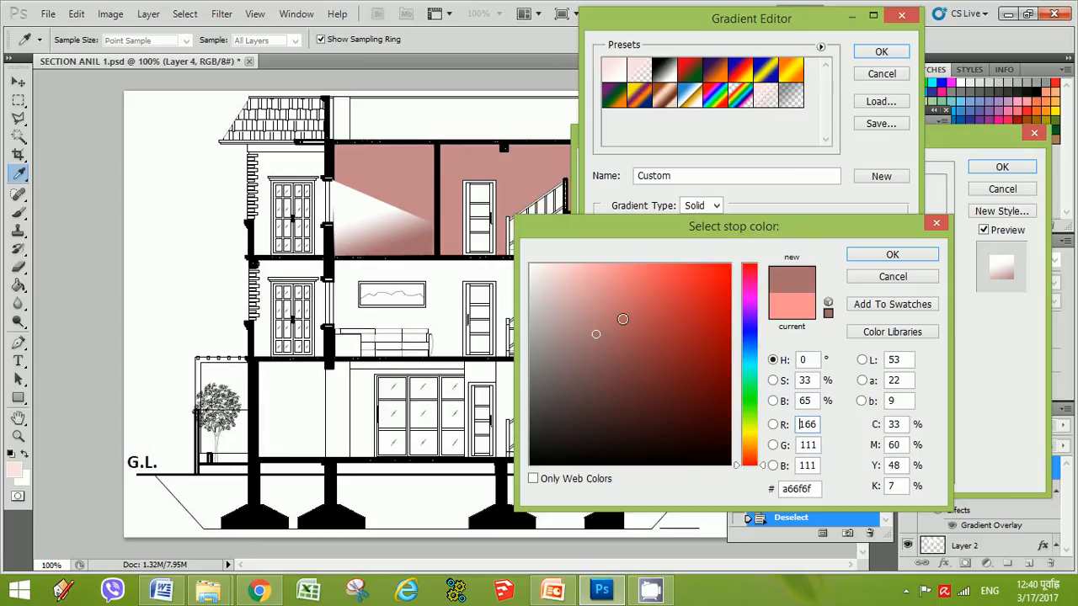
{"action": "left_click", "coordinate": [640, 291]}
{"action": "left_click", "coordinate": [592, 335]}
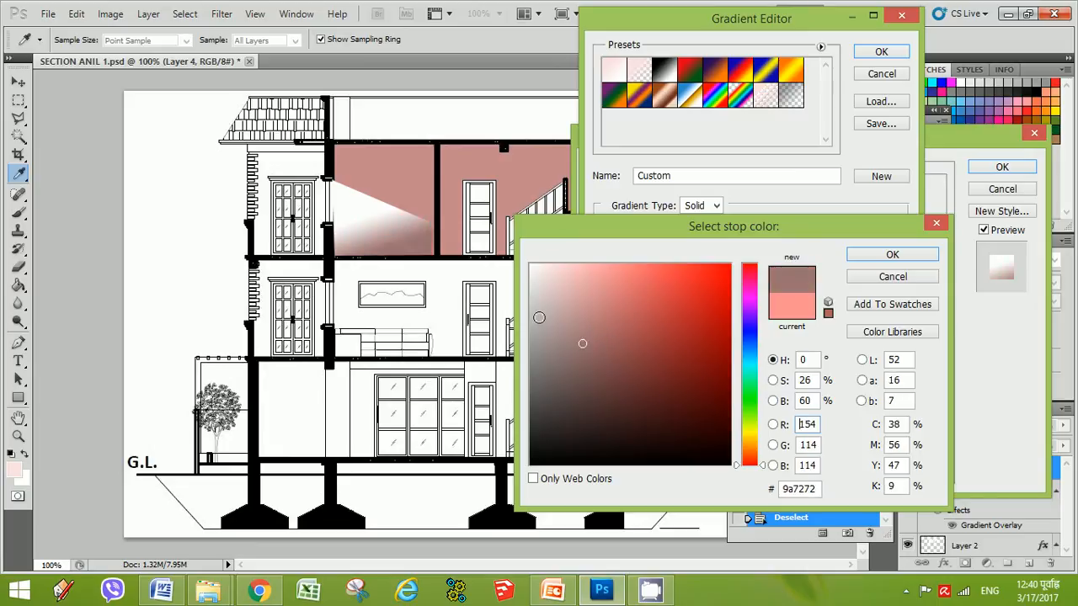
{"action": "left_click", "coordinate": [536, 312]}
{"action": "left_click", "coordinate": [601, 270]}
{"action": "left_click", "coordinate": [605, 270]}
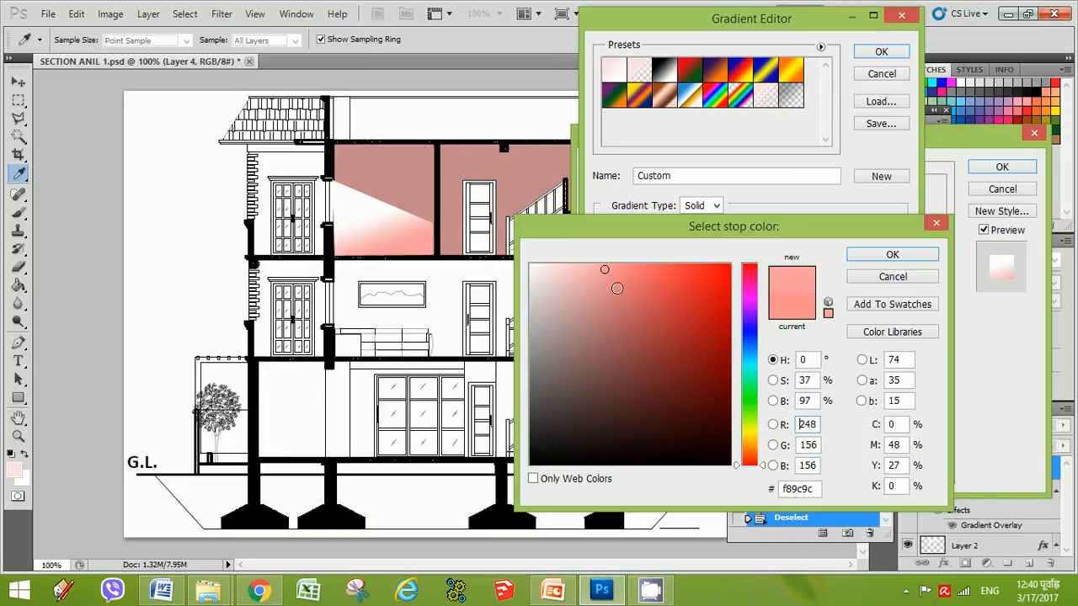
{"action": "left_click", "coordinate": [639, 271]}
{"action": "left_click", "coordinate": [594, 269]}
{"action": "left_click", "coordinate": [587, 268]}
{"action": "left_click", "coordinate": [618, 269]}
{"action": "left_click", "coordinate": [584, 268]}
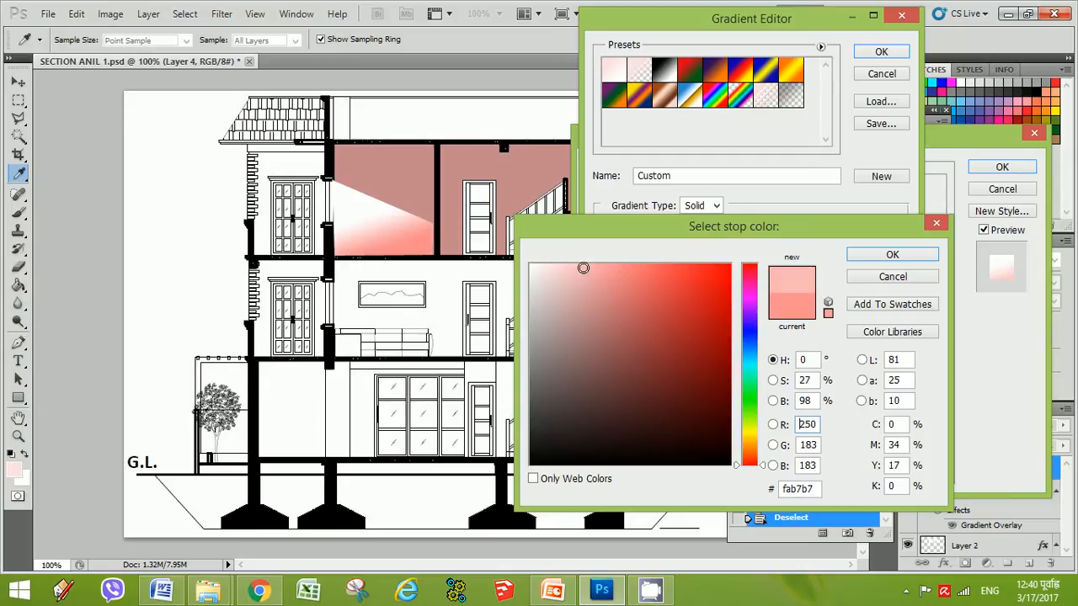
{"action": "left_click", "coordinate": [619, 274]}
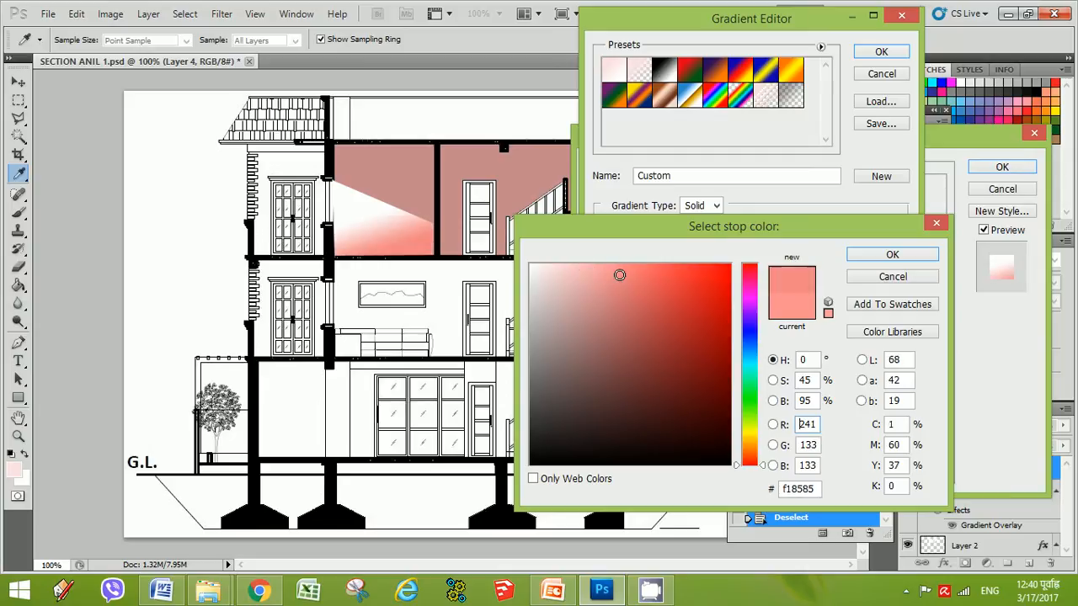
{"action": "left_click", "coordinate": [597, 313]}
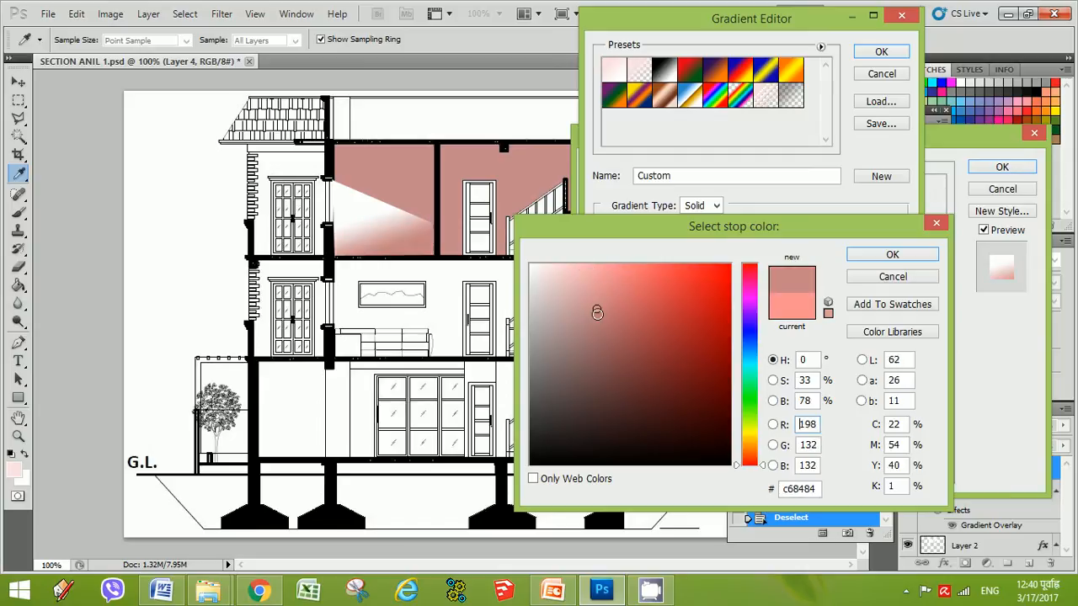
{"action": "left_click", "coordinate": [893, 257]}
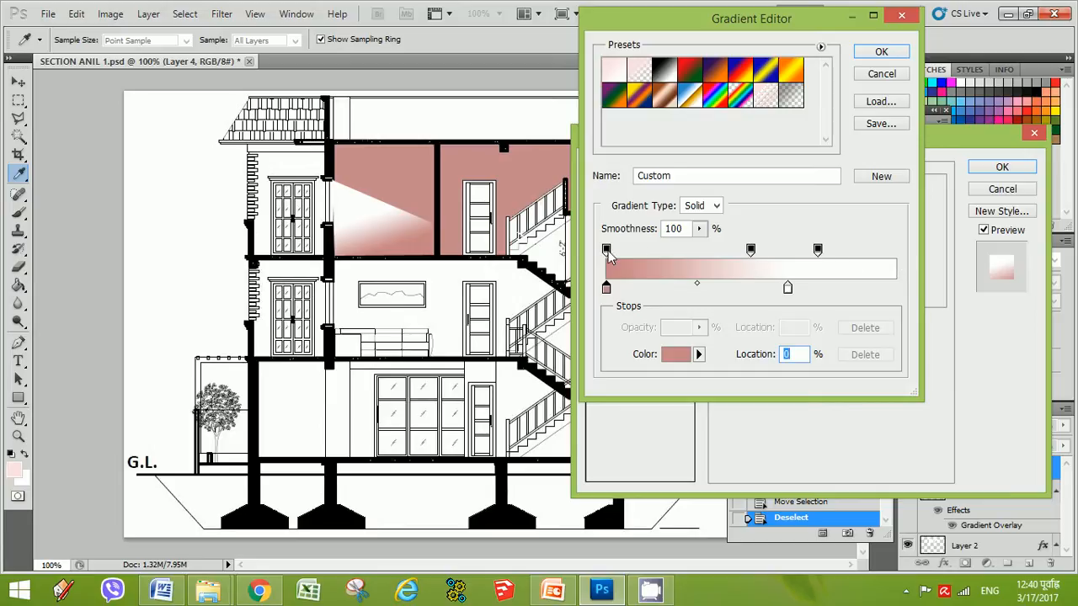
Reposition the gradient's opacity stops, move the white color stop to about 69%, and apply the overlay
{"action": "mouse_move", "coordinate": [606, 250]}
{"action": "left_mouse_down"}
{"action": "mouse_move", "coordinate": [662, 251]}
{"action": "mouse_move", "coordinate": [596, 256]}
{"action": "left_mouse_up"}
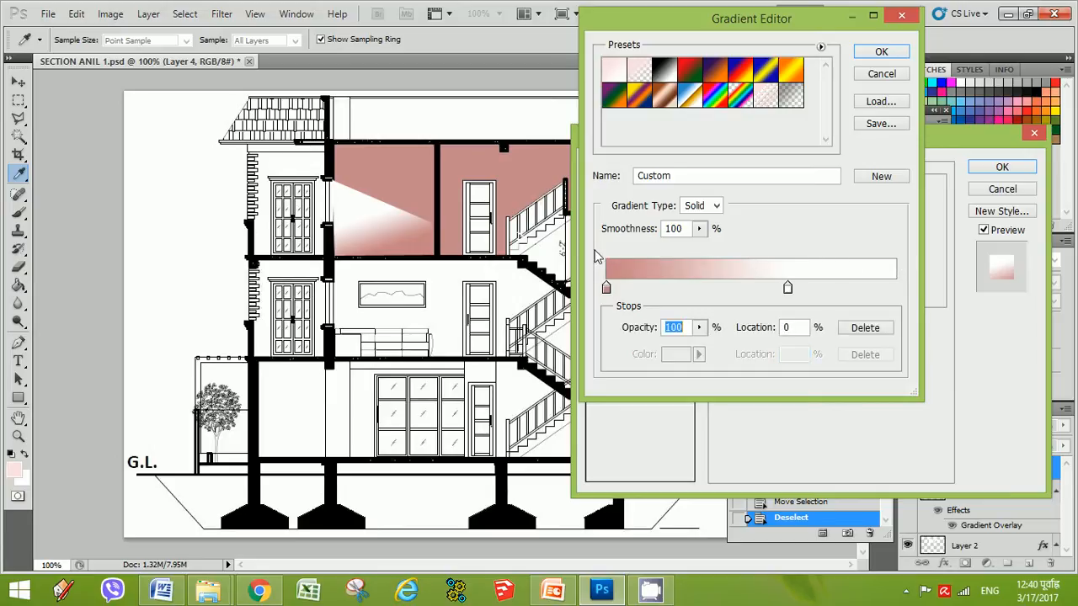
{"action": "left_click_drag", "start_coordinate": [750, 250], "coordinate": [831, 289]}
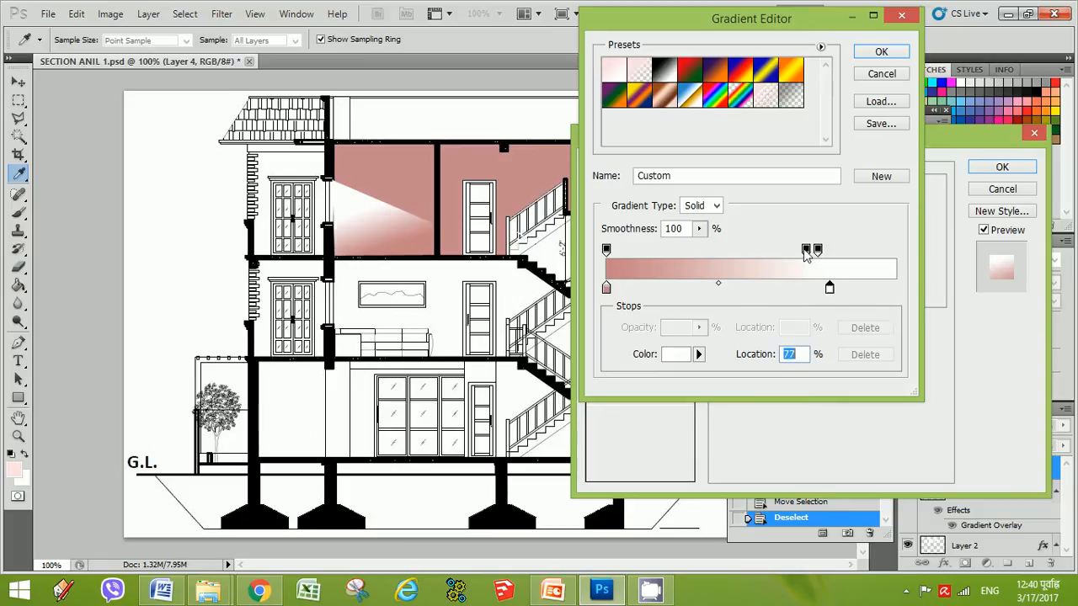
{"action": "left_click_drag", "start_coordinate": [806, 250], "coordinate": [724, 253]}
{"action": "left_click_drag", "start_coordinate": [818, 251], "coordinate": [844, 252]}
{"action": "left_click_drag", "start_coordinate": [830, 288], "coordinate": [875, 287]}
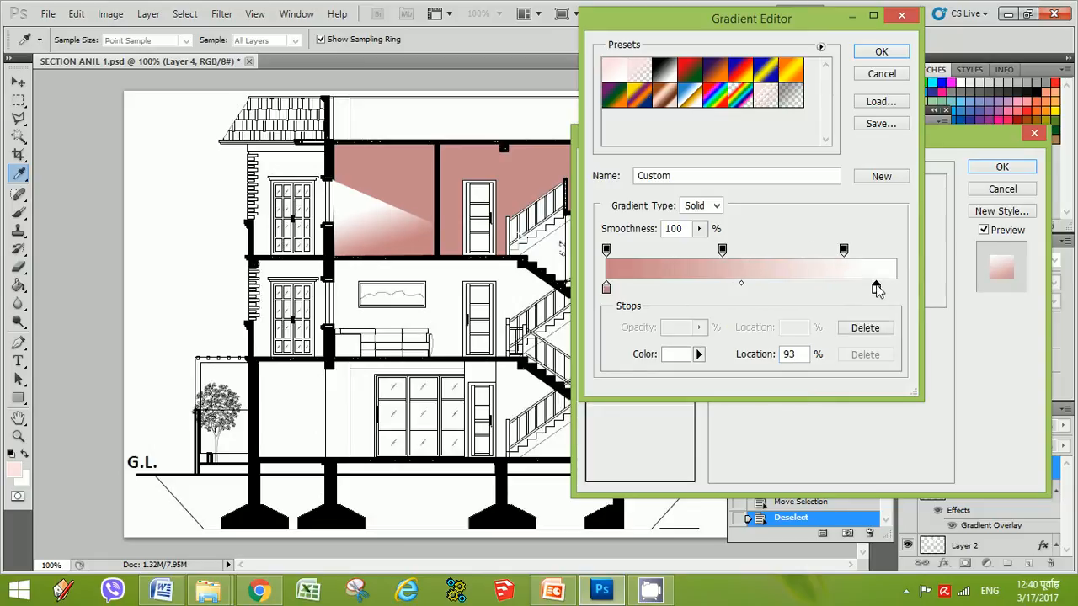
{"action": "left_click_drag", "start_coordinate": [844, 250], "coordinate": [879, 251]}
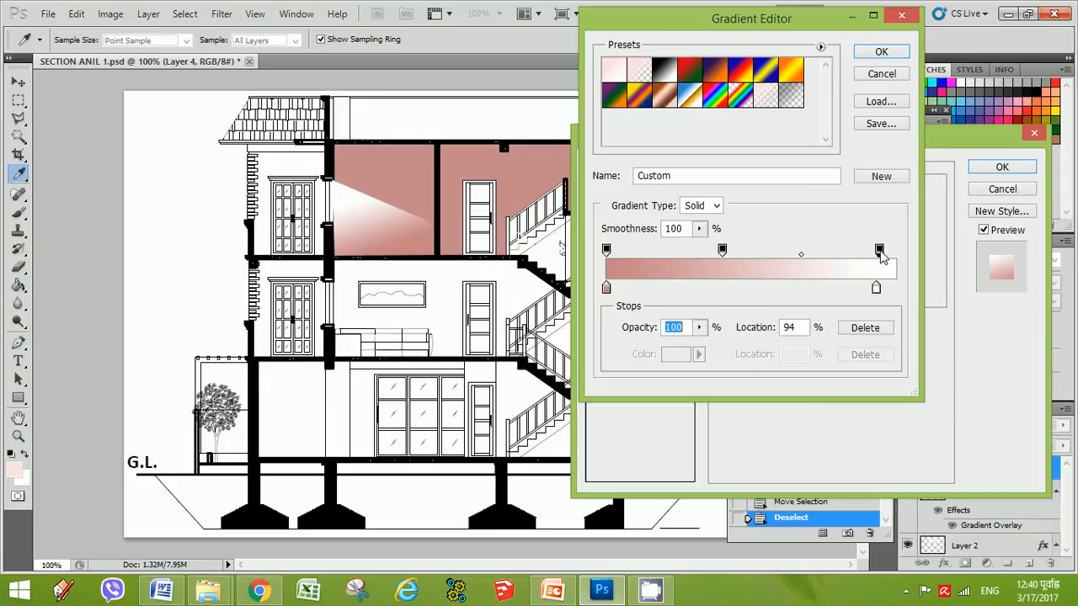
{"action": "left_click_drag", "start_coordinate": [722, 250], "coordinate": [674, 263]}
{"action": "left_click_drag", "start_coordinate": [881, 256], "coordinate": [829, 259]}
{"action": "left_click_drag", "start_coordinate": [876, 289], "coordinate": [806, 291]}
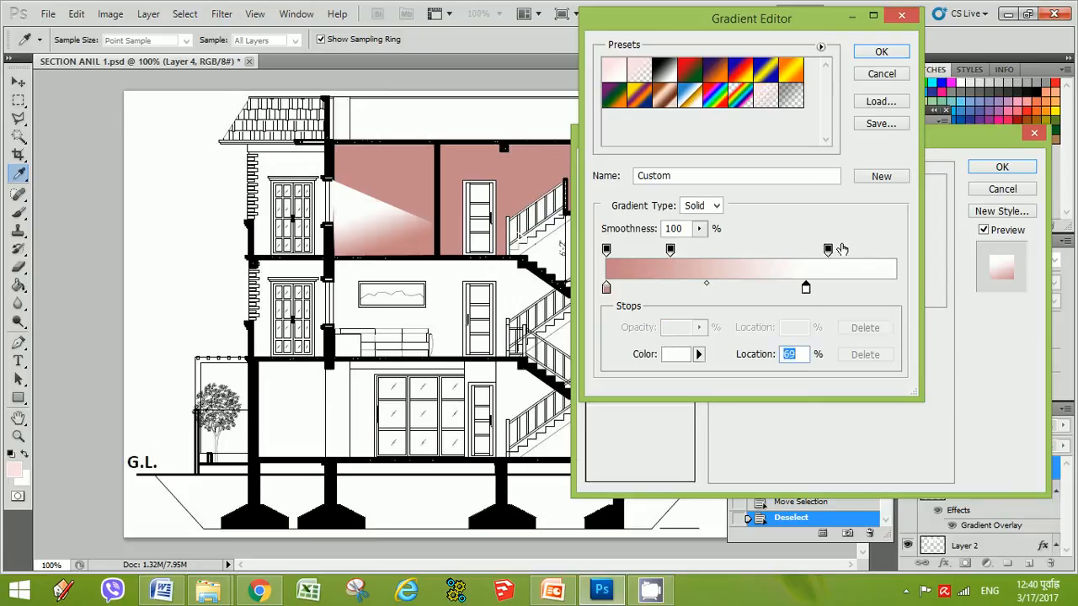
{"action": "left_click", "coordinate": [885, 54]}
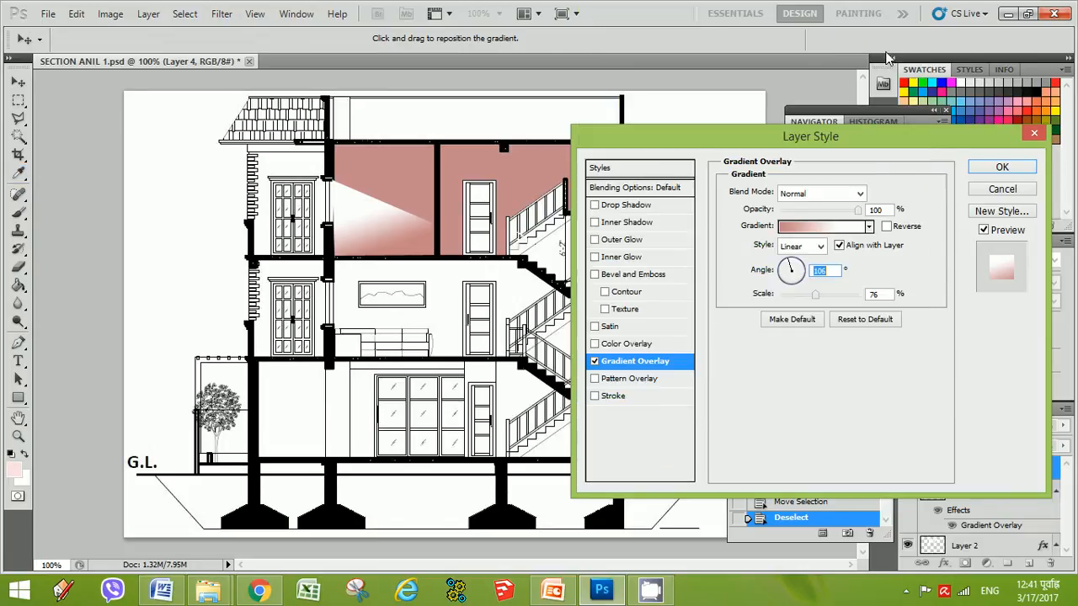
{"action": "left_click", "coordinate": [1002, 167]}
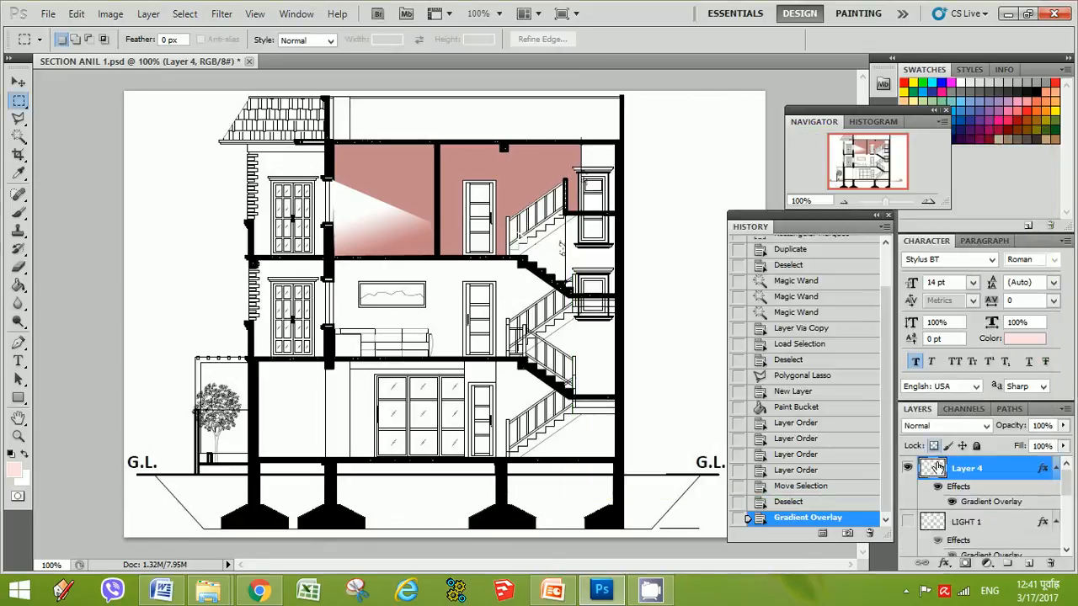
Toggle the visibility of Layer 4 and the LIGHT 1 layer to compare the gradient effect
{"action": "left_click", "coordinate": [907, 522]}
{"action": "left_click", "coordinate": [908, 468]}
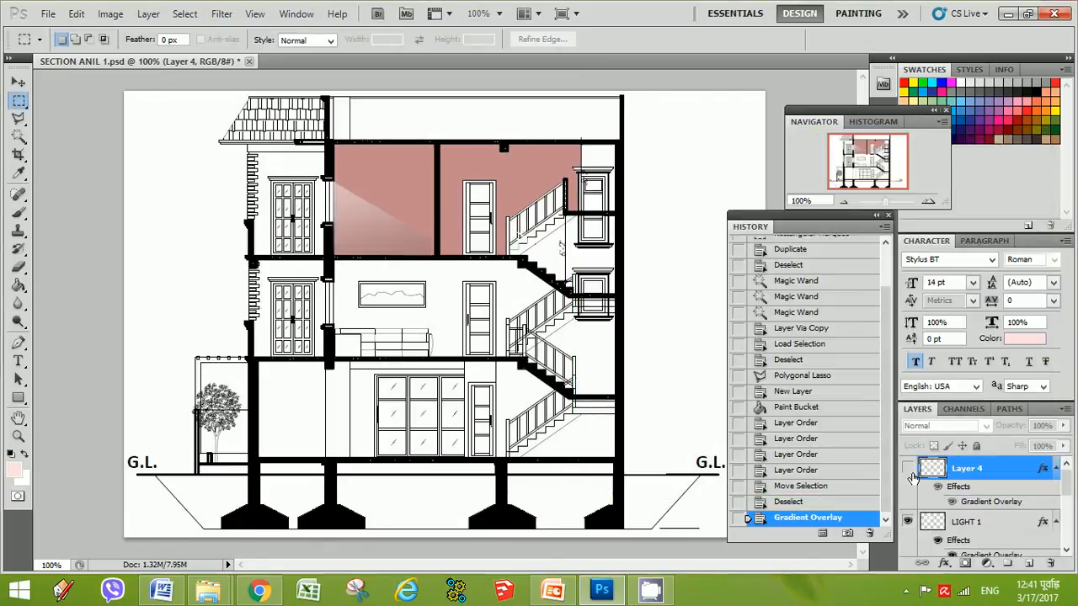
{"action": "left_click", "coordinate": [908, 468]}
{"action": "left_click", "coordinate": [908, 523]}
{"action": "scroll", "coordinate": [968, 507], "scroll_direction": "down", "scroll_amount": 3}
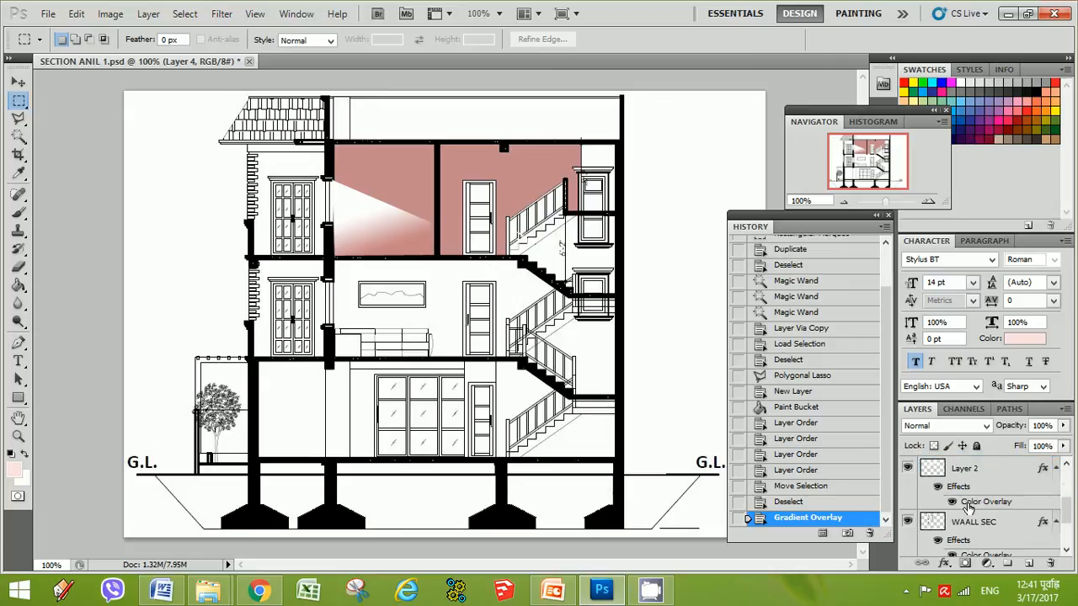
{"action": "scroll", "coordinate": [970, 507], "scroll_direction": "up", "scroll_amount": 3}
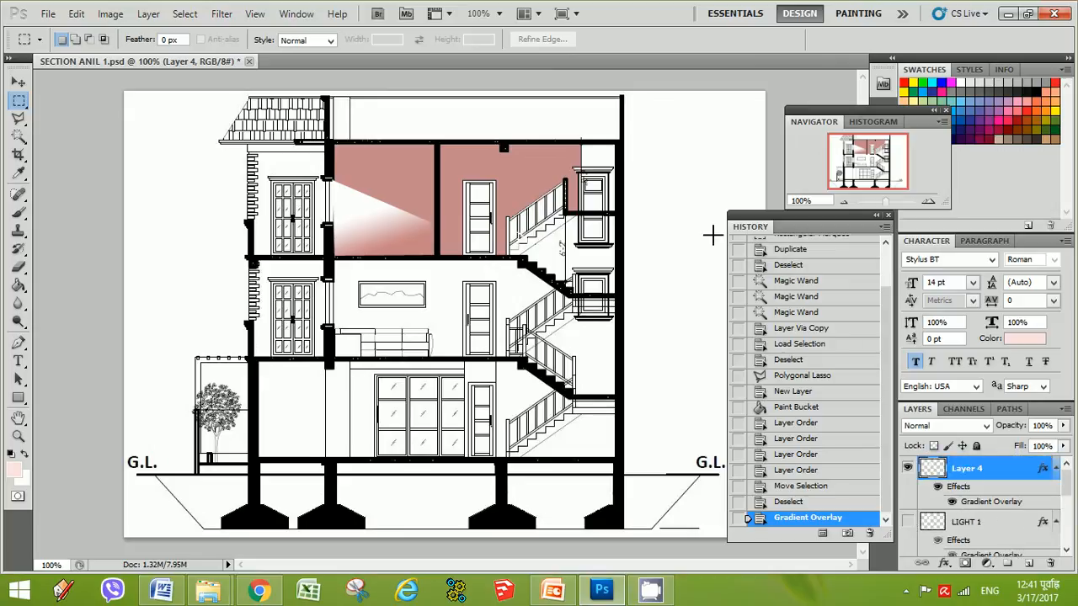
Reopen Layer 4's Gradient Overlay settings and drag the gradient slightly lower on the canvas
{"action": "right_click", "coordinate": [926, 474]}
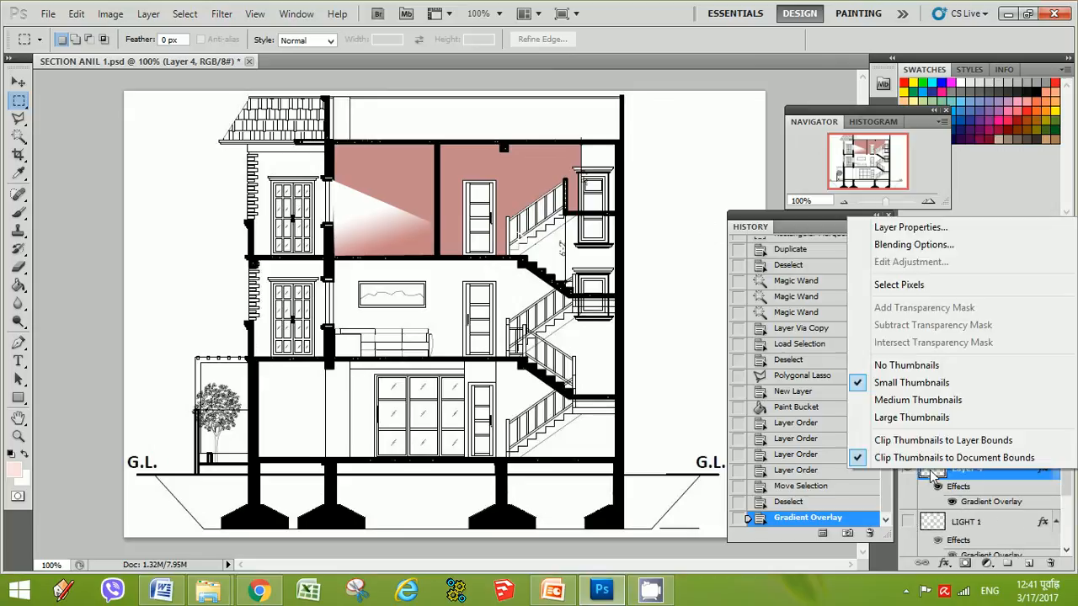
{"action": "left_click", "coordinate": [884, 244]}
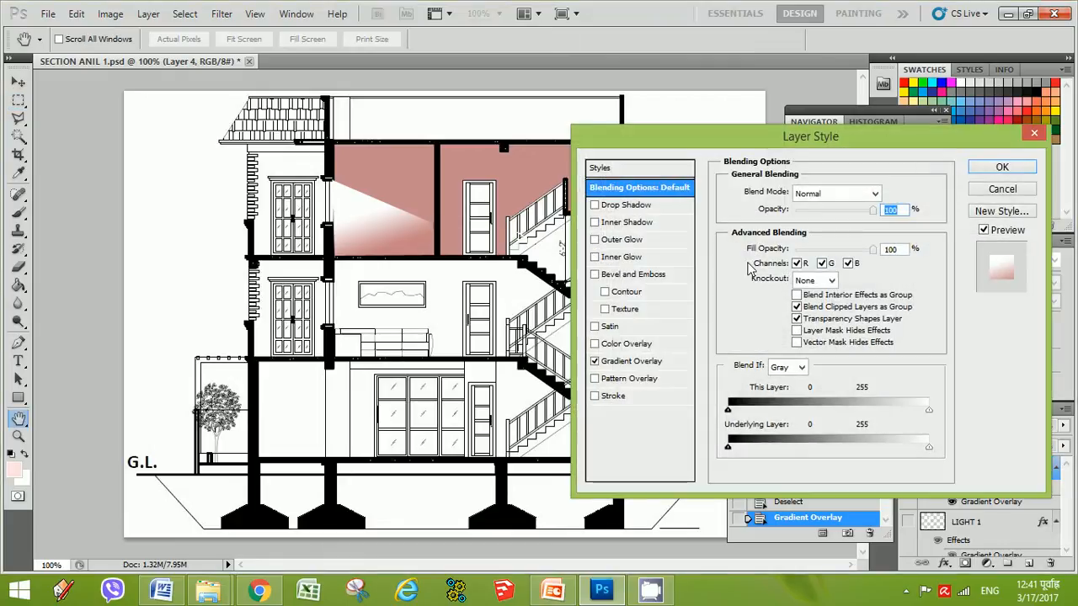
{"action": "left_click", "coordinate": [653, 364]}
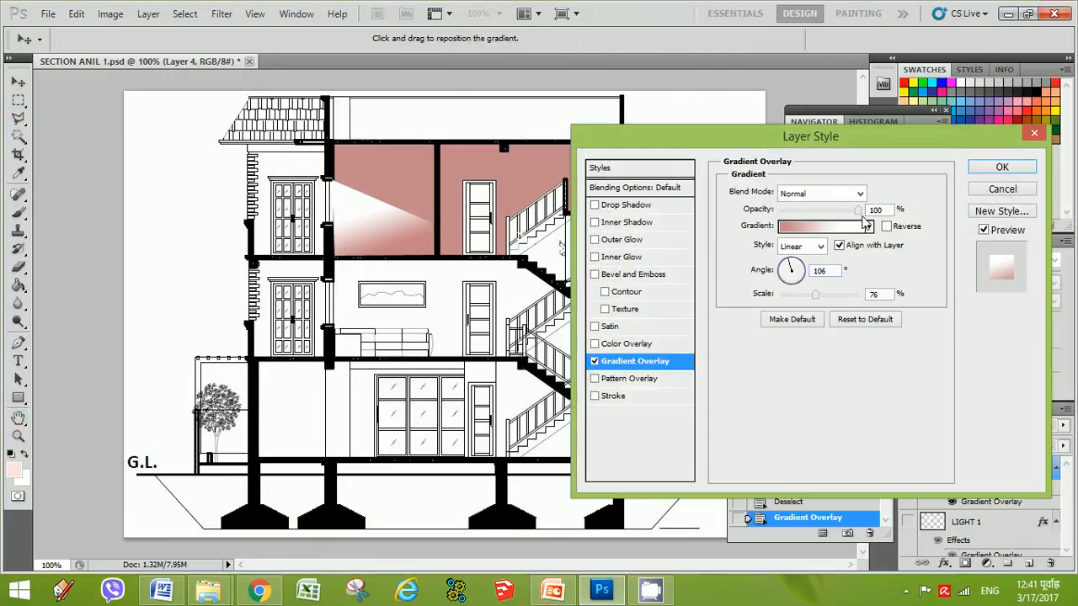
{"action": "left_click_drag", "start_coordinate": [385, 215], "coordinate": [386, 245]}
{"action": "mouse_move", "coordinate": [859, 216]}
{"action": "left_mouse_down"}
{"action": "mouse_move", "coordinate": [770, 213]}
{"action": "mouse_move", "coordinate": [864, 215]}
{"action": "left_mouse_up"}
{"action": "left_click", "coordinate": [840, 225]}
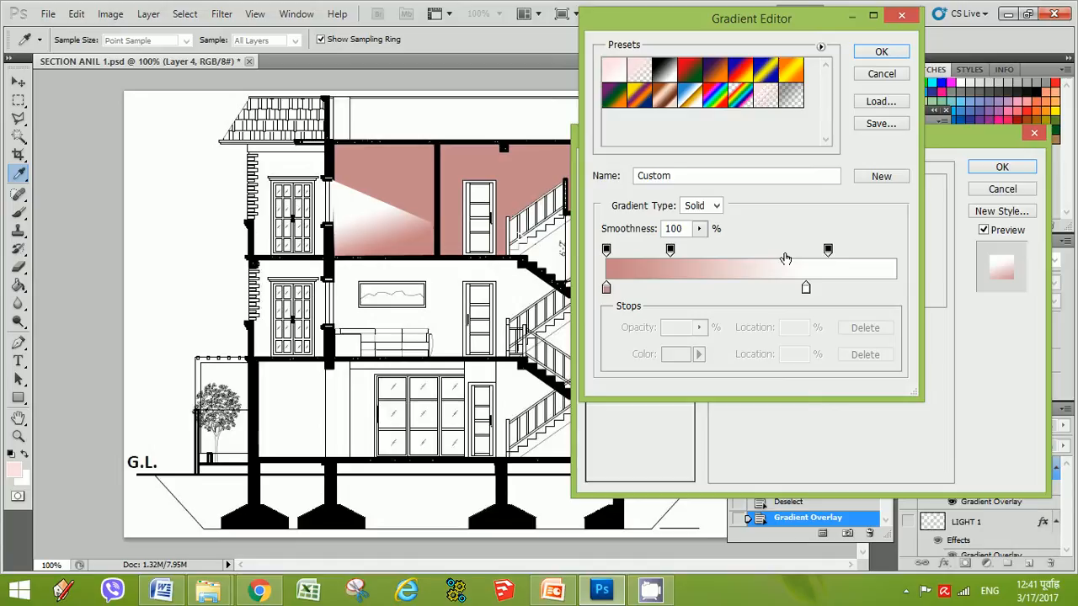
{"action": "left_click", "coordinate": [608, 252]}
{"action": "mouse_move", "coordinate": [608, 252]}
{"action": "left_mouse_down"}
{"action": "mouse_move", "coordinate": [647, 252]}
{"action": "mouse_move", "coordinate": [606, 253]}
{"action": "left_mouse_up"}
{"action": "type", "text": "0"}
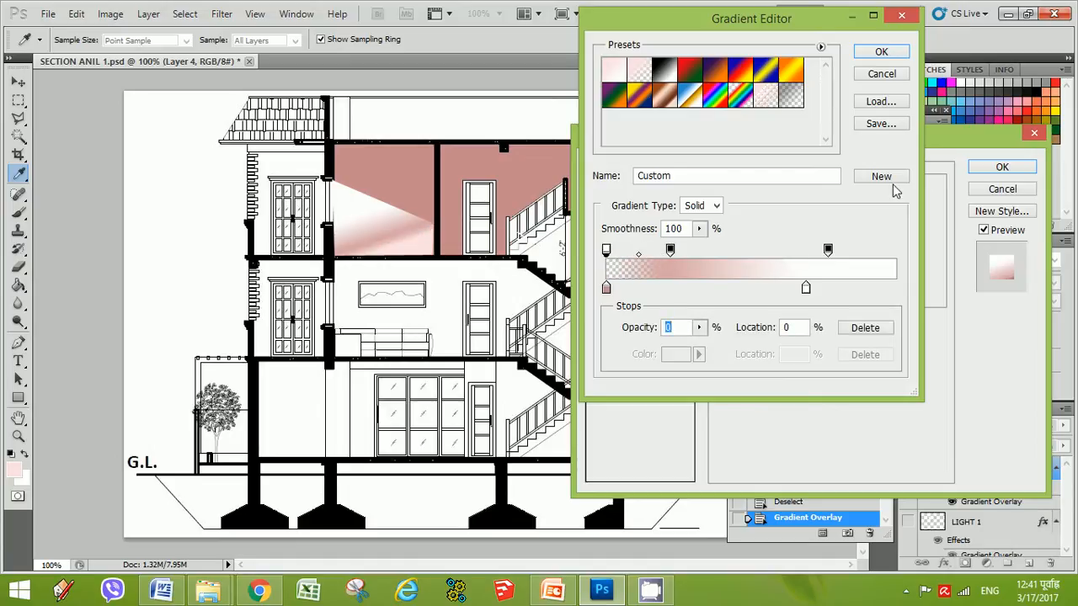
{"action": "left_click", "coordinate": [884, 74]}
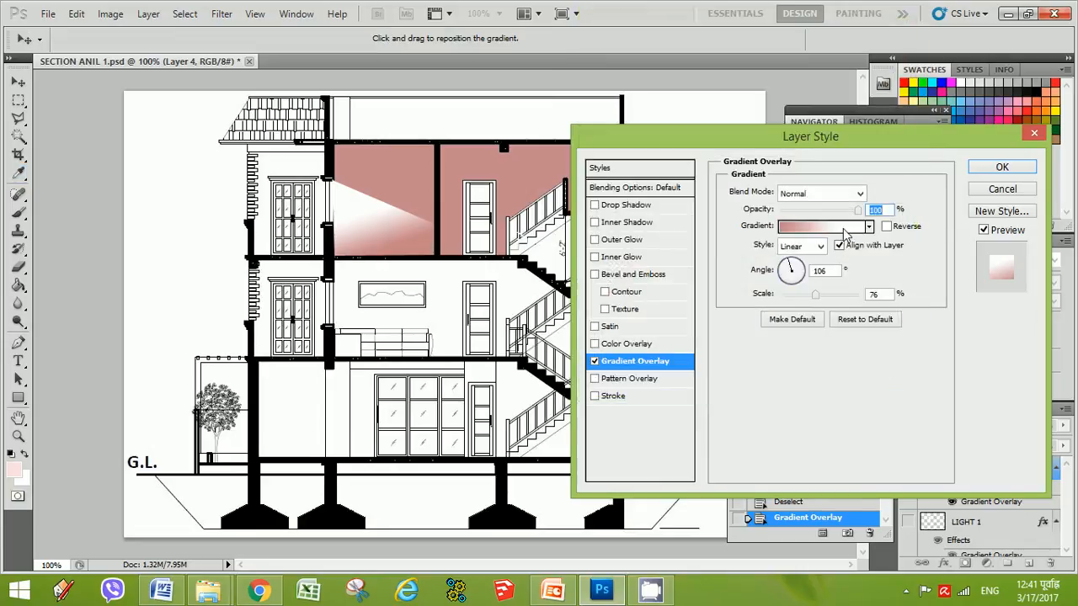
Lower the gradient overlay opacity to about 69% and change the gradient's left color stop to #be7878
{"action": "left_click_drag", "start_coordinate": [859, 210], "coordinate": [837, 213]}
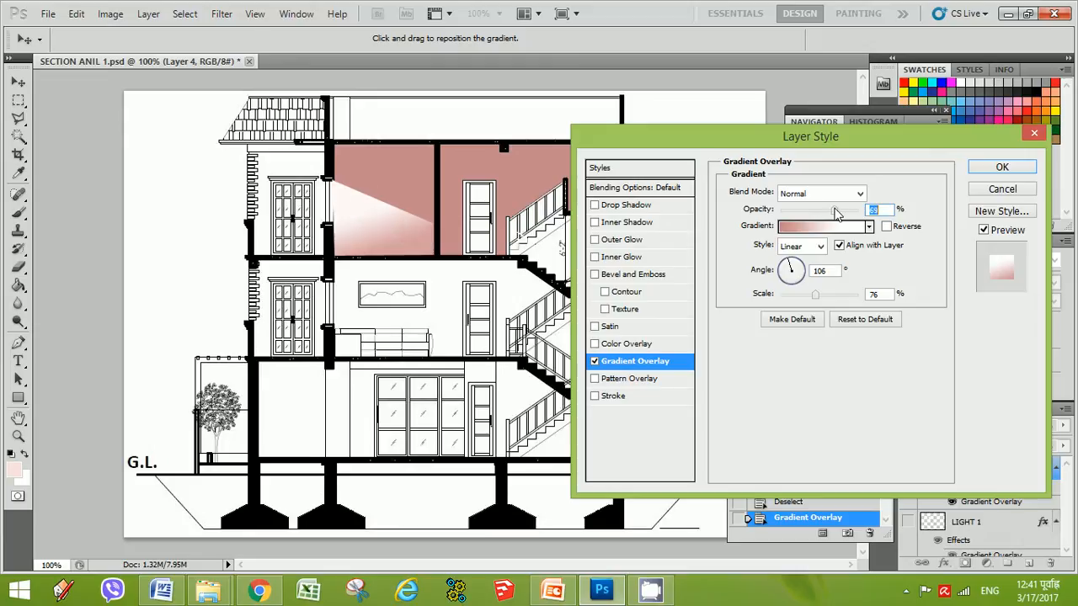
{"action": "left_click", "coordinate": [827, 227]}
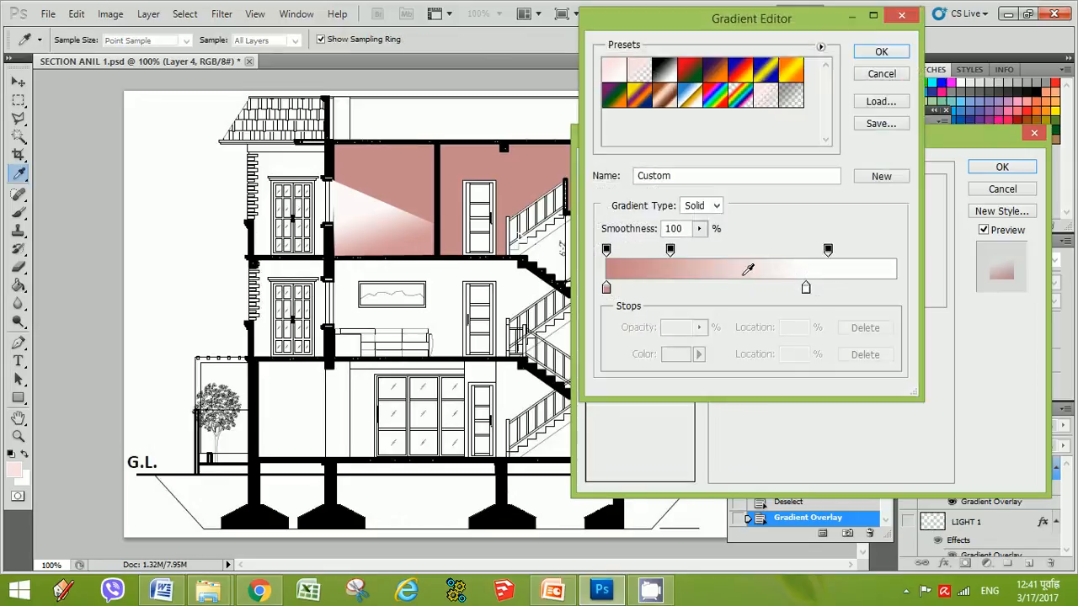
{"action": "left_click", "coordinate": [606, 289]}
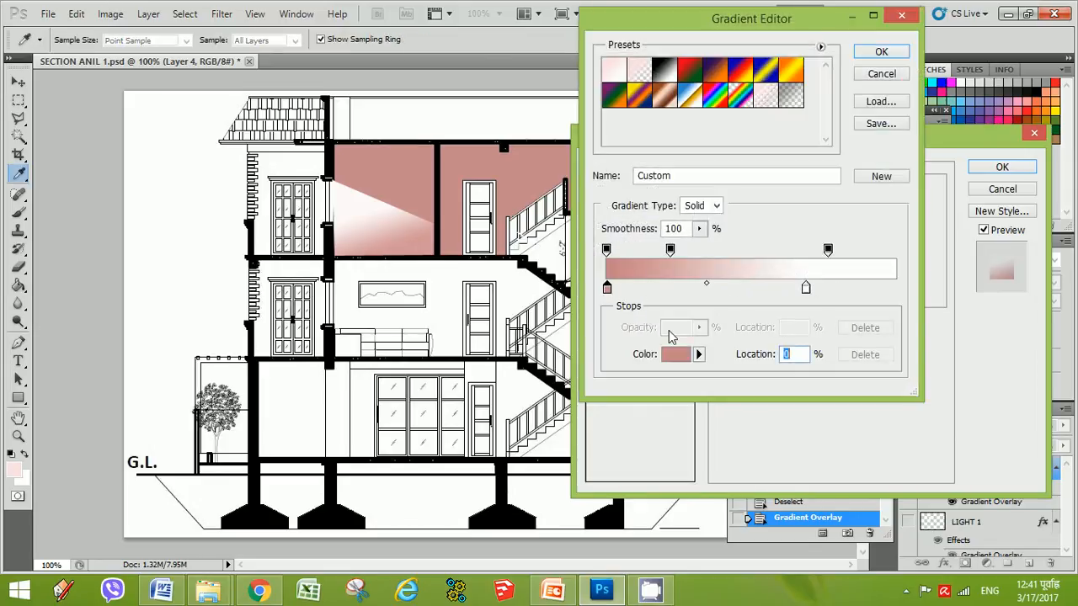
{"action": "left_click", "coordinate": [680, 358]}
{"action": "left_click", "coordinate": [681, 305]}
{"action": "left_click", "coordinate": [618, 369]}
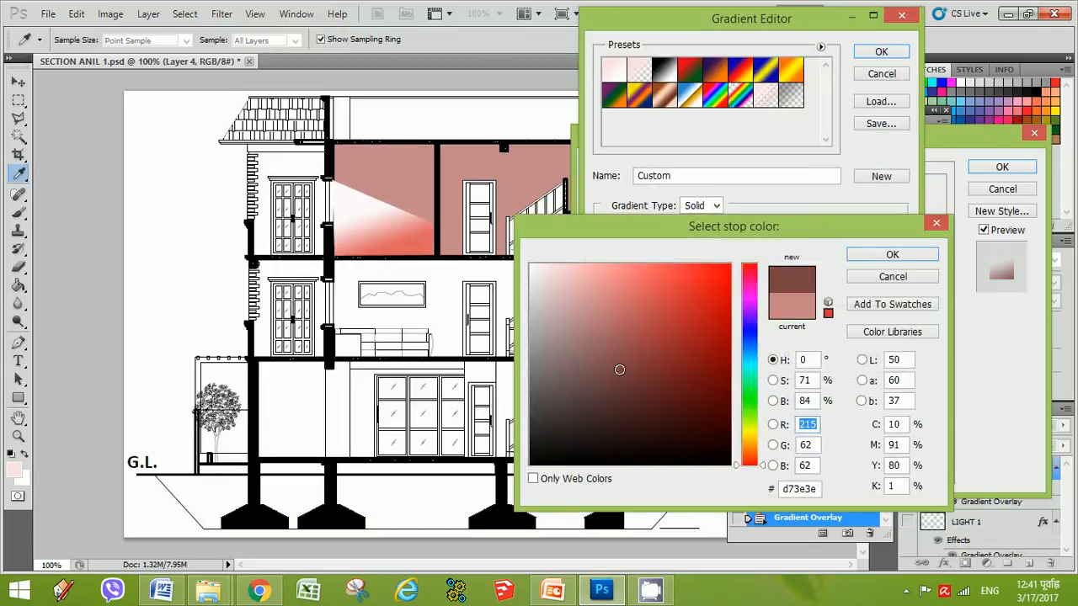
{"action": "left_click", "coordinate": [563, 296]}
{"action": "left_click", "coordinate": [568, 294]}
{"action": "left_click", "coordinate": [598, 272]}
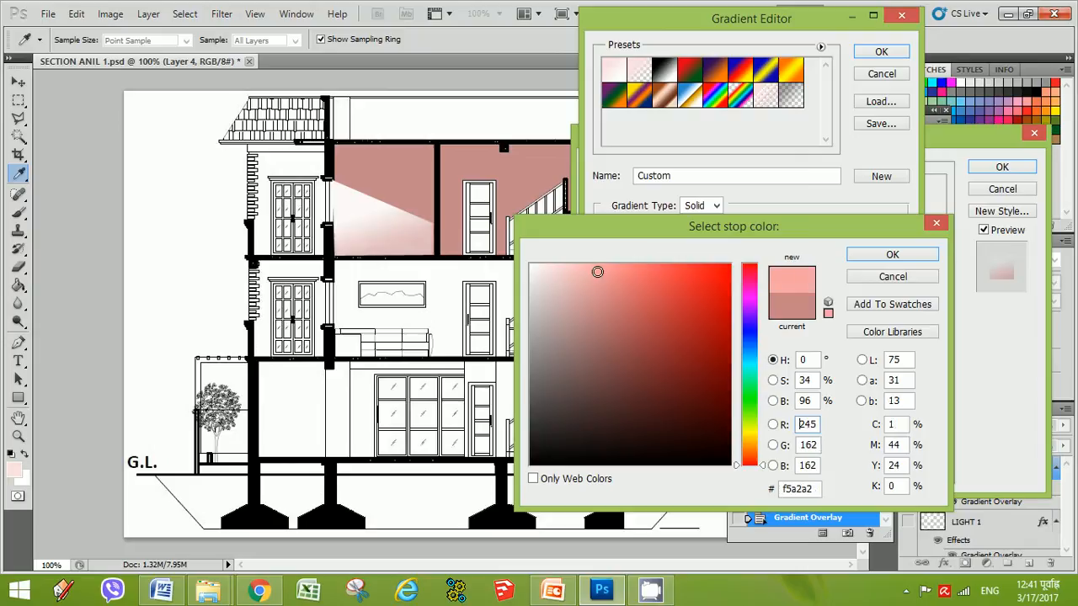
{"action": "left_click", "coordinate": [609, 270]}
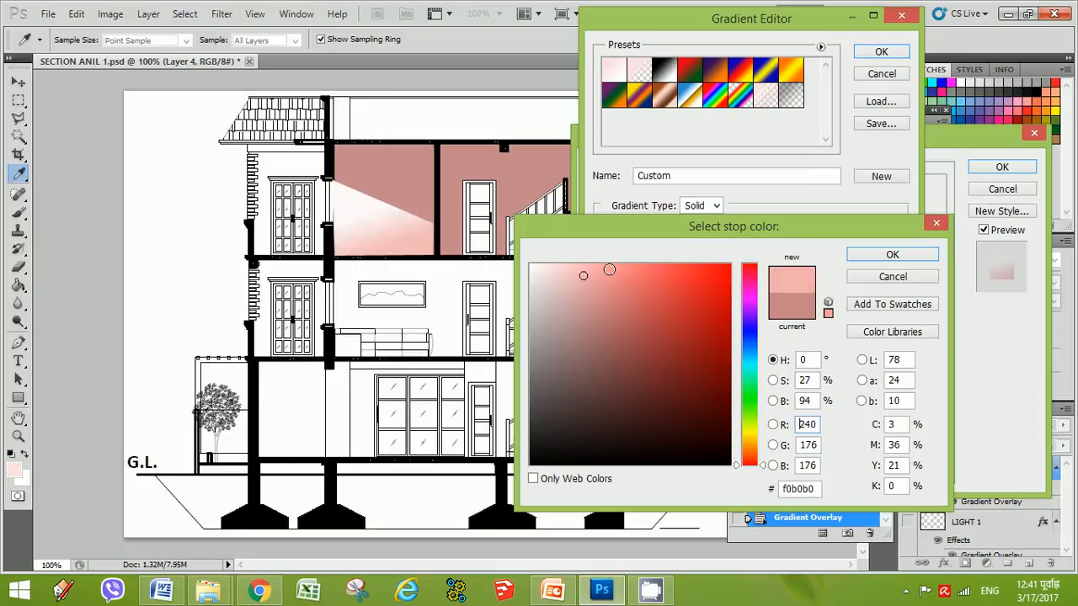
{"action": "left_click", "coordinate": [616, 285]}
{"action": "left_click", "coordinate": [608, 324]}
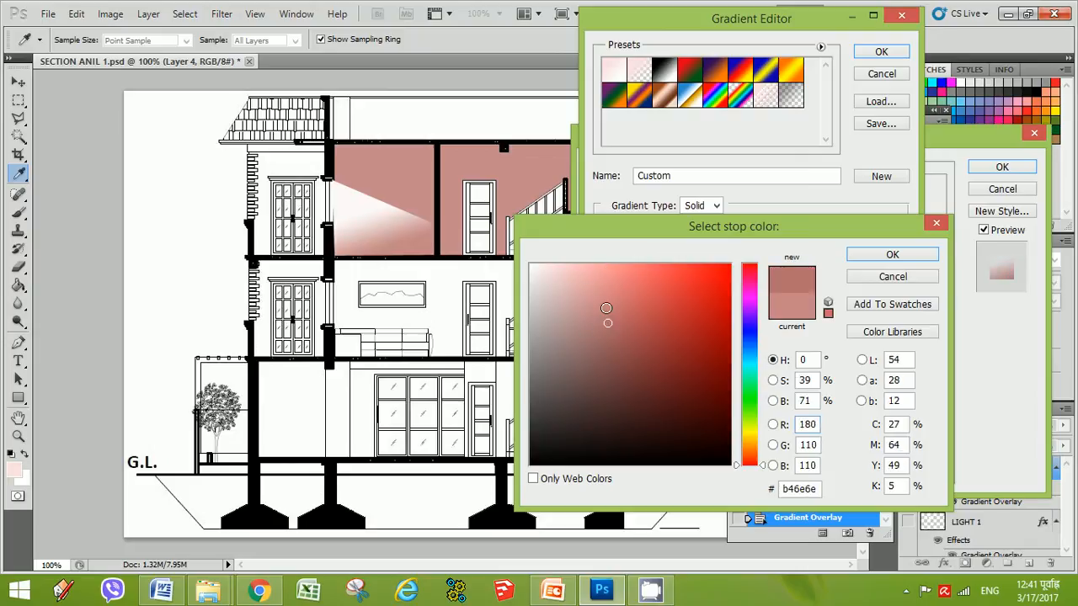
{"action": "left_click", "coordinate": [564, 272]}
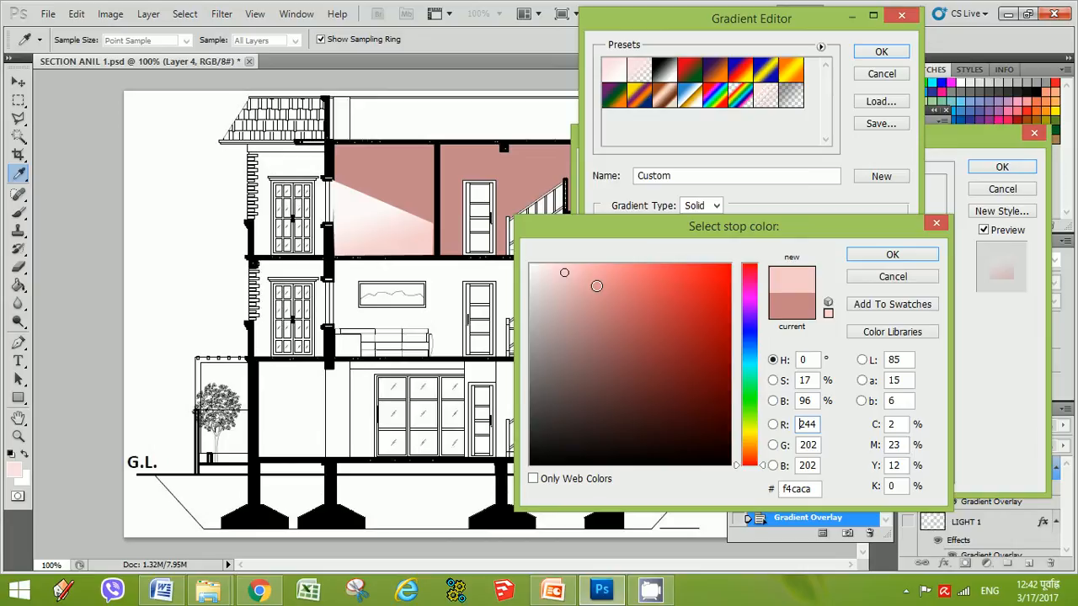
{"action": "left_click", "coordinate": [597, 286]}
{"action": "left_click", "coordinate": [603, 315]}
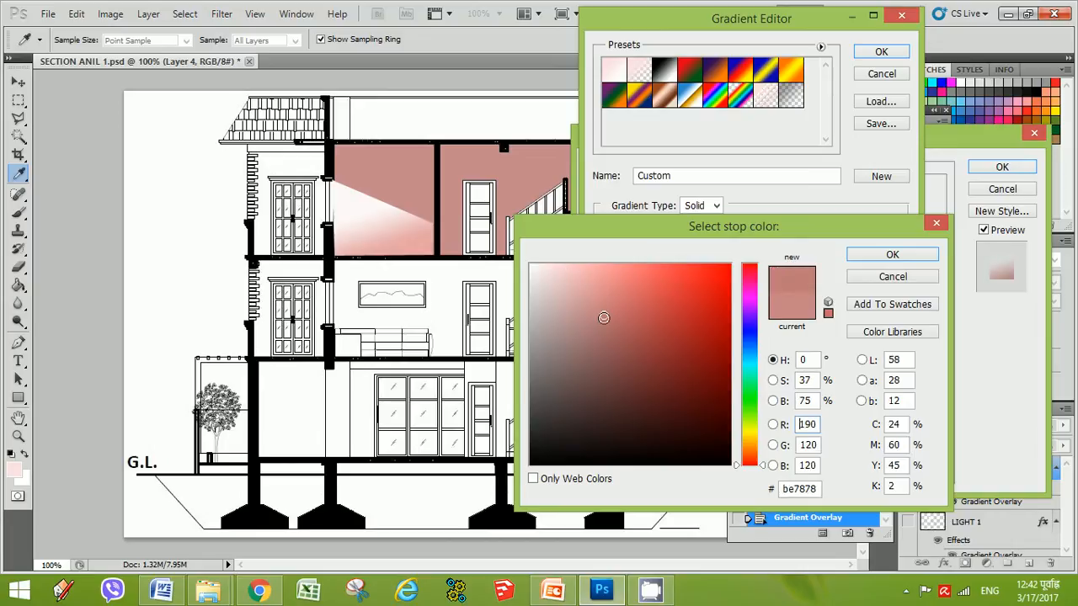
{"action": "left_click", "coordinate": [886, 260]}
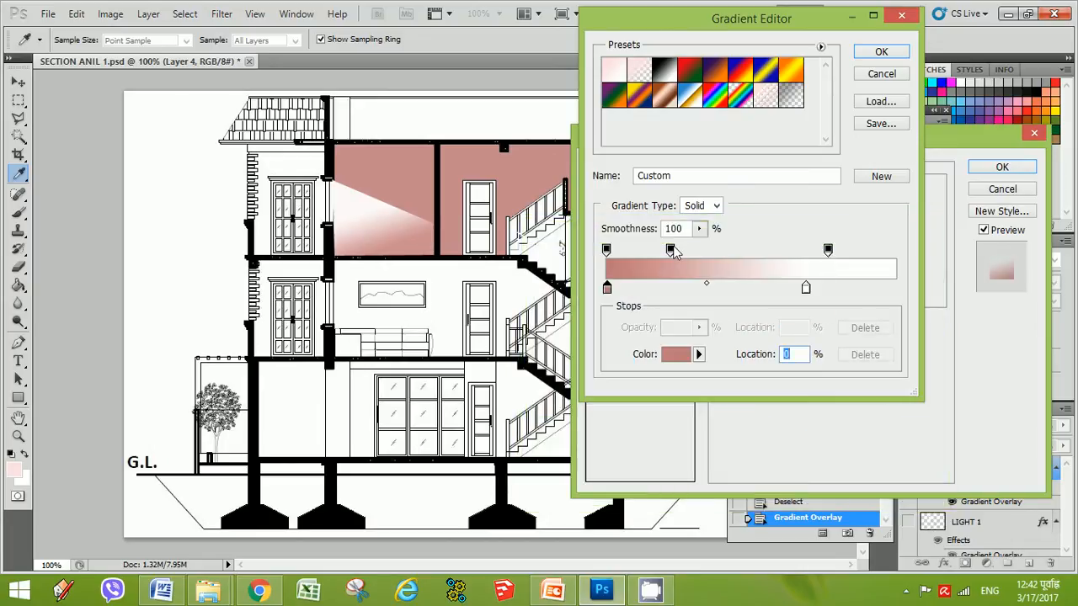
Move the white color stop to 97% and the right opacity stop to 96%, shift the middle opacity stop right, and confirm
{"action": "left_click_drag", "start_coordinate": [806, 290], "coordinate": [887, 290]}
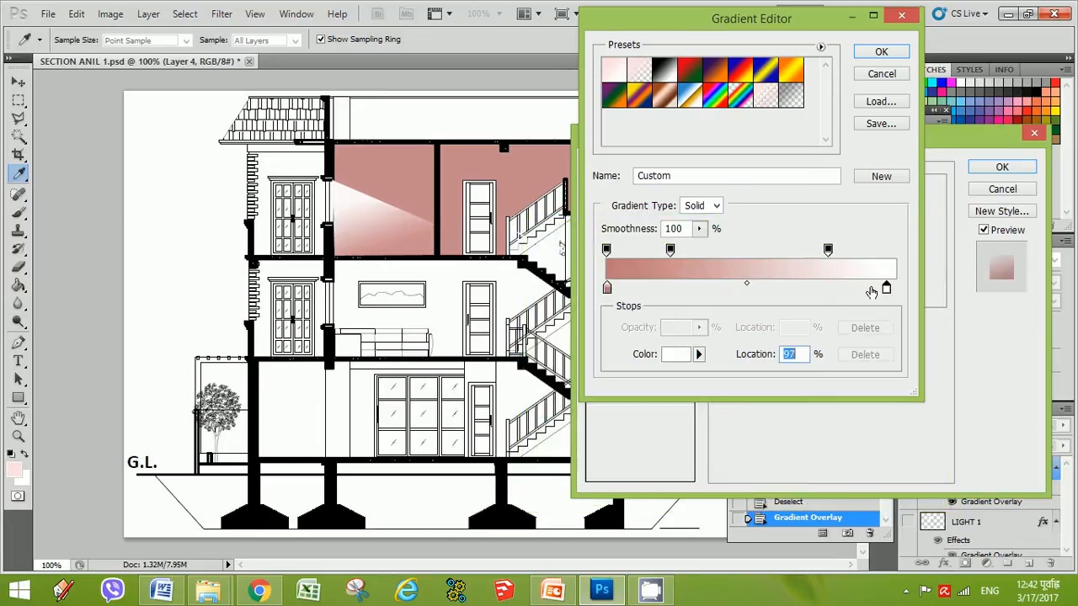
{"action": "left_click_drag", "start_coordinate": [829, 251], "coordinate": [885, 253]}
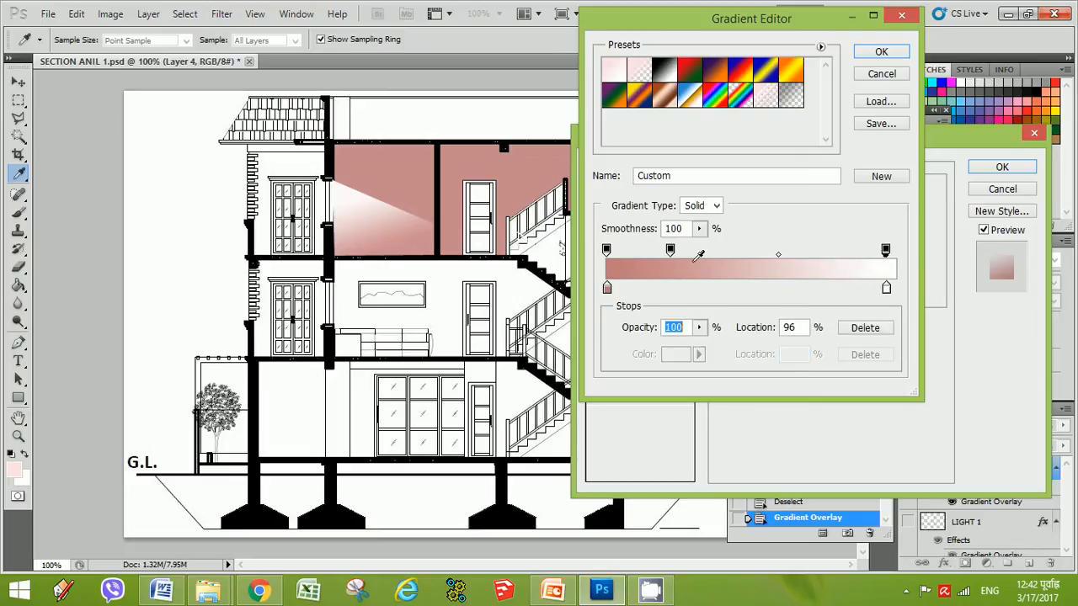
{"action": "left_click_drag", "start_coordinate": [669, 252], "coordinate": [720, 257]}
{"action": "left_click", "coordinate": [881, 53]}
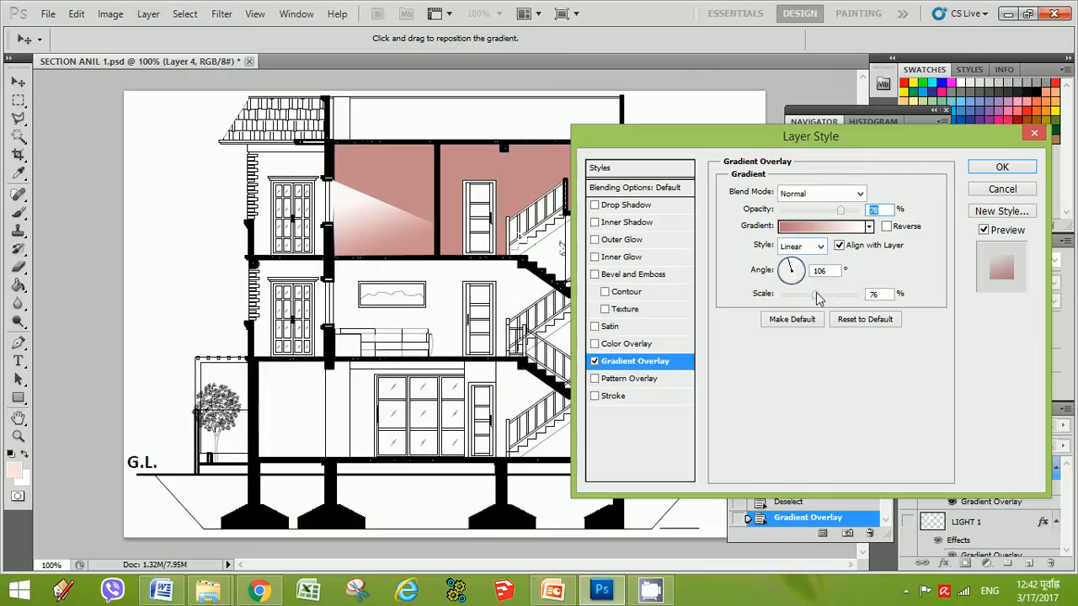
Review the gradient in the Gradient Editor again and set the gradient overlay opacity to 100%
{"action": "left_click", "coordinate": [849, 227]}
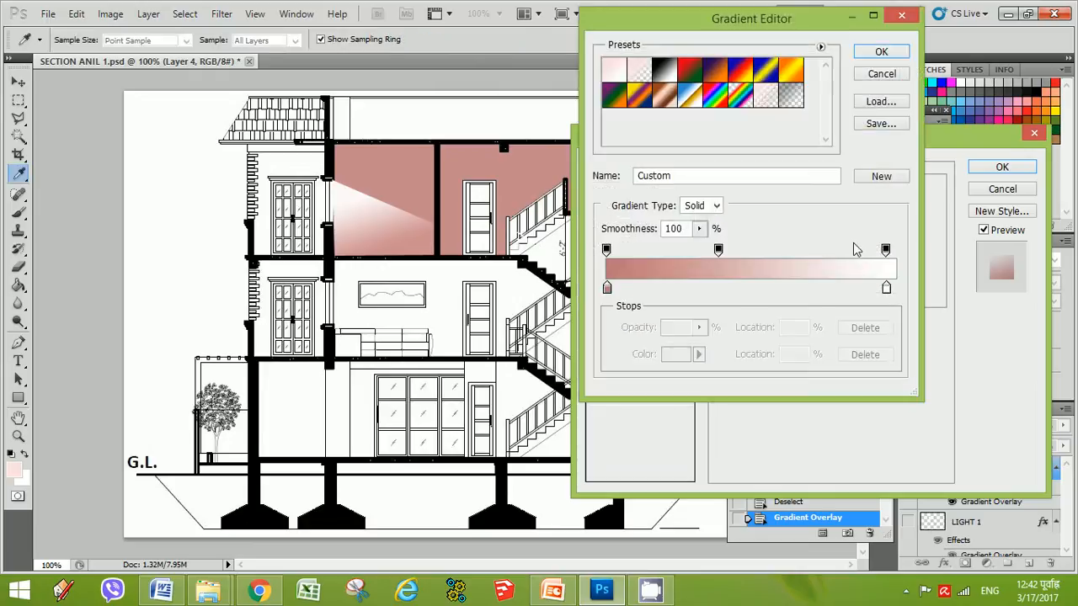
{"action": "left_click", "coordinate": [882, 74]}
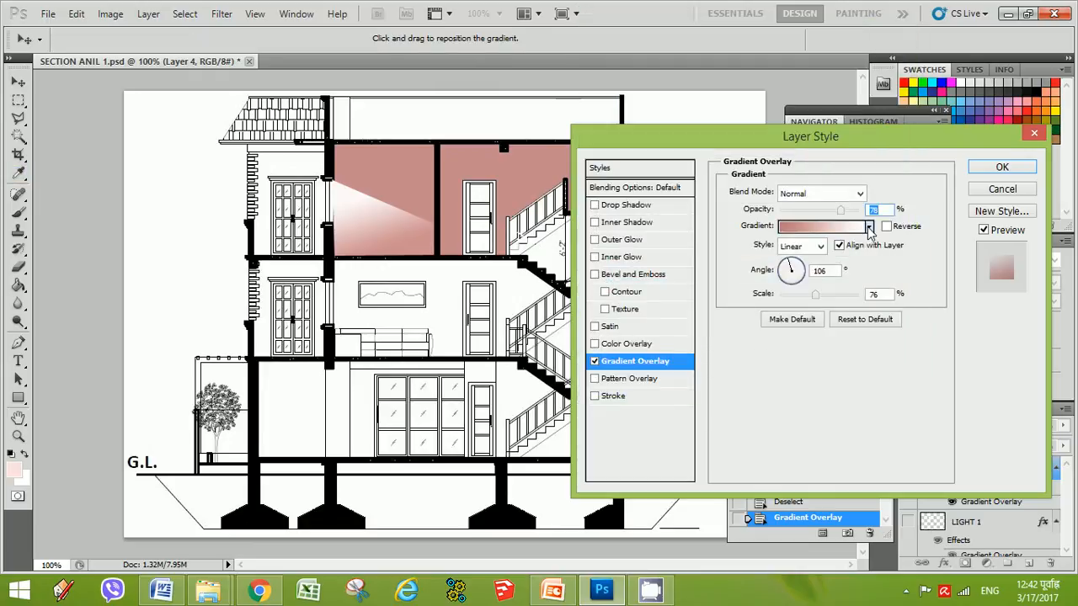
{"action": "left_click", "coordinate": [870, 228]}
{"action": "left_click", "coordinate": [841, 227]}
{"action": "left_click", "coordinate": [841, 227]}
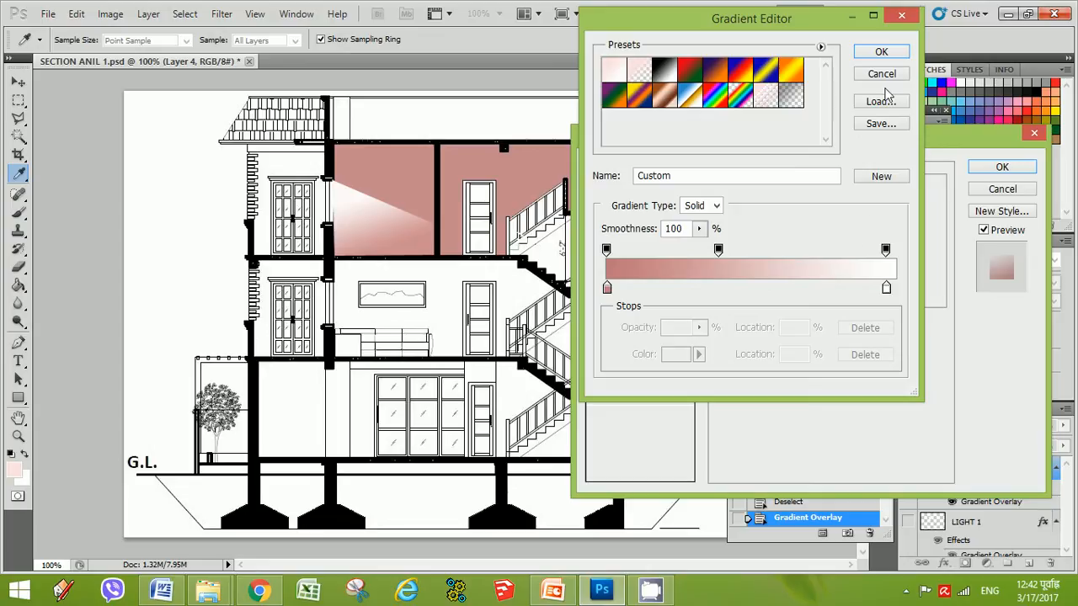
{"action": "left_click", "coordinate": [881, 73]}
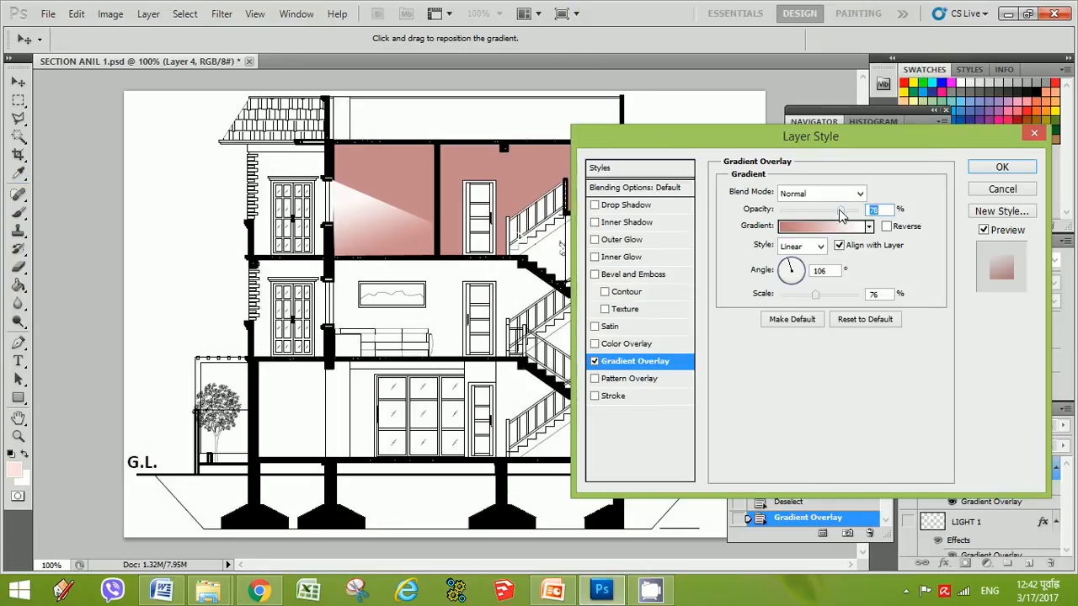
{"action": "left_click_drag", "start_coordinate": [841, 214], "coordinate": [897, 212]}
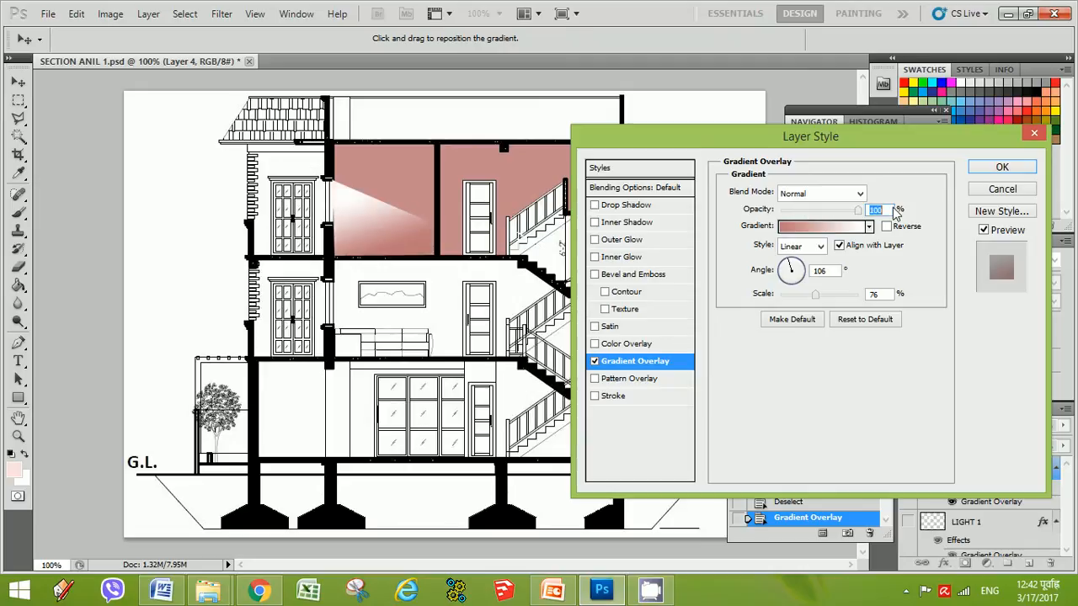
{"action": "left_click", "coordinate": [908, 593]}
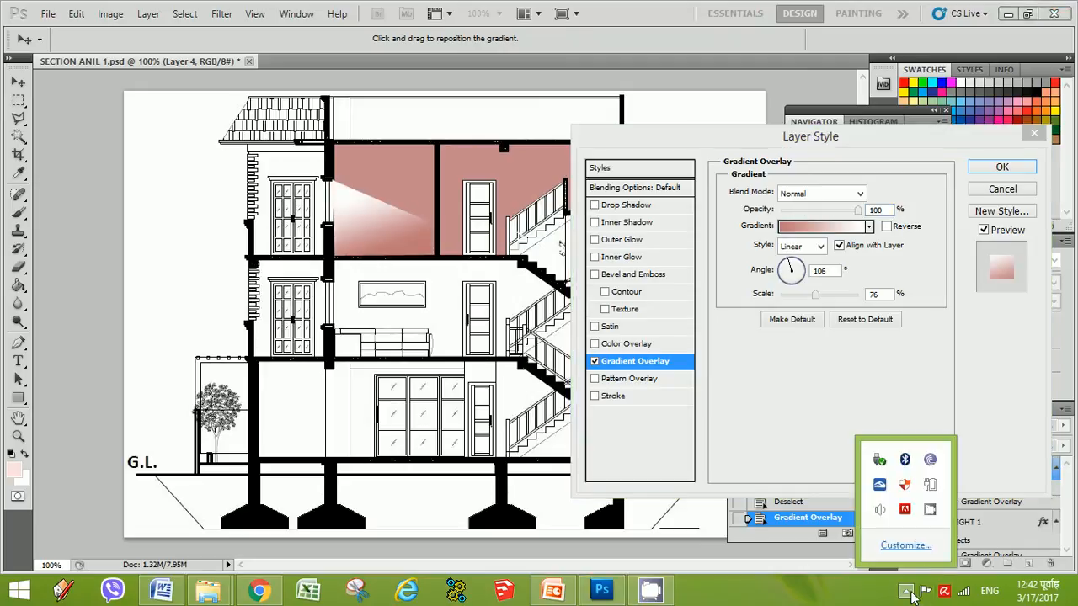
{"action": "right_click", "coordinate": [933, 510]}
{"action": "left_click", "coordinate": [932, 462]}
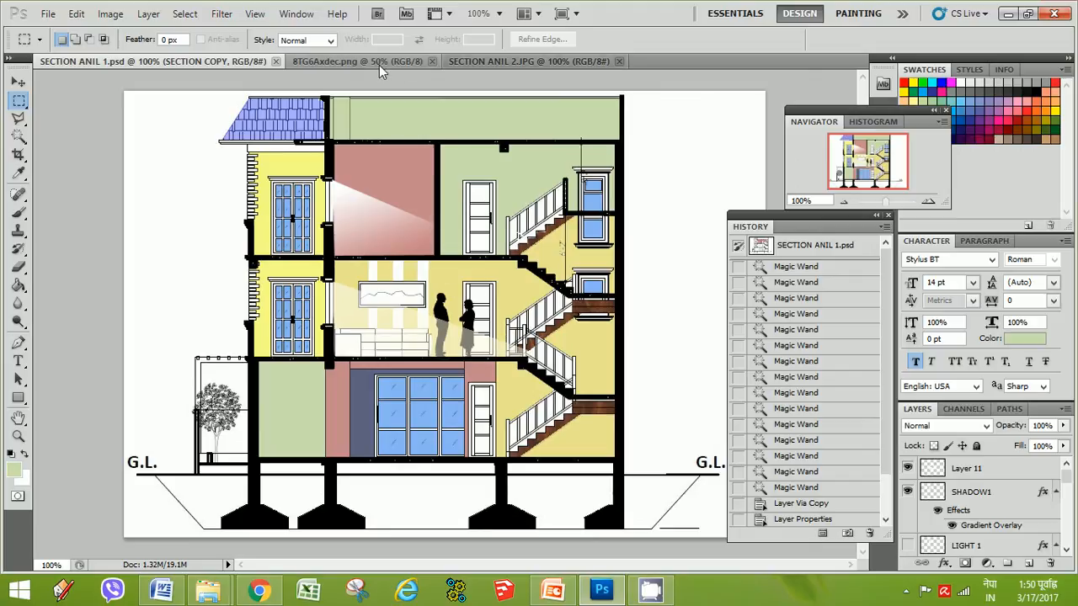
In the people silhouettes image, marquee-select the figure reading a paper
{"action": "left_click", "coordinate": [332, 63]}
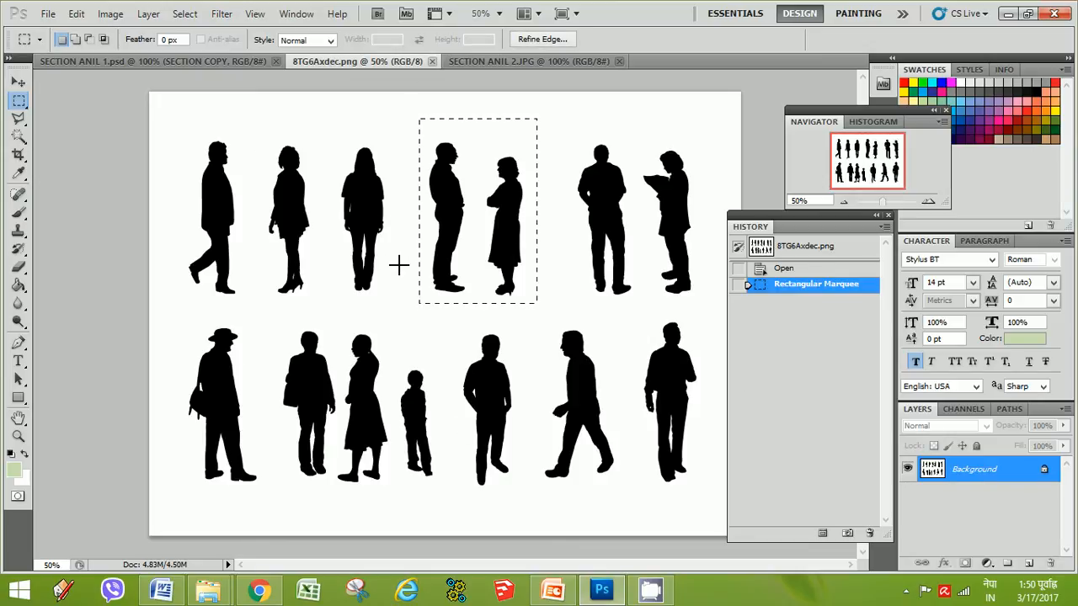
{"action": "key", "text": "ctrl+d"}
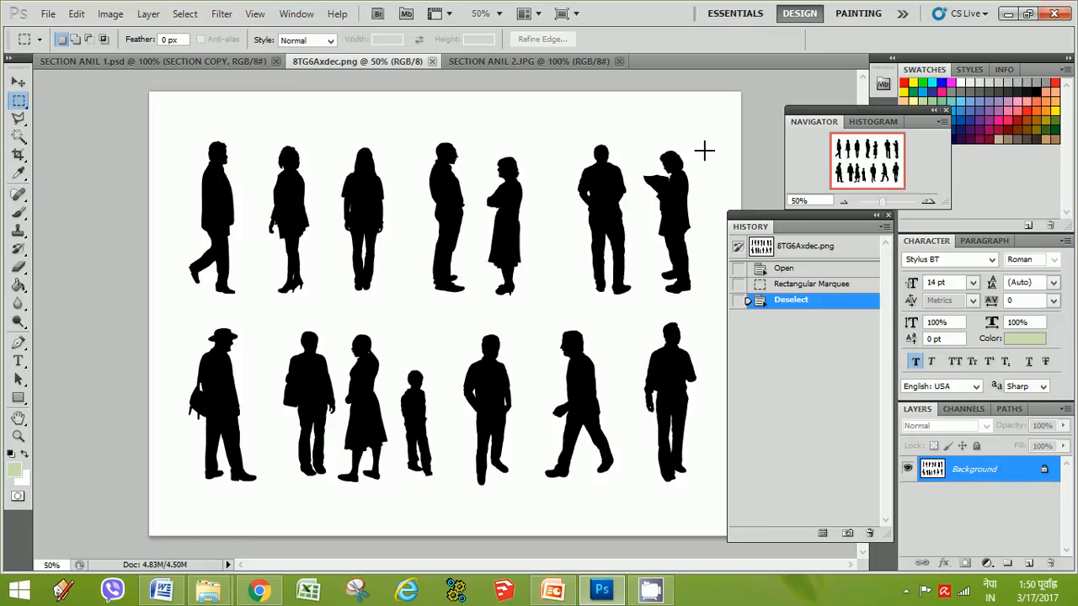
{"action": "left_click_drag", "start_coordinate": [674, 273], "coordinate": [637, 301]}
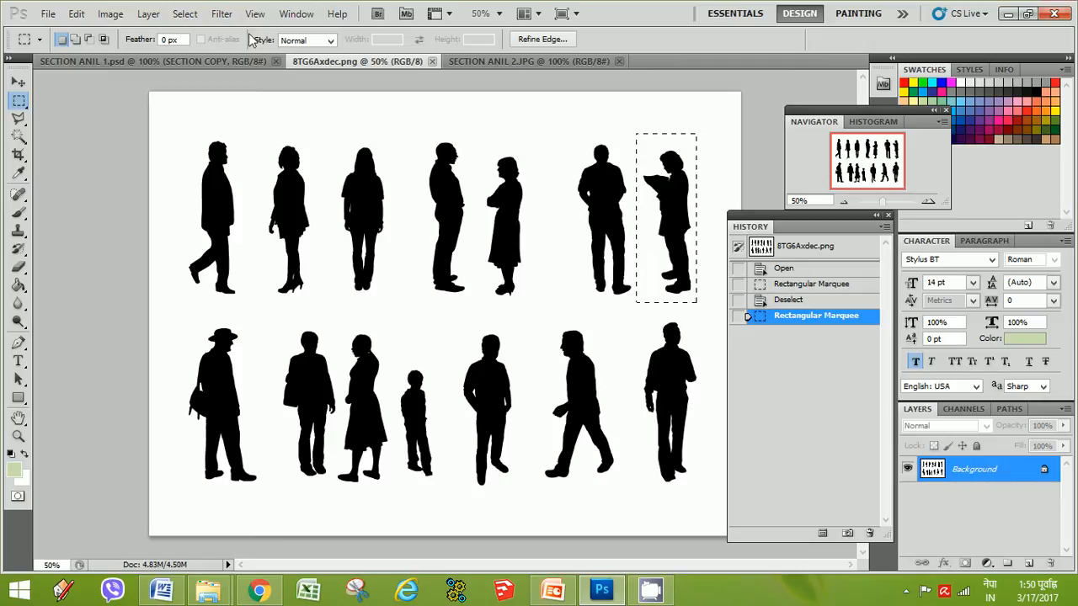
Paste the reading figure into the section document and move it to the left of the building
{"action": "left_click", "coordinate": [180, 63]}
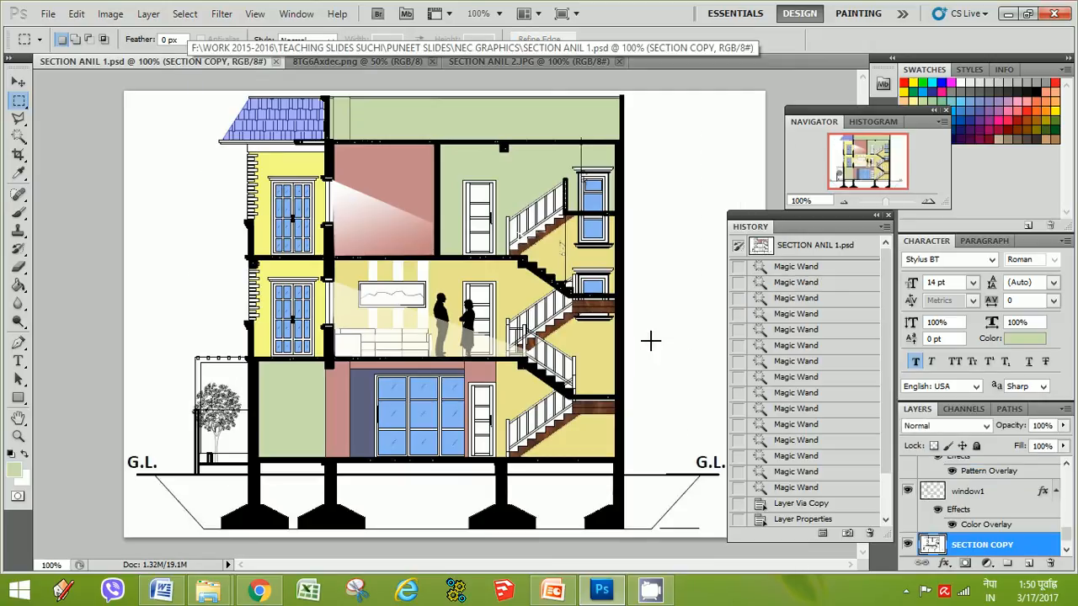
{"action": "key", "text": "ctrl+v"}
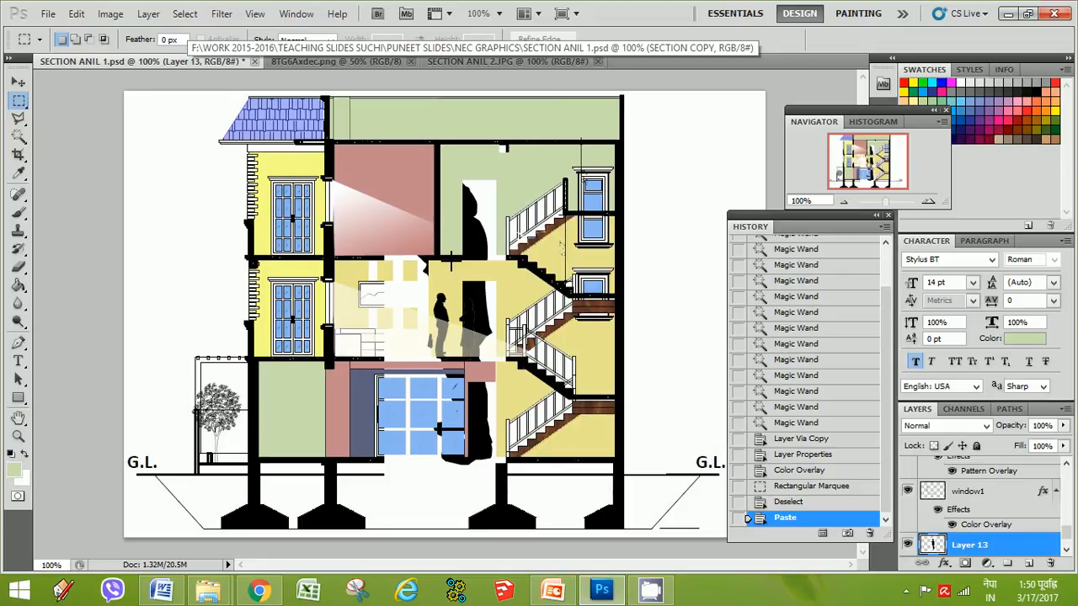
{"action": "left_click", "coordinate": [19, 83]}
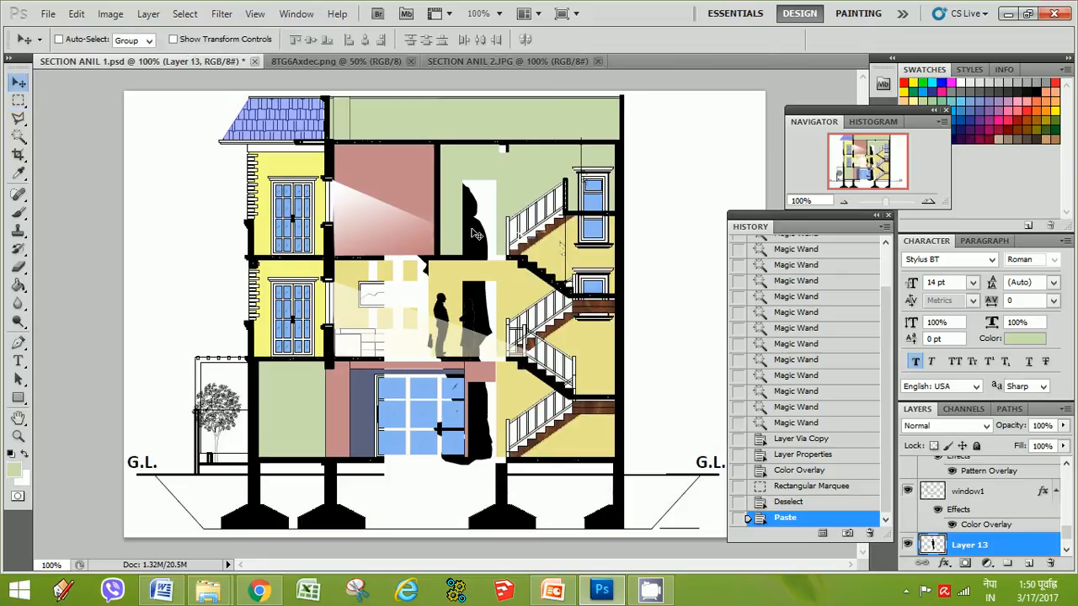
{"action": "mouse_move", "coordinate": [476, 234]}
{"action": "left_mouse_down"}
{"action": "mouse_move", "coordinate": [664, 242]}
{"action": "mouse_move", "coordinate": [640, 257]}
{"action": "mouse_move", "coordinate": [682, 240]}
{"action": "mouse_move", "coordinate": [695, 210]}
{"action": "mouse_move", "coordinate": [437, 247]}
{"action": "mouse_move", "coordinate": [155, 238]}
{"action": "left_mouse_up"}
Delete the white background around the pasted figure using the Magic Wand
{"action": "left_click", "coordinate": [19, 139]}
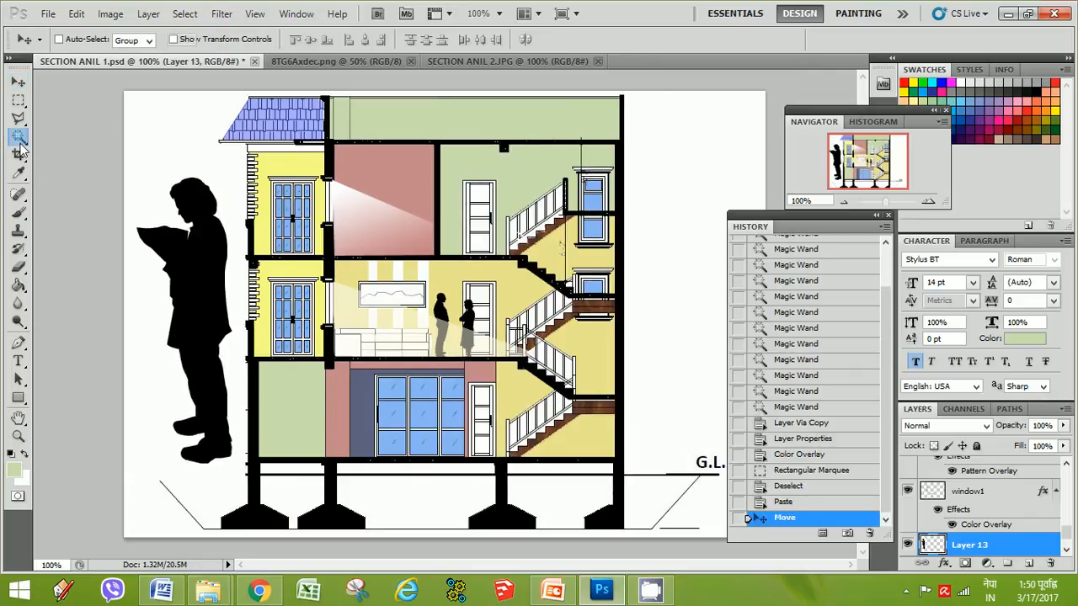
{"action": "left_click", "coordinate": [202, 173]}
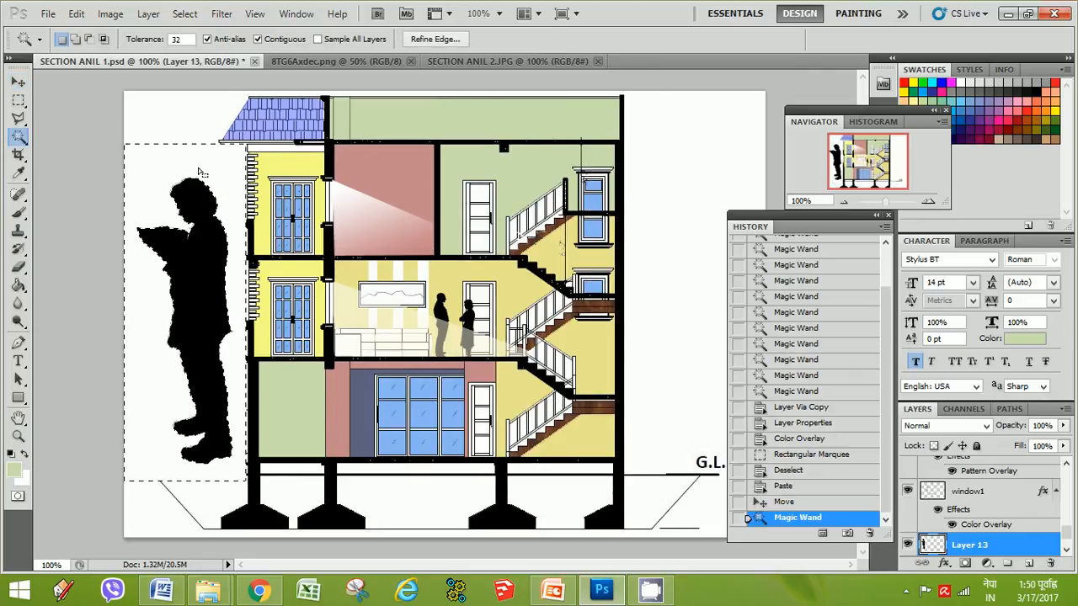
{"action": "key", "text": "Delete"}
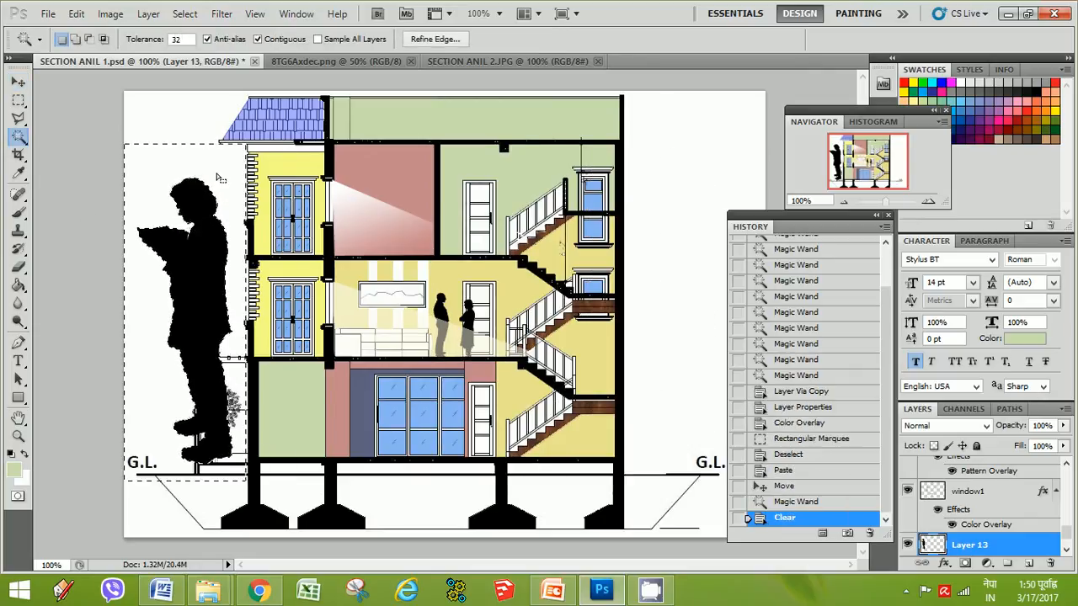
Deselect, then apply Free Transform to the pasted figure and commit it
{"action": "left_click", "coordinate": [20, 101]}
{"action": "left_click", "coordinate": [106, 140]}
{"action": "key", "text": "ctrl+t"}
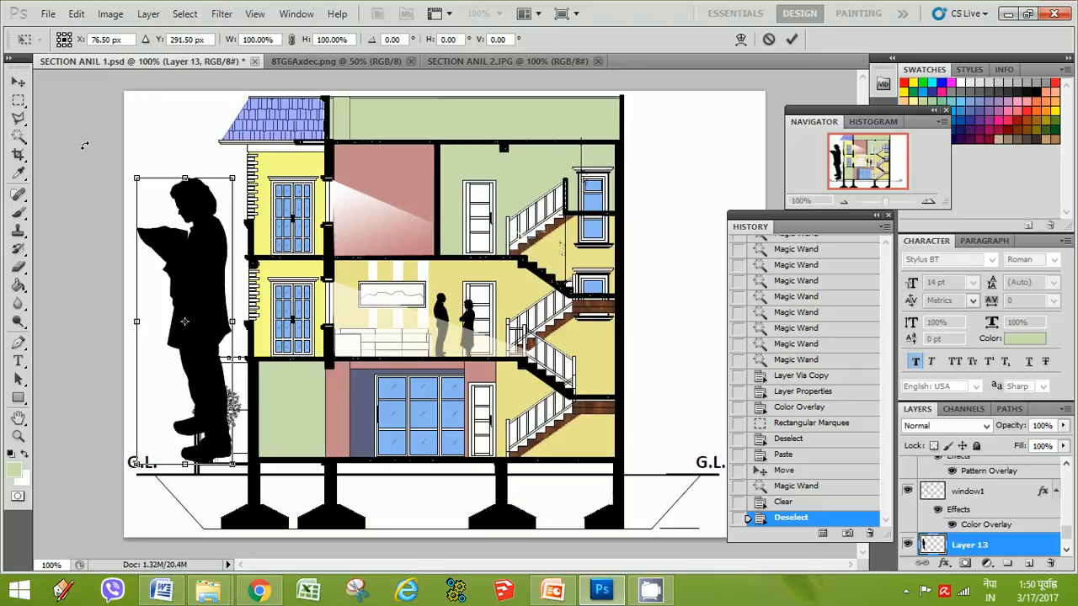
{"action": "key", "text": "Return"}
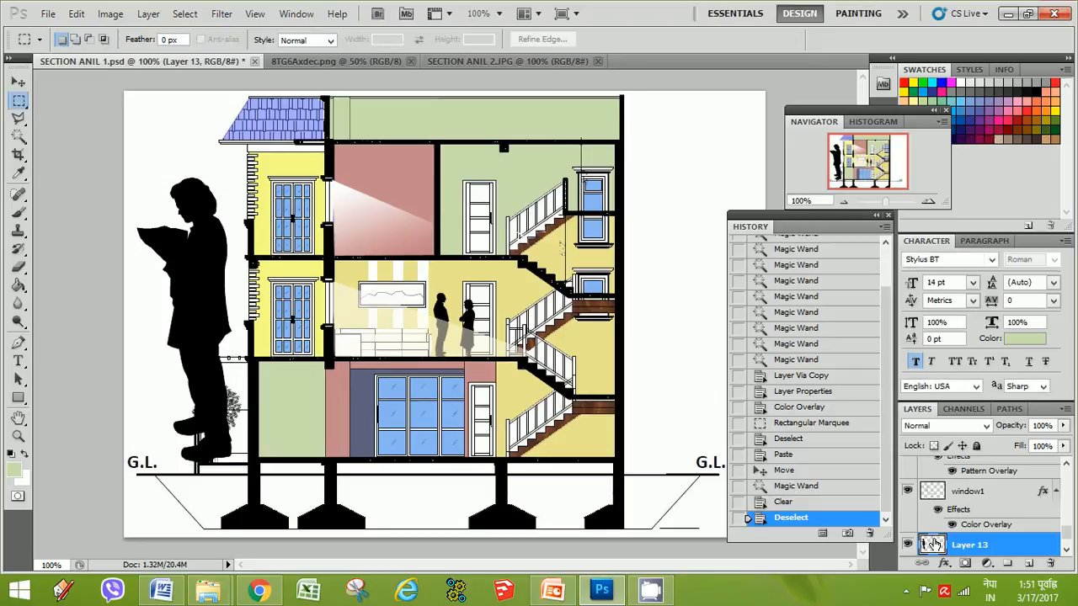
Convert the pasted reading figure's layer to a Smart Object and deselect
{"action": "right_click", "coordinate": [933, 545]}
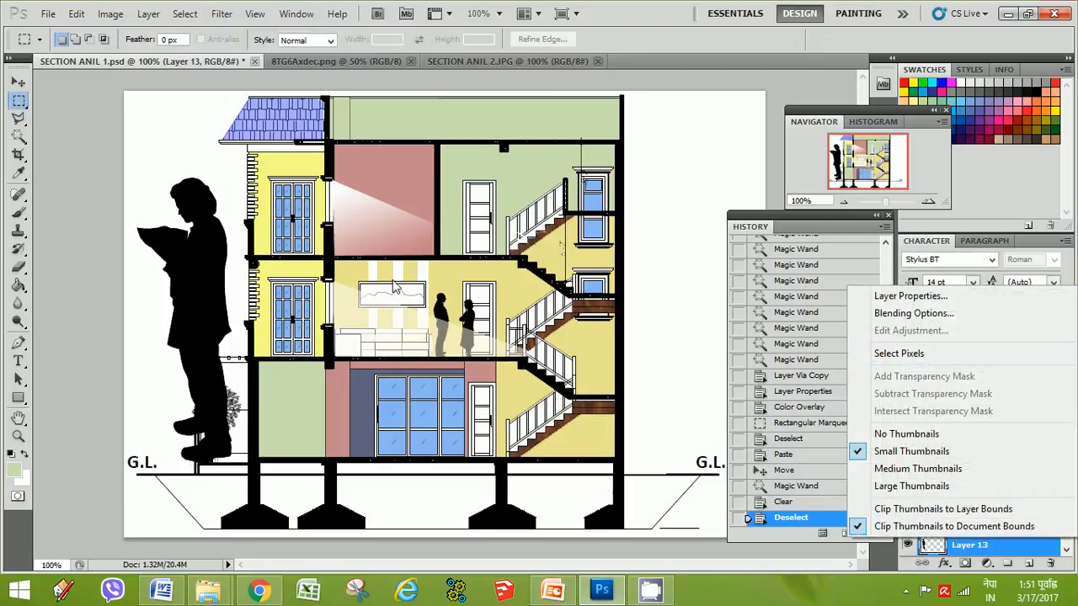
{"action": "left_click", "coordinate": [195, 147]}
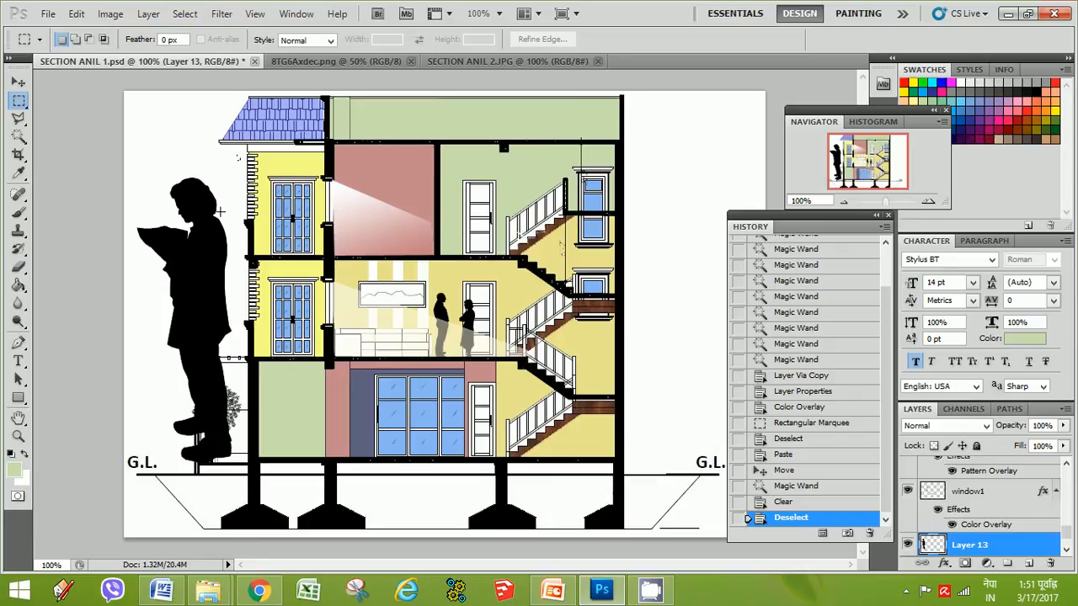
{"action": "left_click_drag", "start_coordinate": [124, 481], "coordinate": [125, 476]}
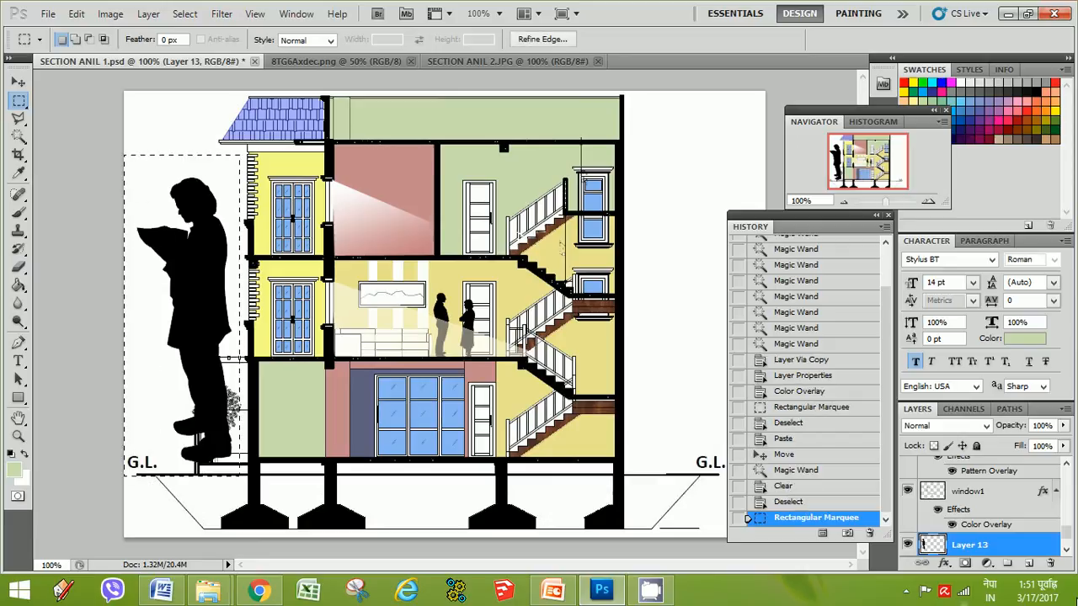
{"action": "right_click", "coordinate": [933, 548]}
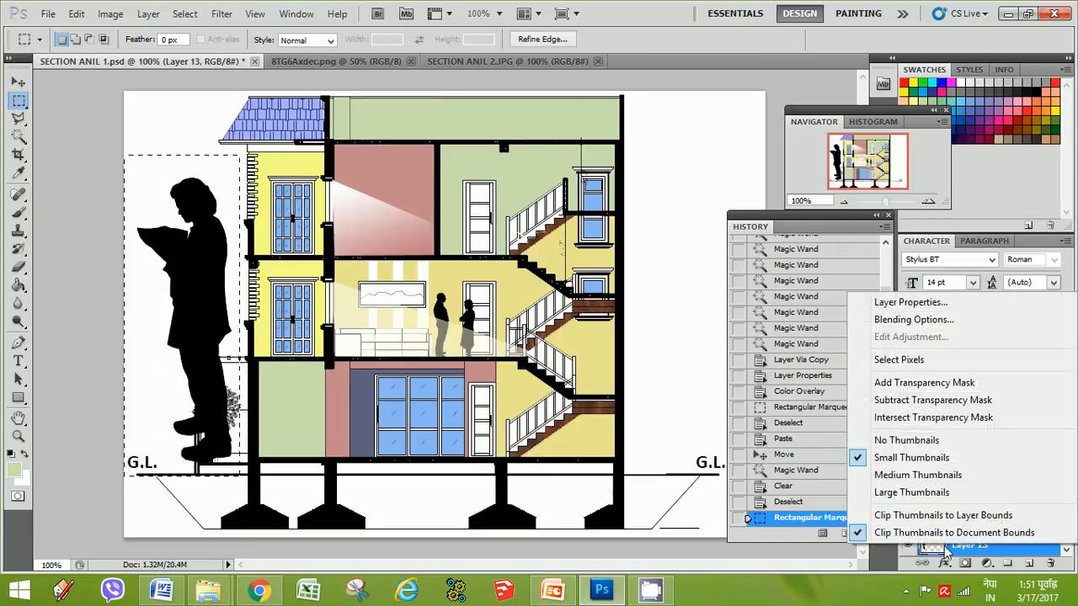
{"action": "left_click", "coordinate": [975, 549]}
{"action": "right_click", "coordinate": [974, 551]}
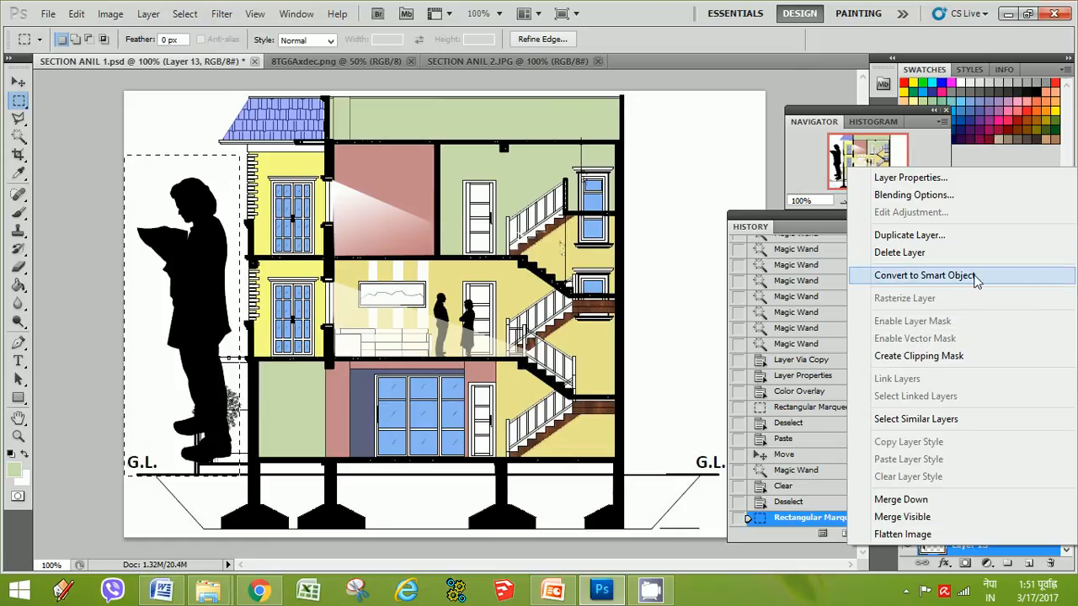
{"action": "left_click", "coordinate": [927, 278]}
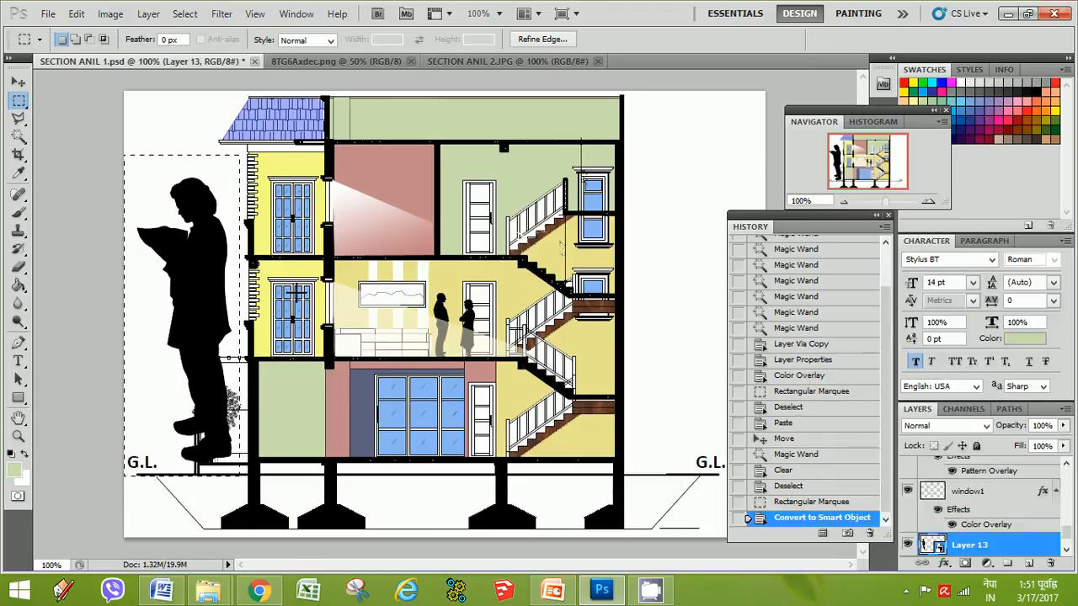
{"action": "left_click", "coordinate": [217, 168]}
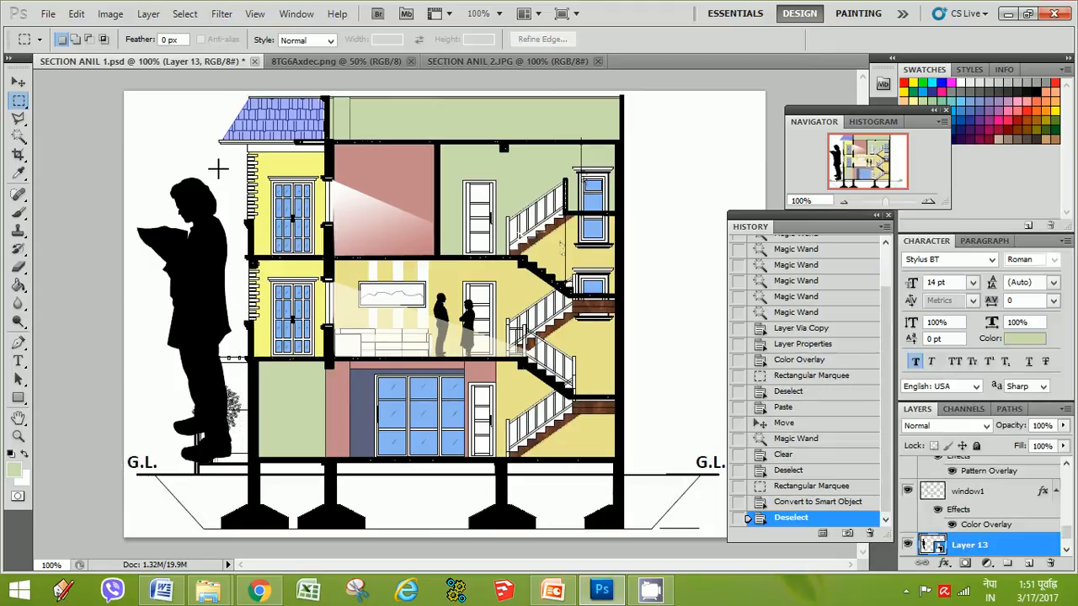
Free Transform the figure: move it to the building's top floor on the right and scale it to about 20%
{"action": "key", "text": "ctrl+t"}
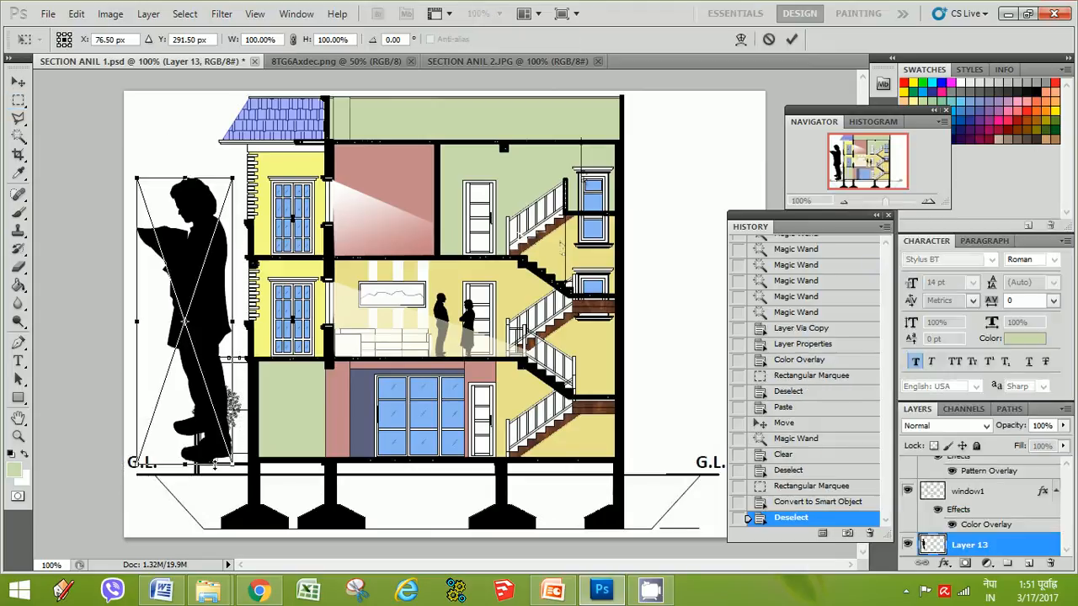
{"action": "mouse_move", "coordinate": [214, 268]}
{"action": "left_mouse_down"}
{"action": "mouse_move", "coordinate": [438, 263]}
{"action": "mouse_move", "coordinate": [651, 240]}
{"action": "left_mouse_up"}
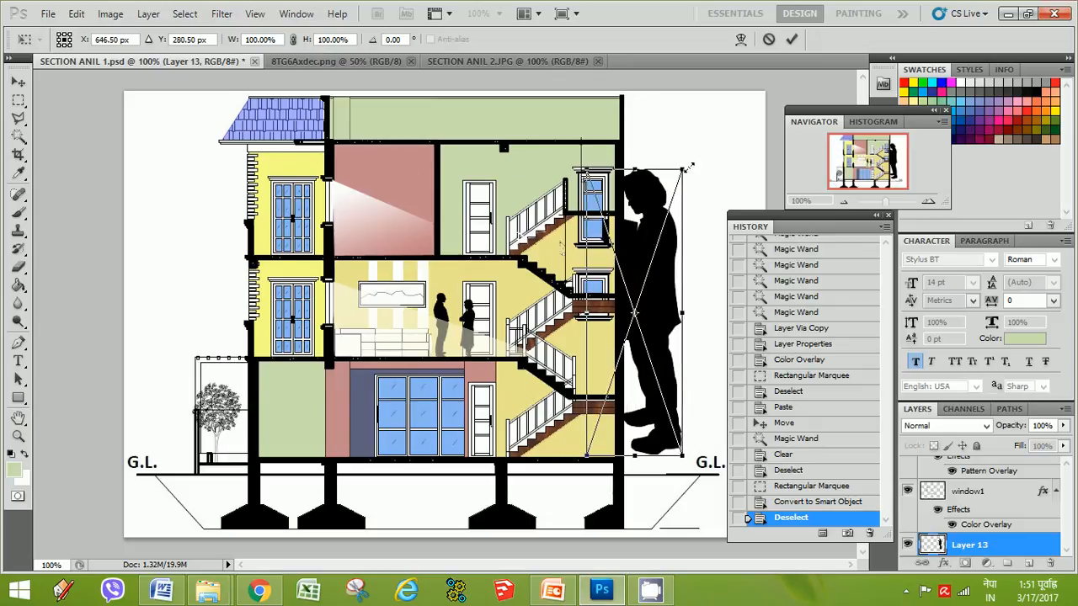
{"action": "left_click_drag", "start_coordinate": [687, 165], "coordinate": [644, 169]}
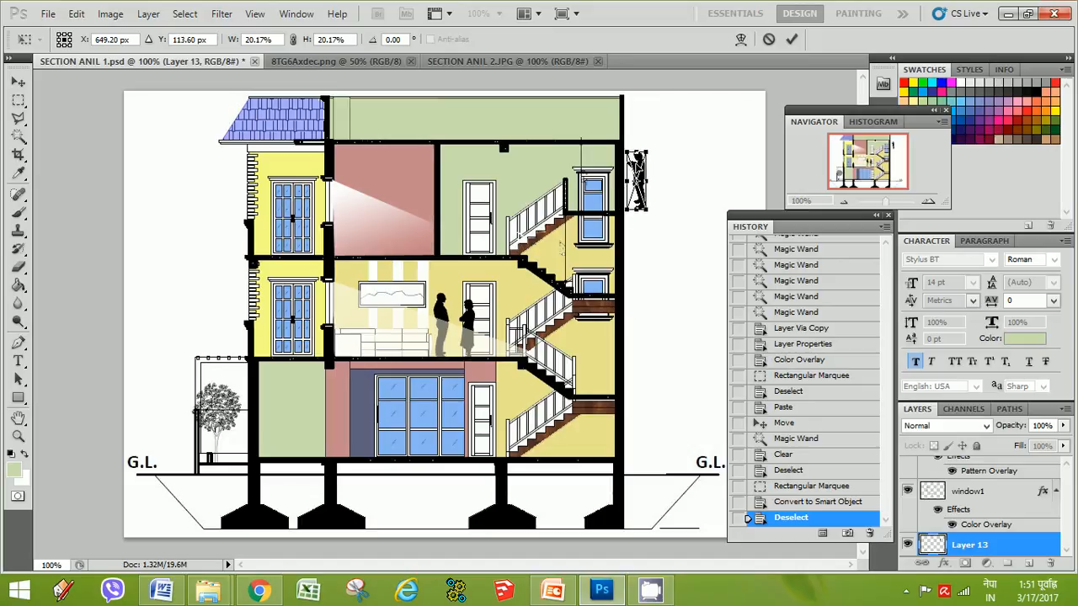
{"action": "key", "text": "Return"}
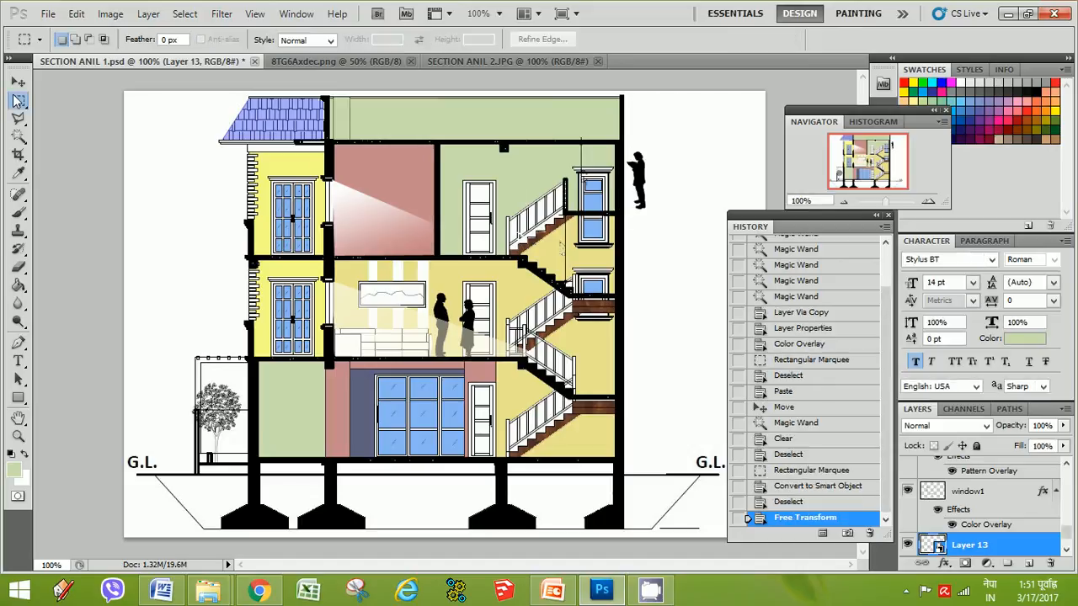
{"action": "key", "text": "ctrl+t"}
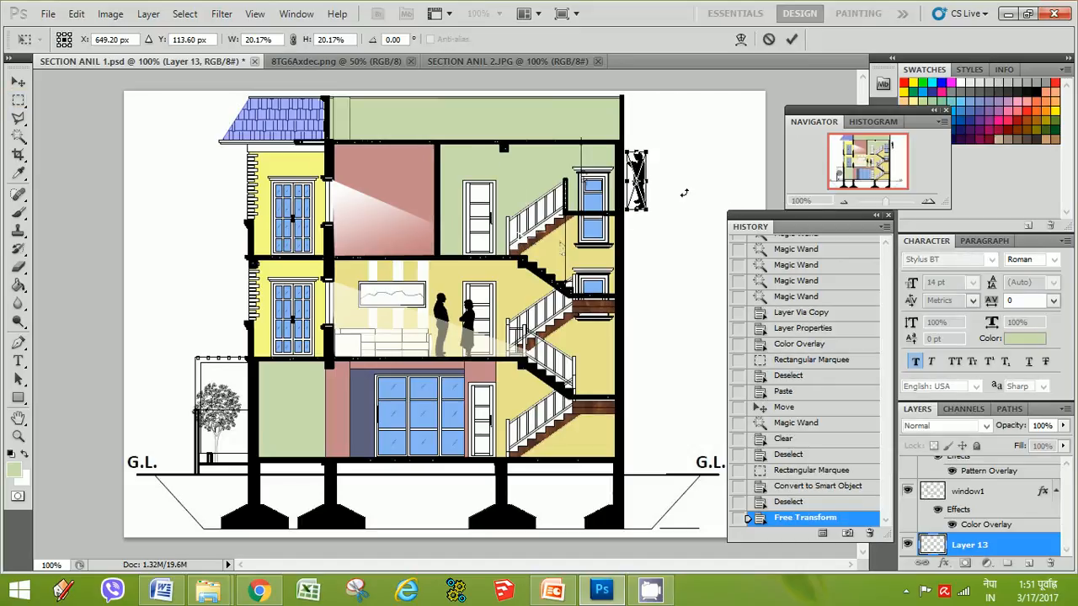
{"action": "right_click", "coordinate": [639, 171]}
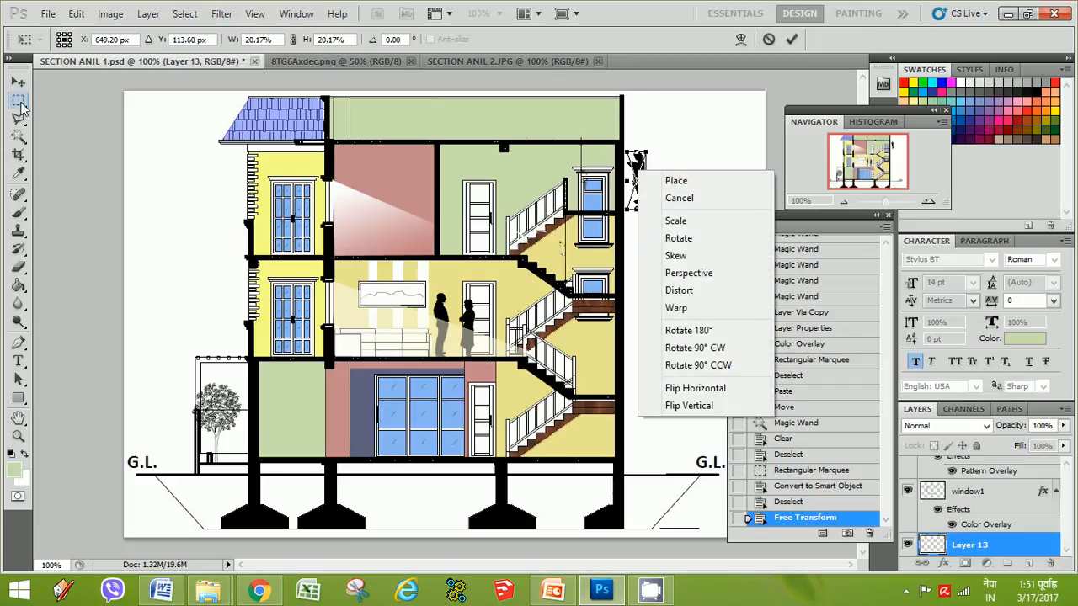
{"action": "left_click", "coordinate": [21, 104]}
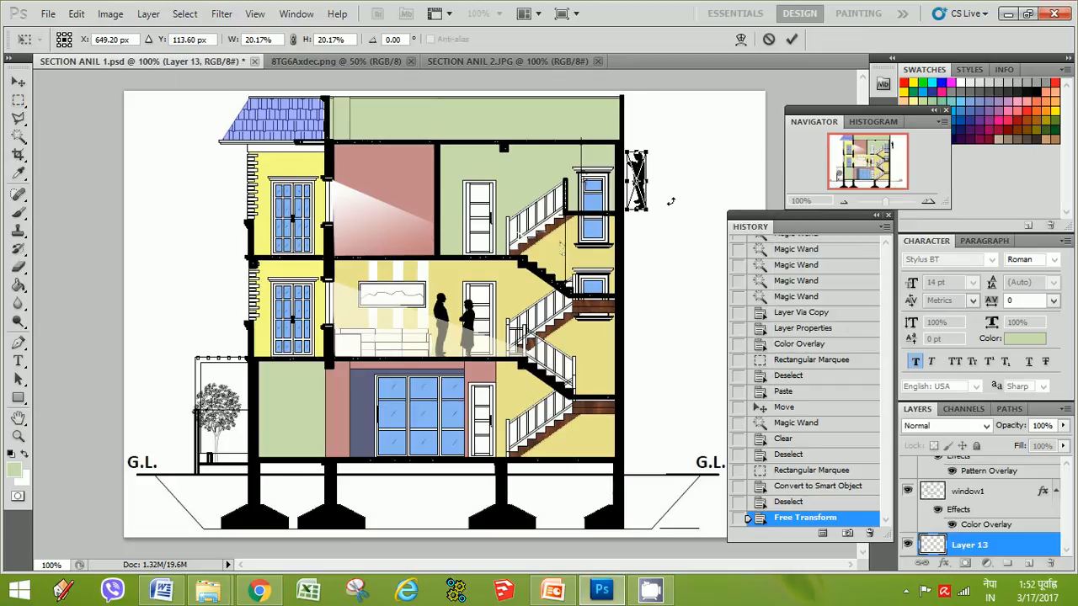
{"action": "left_click", "coordinate": [18, 101]}
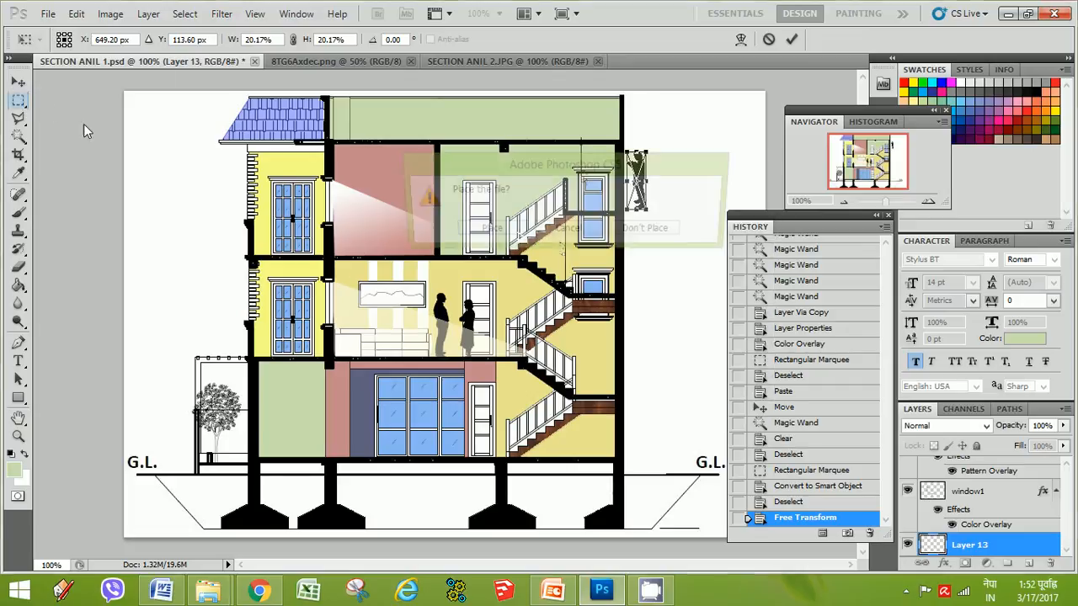
{"action": "left_click", "coordinate": [590, 233]}
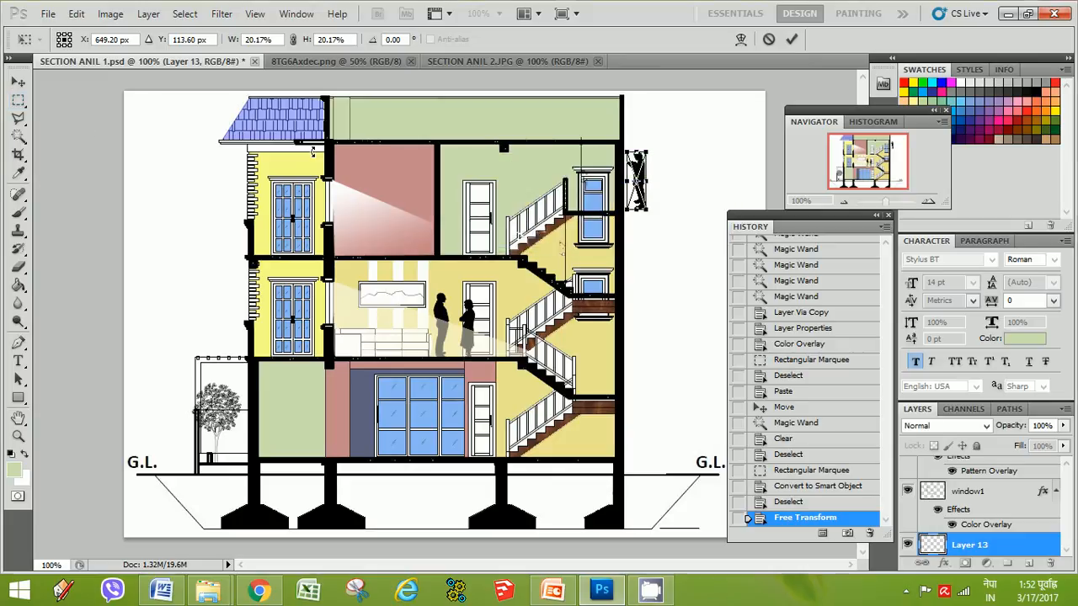
{"action": "left_click", "coordinate": [18, 101]}
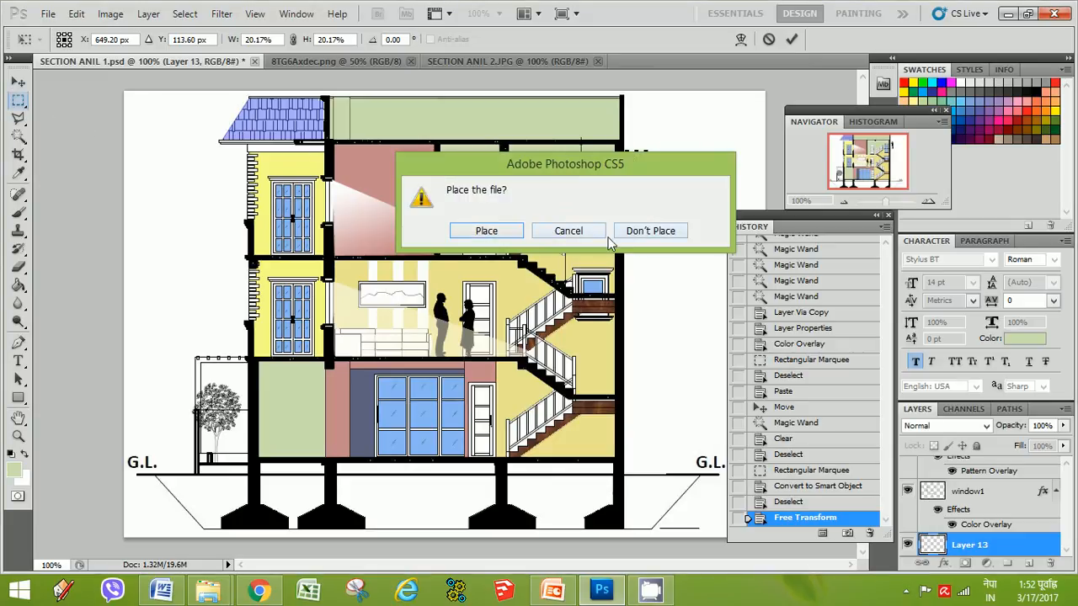
{"action": "left_click", "coordinate": [651, 232]}
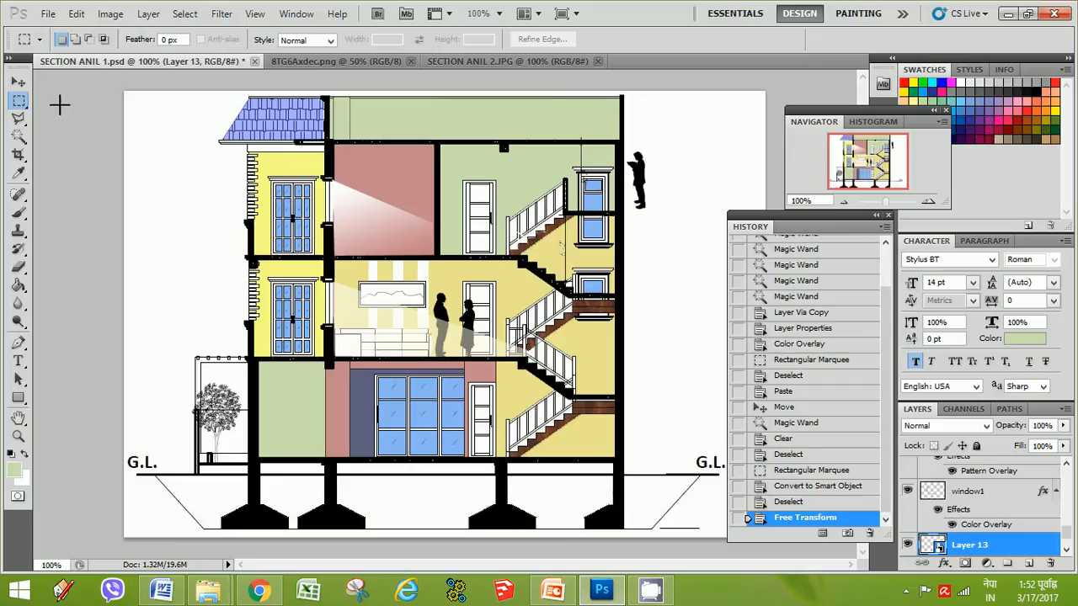
Nudge the figure onto the top-floor slab and raise its layer to the top of the layer stack
{"action": "key", "text": "v"}
{"action": "mouse_move", "coordinate": [640, 187]}
{"action": "left_mouse_down"}
{"action": "mouse_move", "coordinate": [583, 212]}
{"action": "mouse_move", "coordinate": [558, 209]}
{"action": "mouse_move", "coordinate": [657, 187]}
{"action": "mouse_move", "coordinate": [633, 177]}
{"action": "left_mouse_up"}
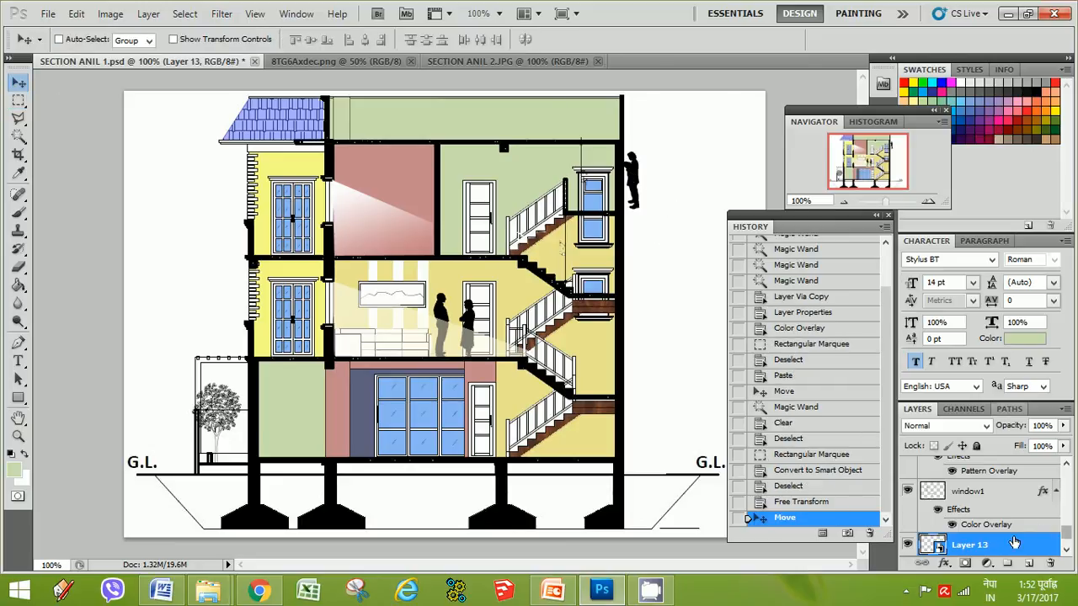
{"action": "left_click_drag", "start_coordinate": [996, 546], "coordinate": [982, 477]}
{"action": "scroll", "coordinate": [989, 506], "scroll_direction": "up", "scroll_amount": 1}
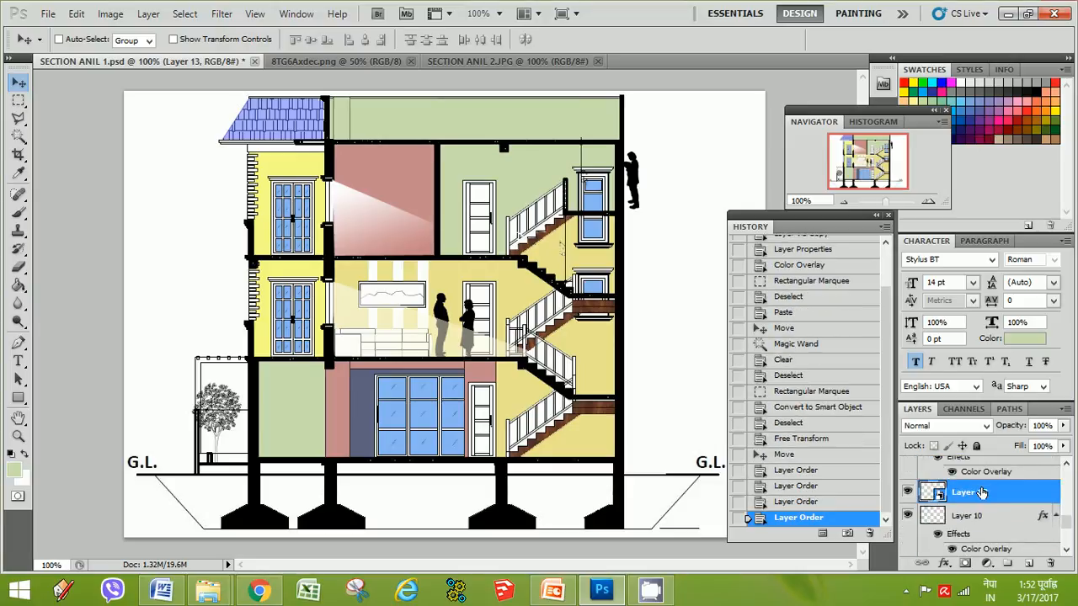
{"action": "scroll", "coordinate": [984, 513], "scroll_direction": "up", "scroll_amount": 2}
{"action": "left_click_drag", "start_coordinate": [983, 537], "coordinate": [983, 463]}
{"action": "scroll", "coordinate": [987, 512], "scroll_direction": "up", "scroll_amount": 1}
{"action": "scroll", "coordinate": [981, 491], "scroll_direction": "up", "scroll_amount": 1}
{"action": "left_click_drag", "start_coordinate": [977, 502], "coordinate": [981, 472]}
{"action": "scroll", "coordinate": [977, 491], "scroll_direction": "up", "scroll_amount": 1}
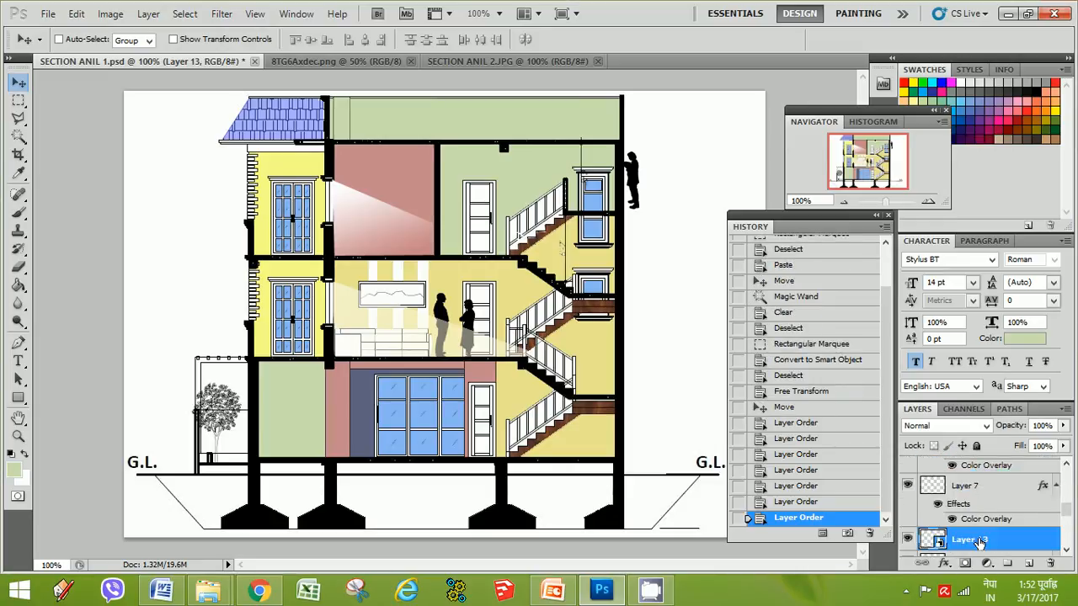
{"action": "left_click_drag", "start_coordinate": [978, 543], "coordinate": [979, 470]}
{"action": "scroll", "coordinate": [981, 497], "scroll_direction": "up", "scroll_amount": 1}
{"action": "scroll", "coordinate": [977, 488], "scroll_direction": "up", "scroll_amount": 1}
{"action": "scroll", "coordinate": [988, 511], "scroll_direction": "up", "scroll_amount": 1}
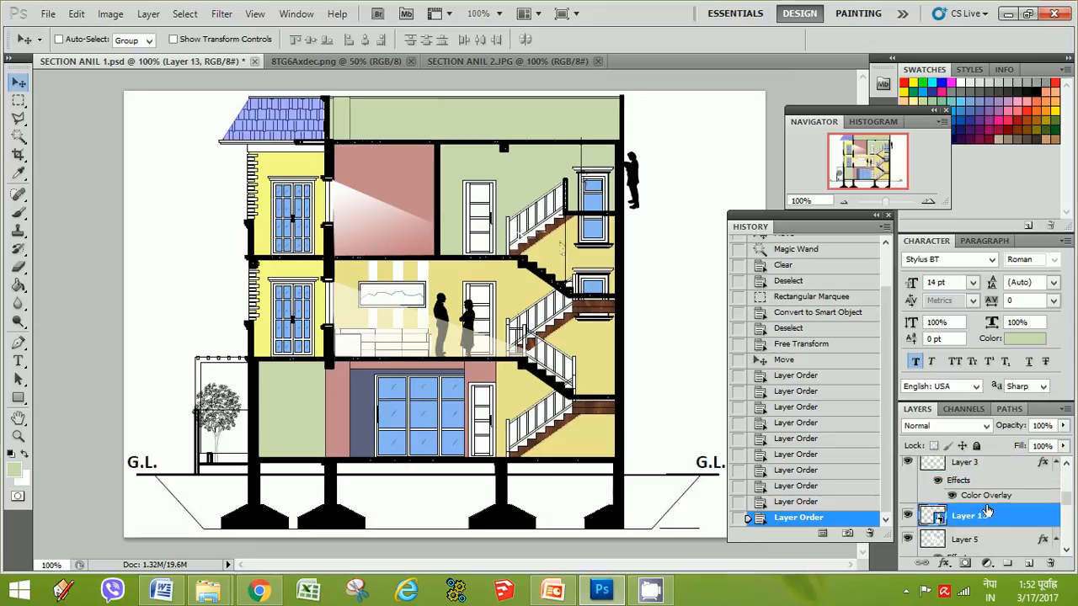
{"action": "left_click_drag", "start_coordinate": [988, 512], "coordinate": [985, 470]}
{"action": "scroll", "coordinate": [986, 505], "scroll_direction": "up", "scroll_amount": 1}
{"action": "left_click_drag", "start_coordinate": [985, 512], "coordinate": [993, 489]}
{"action": "left_click_drag", "start_coordinate": [992, 457], "coordinate": [992, 460]}
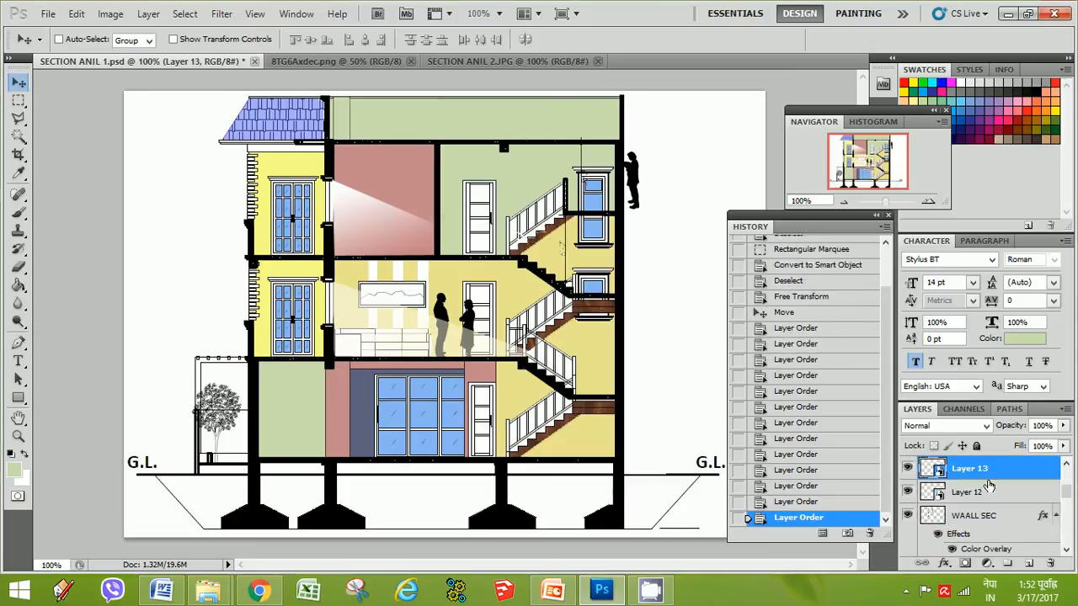
Rename the figure's layer as woman
{"action": "double_click", "coordinate": [971, 469]}
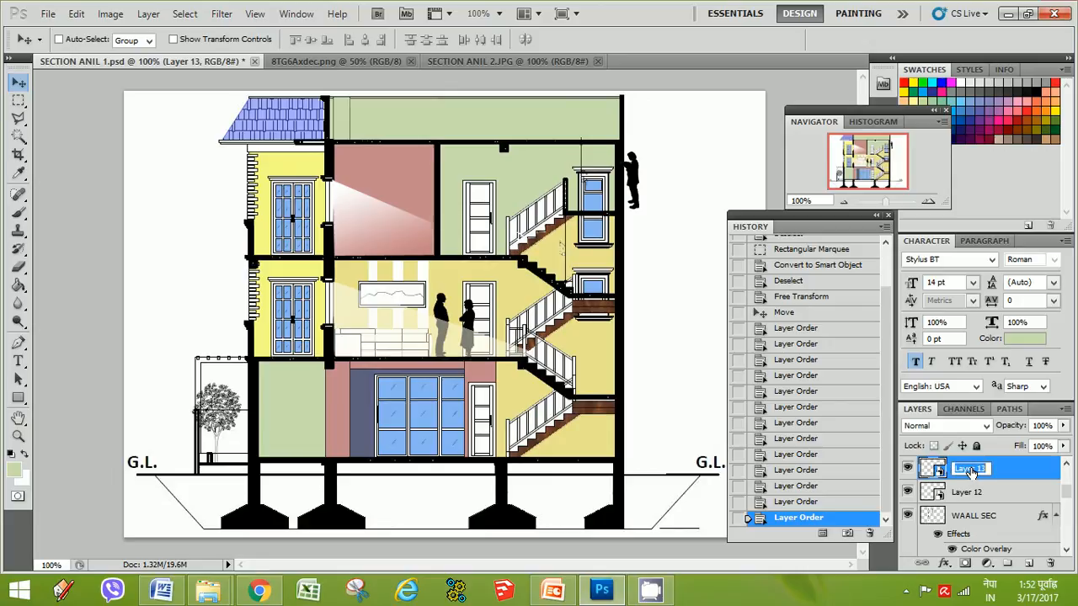
{"action": "type", "text": "wa"}
{"action": "type", "text": "man"}
{"action": "key", "text": "Return"}
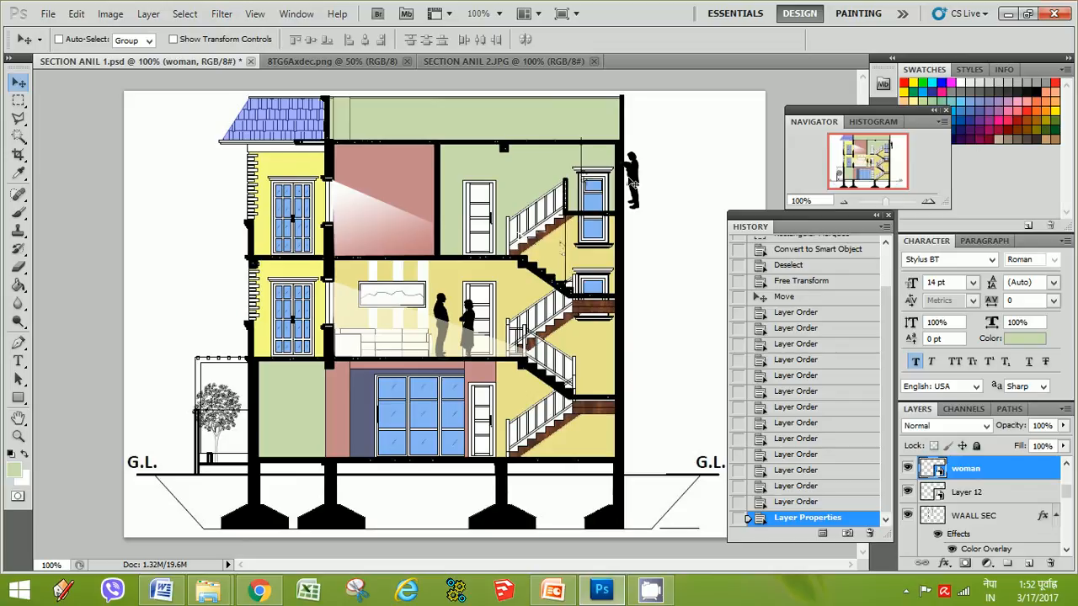
Move the woman figure left onto the top floor in front of the stair window
{"action": "left_click_drag", "start_coordinate": [633, 180], "coordinate": [584, 177]}
{"action": "key", "text": "ctrl+t"}
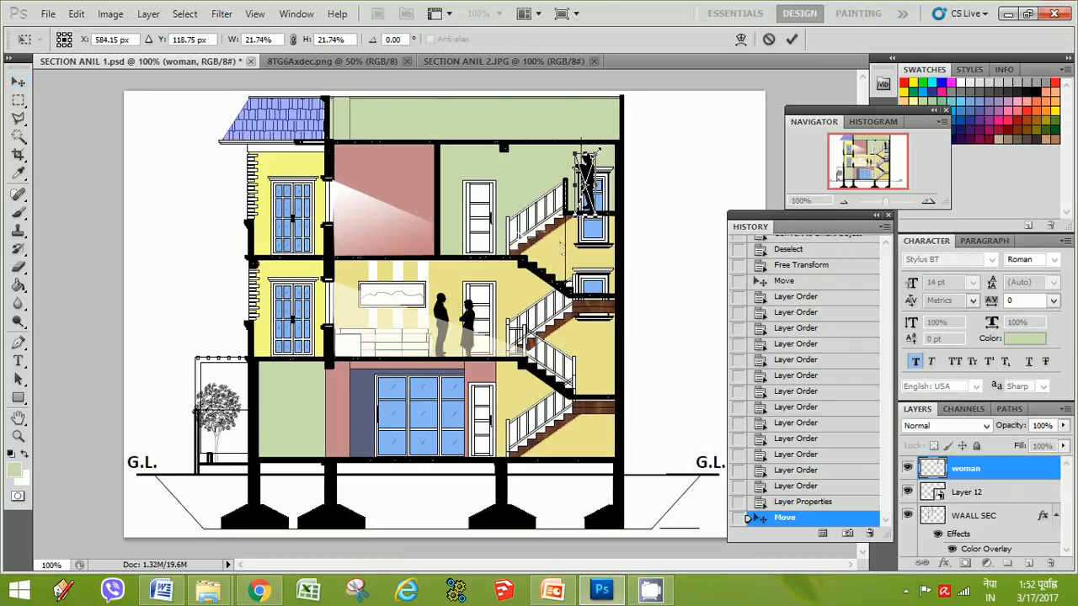
{"action": "key", "text": "Return"}
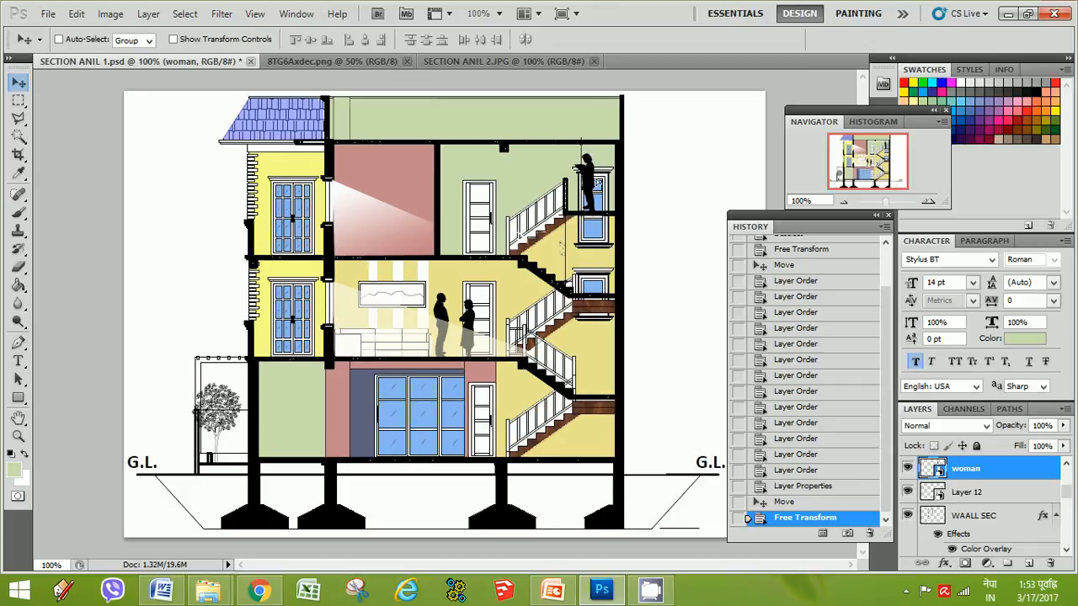
{"action": "left_click_drag", "start_coordinate": [594, 180], "coordinate": [573, 179]}
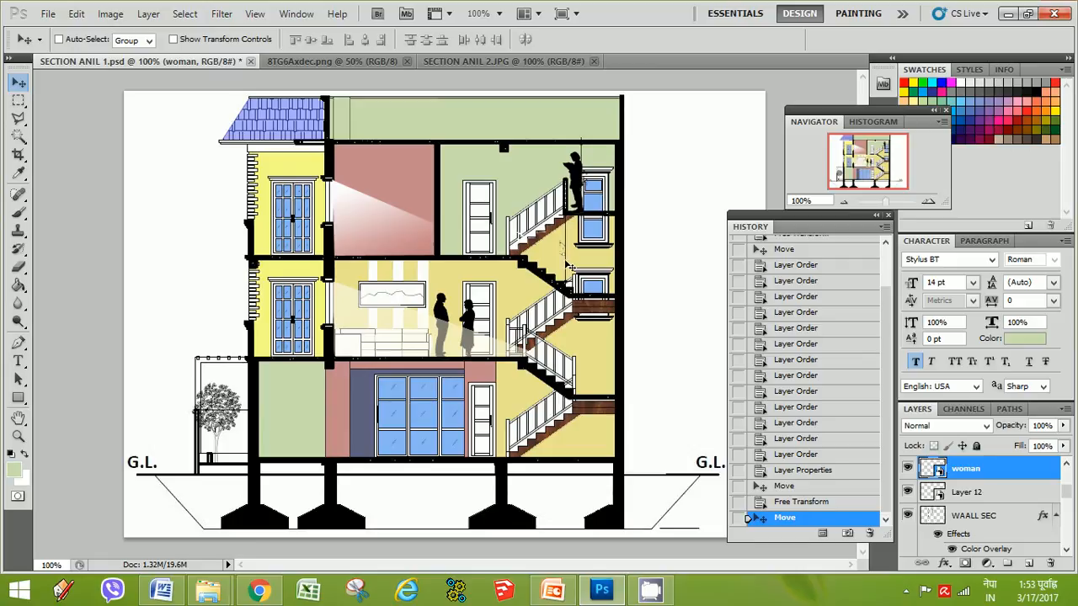
Flip the woman figure horizontally and nudge it slightly to the right
{"action": "key", "text": "ctrl+t"}
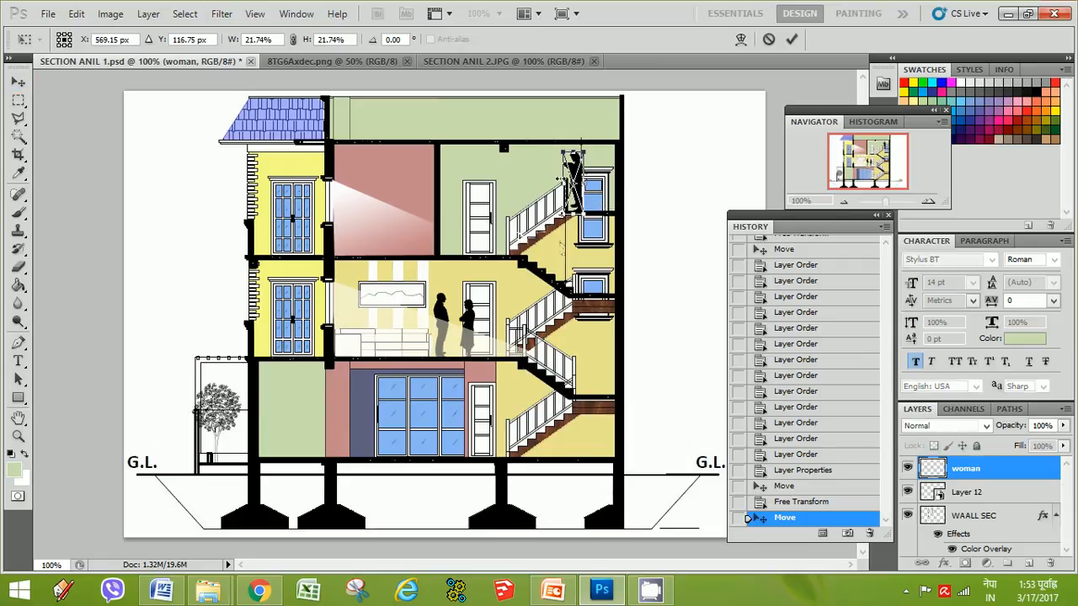
{"action": "right_click", "coordinate": [578, 174]}
{"action": "left_click", "coordinate": [630, 390]}
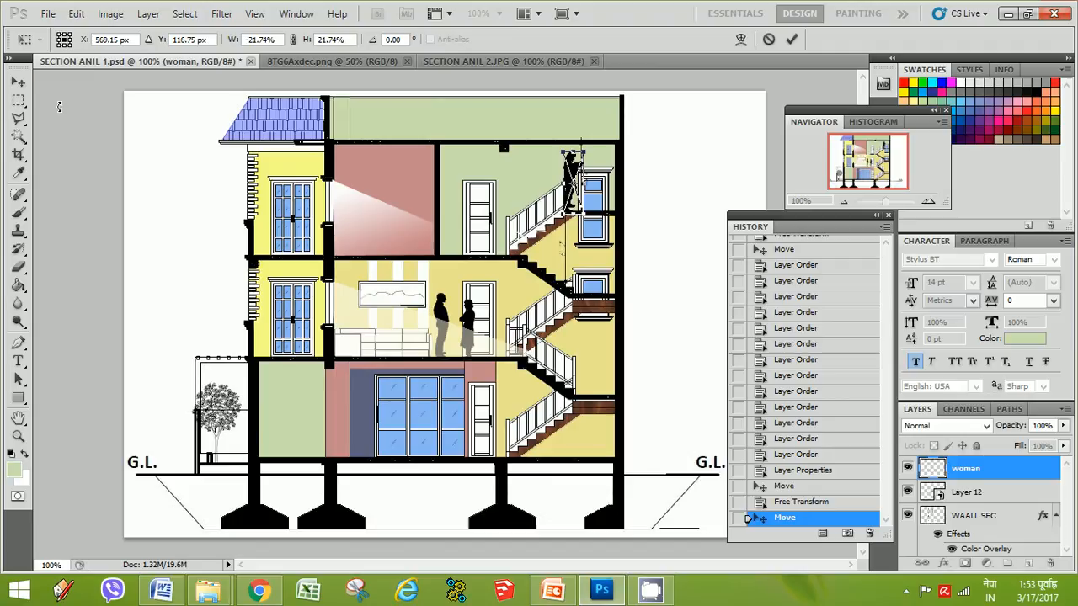
{"action": "left_click", "coordinate": [18, 84]}
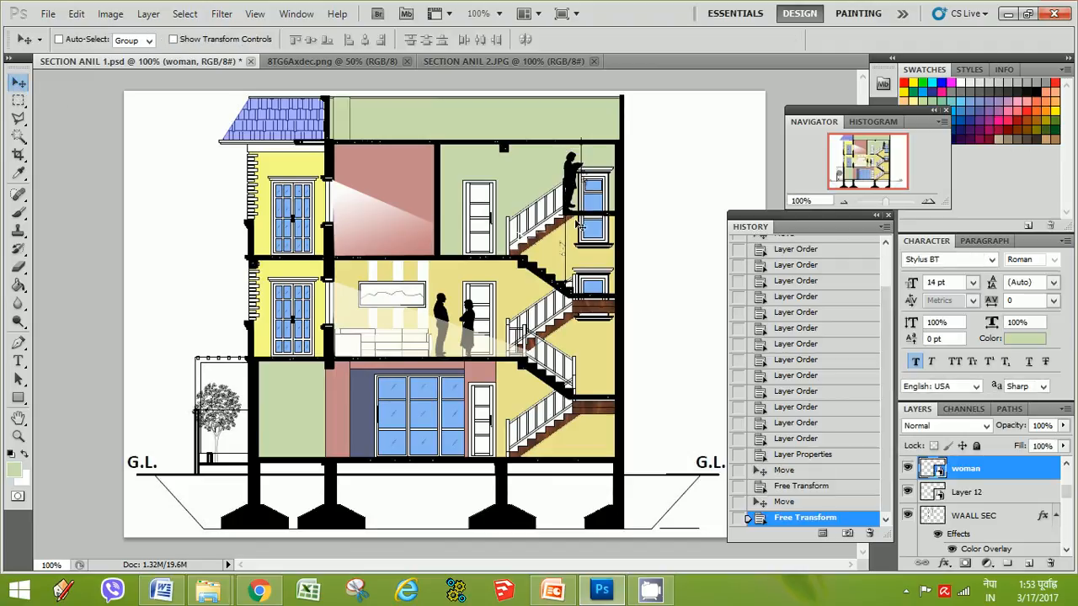
{"action": "mouse_move", "coordinate": [573, 174]}
{"action": "left_mouse_down"}
{"action": "mouse_move", "coordinate": [562, 180]}
{"action": "mouse_move", "coordinate": [581, 175]}
{"action": "left_mouse_up"}
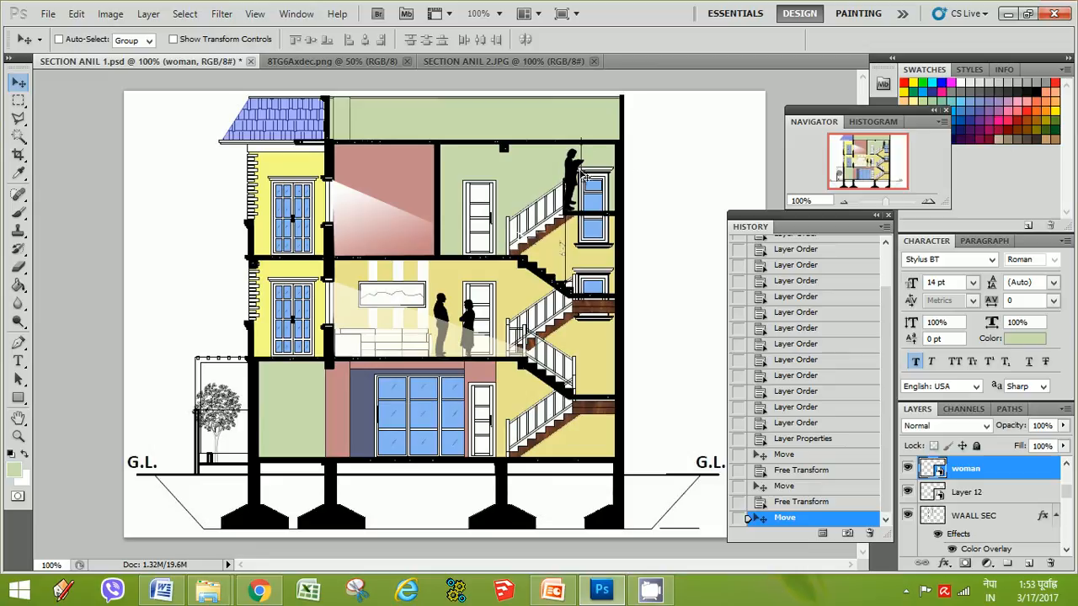
{"action": "left_click_drag", "start_coordinate": [578, 175], "coordinate": [588, 176]}
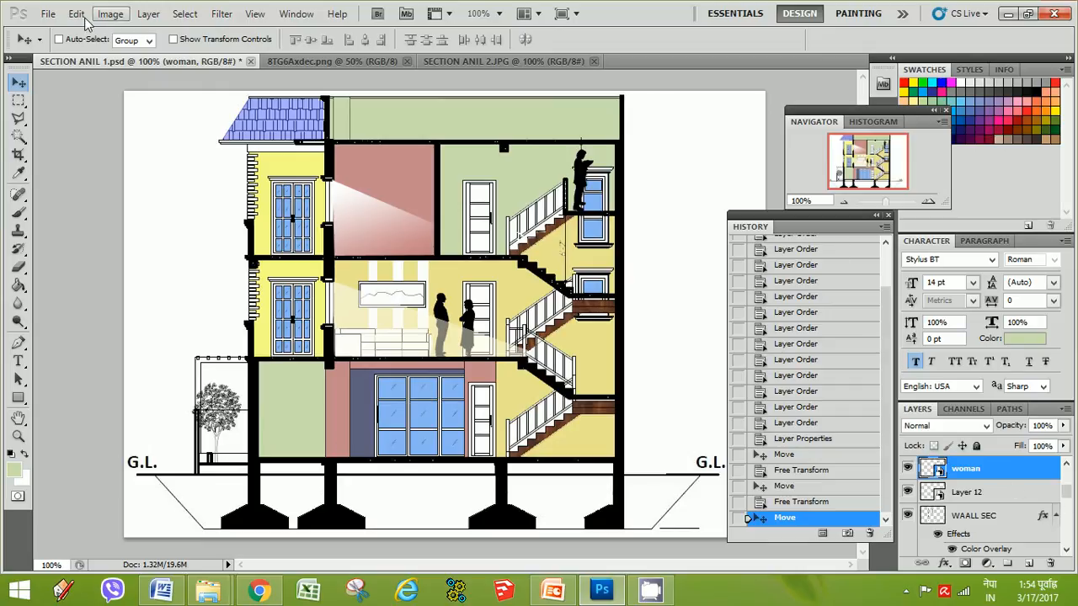
Save the layered section document
{"action": "left_click", "coordinate": [46, 14]}
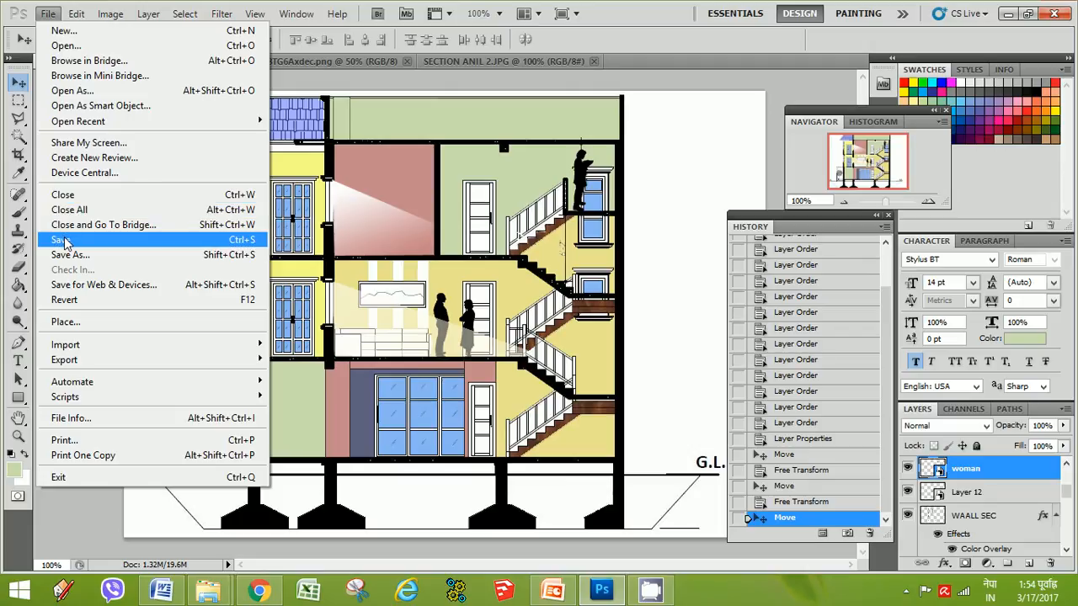
{"action": "left_click", "coordinate": [61, 240]}
Save a JPEG copy of the section as SECTION ANIL render, replacing the existing file
{"action": "left_click", "coordinate": [49, 15]}
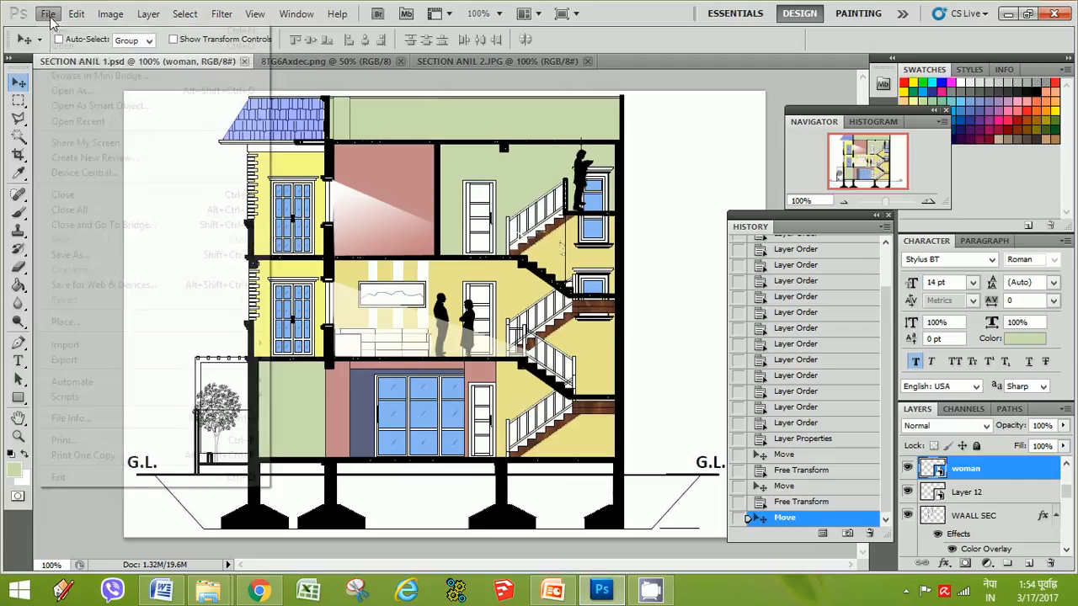
{"action": "left_click", "coordinate": [70, 255]}
{"action": "left_click", "coordinate": [637, 370]}
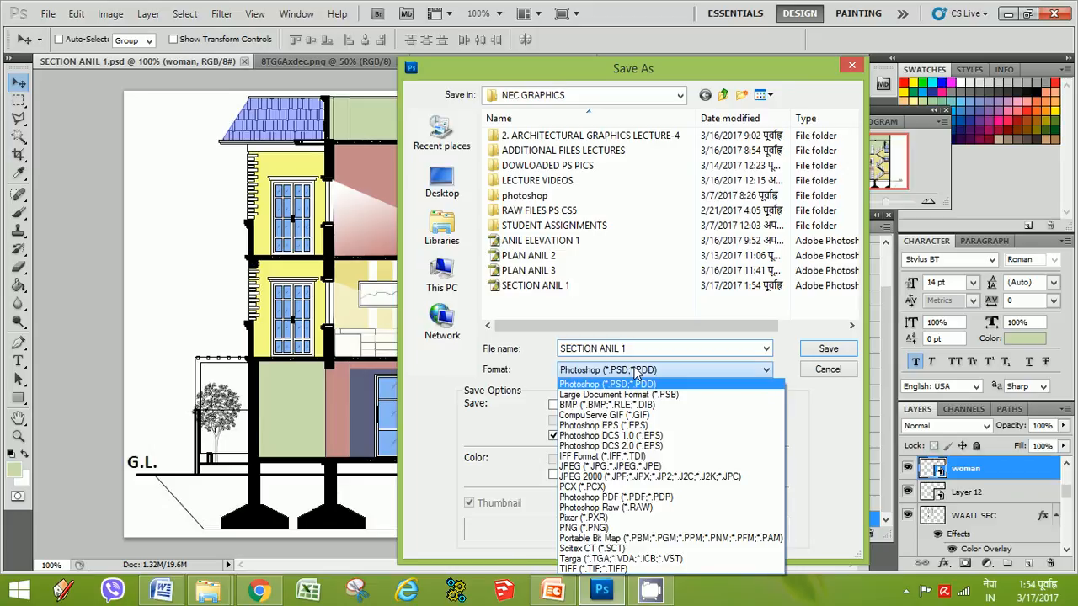
{"action": "left_click", "coordinate": [593, 469]}
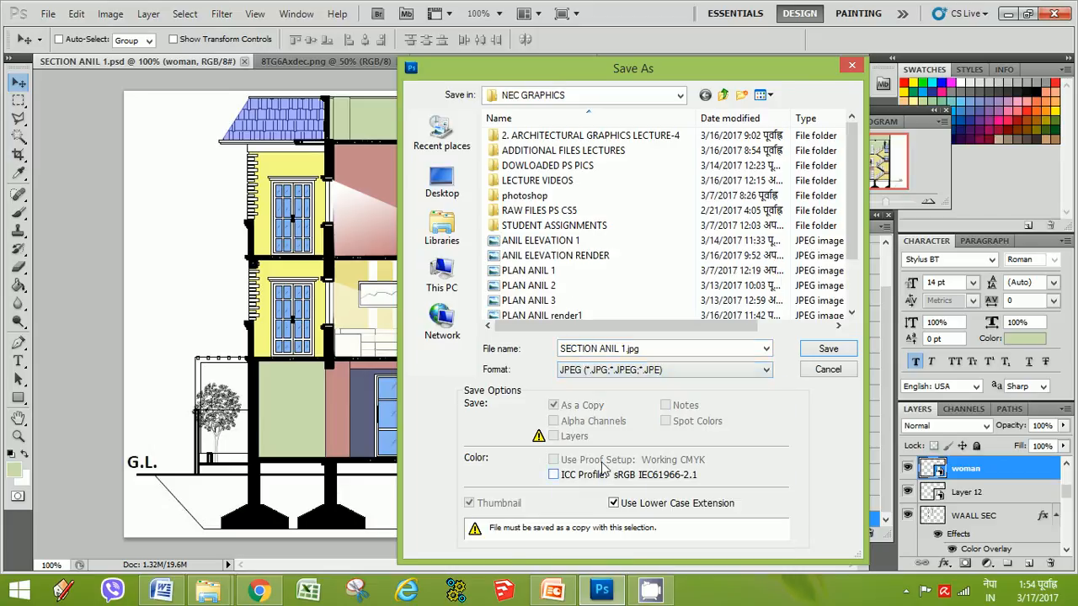
{"action": "left_click_drag", "start_coordinate": [854, 241], "coordinate": [853, 312]}
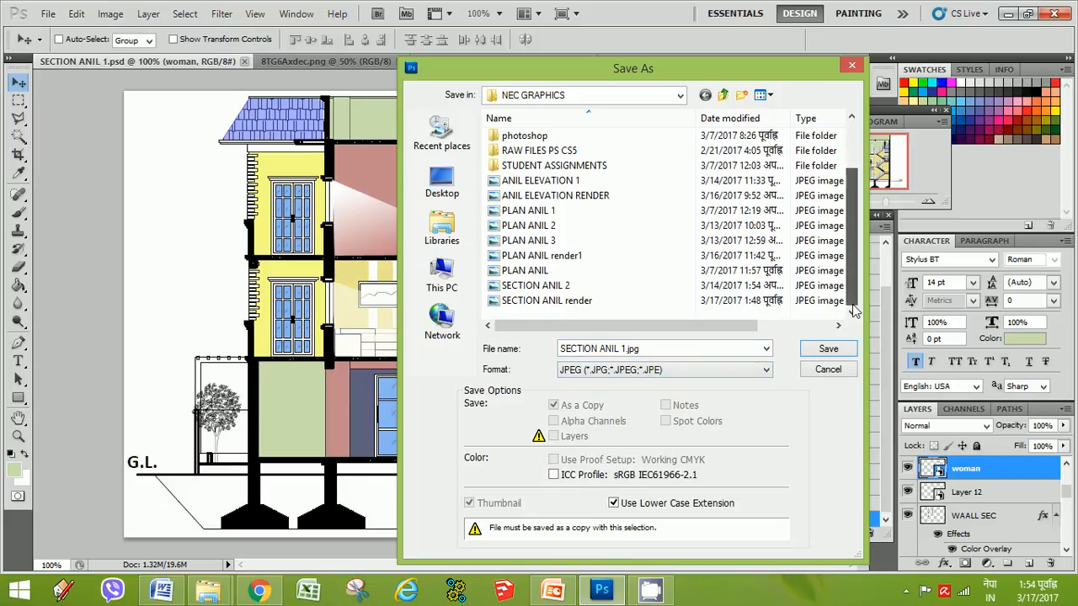
{"action": "left_click", "coordinate": [546, 288]}
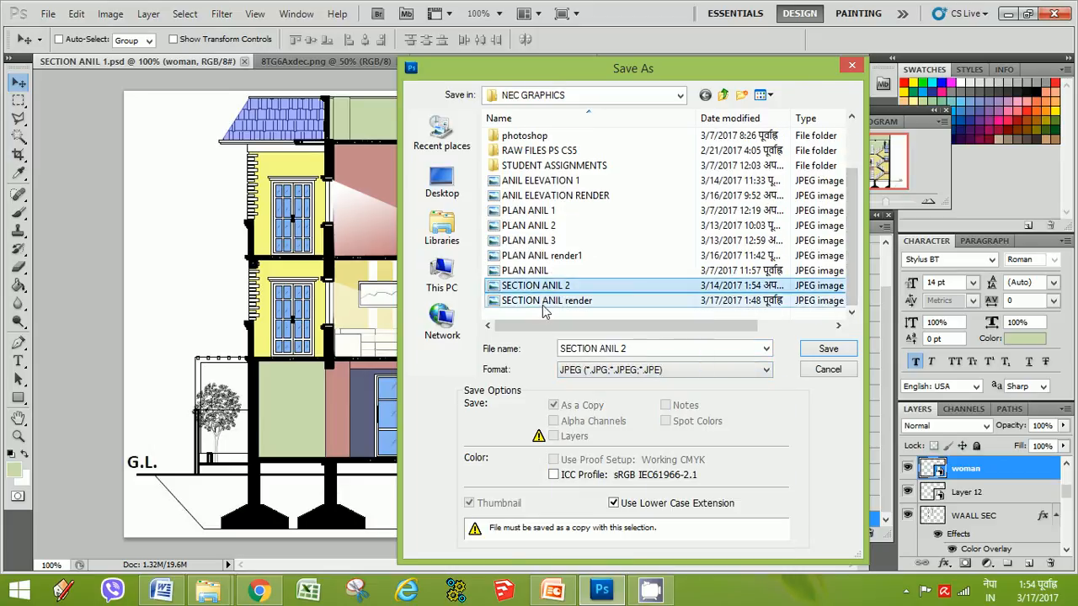
{"action": "left_click", "coordinate": [542, 303]}
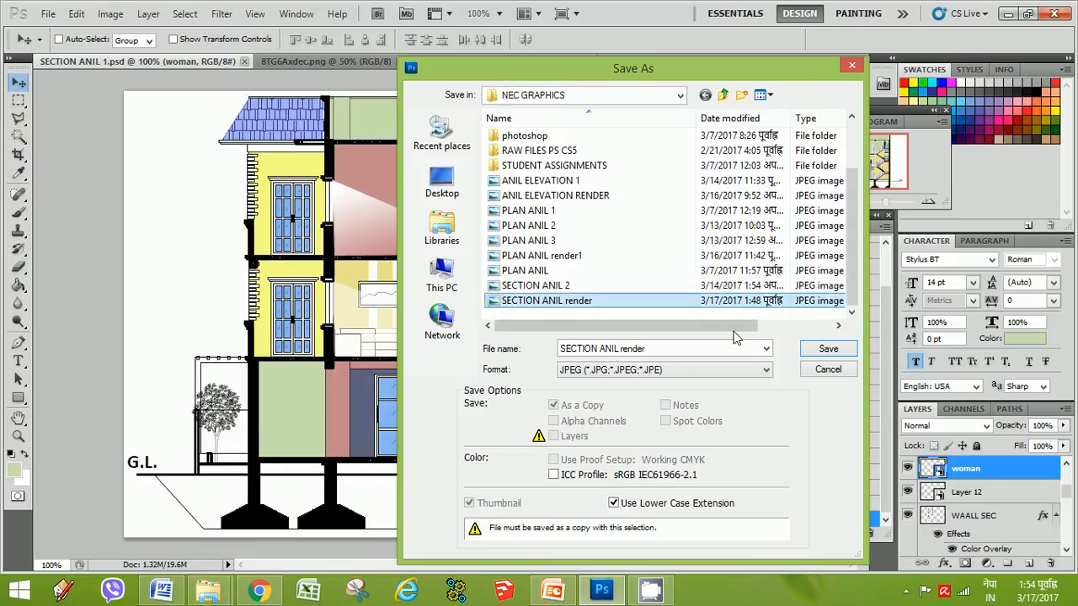
{"action": "left_click", "coordinate": [828, 349]}
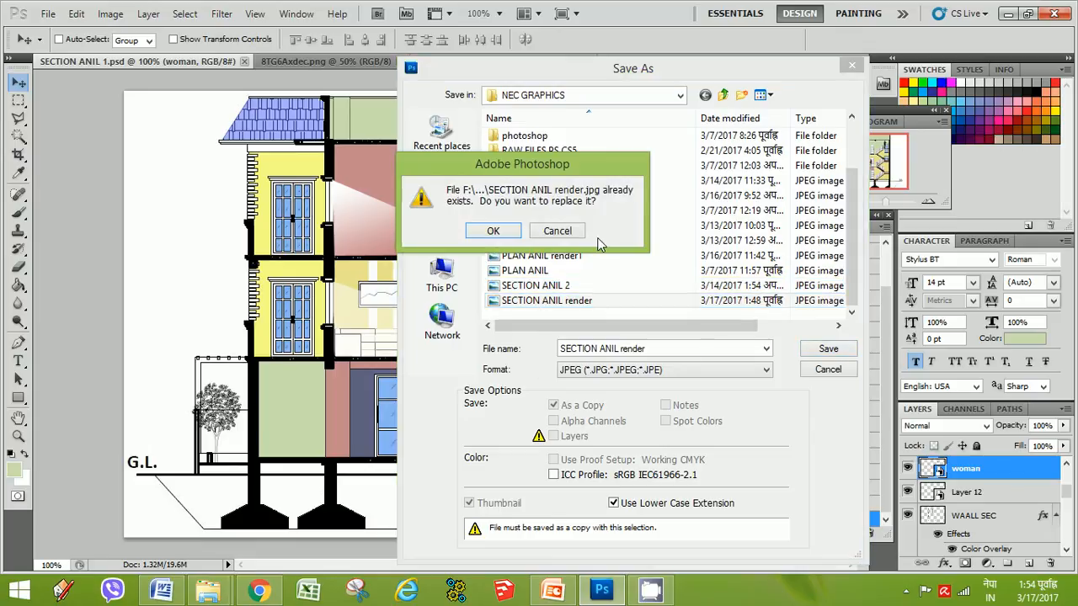
{"action": "left_click", "coordinate": [493, 230]}
{"action": "left_click", "coordinate": [632, 150]}
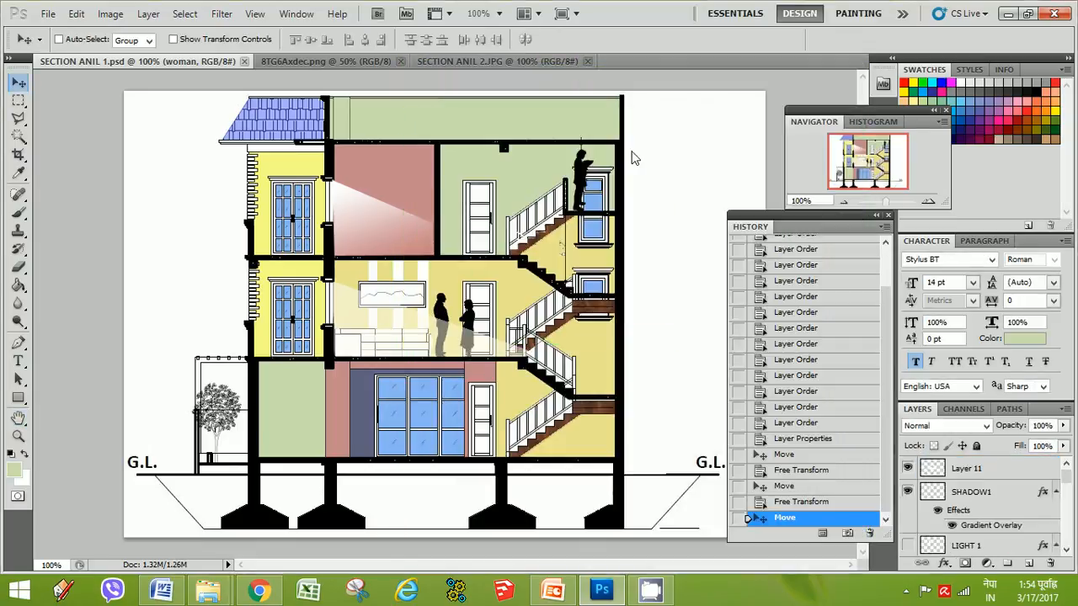
{"action": "left_click", "coordinate": [17, 100]}
{"action": "left_click_drag", "start_coordinate": [415, 253], "coordinate": [412, 250]}
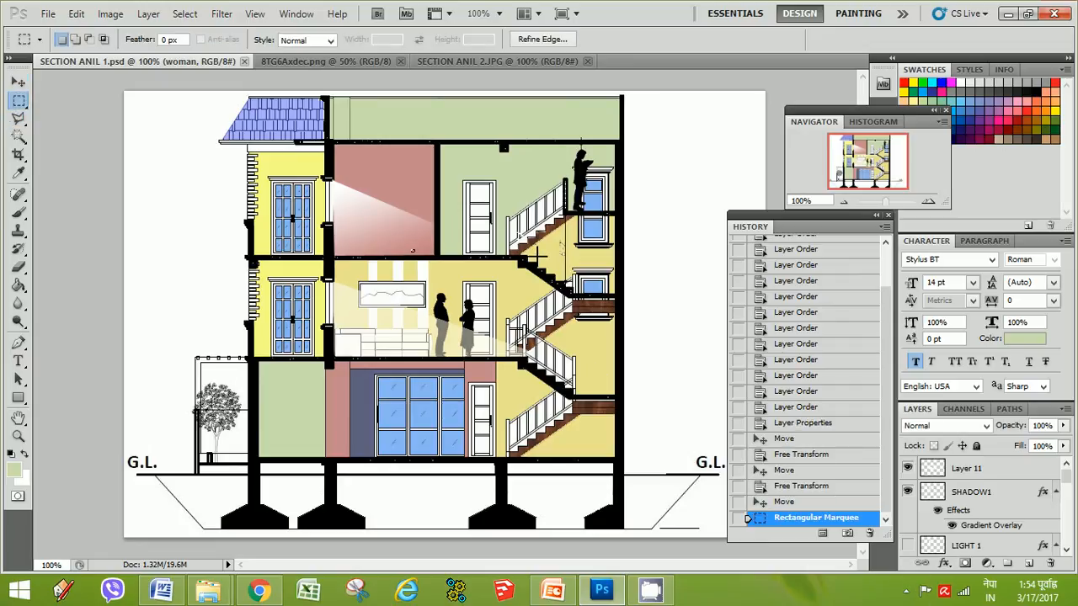
{"action": "left_click", "coordinate": [450, 218]}
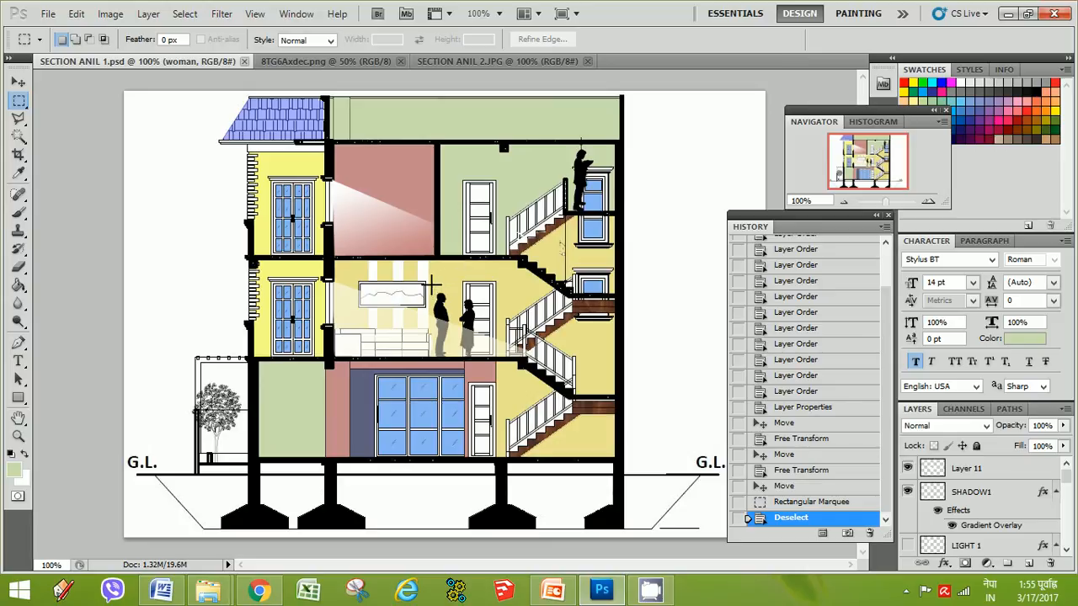
{"action": "left_click_drag", "start_coordinate": [427, 280], "coordinate": [355, 310]}
{"action": "left_click", "coordinate": [645, 266]}
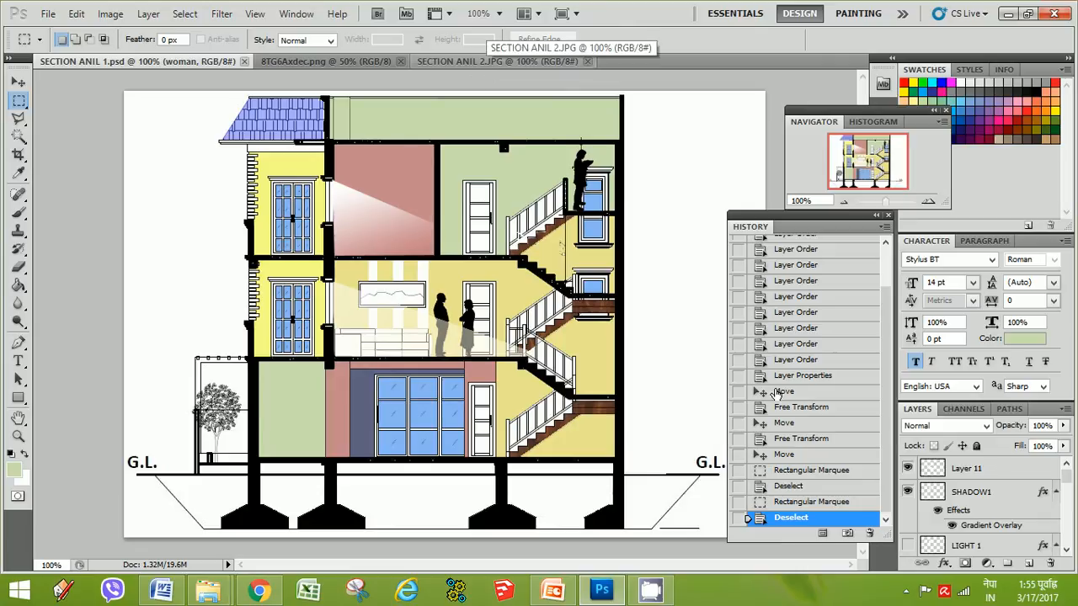
{"action": "left_click", "coordinate": [906, 595]}
{"action": "right_click", "coordinate": [930, 510]}
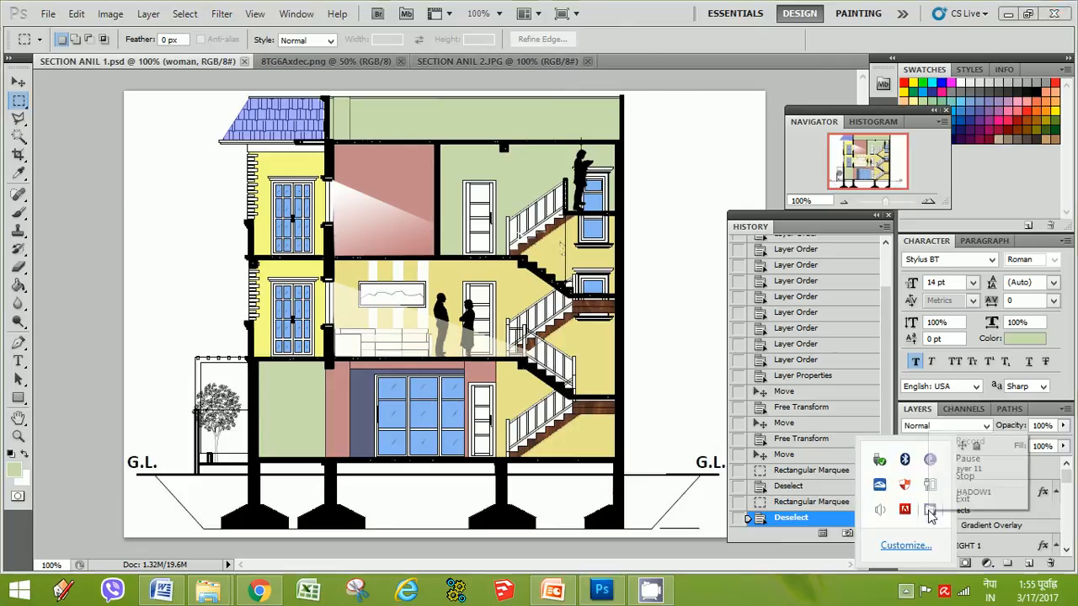